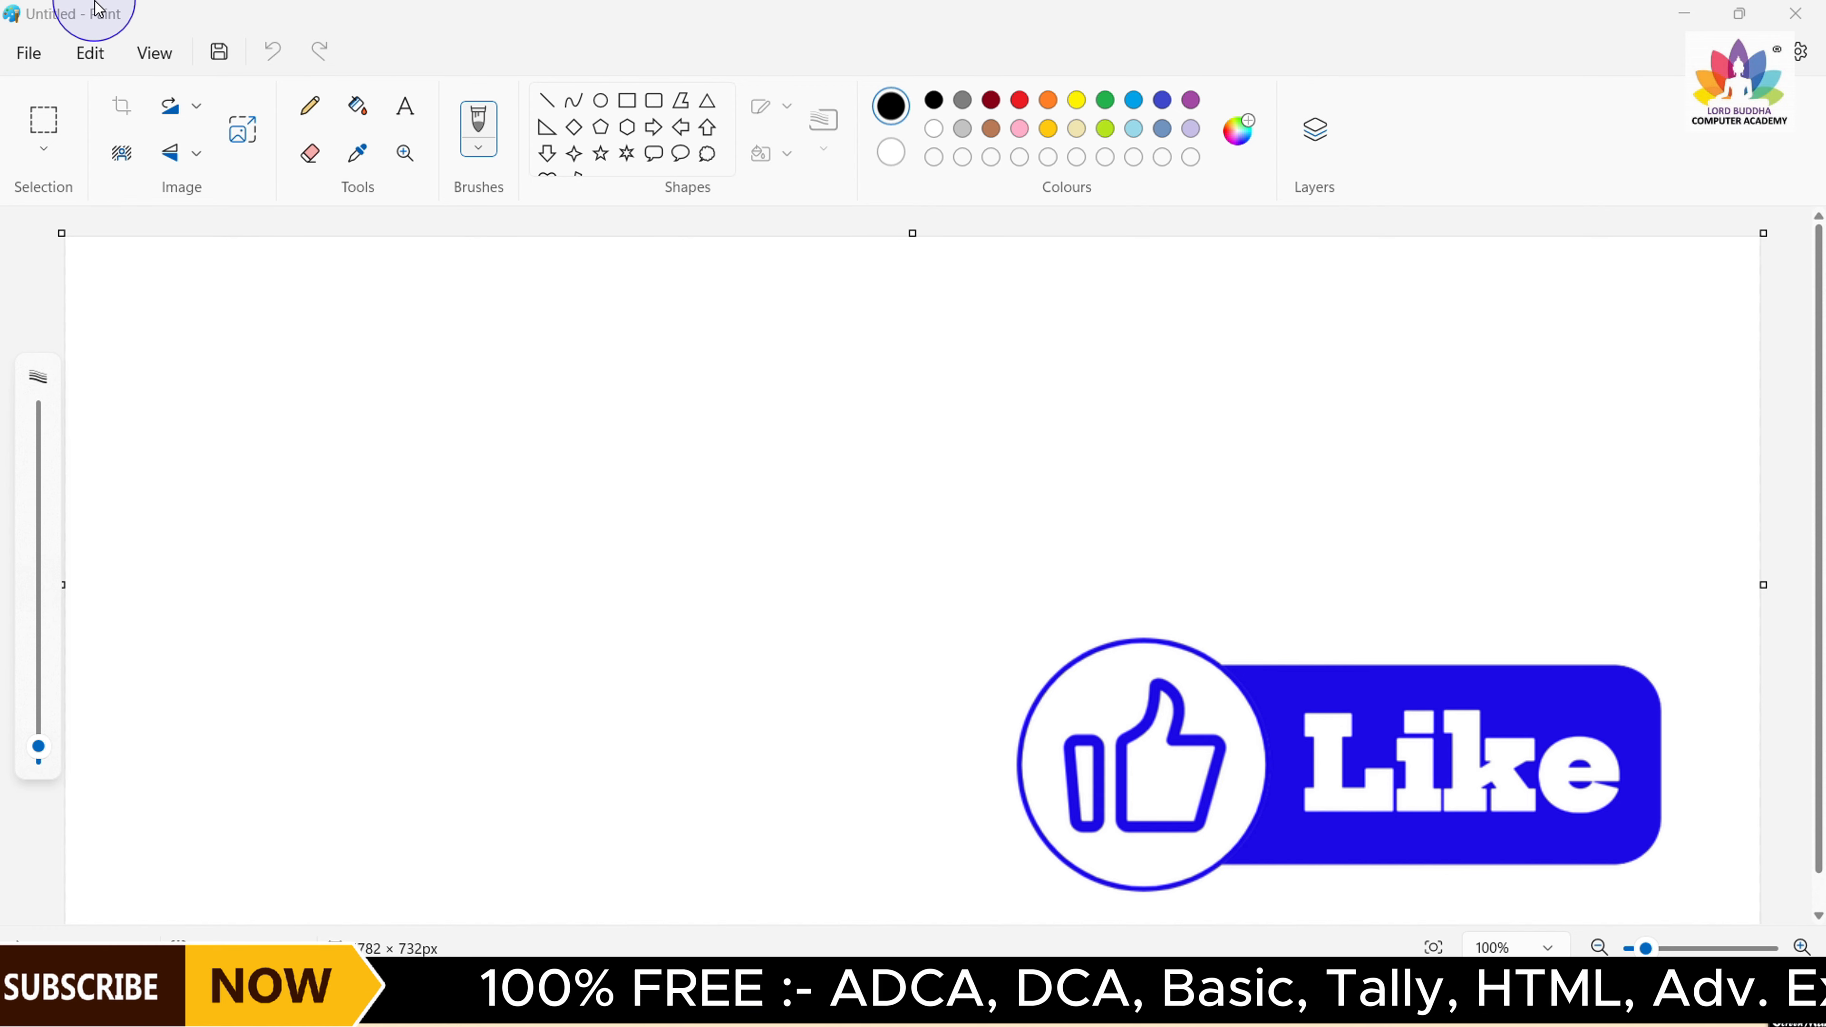
Minimize the Paint window to the desktop and bring it back to the screen
{"action": "mouse_move", "coordinate": [3, 3]}
{"action": "left_mouse_down"}
{"action": "mouse_move", "coordinate": [364, 51]}
{"action": "mouse_move", "coordinate": [1823, 51]}
{"action": "left_mouse_up"}
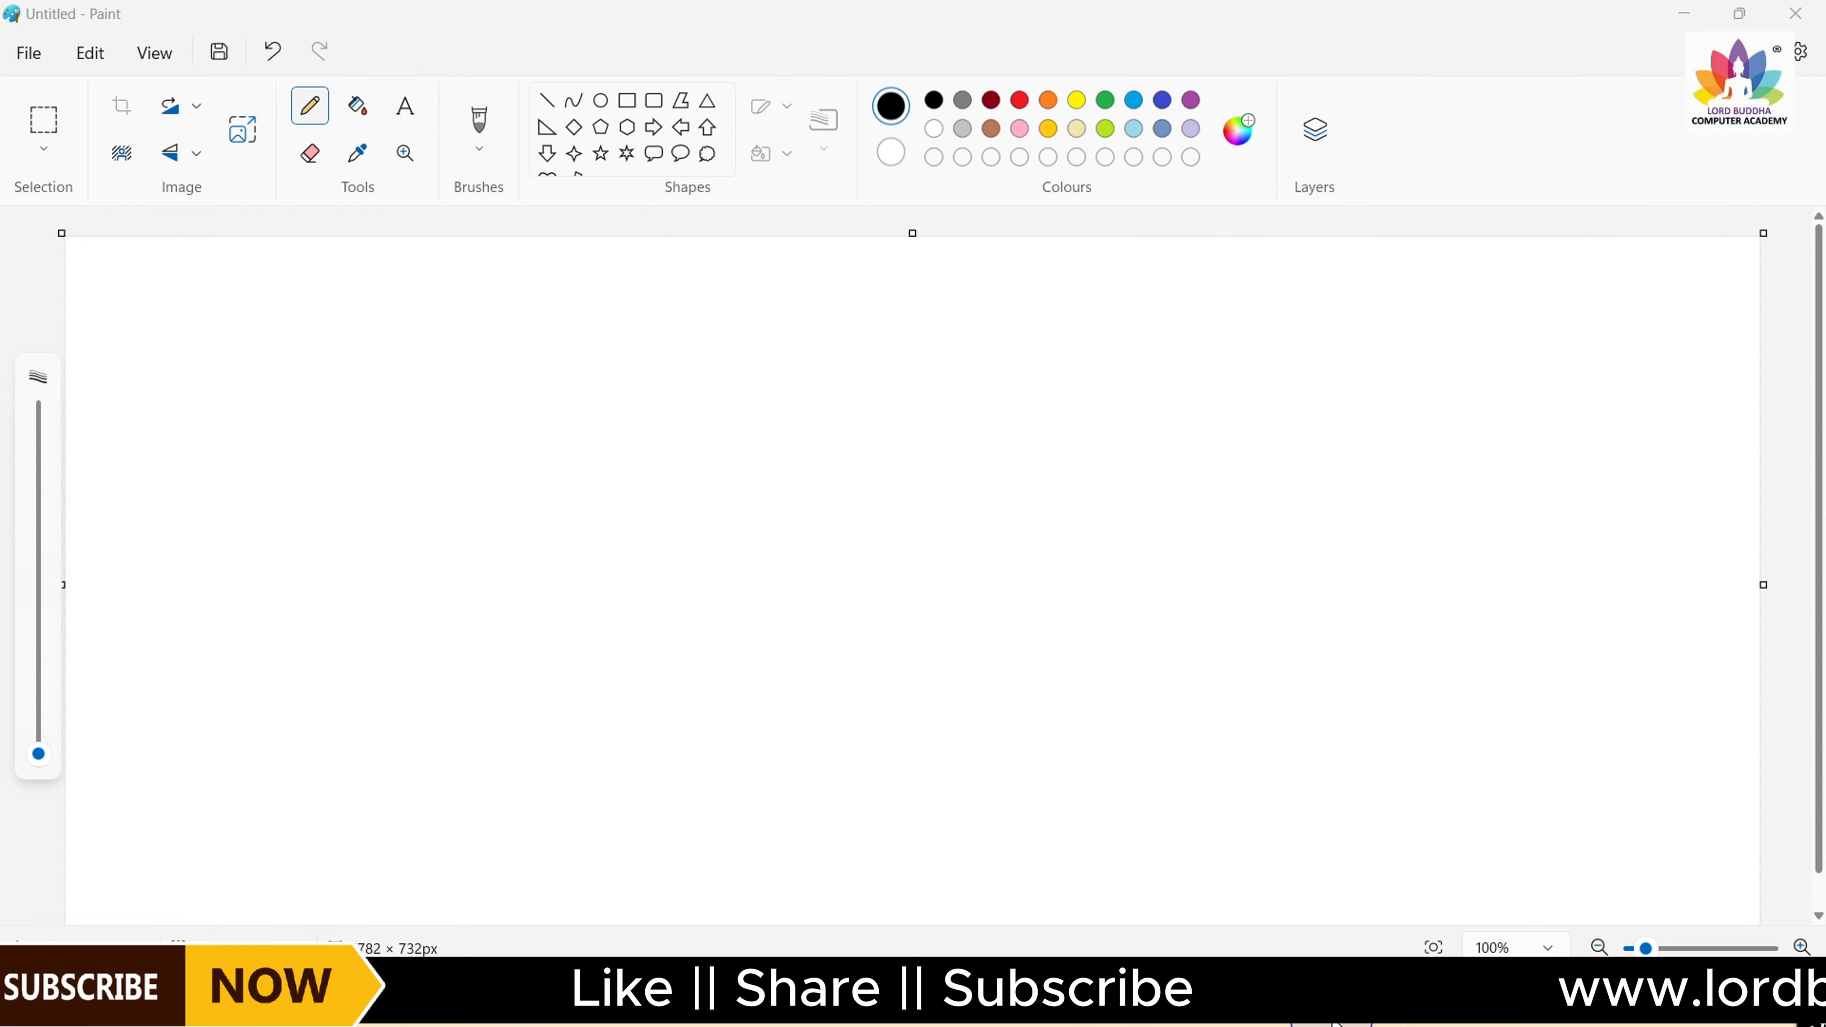
{"action": "left_click", "coordinate": [1688, 13]}
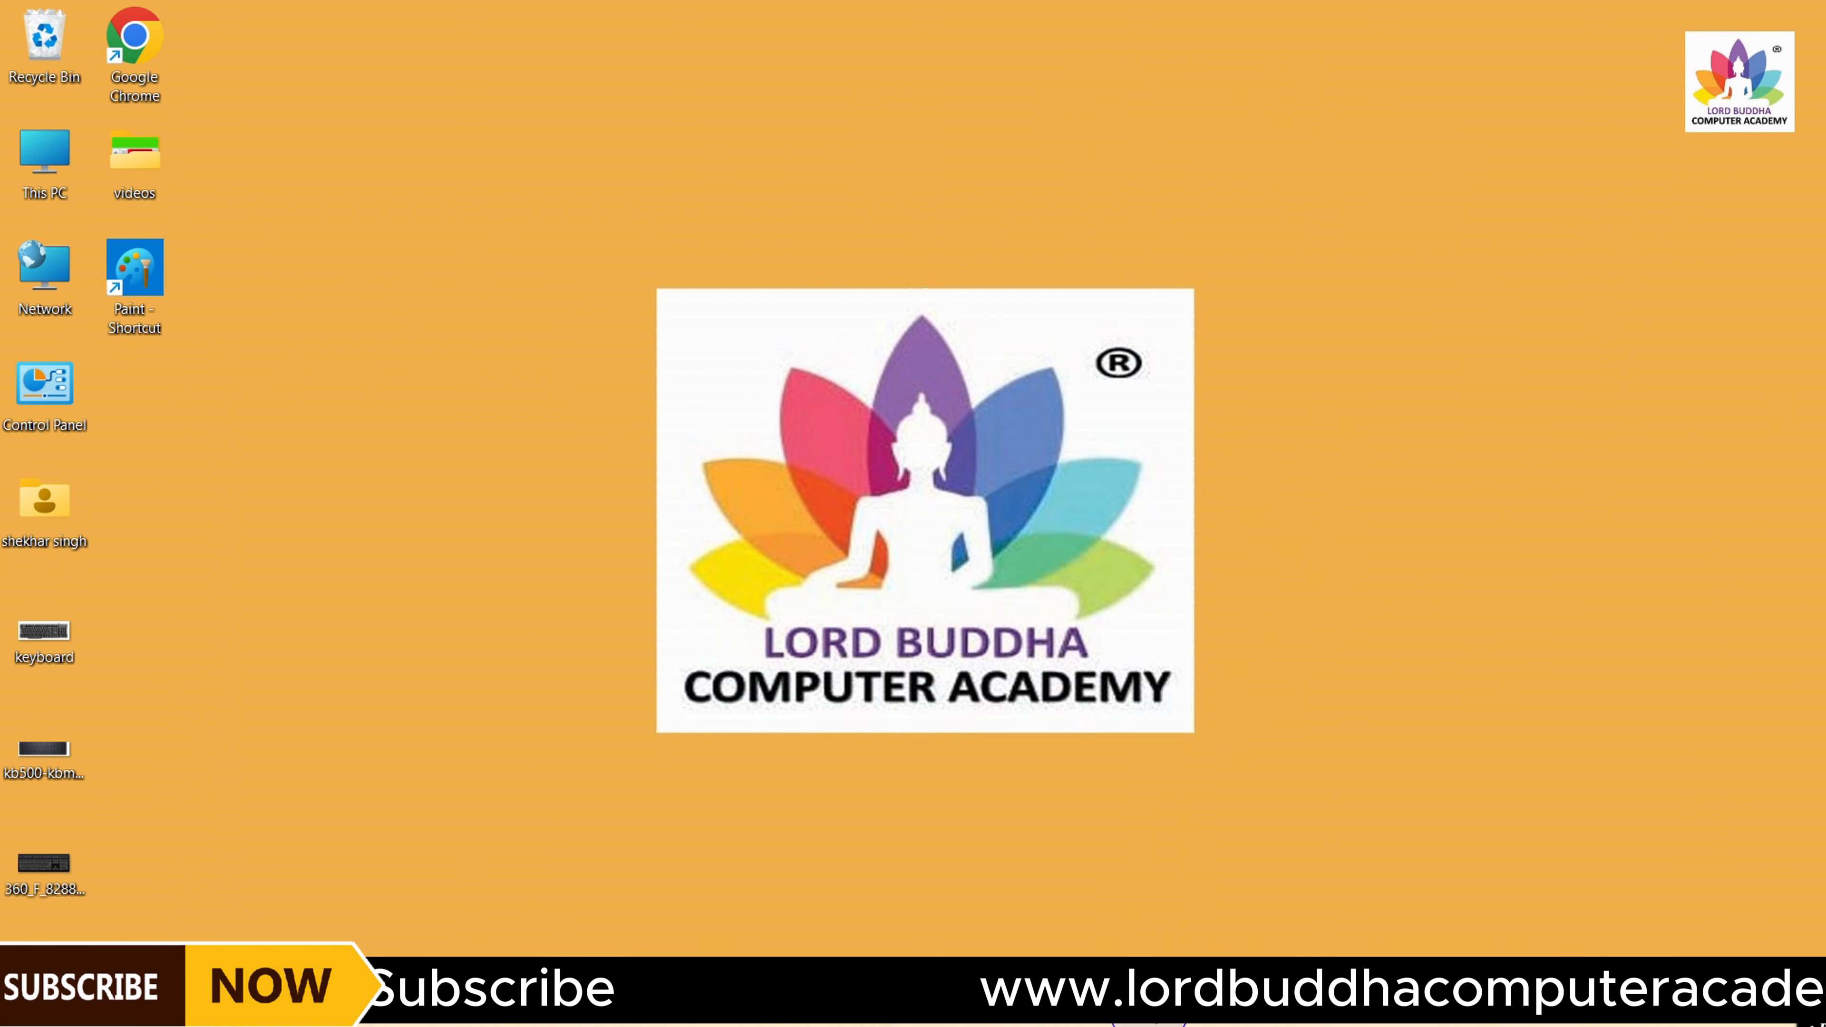
{"action": "left_click", "coordinate": [1143, 1021]}
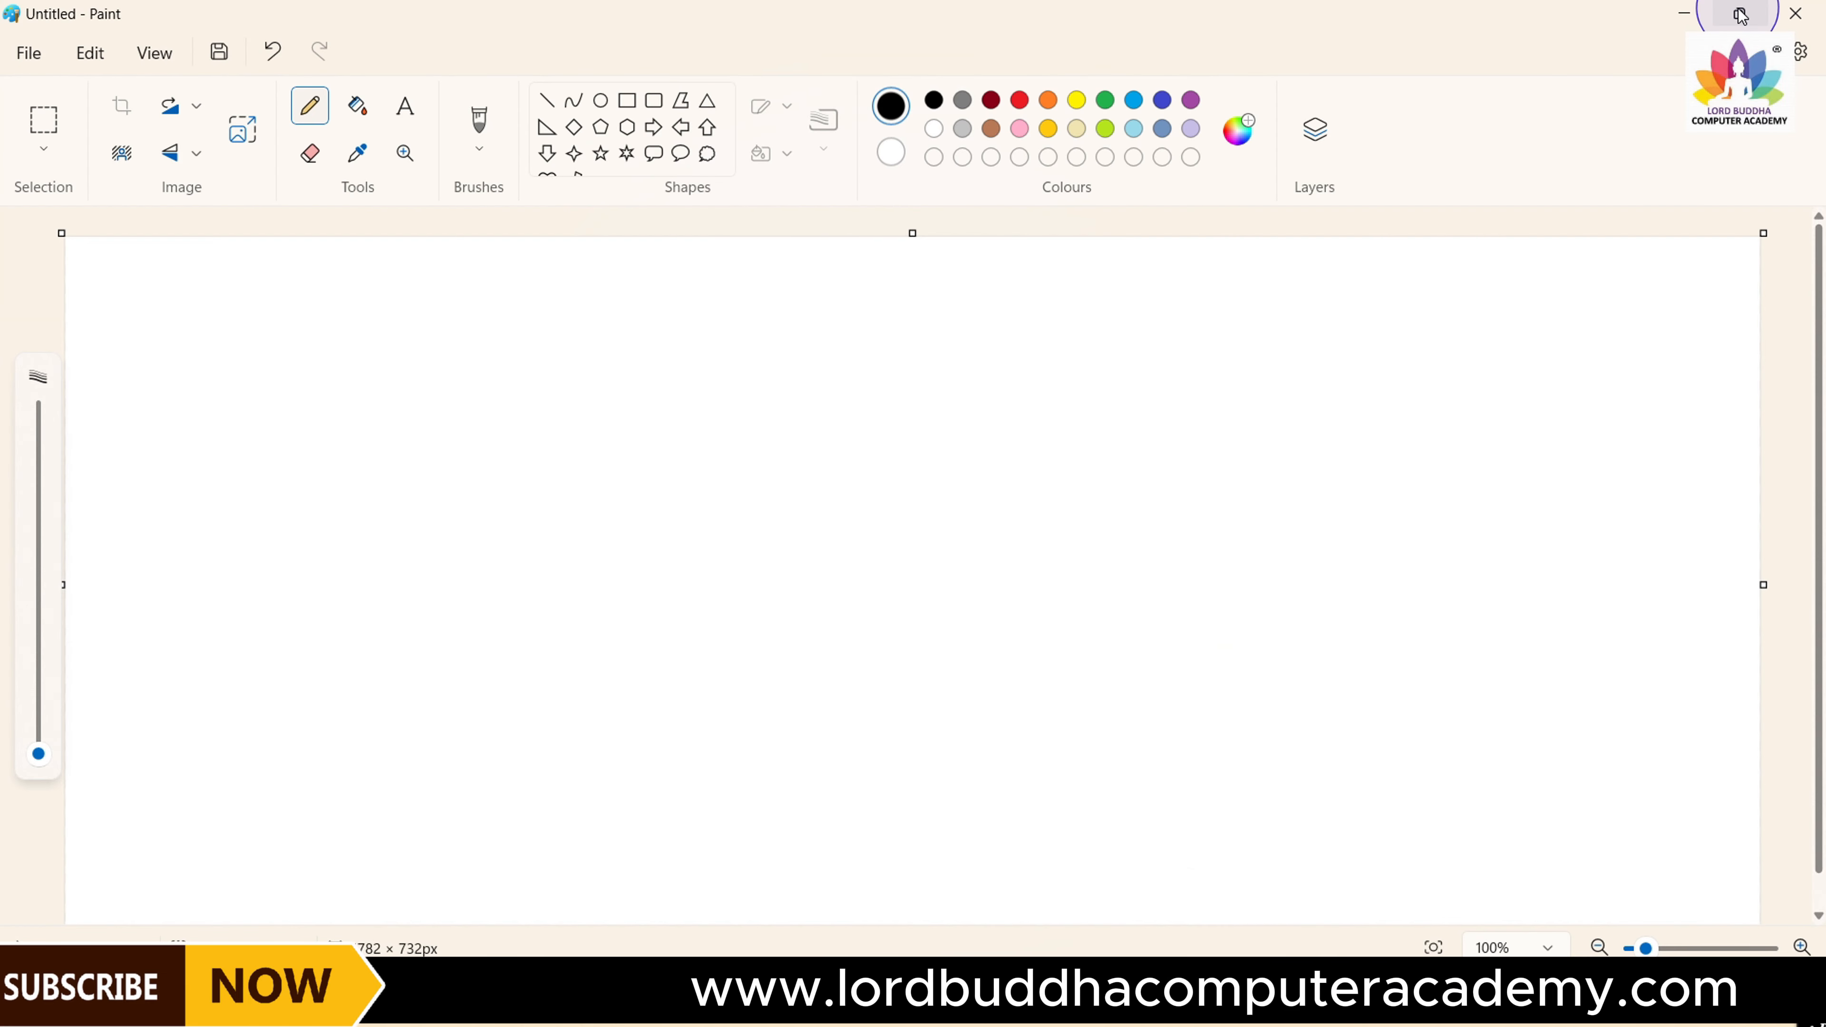
Switch the Paint window between its maximized and restored sizes, leaving it restored
{"action": "mouse_move", "coordinate": [1742, 19]}
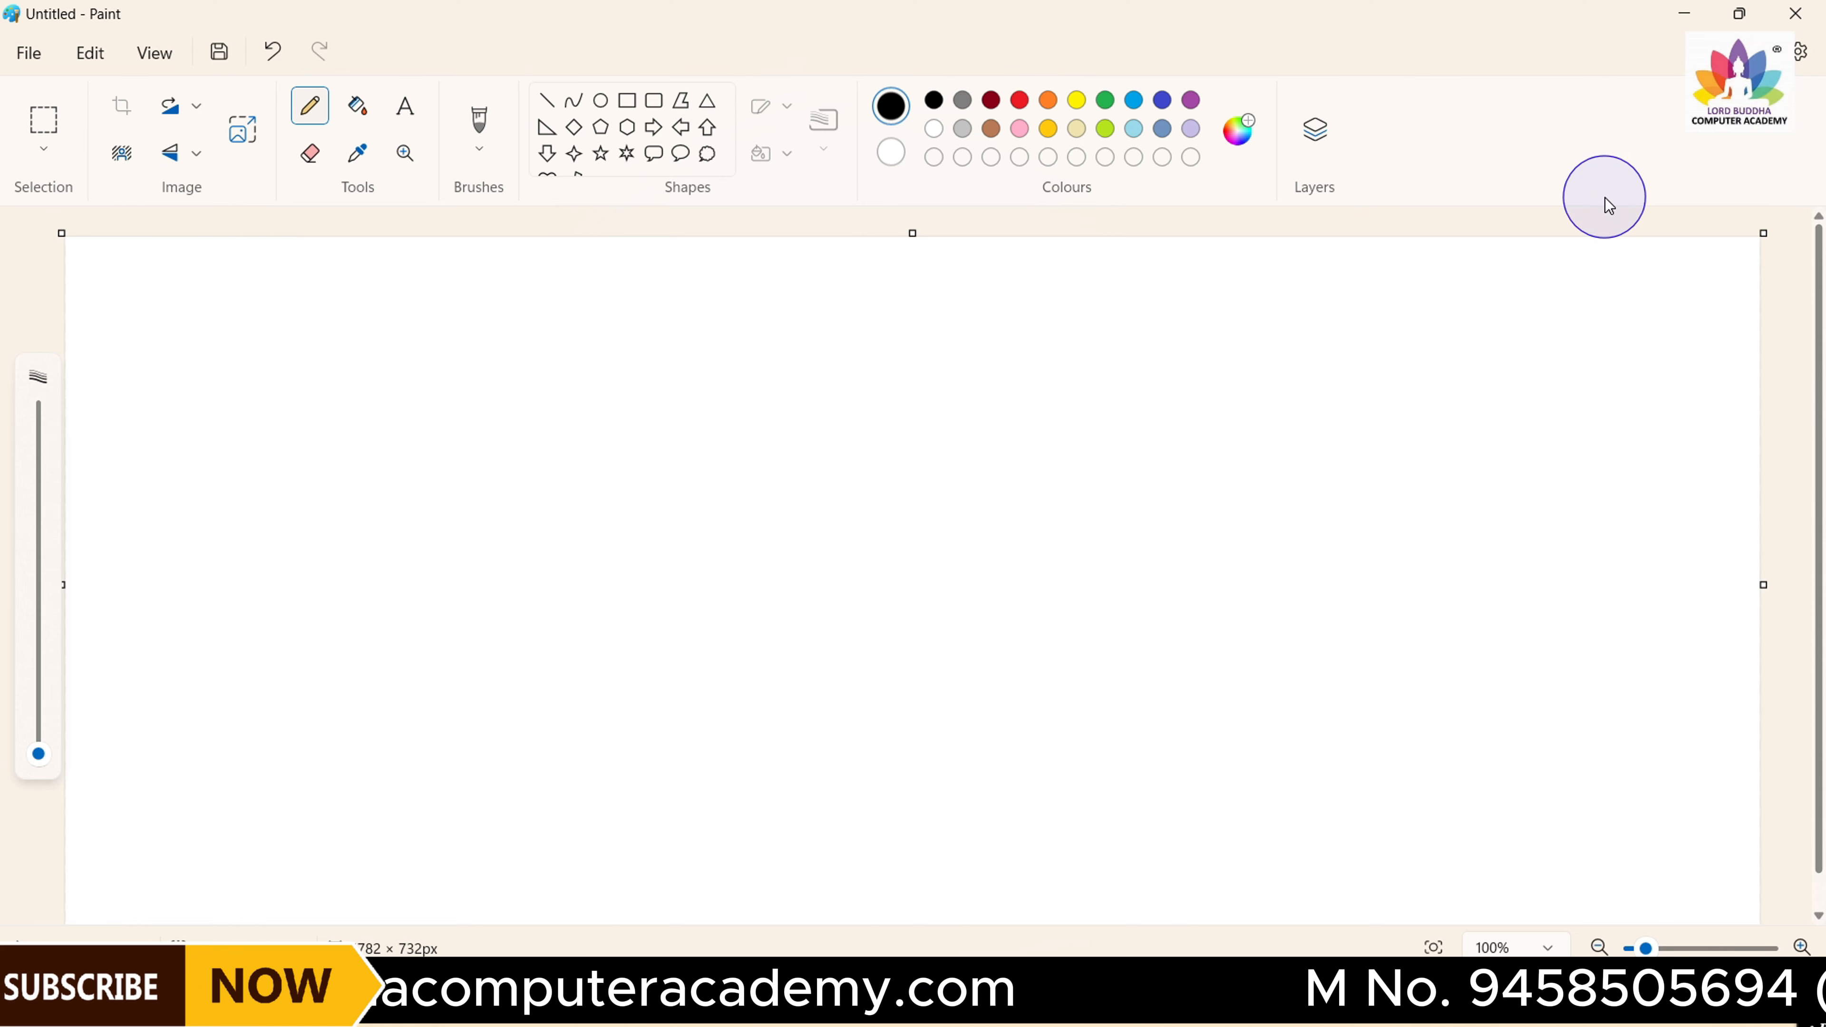
{"action": "left_click", "coordinate": [1740, 16]}
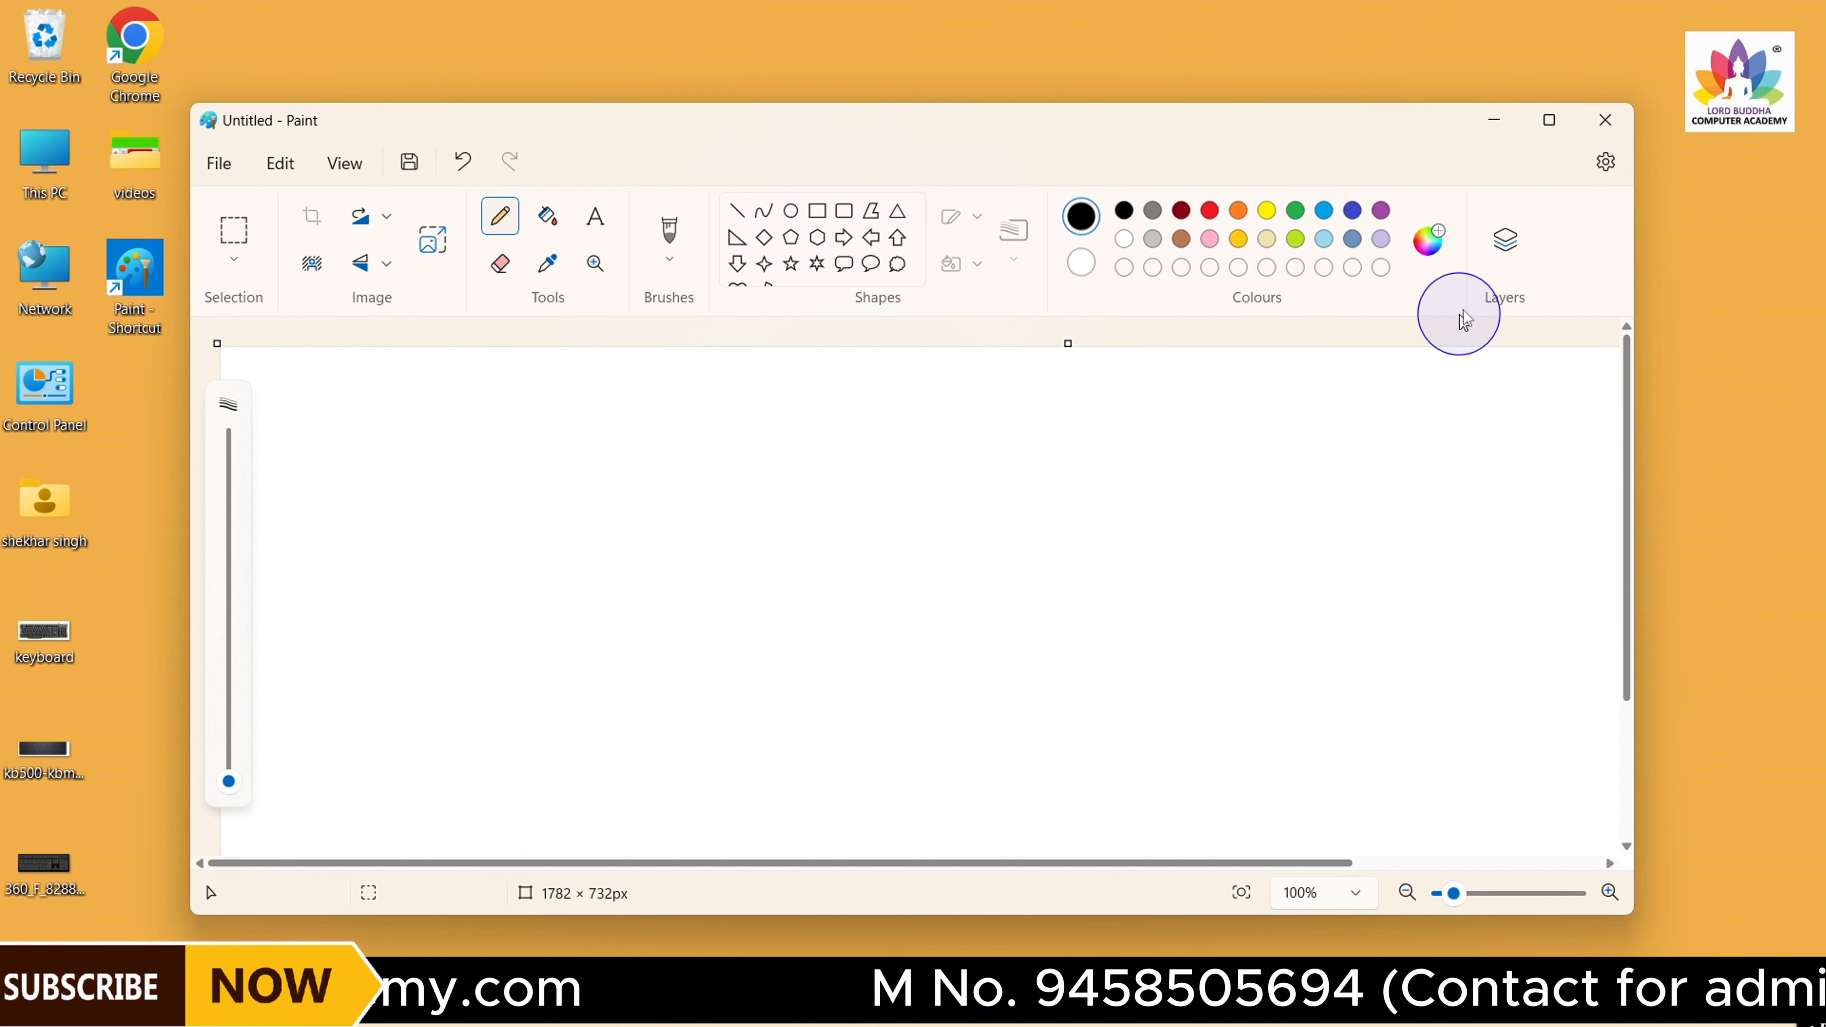
{"action": "left_click", "coordinate": [1549, 123]}
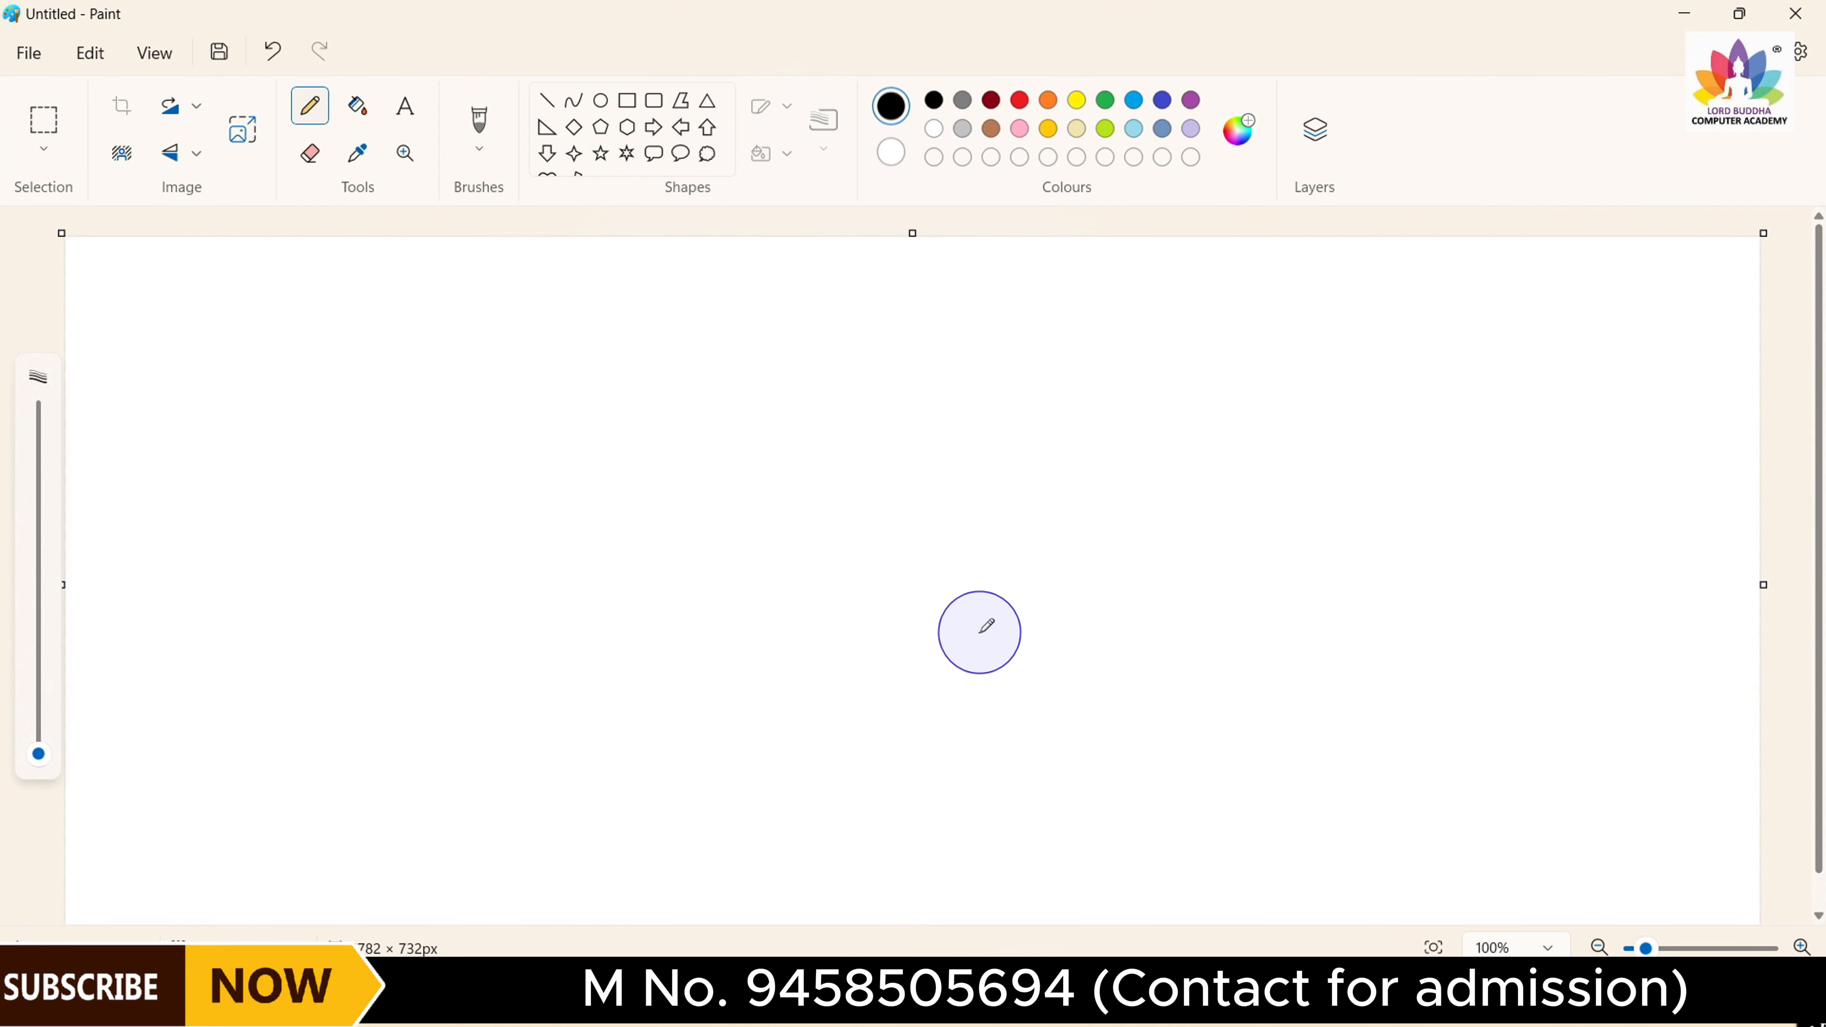
{"action": "left_click", "coordinate": [1743, 12]}
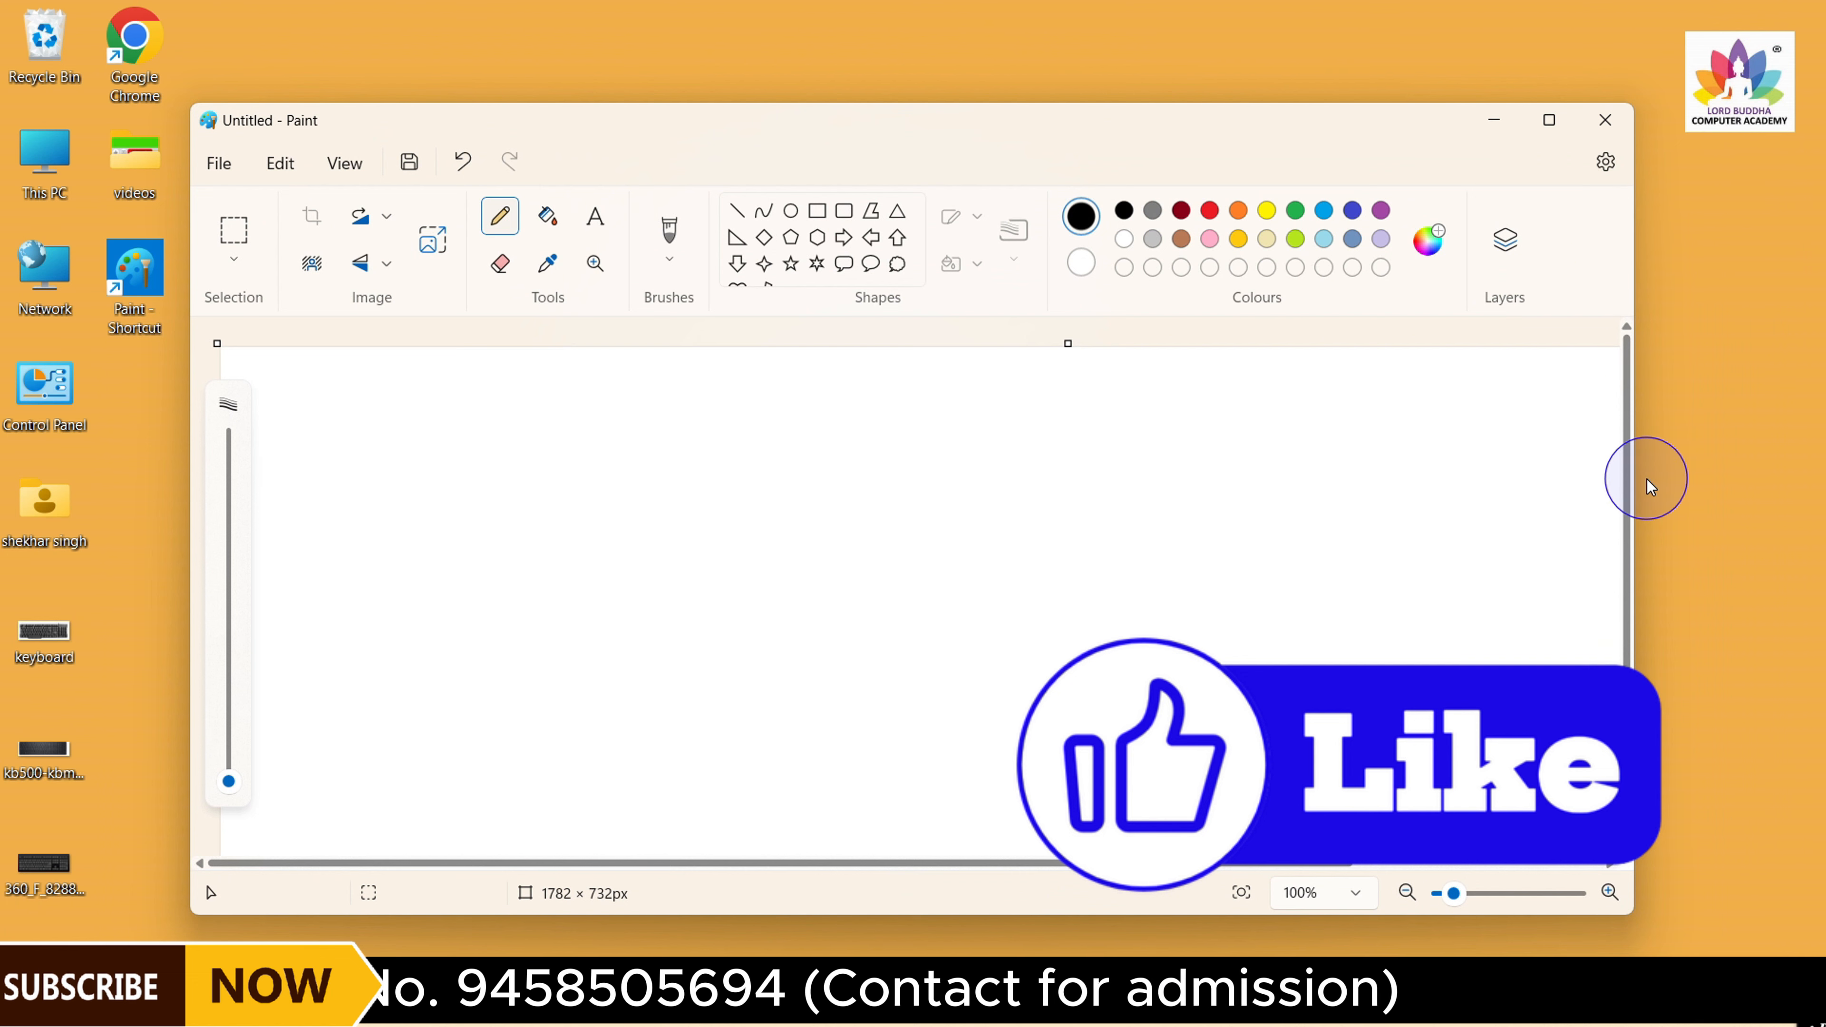
Shrink the restored Paint window by its right, upper and left borders and maximize it again
{"action": "left_click_drag", "start_coordinate": [1638, 516], "coordinate": [1637, 516]}
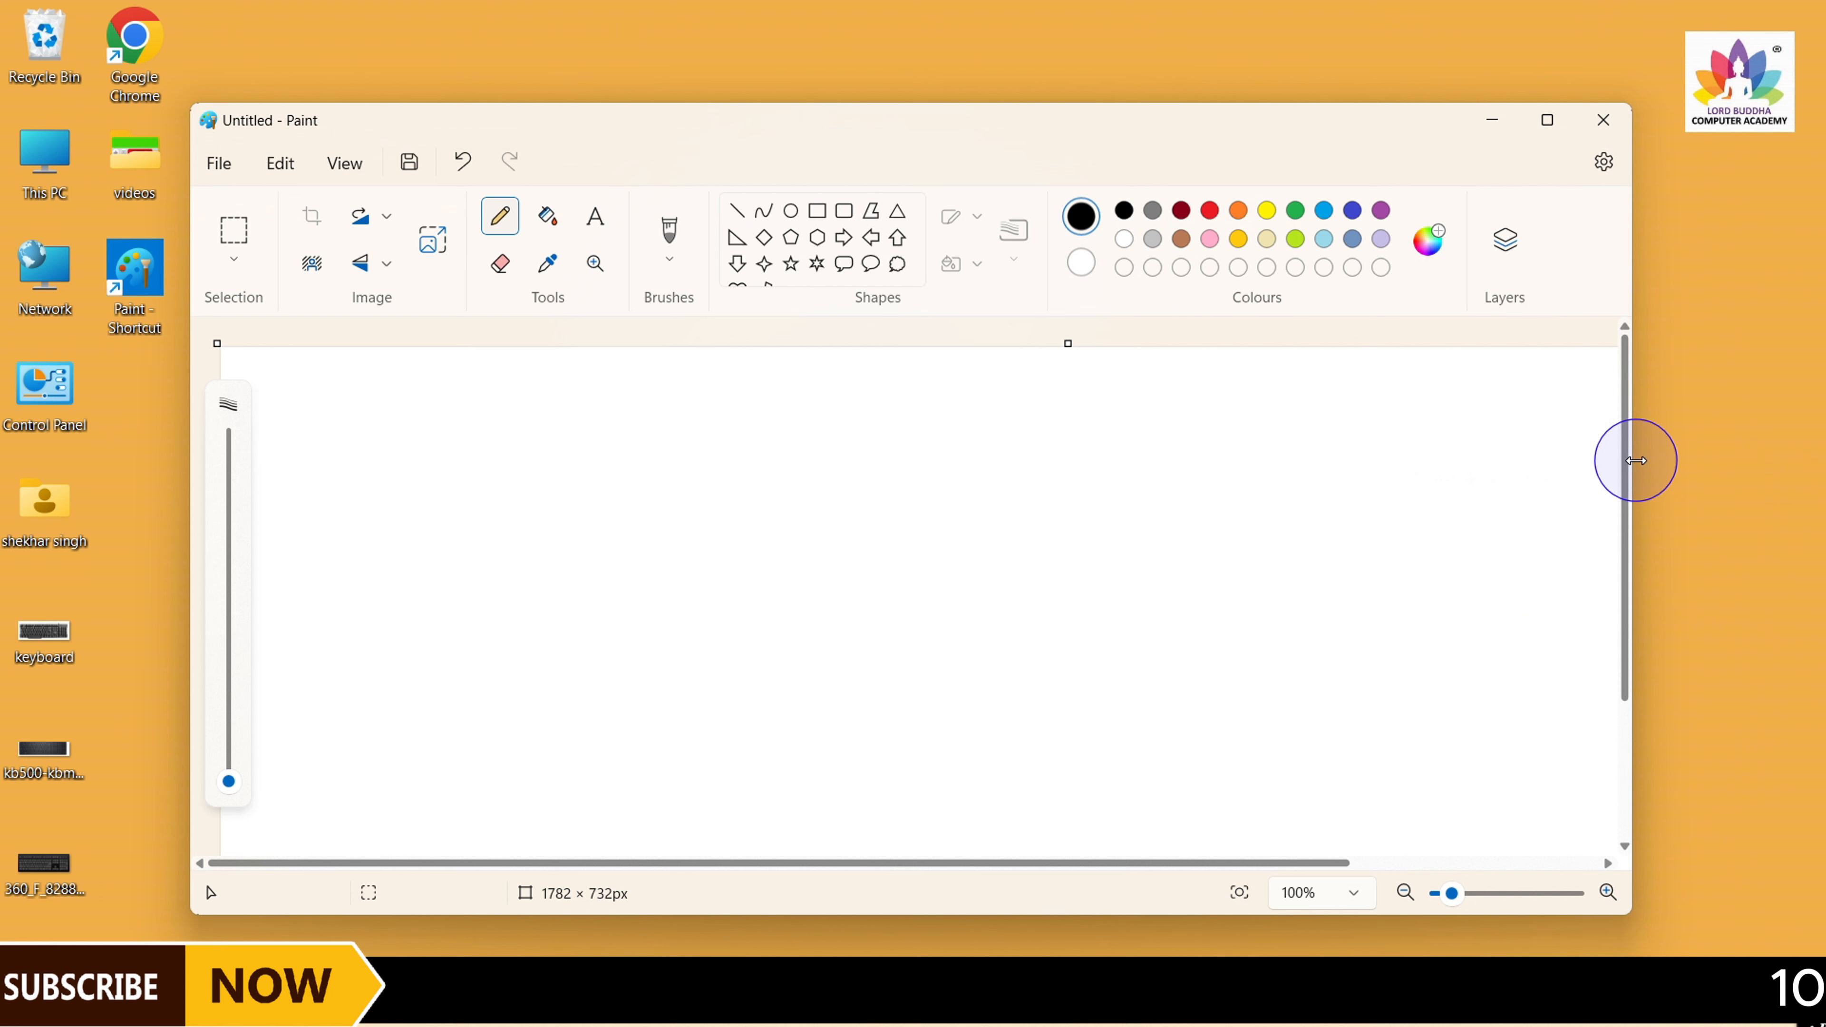
{"action": "left_click_drag", "start_coordinate": [1635, 460], "coordinate": [1054, 446]}
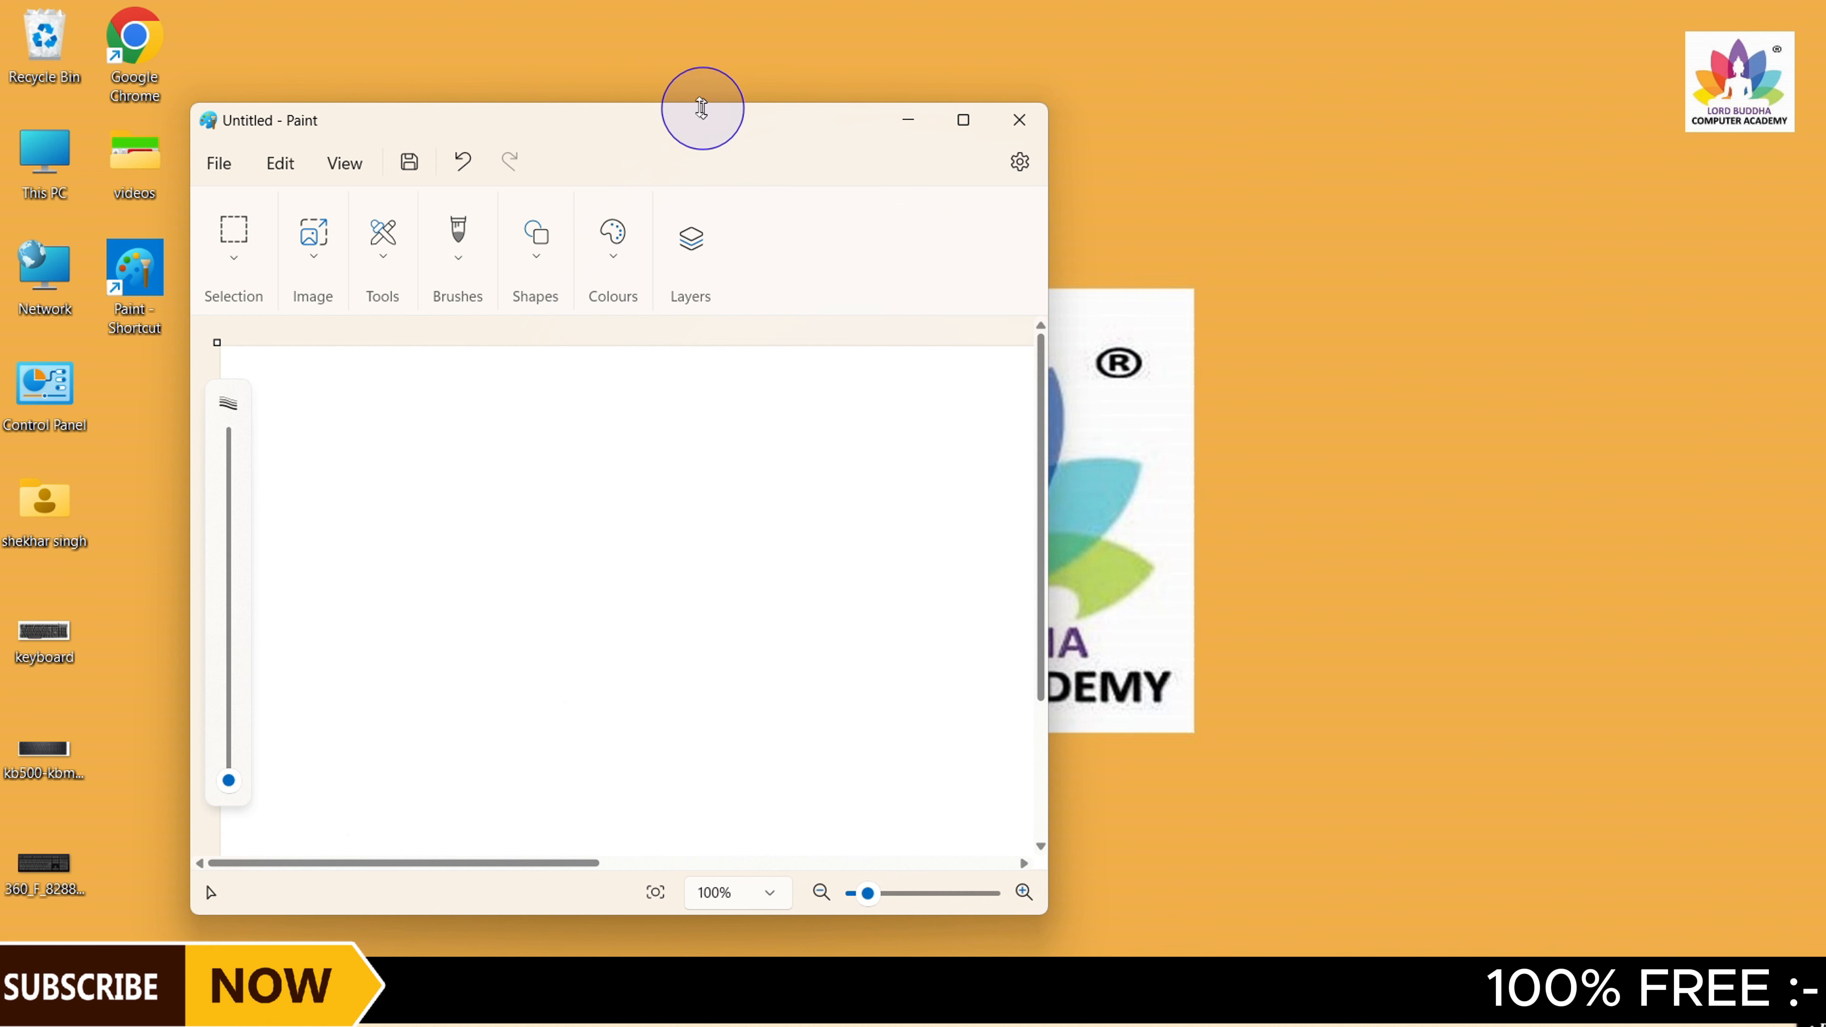
{"action": "mouse_move", "coordinate": [698, 104]}
{"action": "left_mouse_down"}
{"action": "mouse_move", "coordinate": [668, 233]}
{"action": "mouse_move", "coordinate": [664, 419]}
{"action": "left_mouse_up"}
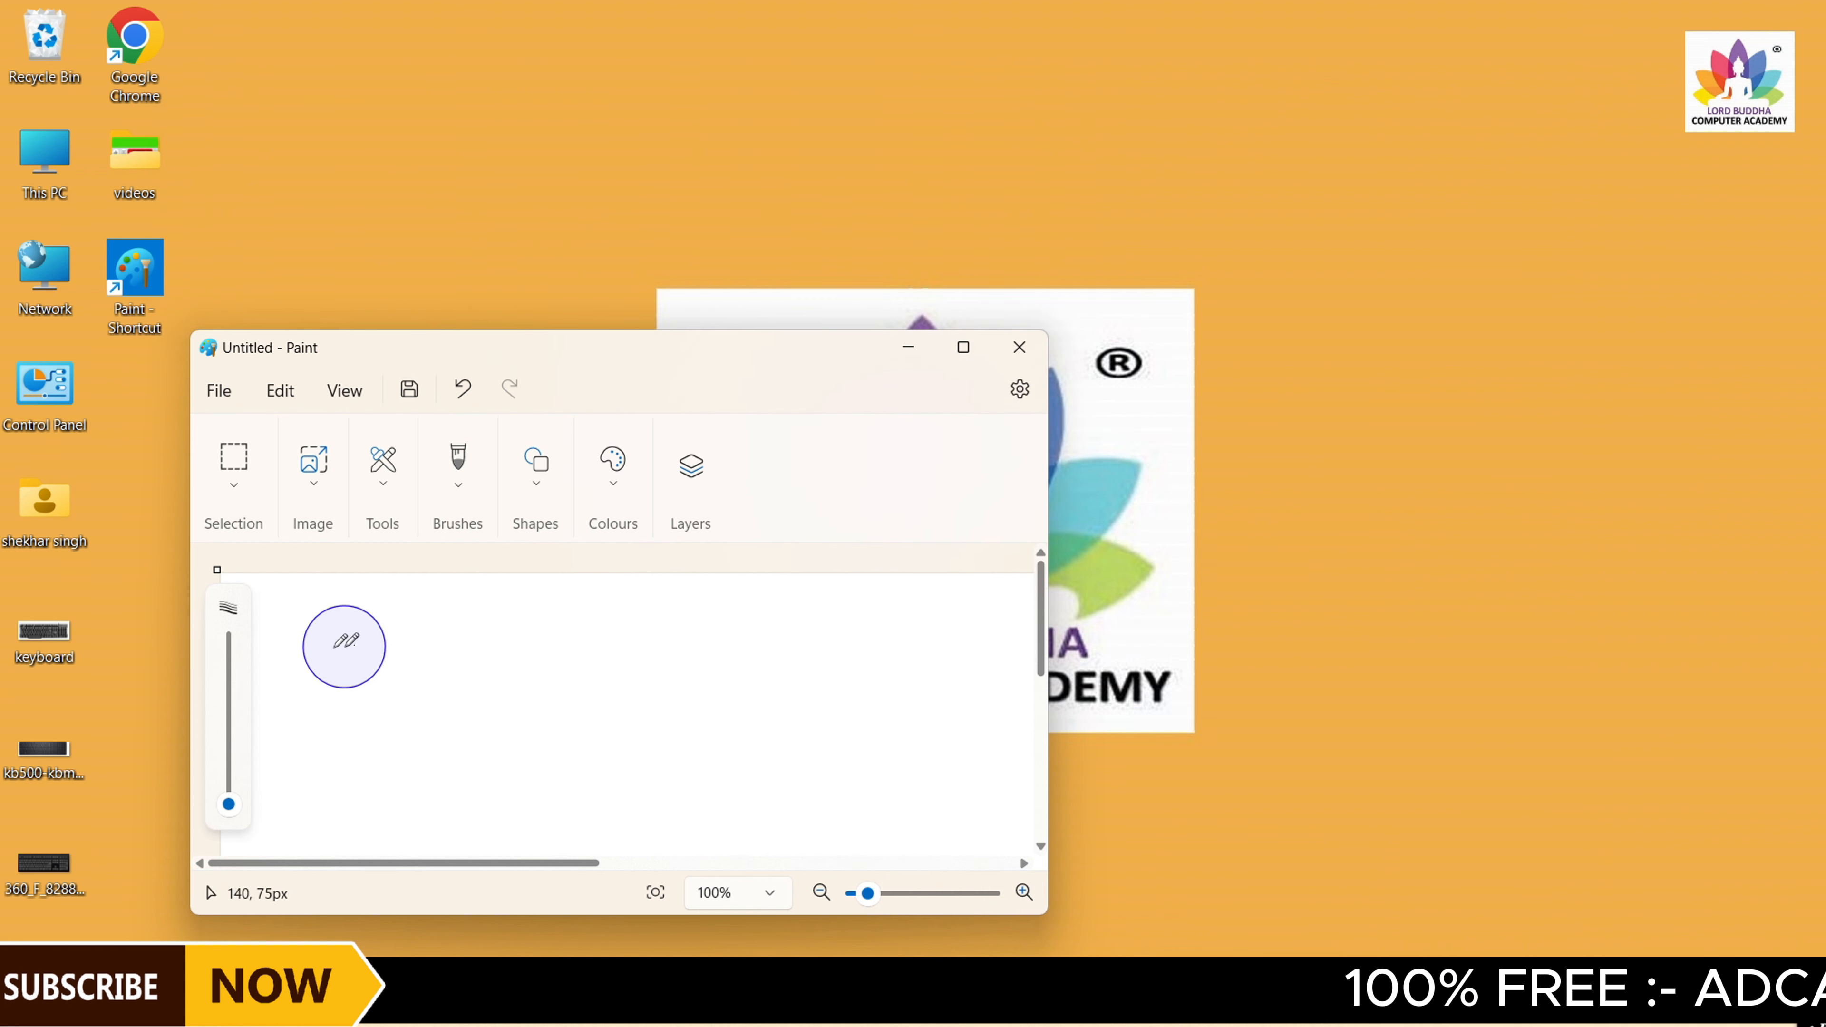
{"action": "left_click_drag", "start_coordinate": [190, 645], "coordinate": [228, 647]}
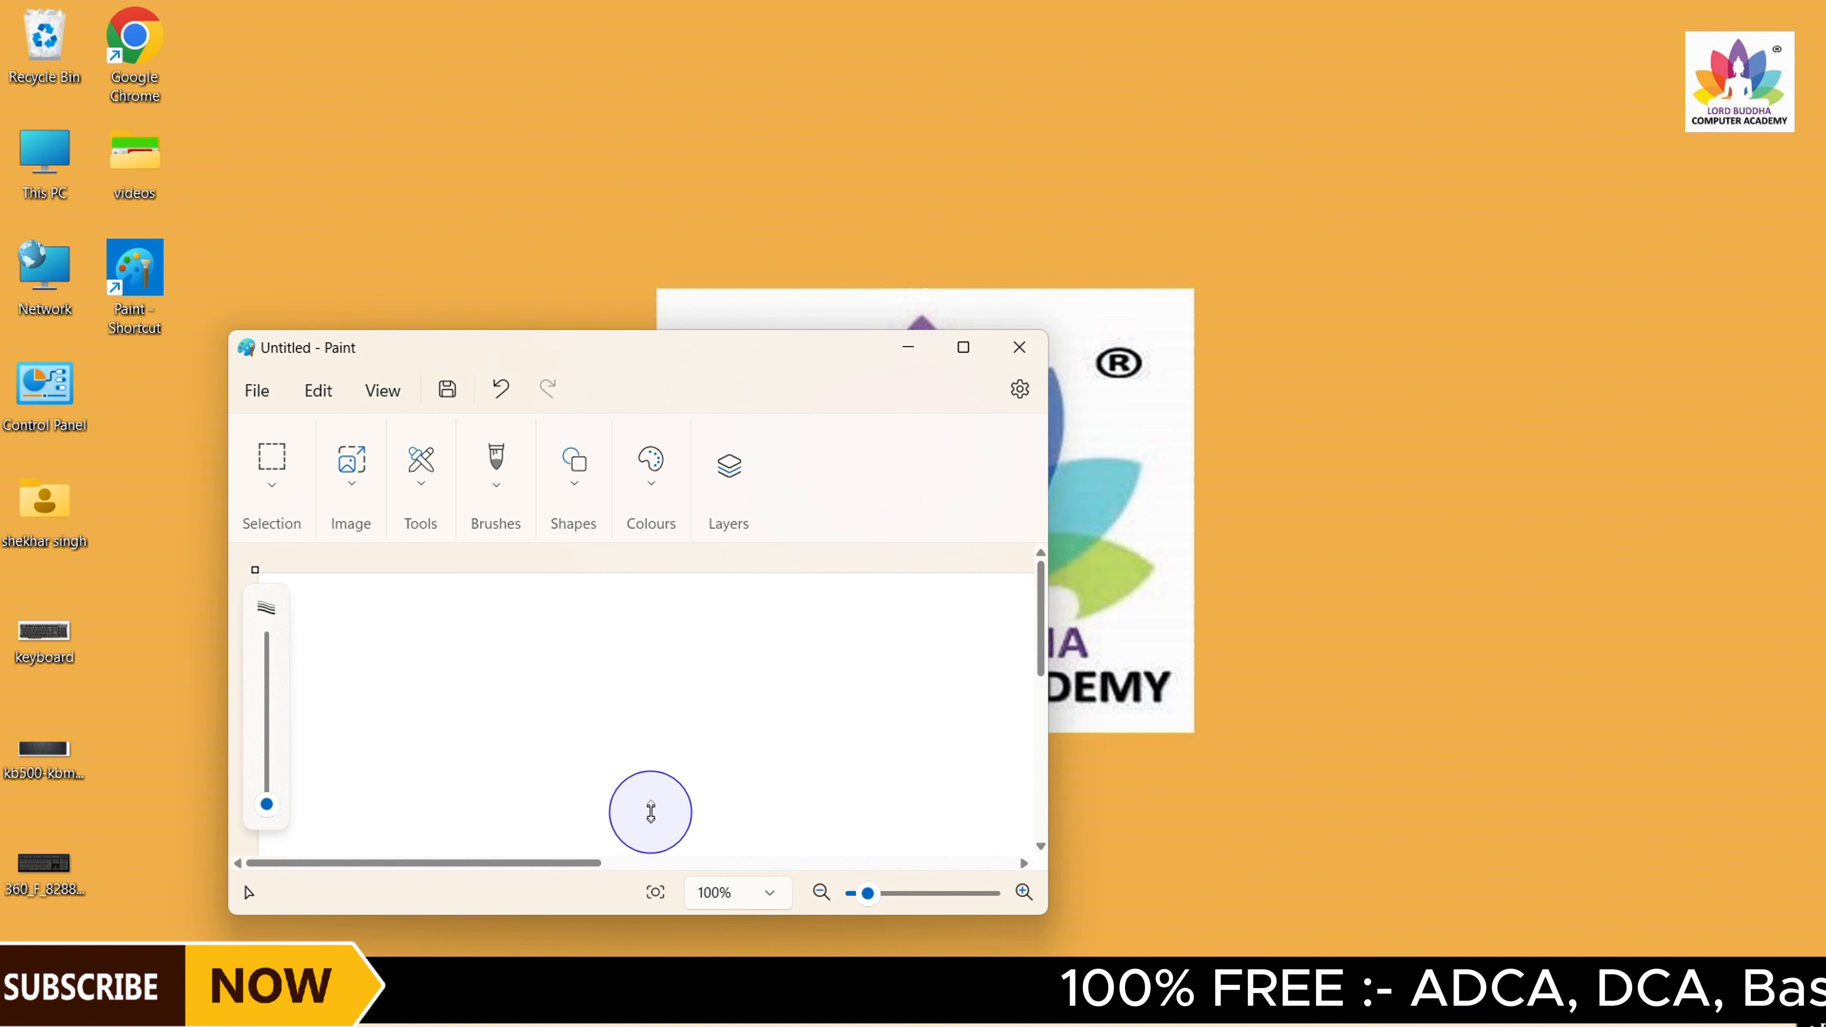
{"action": "left_click", "coordinate": [964, 347]}
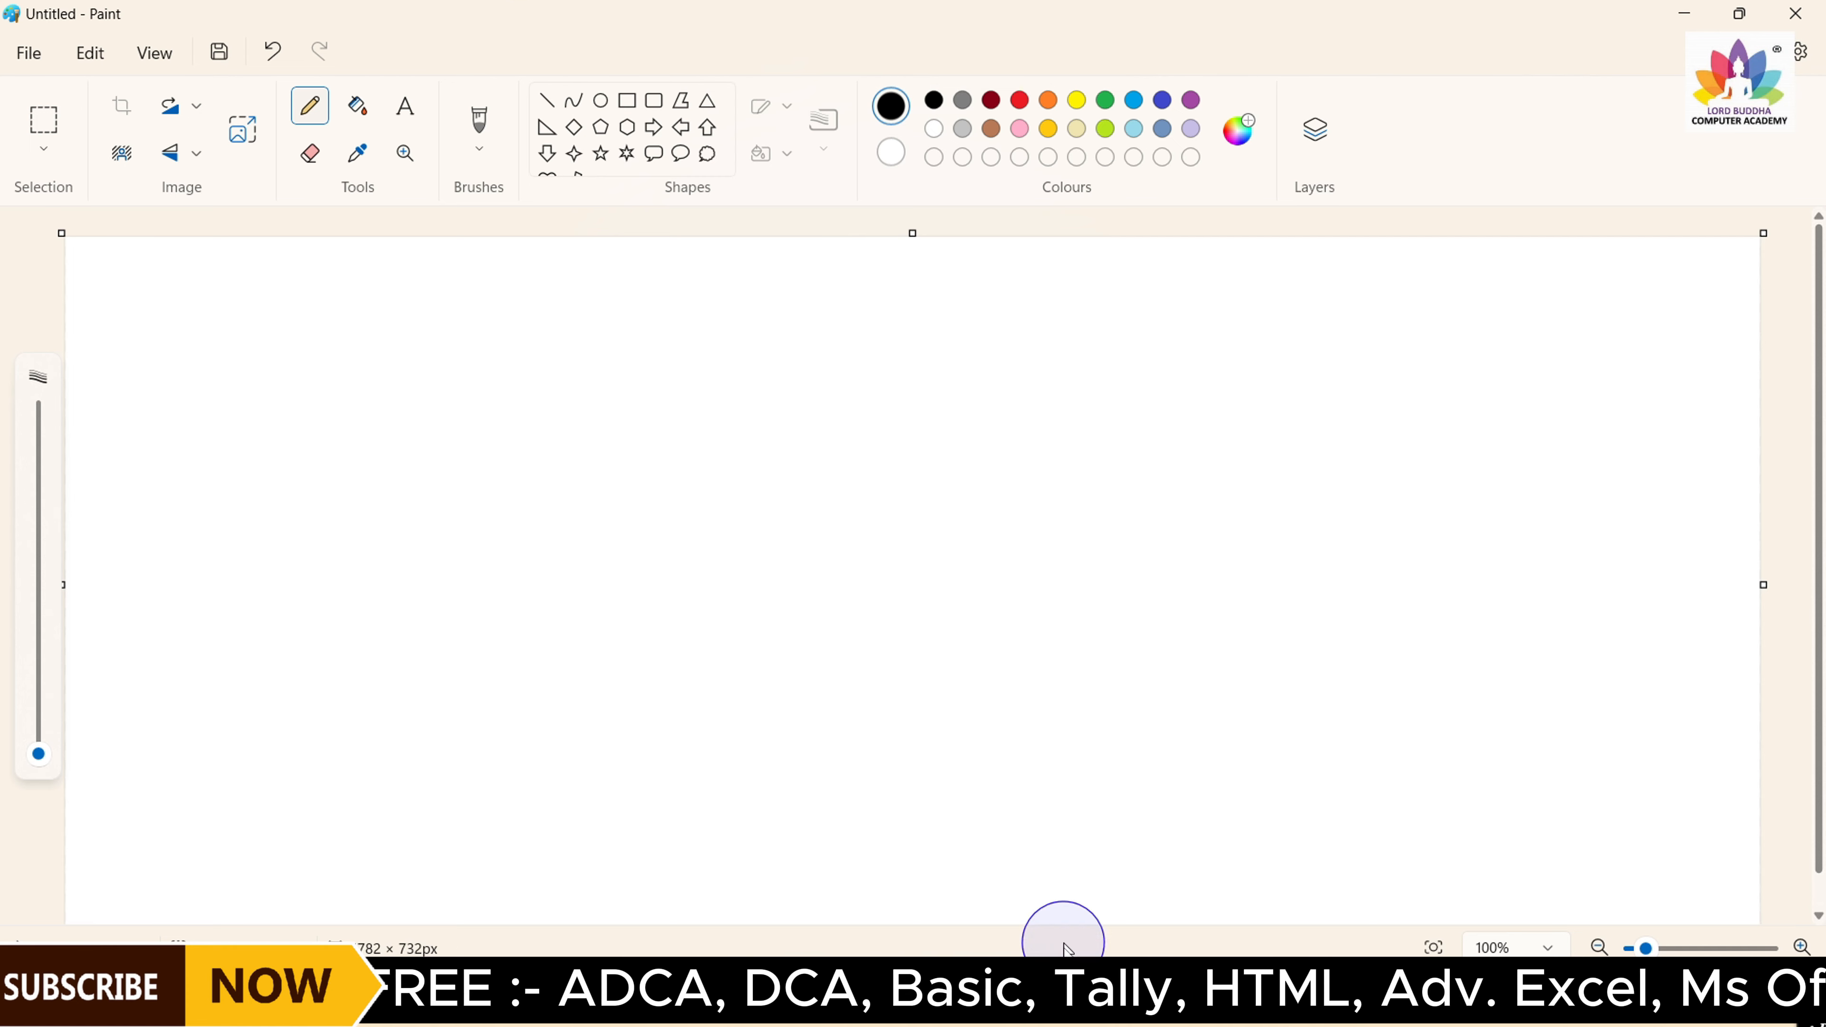
Close Paint without saving the untitled drawing and relaunch it from its desktop shortcut
{"action": "mouse_move", "coordinate": [1130, 1021]}
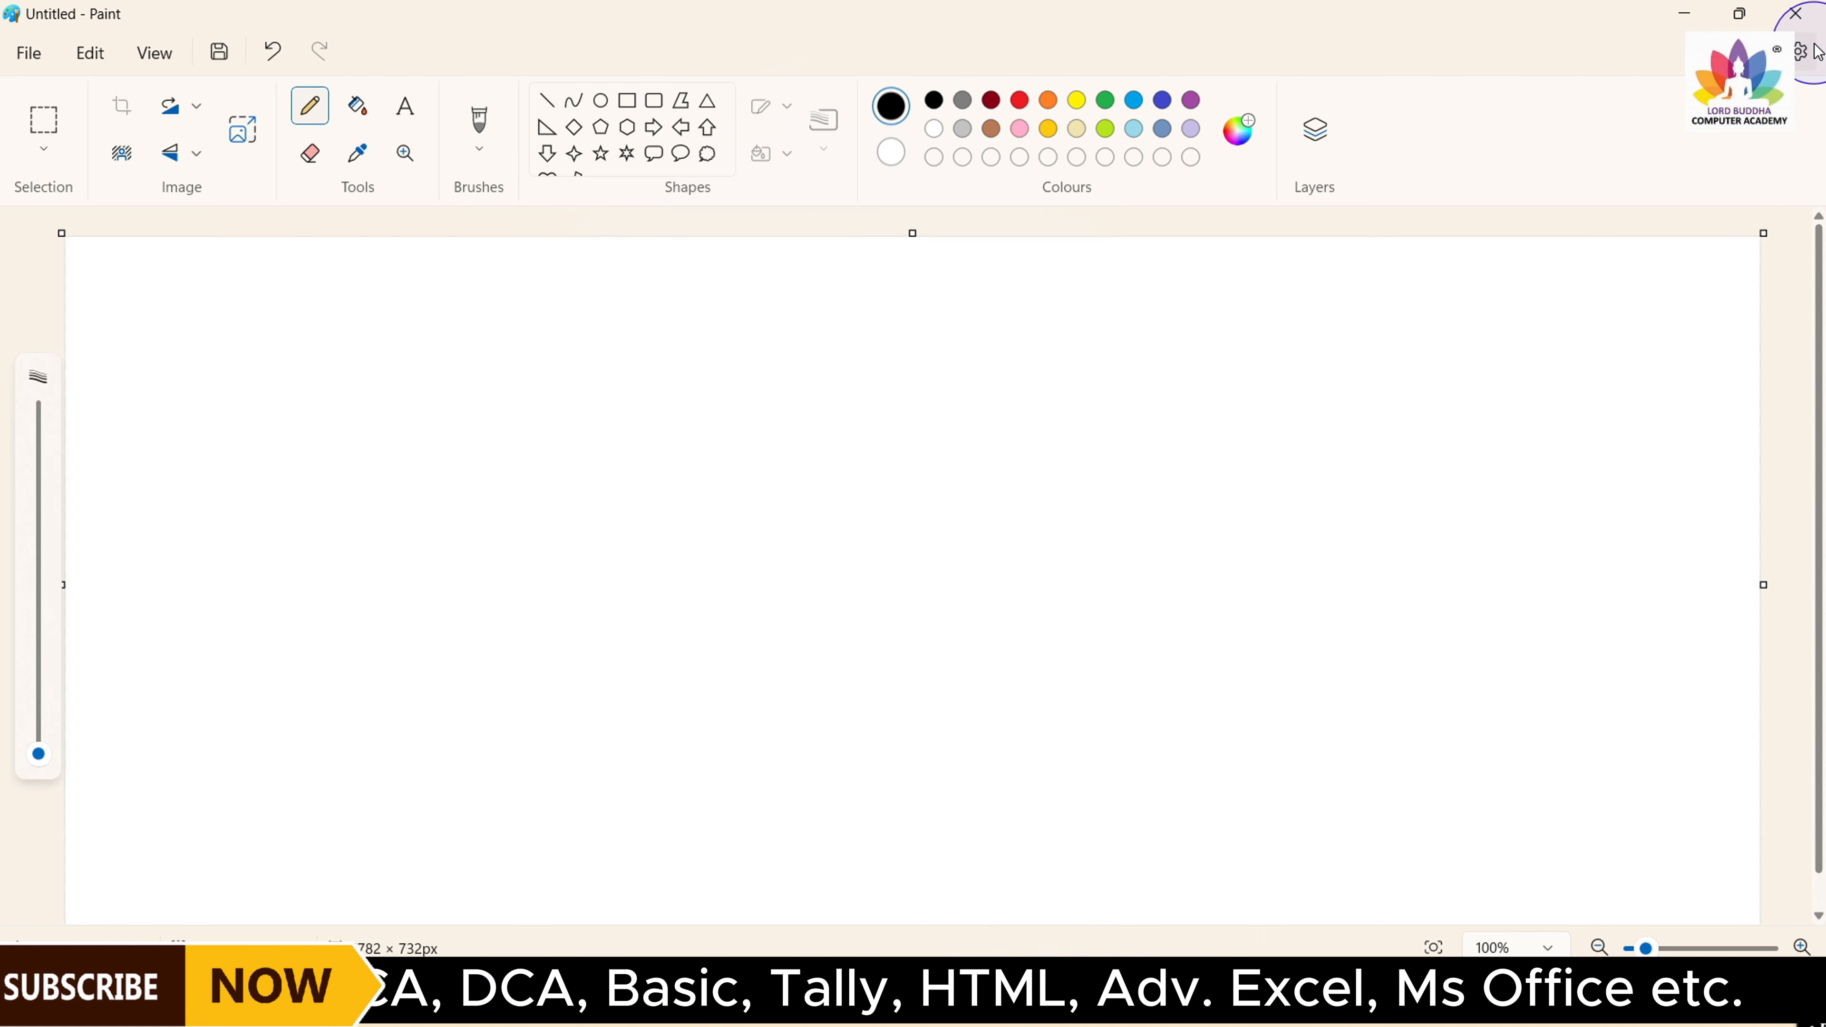
{"action": "left_click", "coordinate": [1801, 9]}
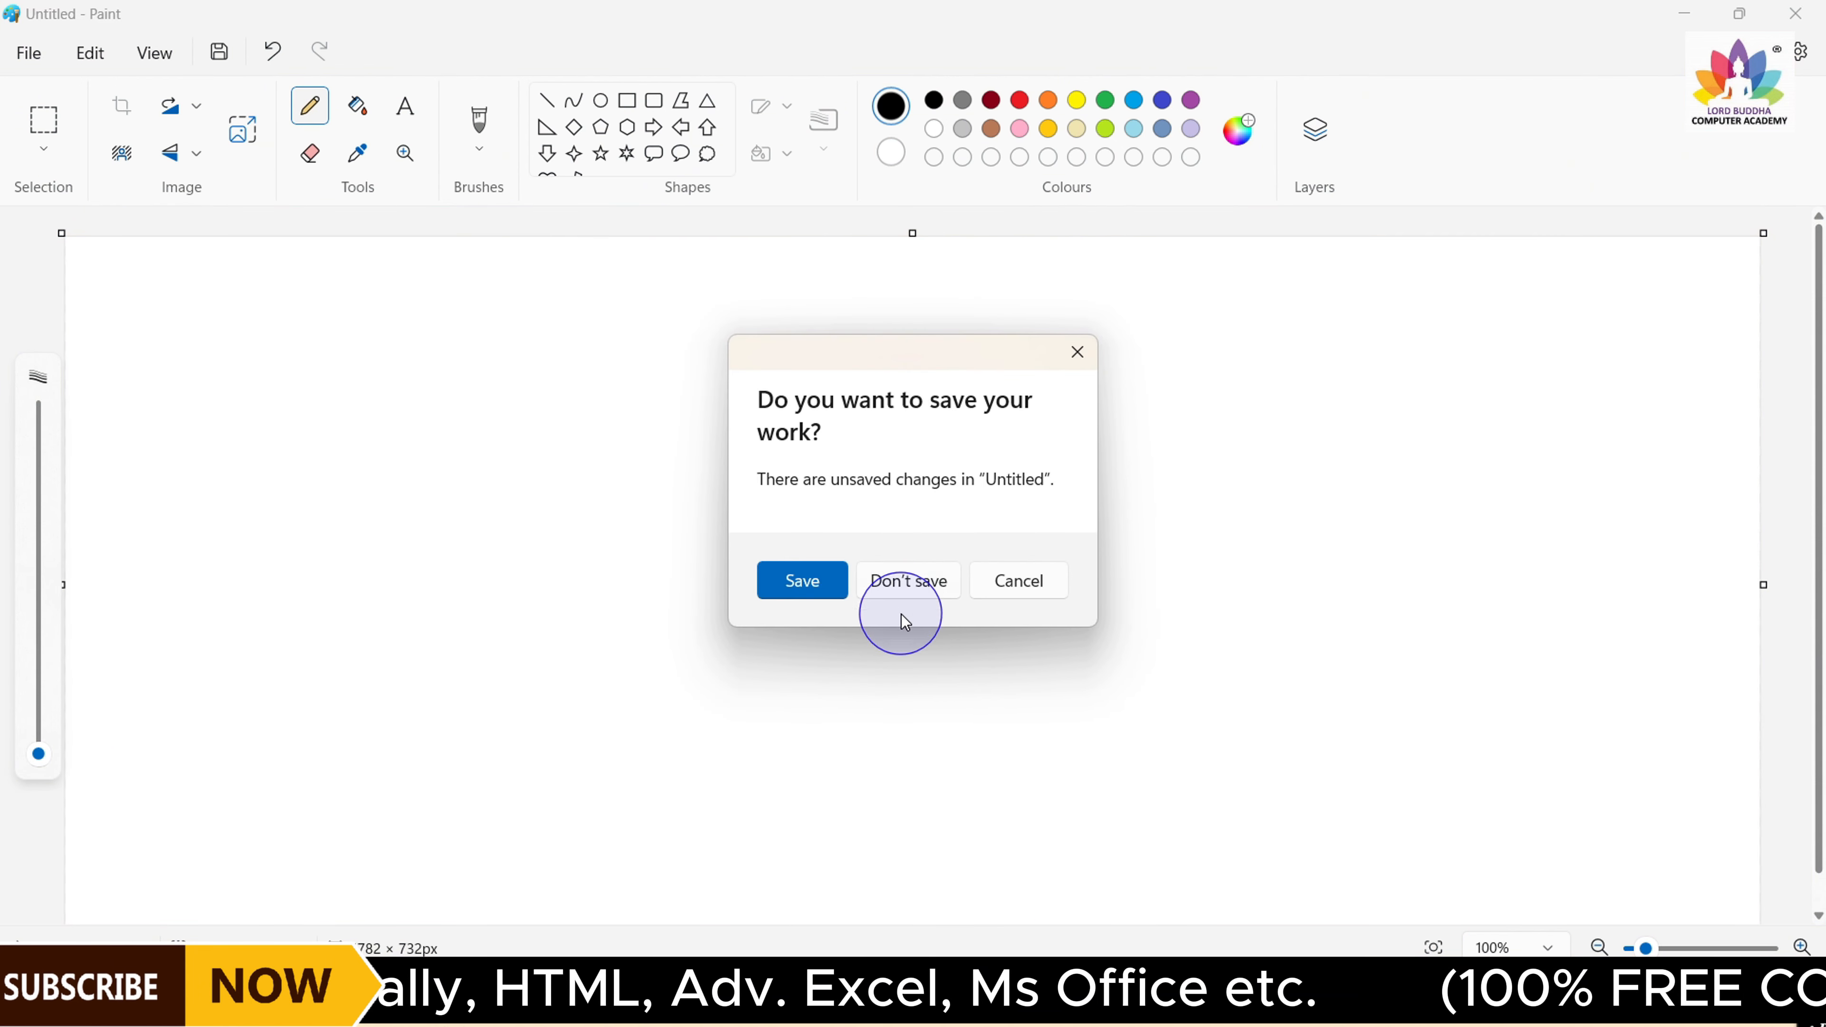
{"action": "left_click", "coordinate": [903, 586]}
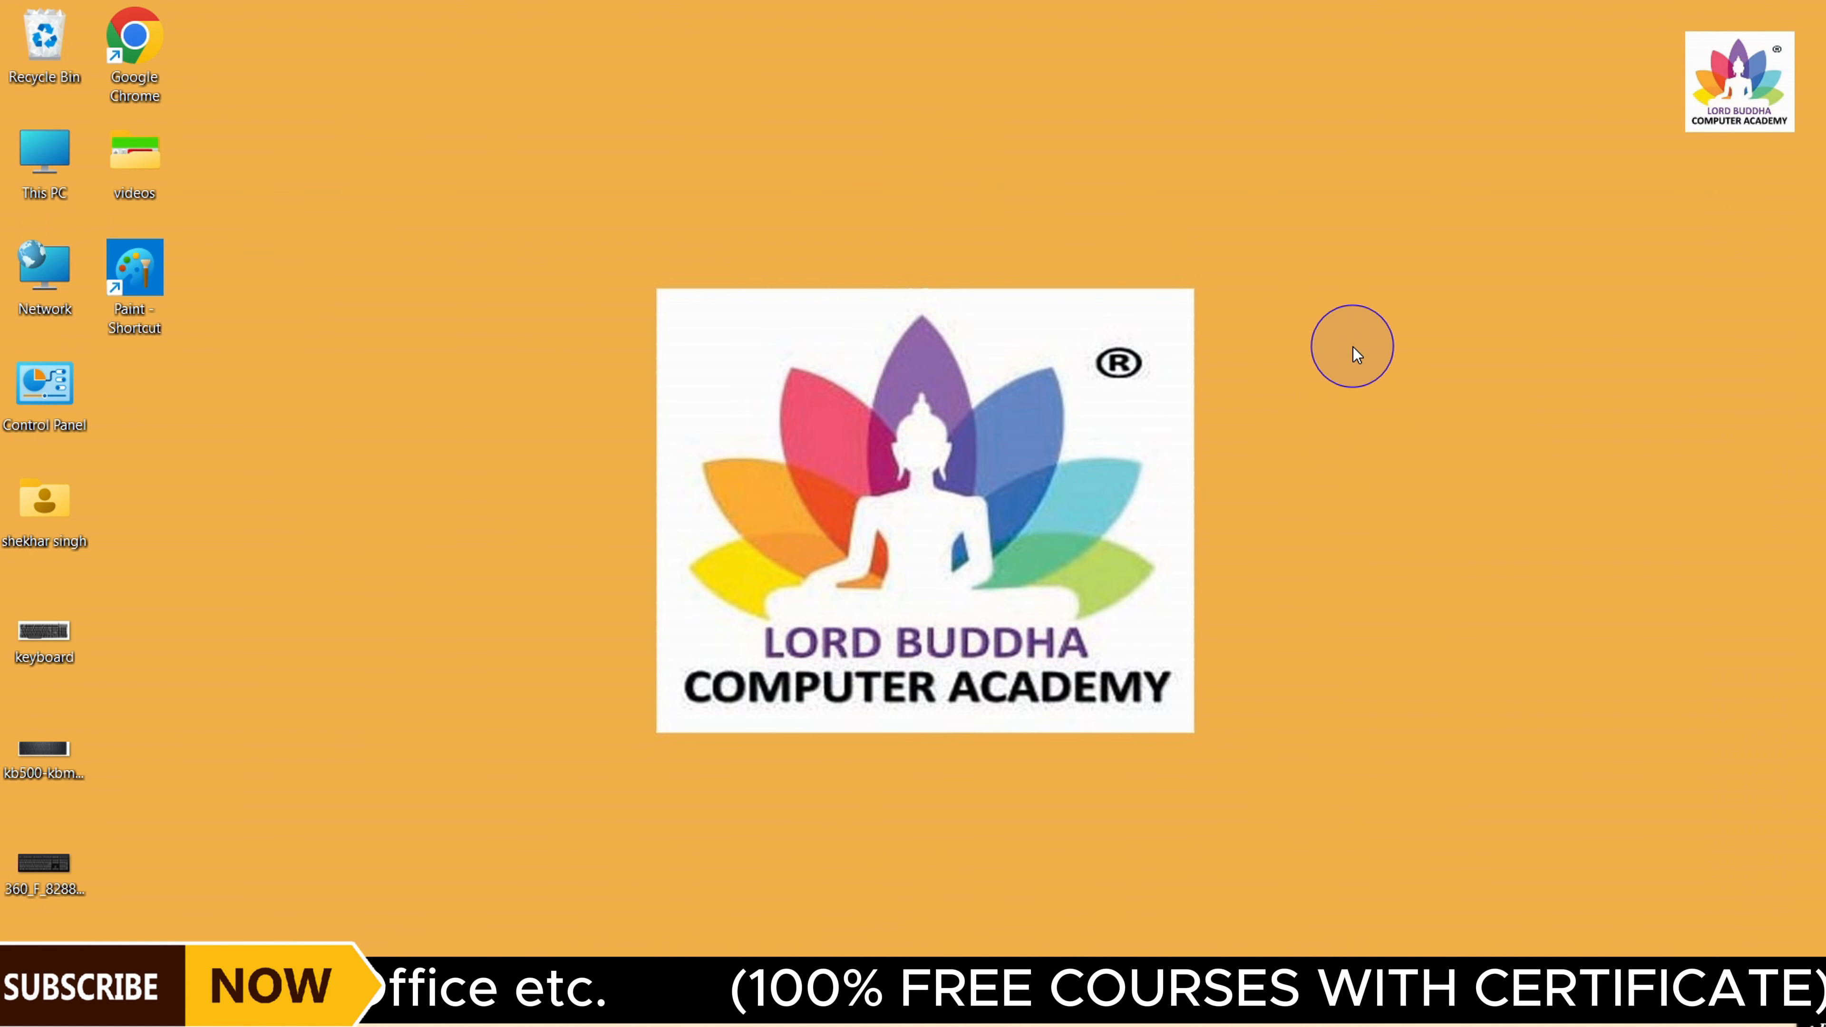
{"action": "double_click", "coordinate": [137, 266]}
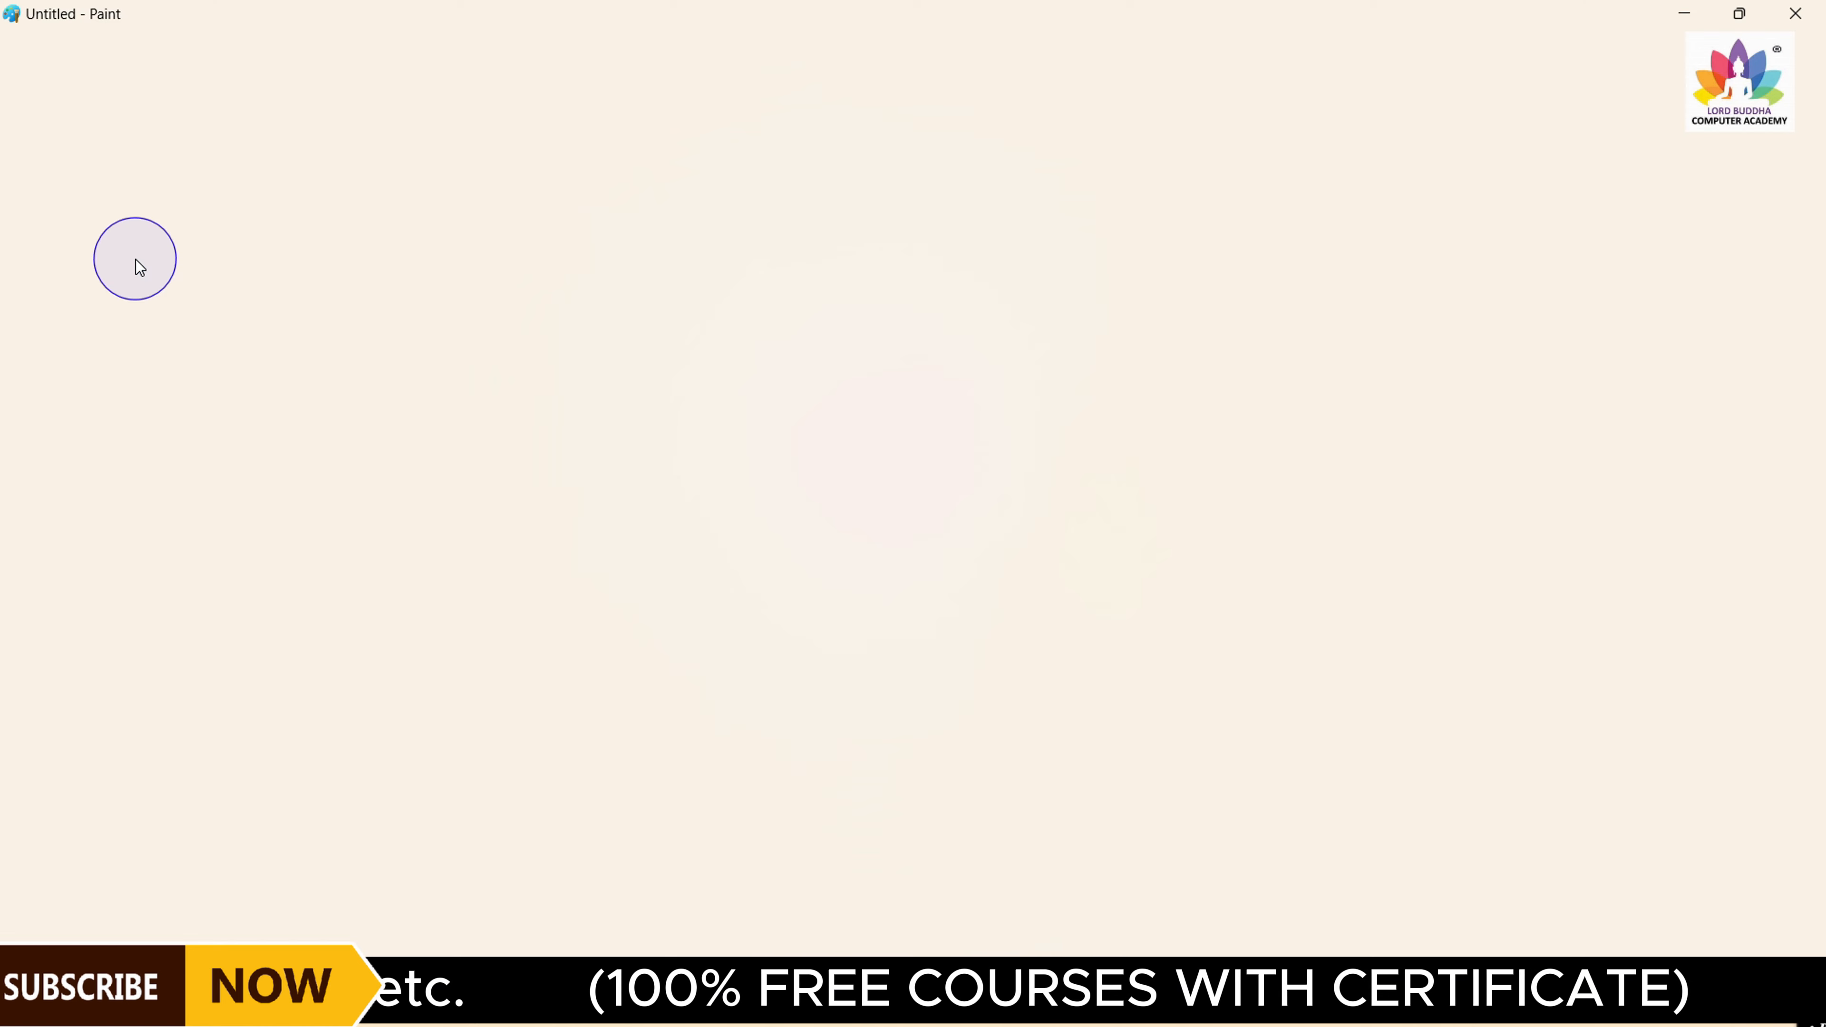
{"action": "mouse_move", "coordinate": [0, 25]}
{"action": "left_mouse_down"}
{"action": "mouse_move", "coordinate": [53, 69]}
{"action": "mouse_move", "coordinate": [370, 83]}
{"action": "mouse_move", "coordinate": [1823, 52]}
{"action": "mouse_move", "coordinate": [1824, 83]}
{"action": "left_mouse_up"}
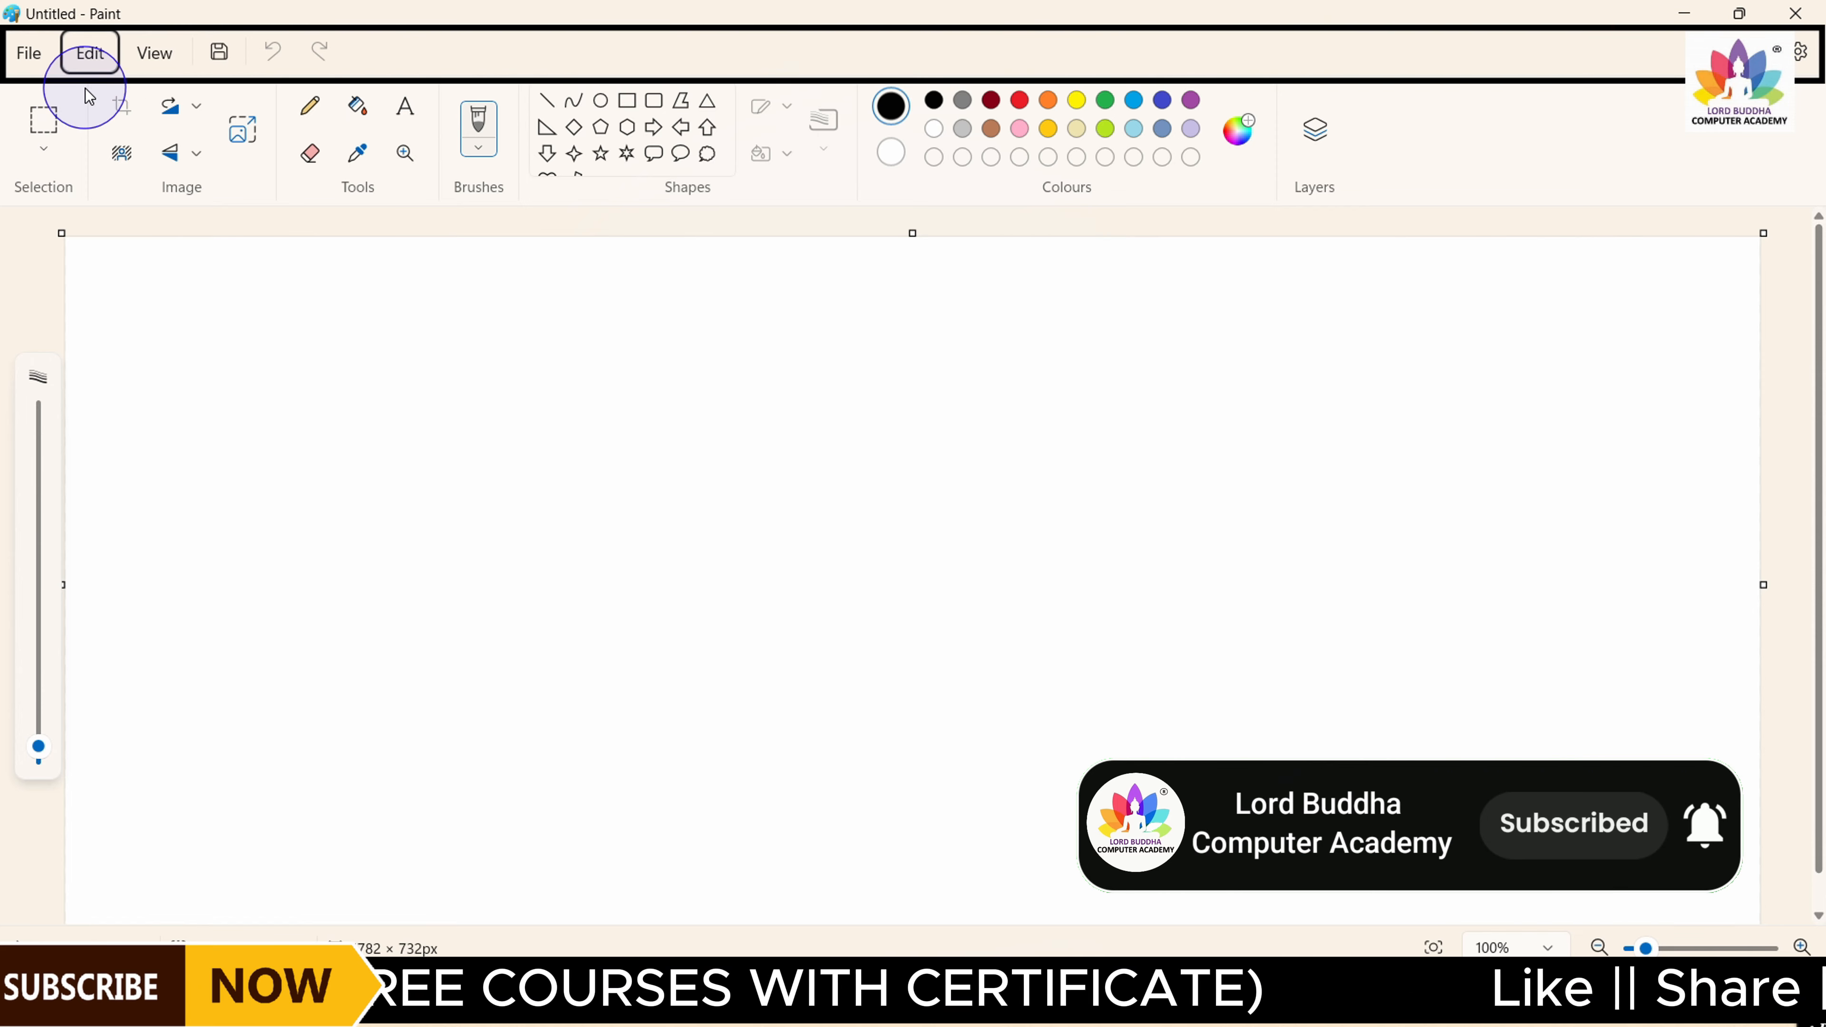
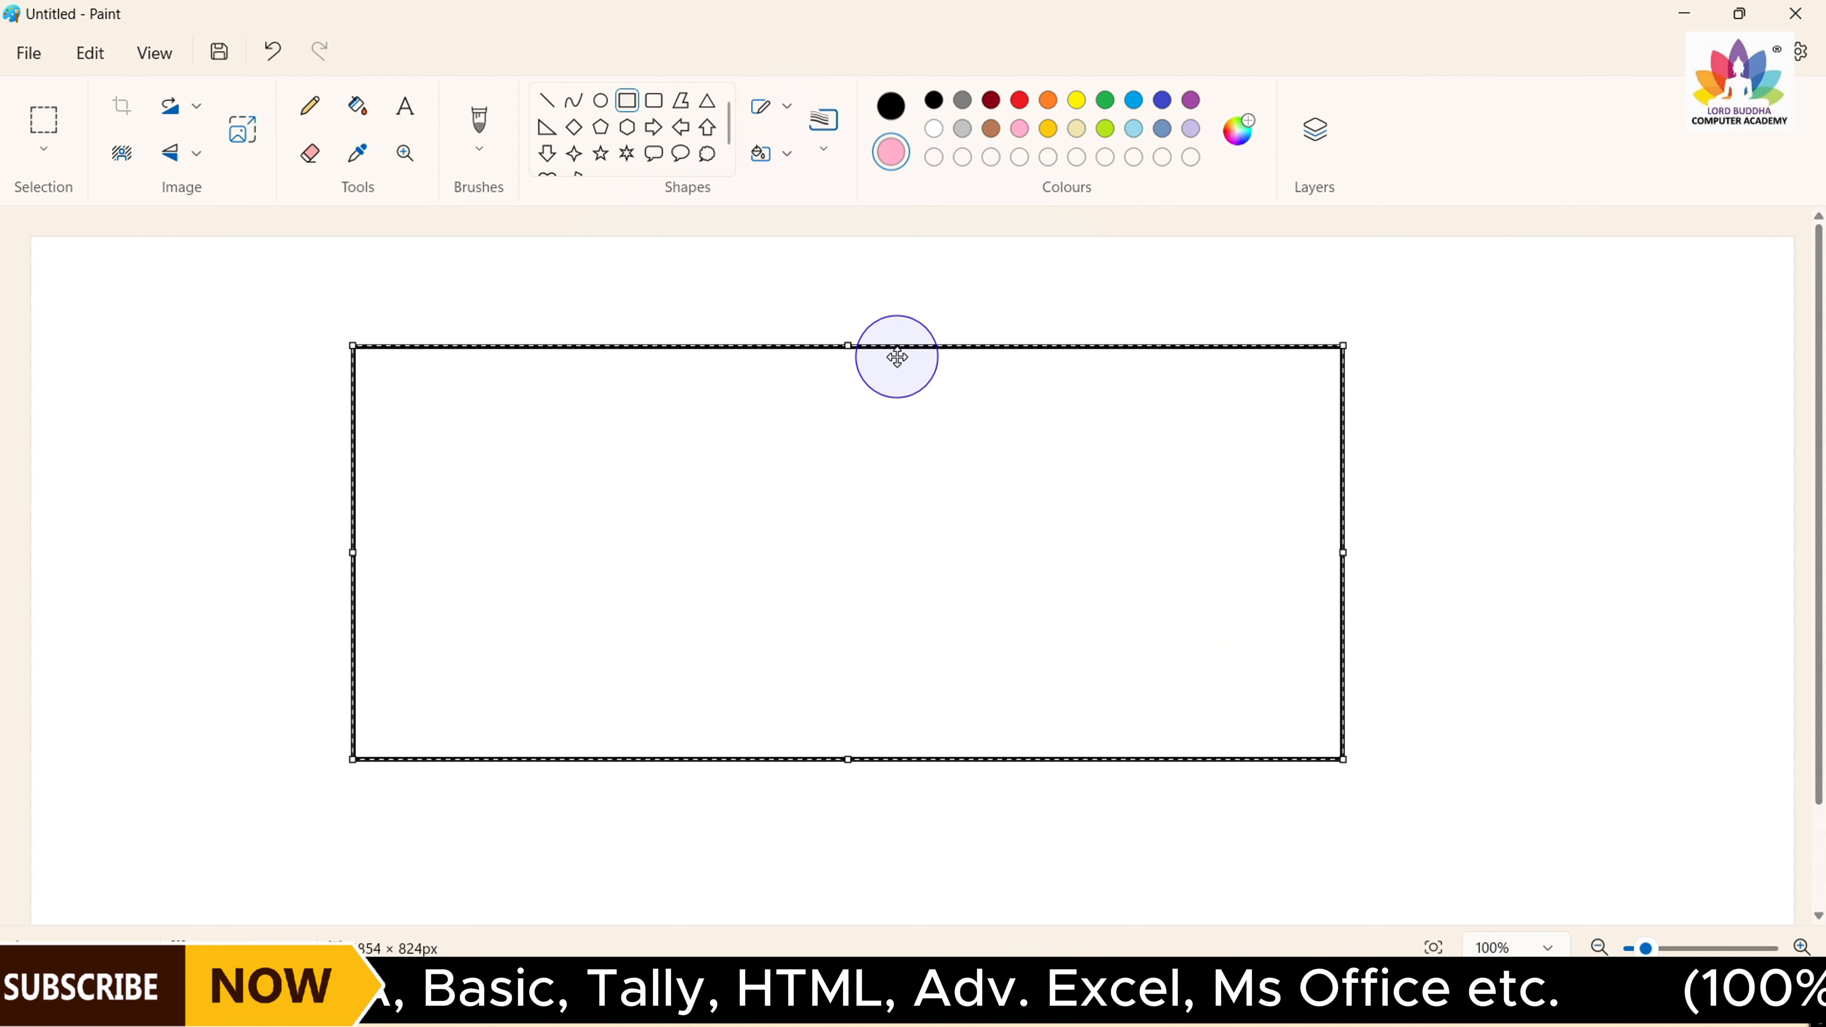
{"action": "left_click", "coordinate": [821, 156]}
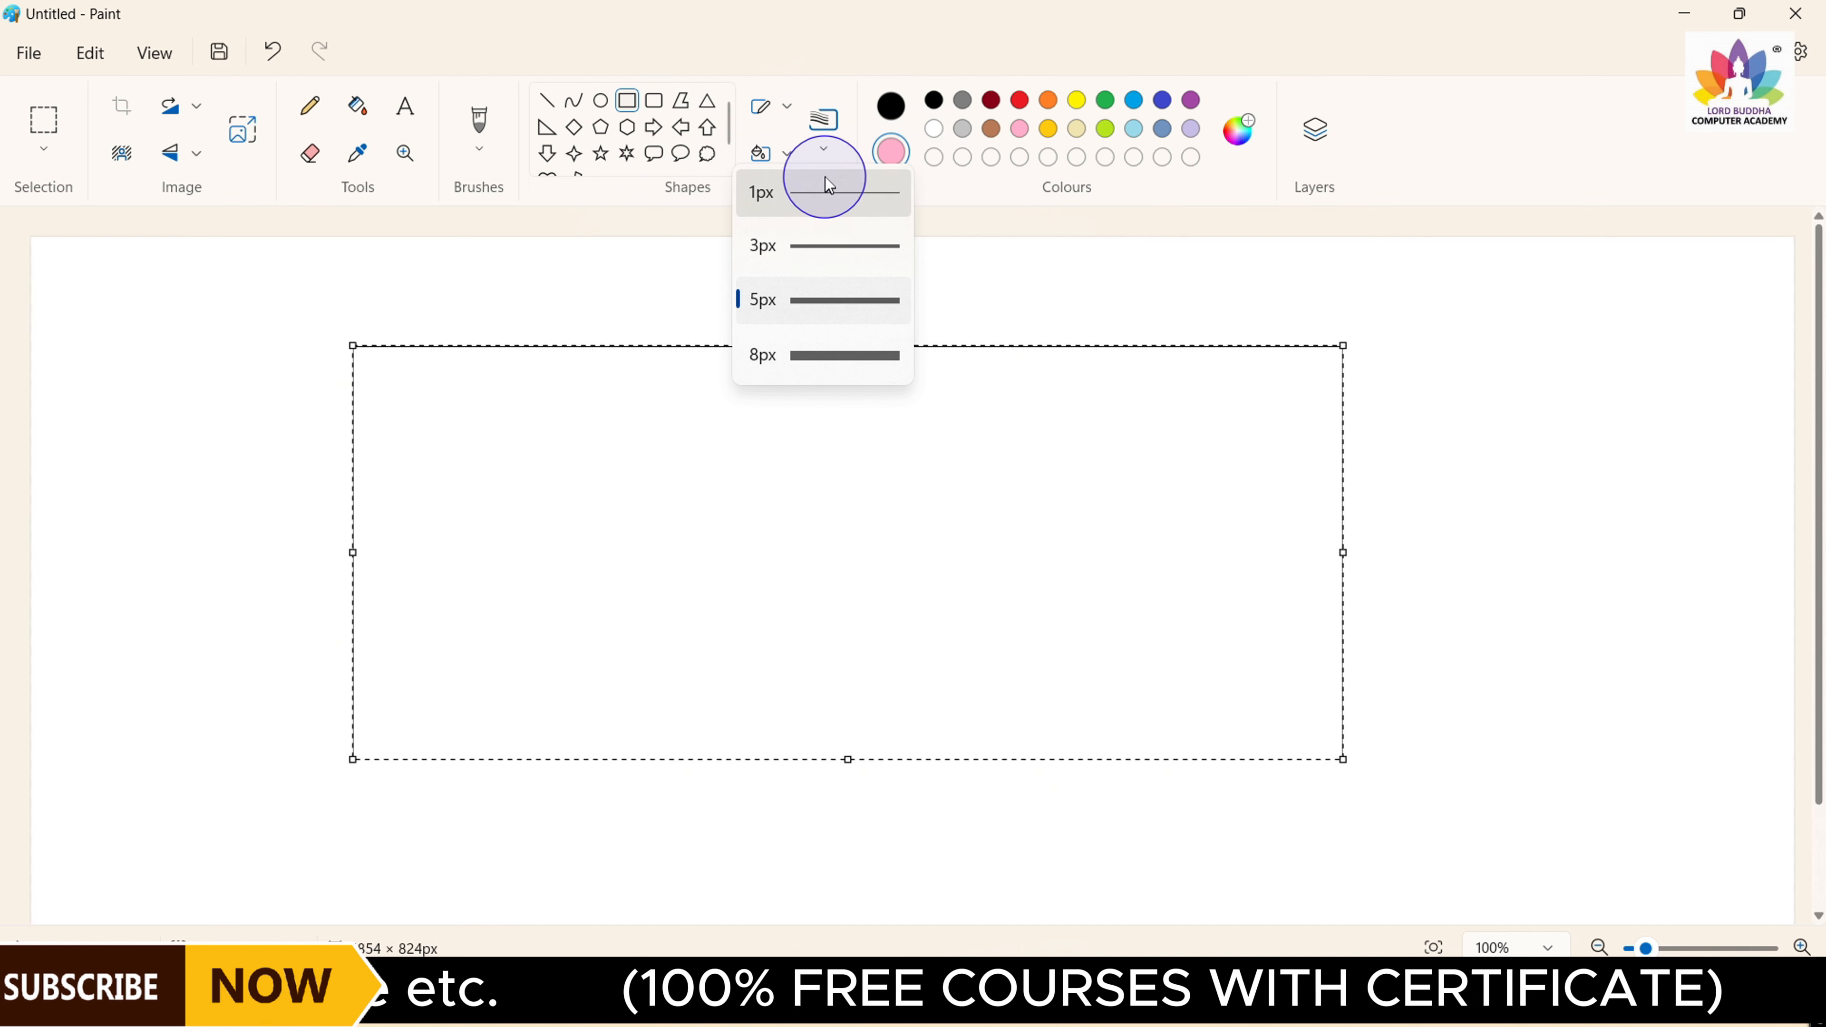
{"action": "left_click", "coordinate": [1003, 269]}
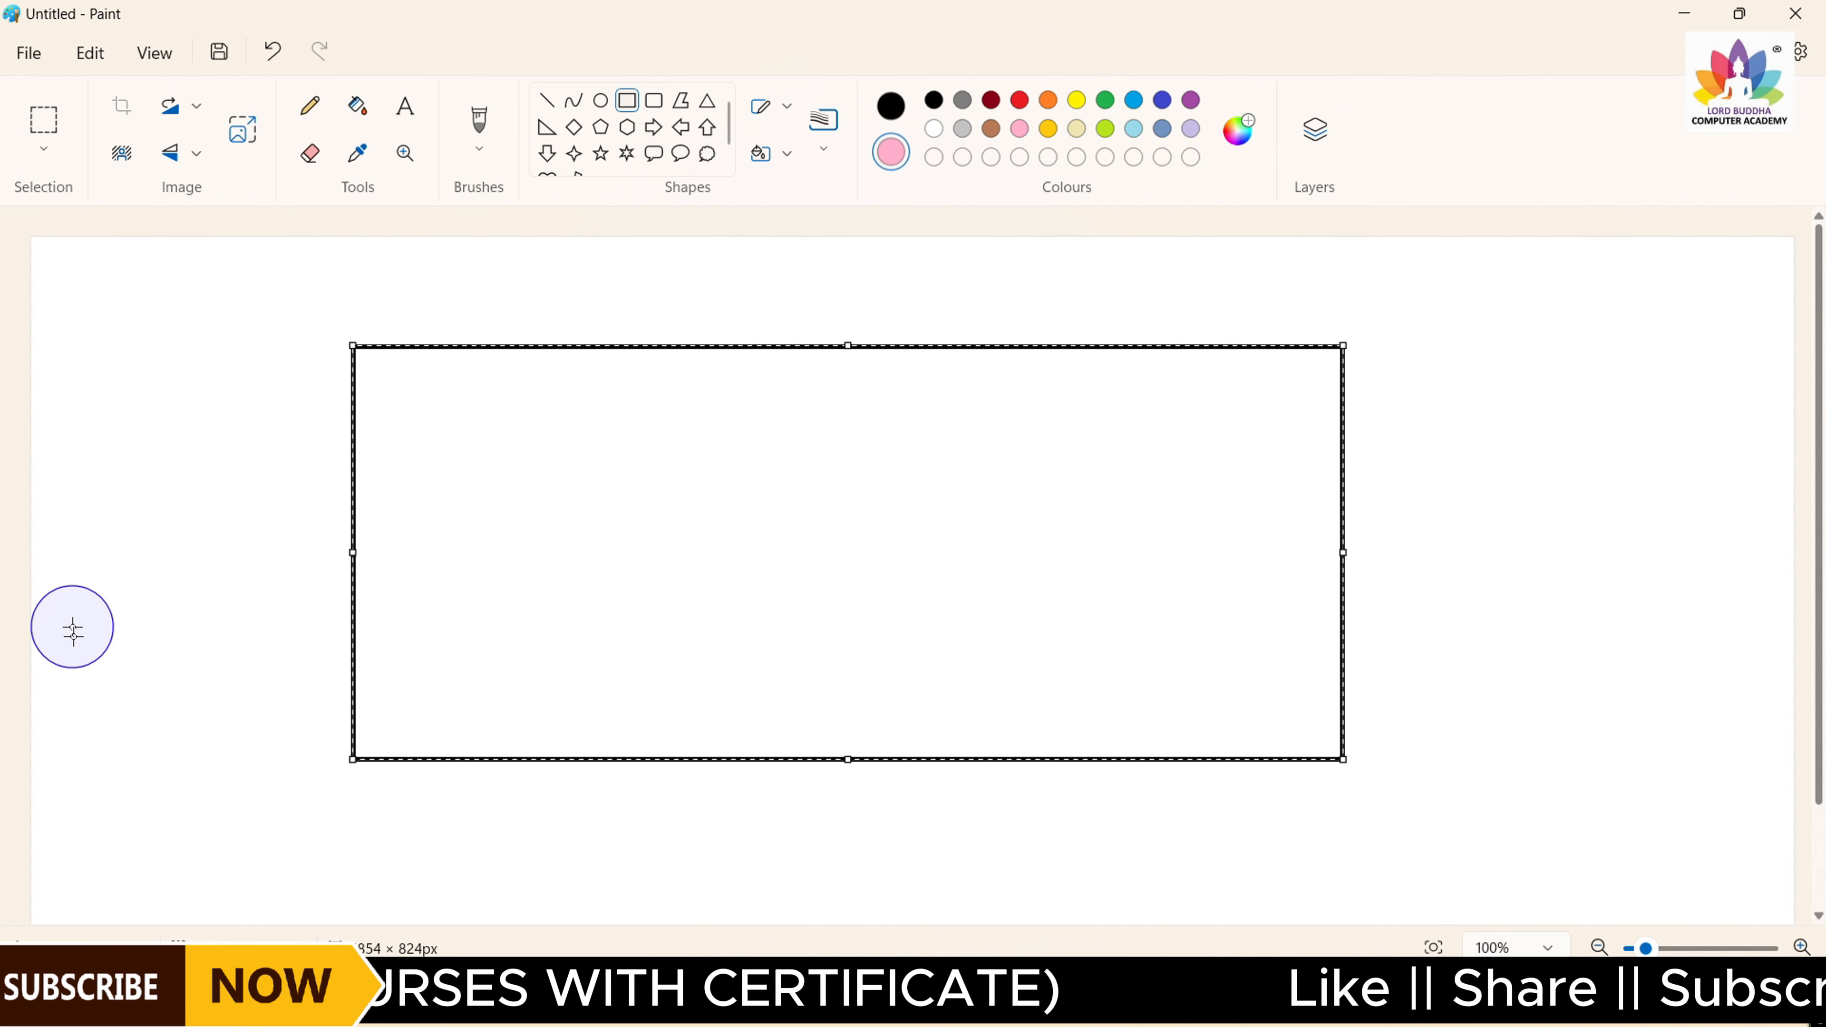
Paint a thin black airbrush stroke across the canvas above the rectangle
{"action": "left_click", "coordinate": [482, 159]}
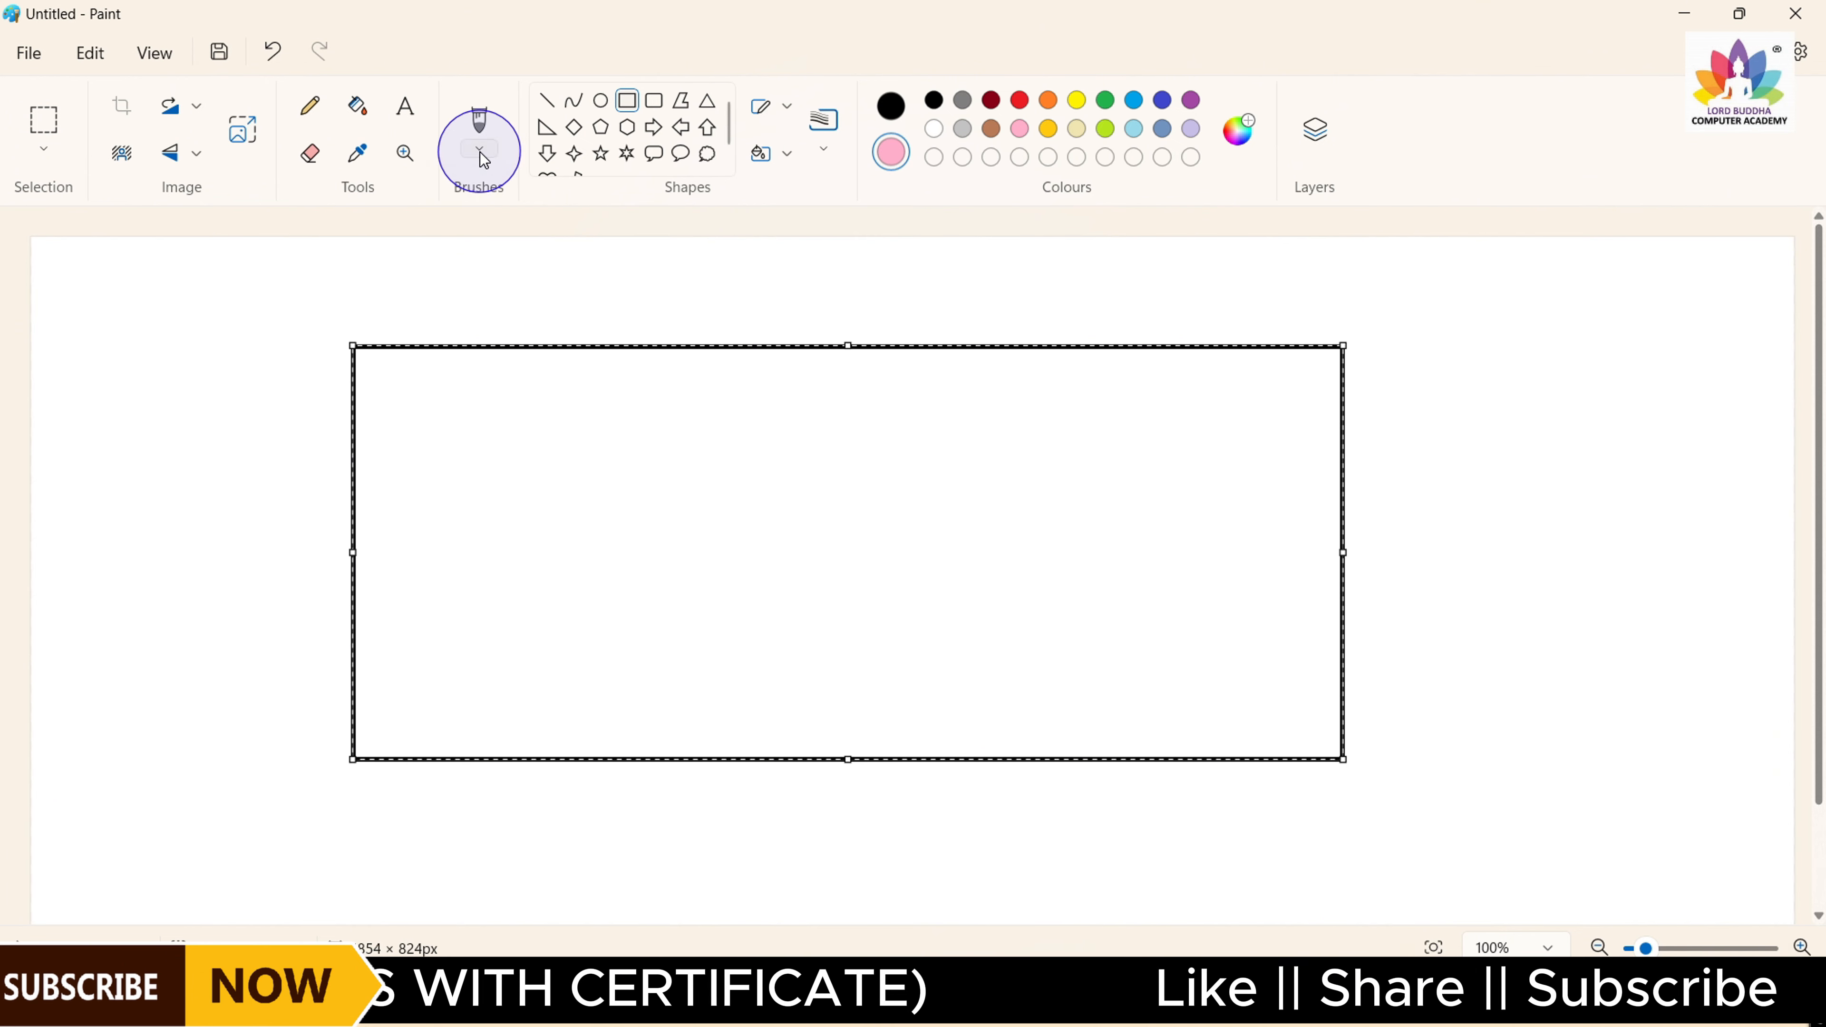
{"action": "left_click", "coordinate": [553, 335]}
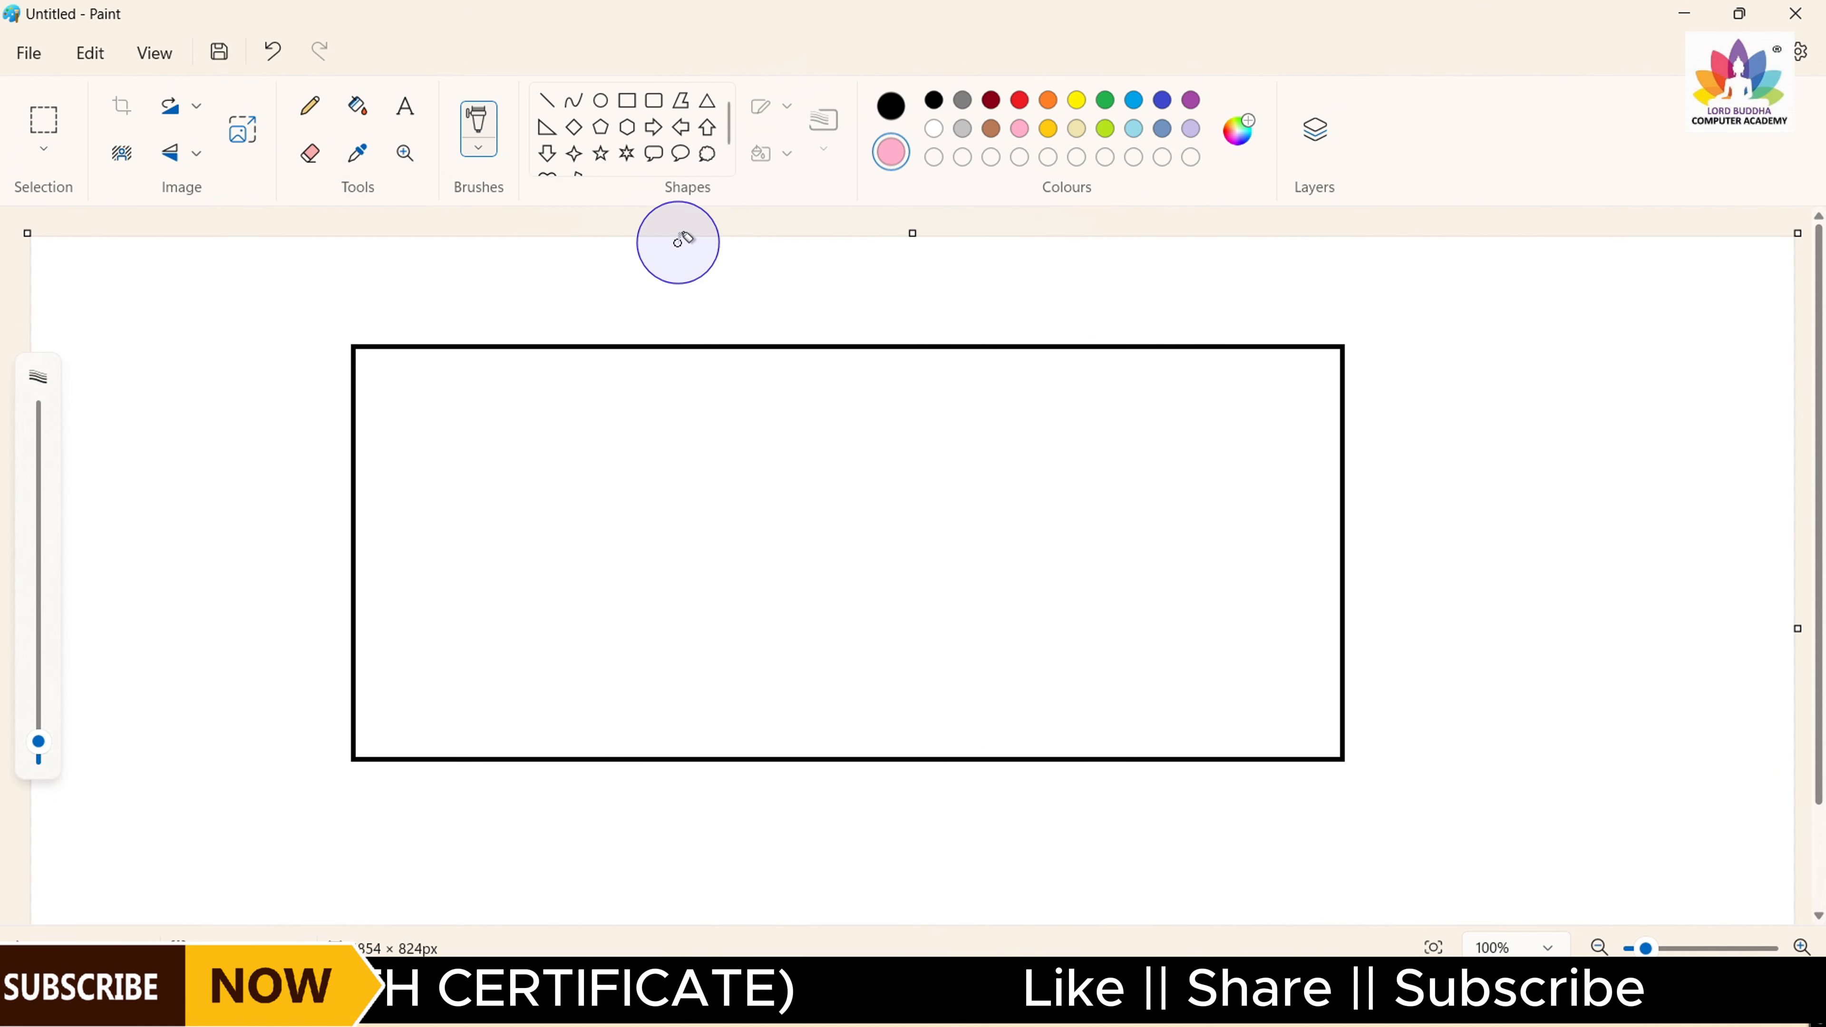
{"action": "mouse_move", "coordinate": [244, 303]}
{"action": "left_mouse_down"}
{"action": "mouse_move", "coordinate": [425, 281]}
{"action": "mouse_move", "coordinate": [1641, 273]}
{"action": "left_mouse_up"}
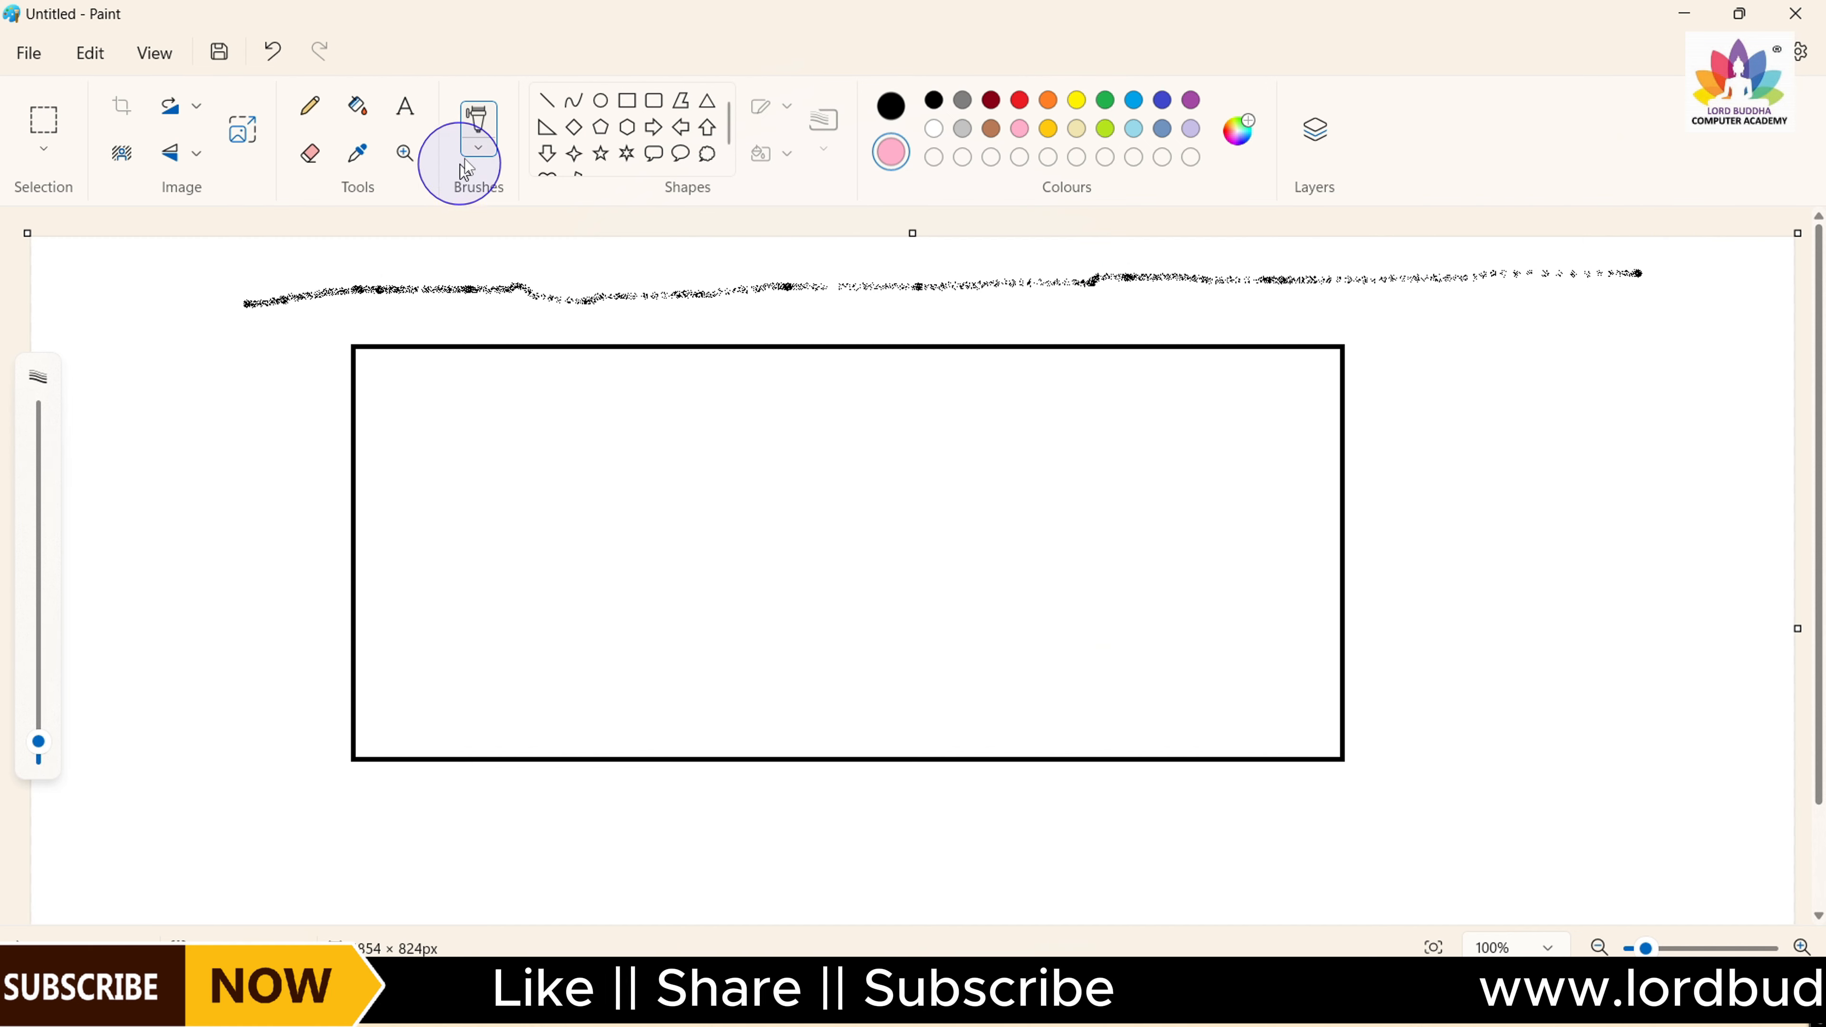
Set the airbrush size to 62 px and spray wide bands across the upper half of the rectangle
{"action": "left_click", "coordinate": [311, 107]}
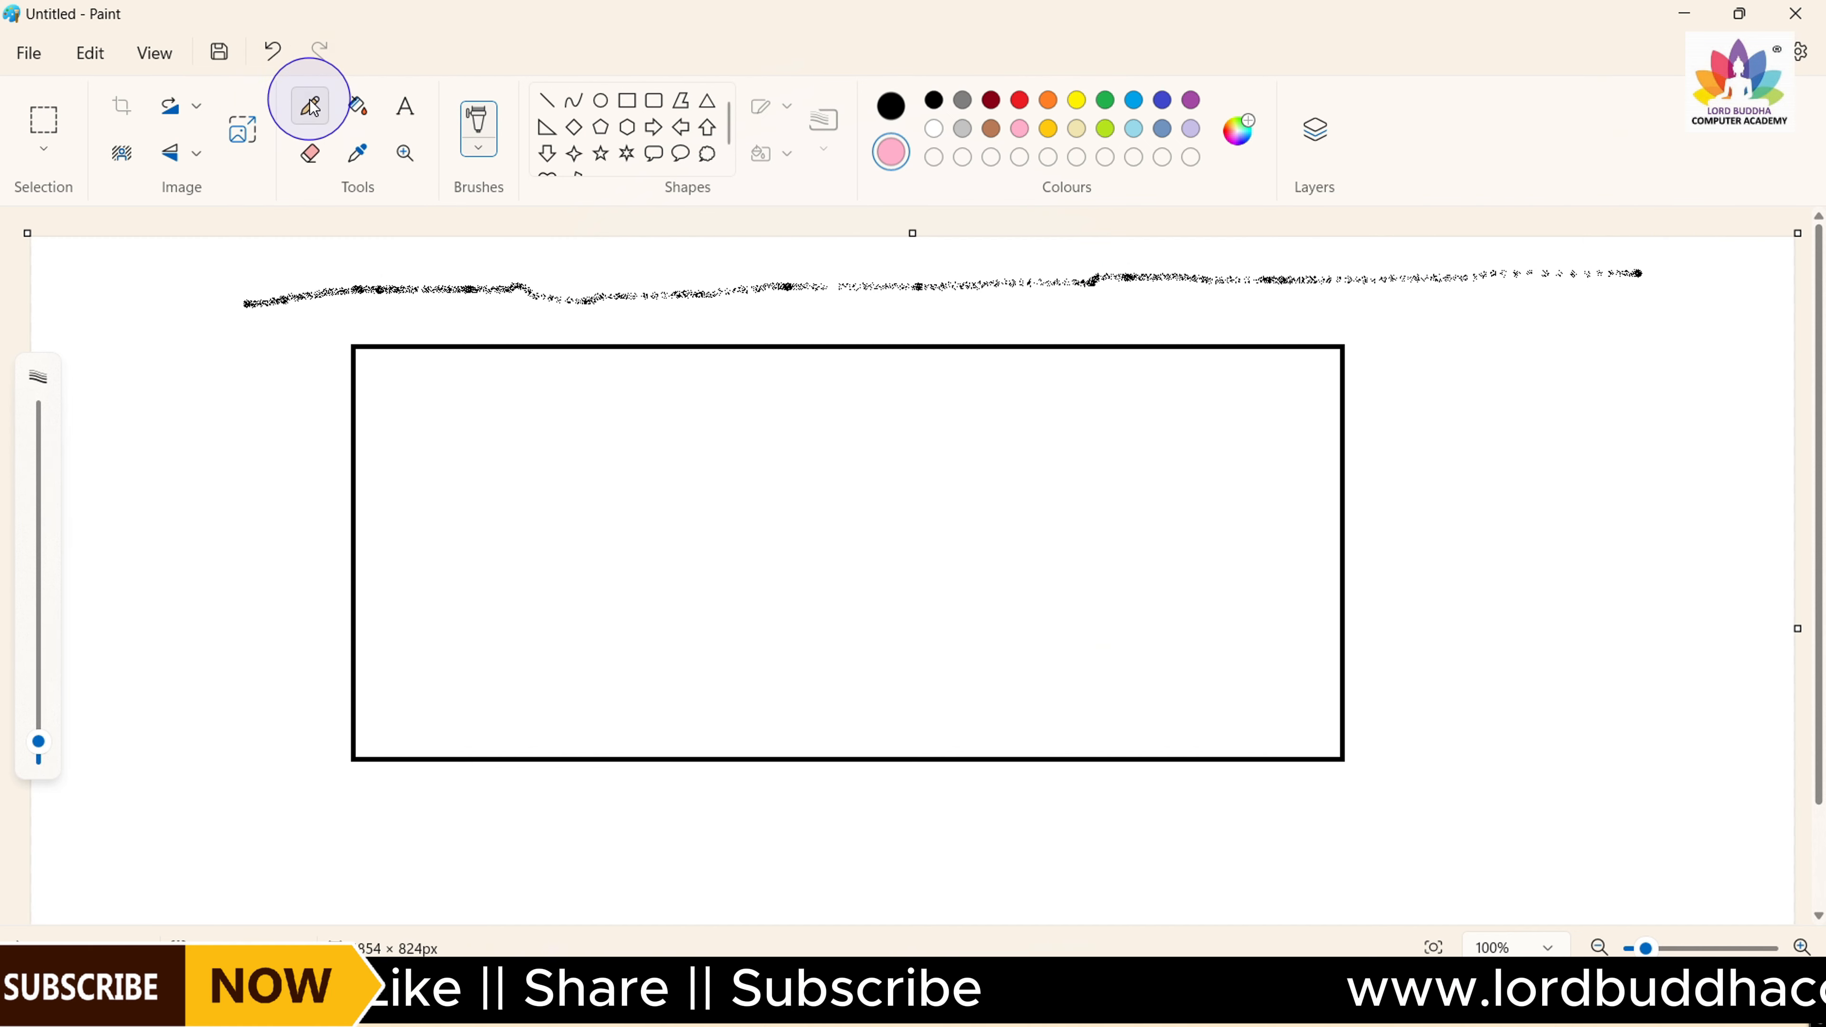
{"action": "left_click", "coordinate": [311, 160]}
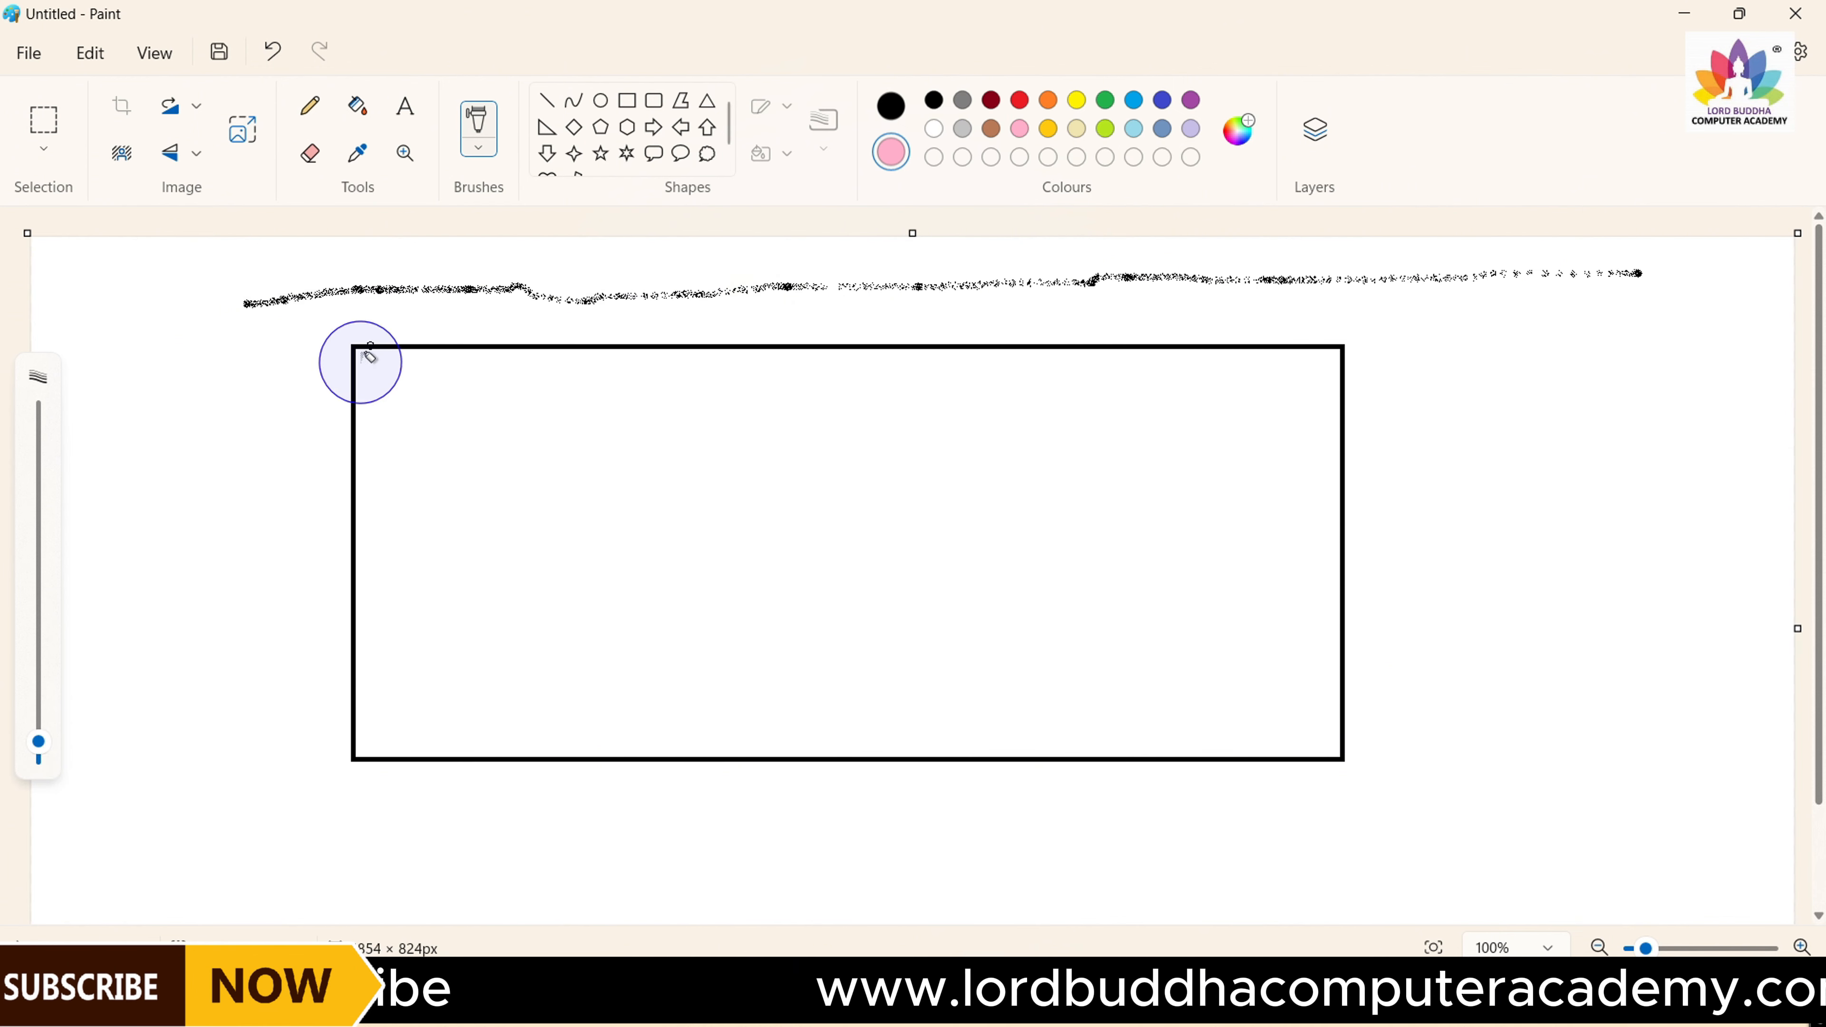
{"action": "left_click_drag", "start_coordinate": [38, 748], "coordinate": [38, 635]}
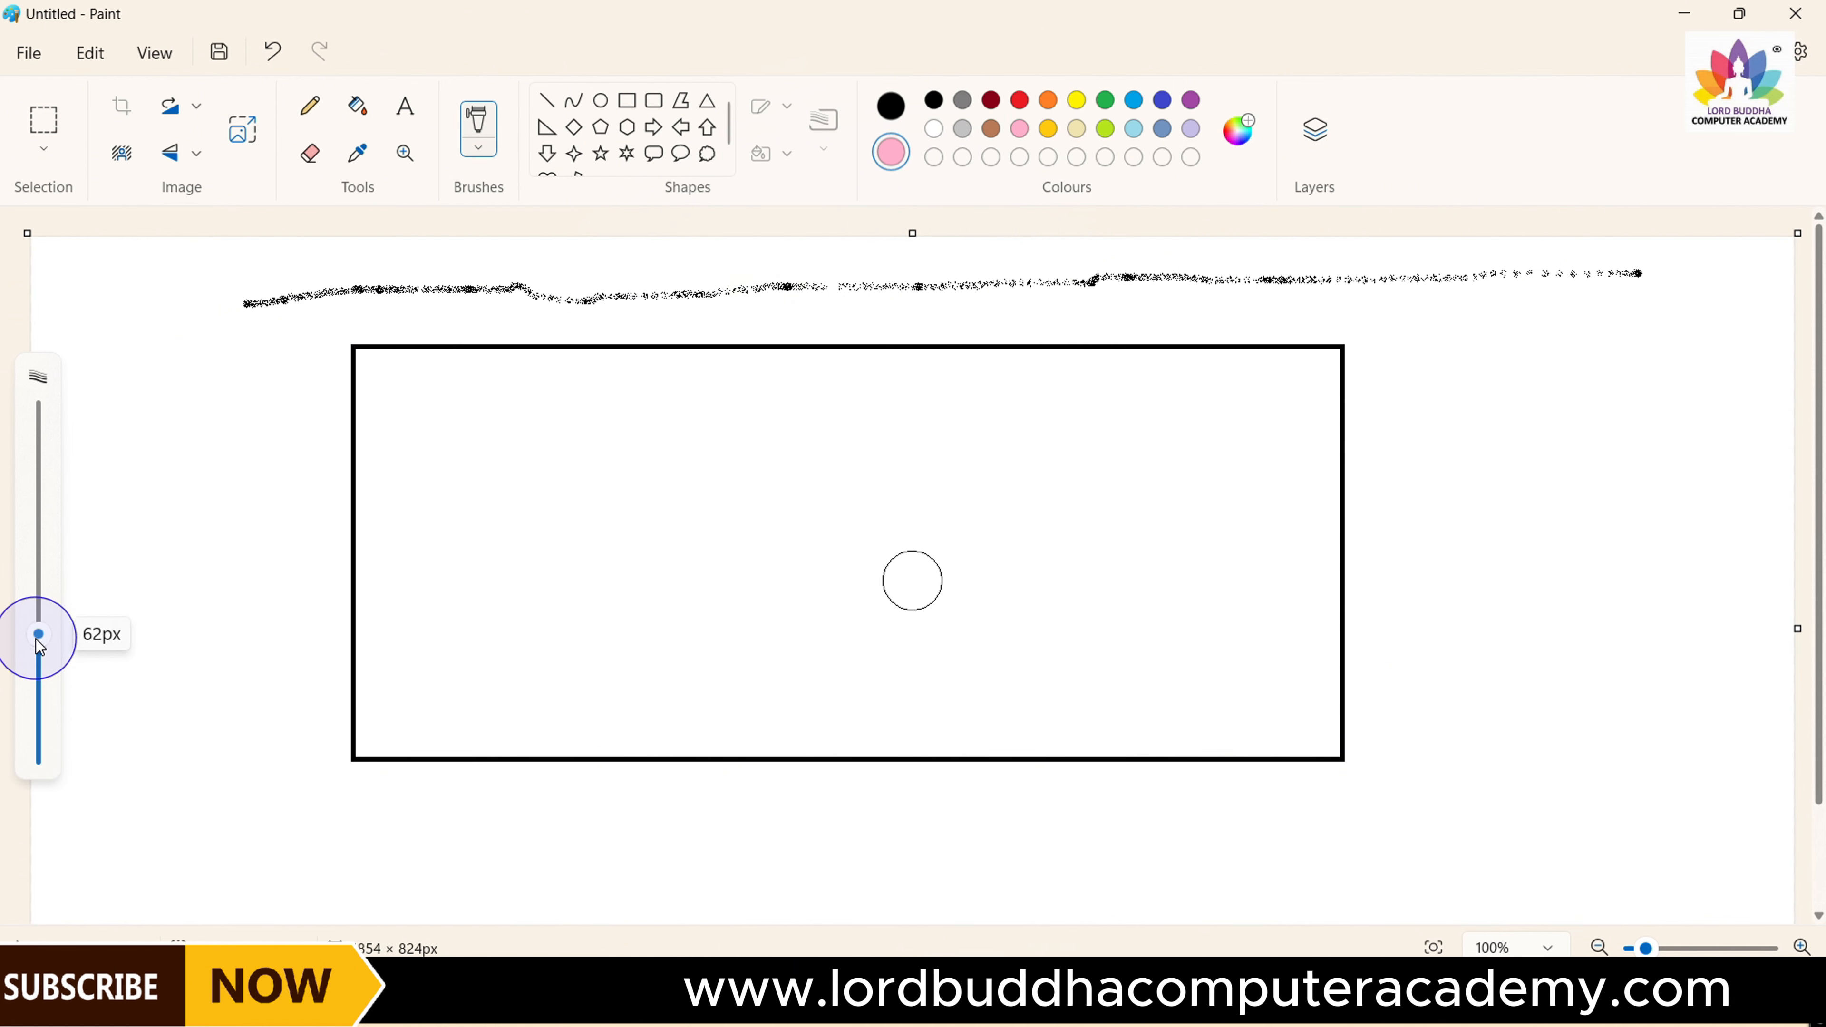
{"action": "mouse_move", "coordinate": [220, 369]}
{"action": "left_mouse_down"}
{"action": "mouse_move", "coordinate": [835, 331]}
{"action": "mouse_move", "coordinate": [1398, 345]}
{"action": "mouse_move", "coordinate": [222, 430]}
{"action": "mouse_move", "coordinate": [238, 451]}
{"action": "mouse_move", "coordinate": [1358, 427]}
{"action": "mouse_move", "coordinate": [1350, 452]}
{"action": "mouse_move", "coordinate": [1136, 478]}
{"action": "mouse_move", "coordinate": [316, 489]}
{"action": "left_mouse_up"}
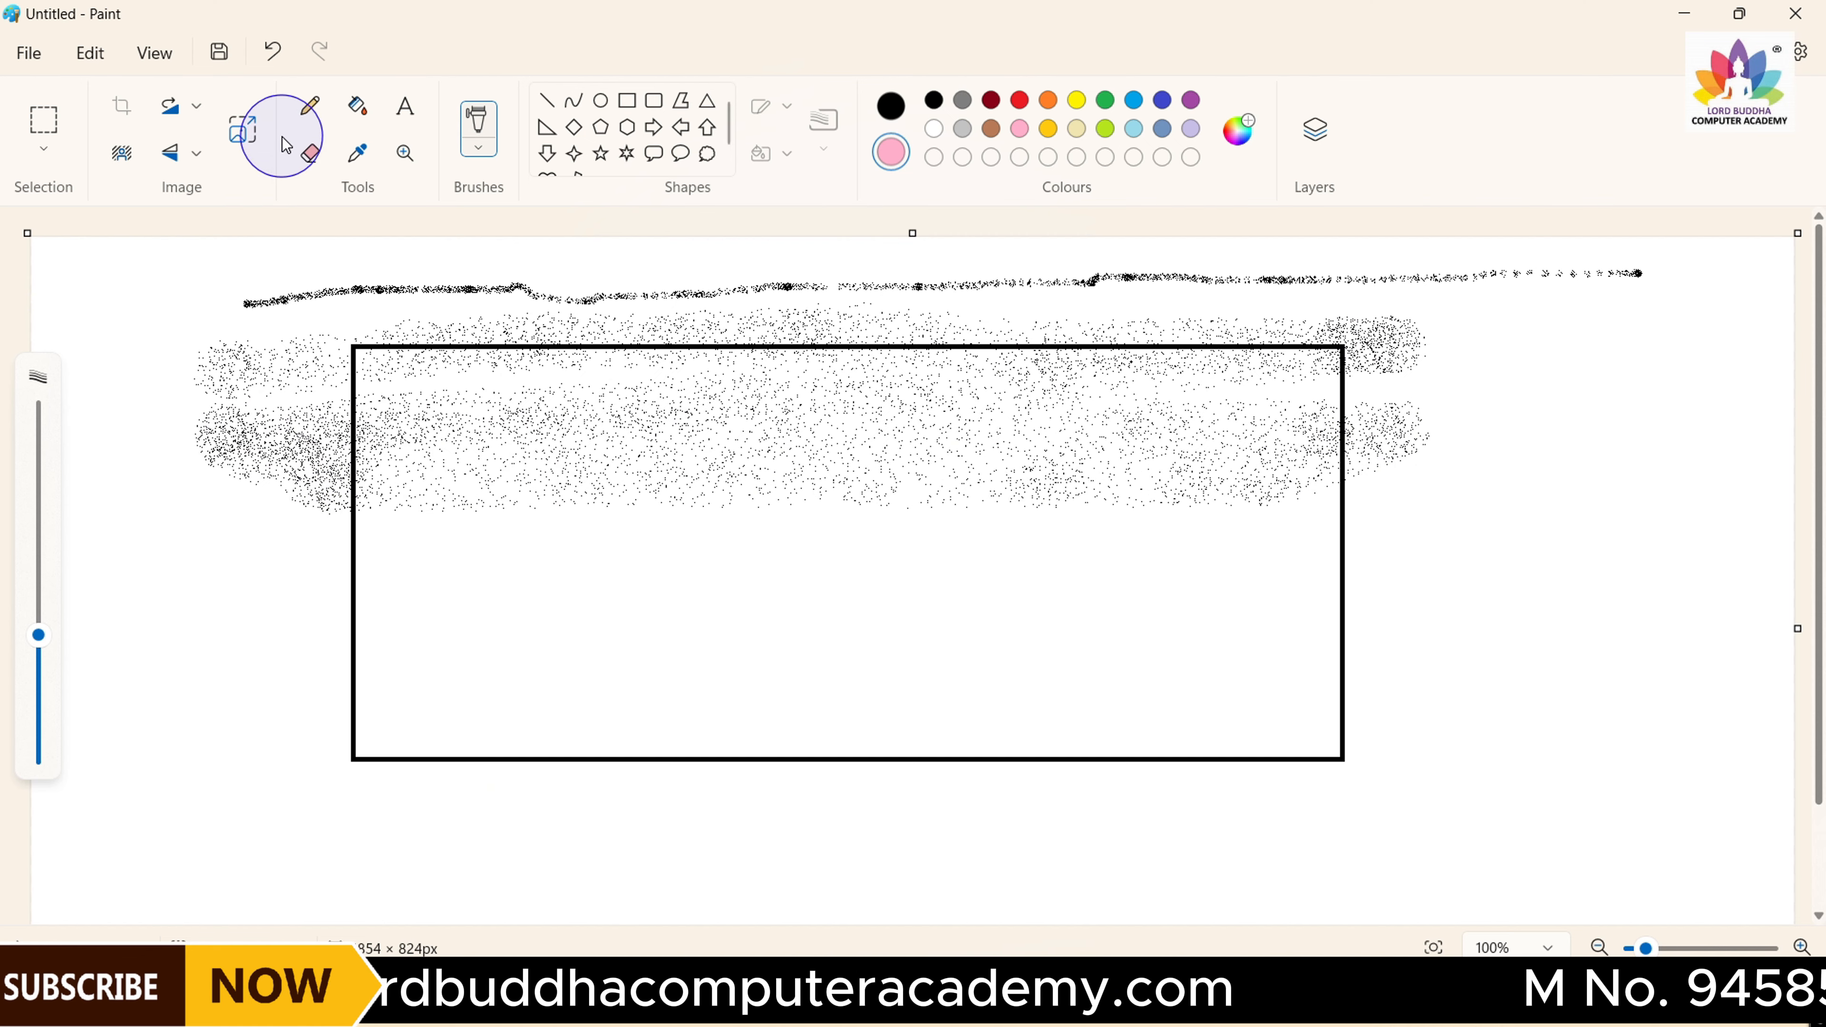
Use the Pencil tool to draw a thin freehand loop across the rectangle's lower half and a much thicker wavy line over it
{"action": "left_click", "coordinate": [309, 113]}
{"action": "mouse_move", "coordinate": [207, 601]}
{"action": "left_mouse_down"}
{"action": "mouse_move", "coordinate": [1145, 526]}
{"action": "mouse_move", "coordinate": [1604, 526]}
{"action": "mouse_move", "coordinate": [1614, 585]}
{"action": "mouse_move", "coordinate": [1192, 658]}
{"action": "mouse_move", "coordinate": [297, 704]}
{"action": "mouse_move", "coordinate": [312, 599]}
{"action": "left_mouse_up"}
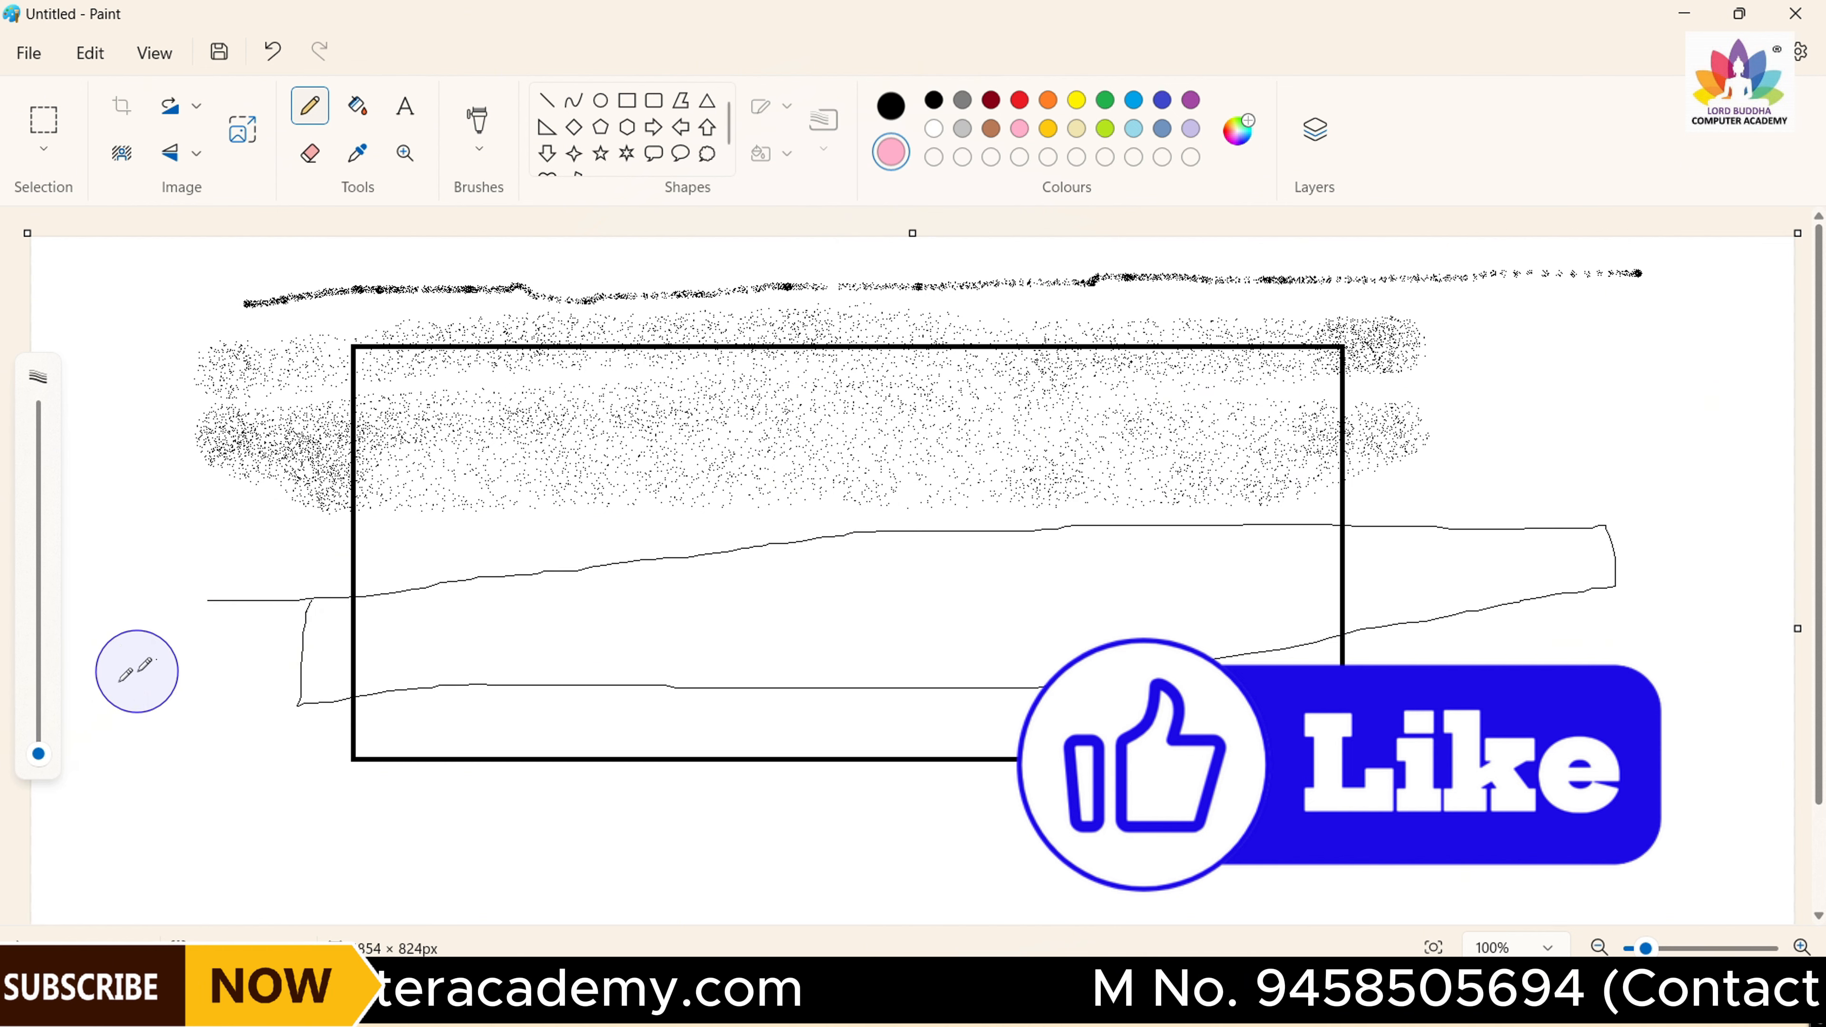
{"action": "left_click_drag", "start_coordinate": [41, 739], "coordinate": [41, 678]}
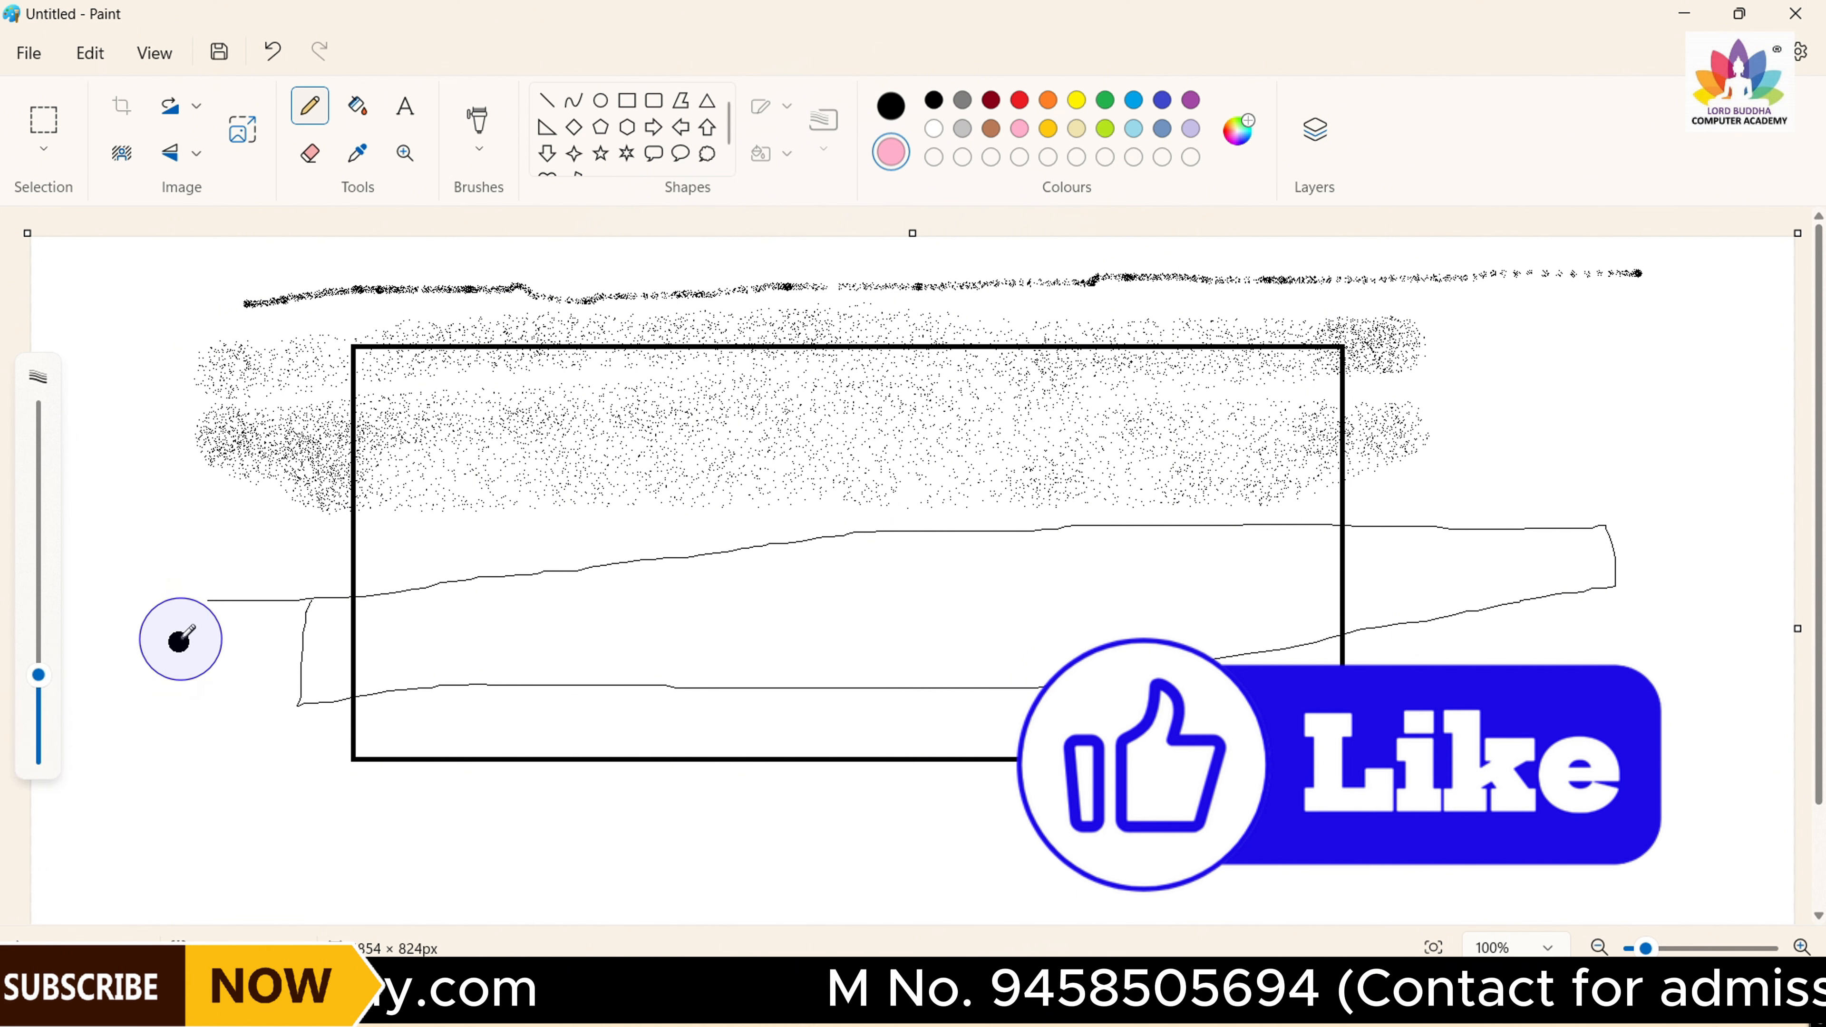
{"action": "mouse_move", "coordinate": [189, 630]}
{"action": "left_mouse_down"}
{"action": "mouse_move", "coordinate": [191, 685]}
{"action": "mouse_move", "coordinate": [244, 747]}
{"action": "mouse_move", "coordinate": [436, 586]}
{"action": "mouse_move", "coordinate": [533, 644]}
{"action": "mouse_move", "coordinate": [598, 755]}
{"action": "mouse_move", "coordinate": [696, 640]}
{"action": "mouse_move", "coordinate": [920, 589]}
{"action": "mouse_move", "coordinate": [930, 690]}
{"action": "mouse_move", "coordinate": [1017, 758]}
{"action": "mouse_move", "coordinate": [1097, 628]}
{"action": "mouse_move", "coordinate": [1250, 619]}
{"action": "mouse_move", "coordinate": [1252, 706]}
{"action": "mouse_move", "coordinate": [1362, 737]}
{"action": "mouse_move", "coordinate": [1414, 659]}
{"action": "mouse_move", "coordinate": [1503, 661]}
{"action": "mouse_move", "coordinate": [1558, 768]}
{"action": "mouse_move", "coordinate": [1630, 730]}
{"action": "left_mouse_up"}
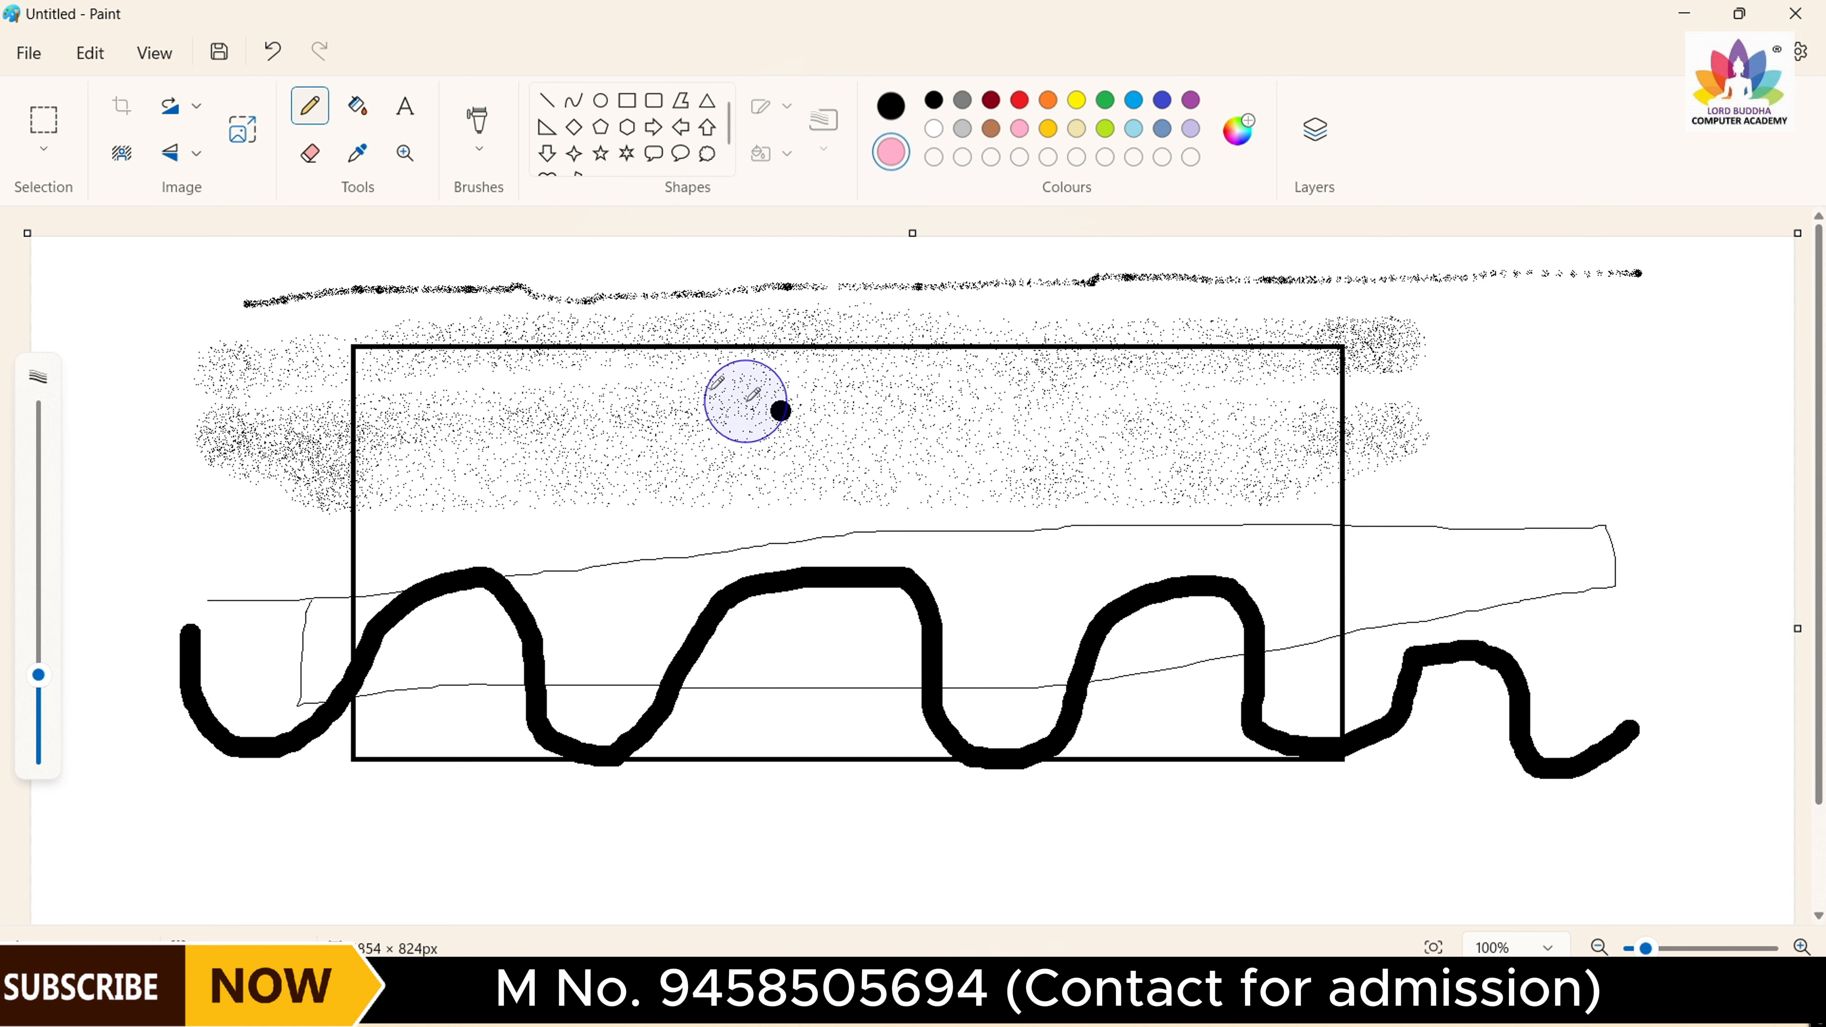
Erase part of the sprayed texture beside the rectangle, enlarge the eraser to nearly its maximum and wipe over the drawing
{"action": "left_click", "coordinate": [309, 153]}
{"action": "left_click_drag", "start_coordinate": [268, 355], "coordinate": [317, 354]}
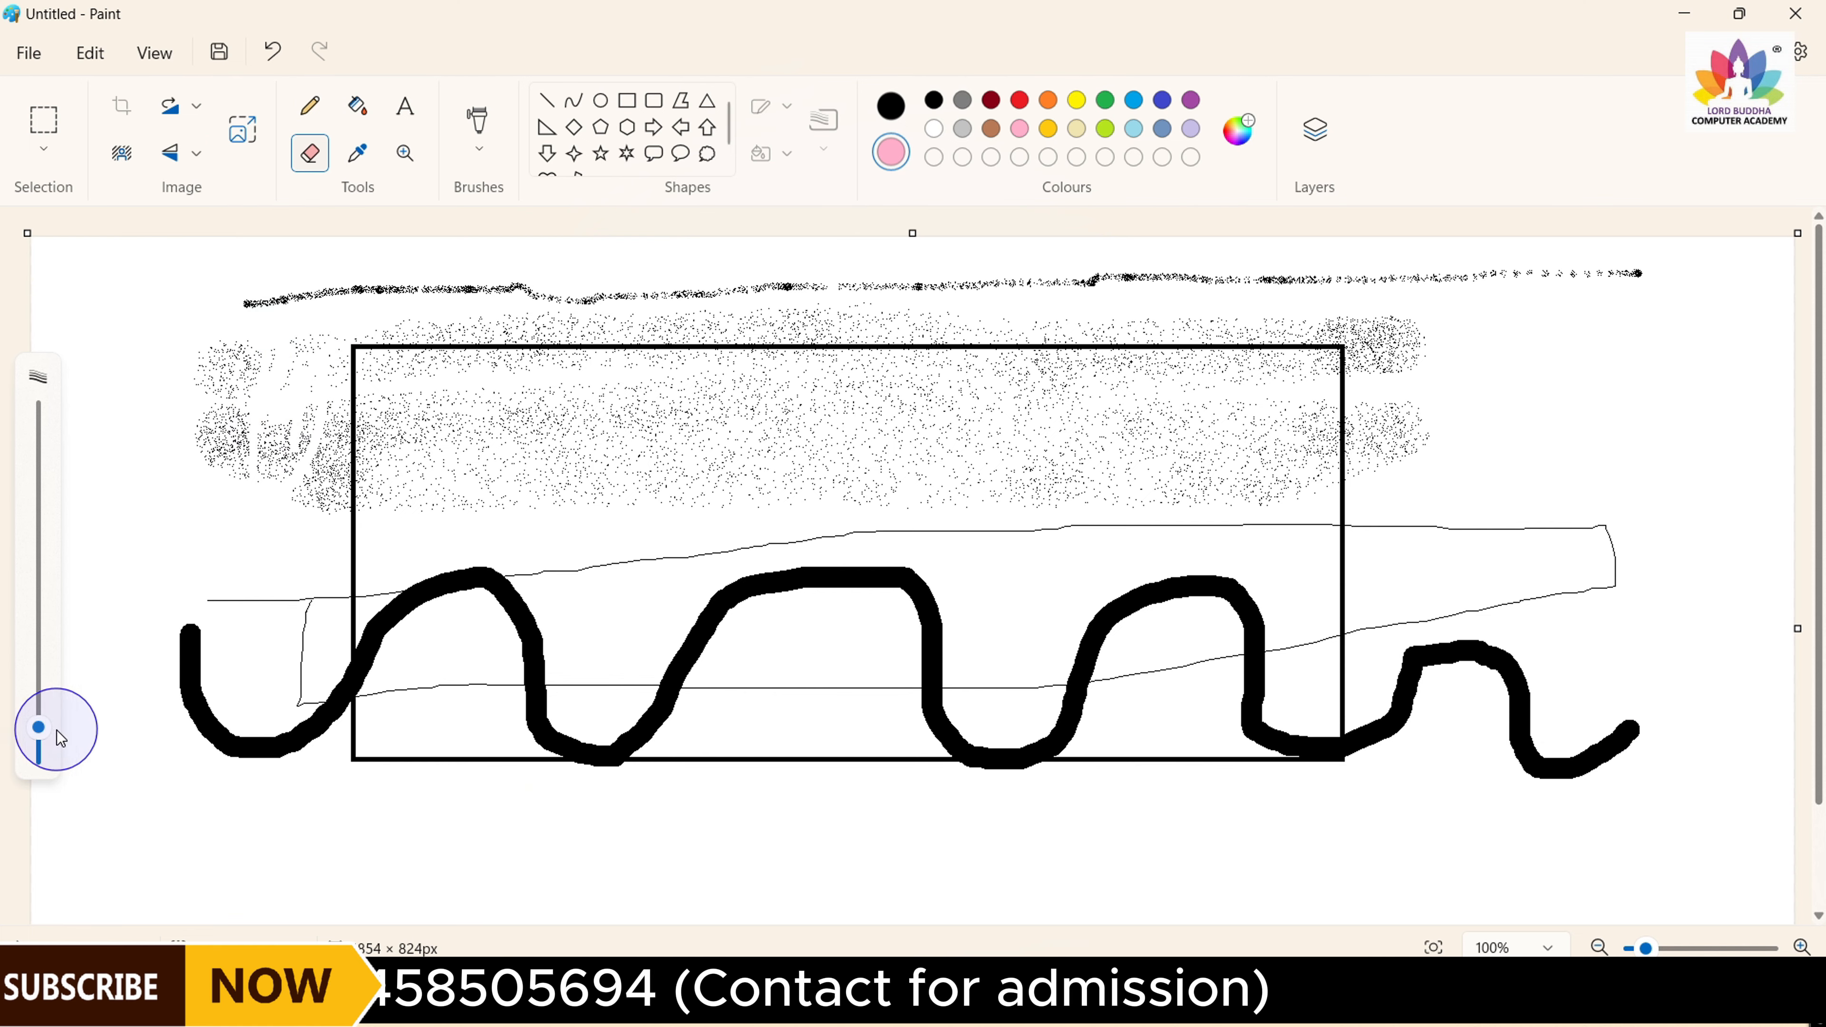
{"action": "mouse_move", "coordinate": [39, 725]}
{"action": "left_mouse_down"}
{"action": "mouse_move", "coordinate": [39, 379]}
{"action": "mouse_move", "coordinate": [40, 418]}
{"action": "left_mouse_up"}
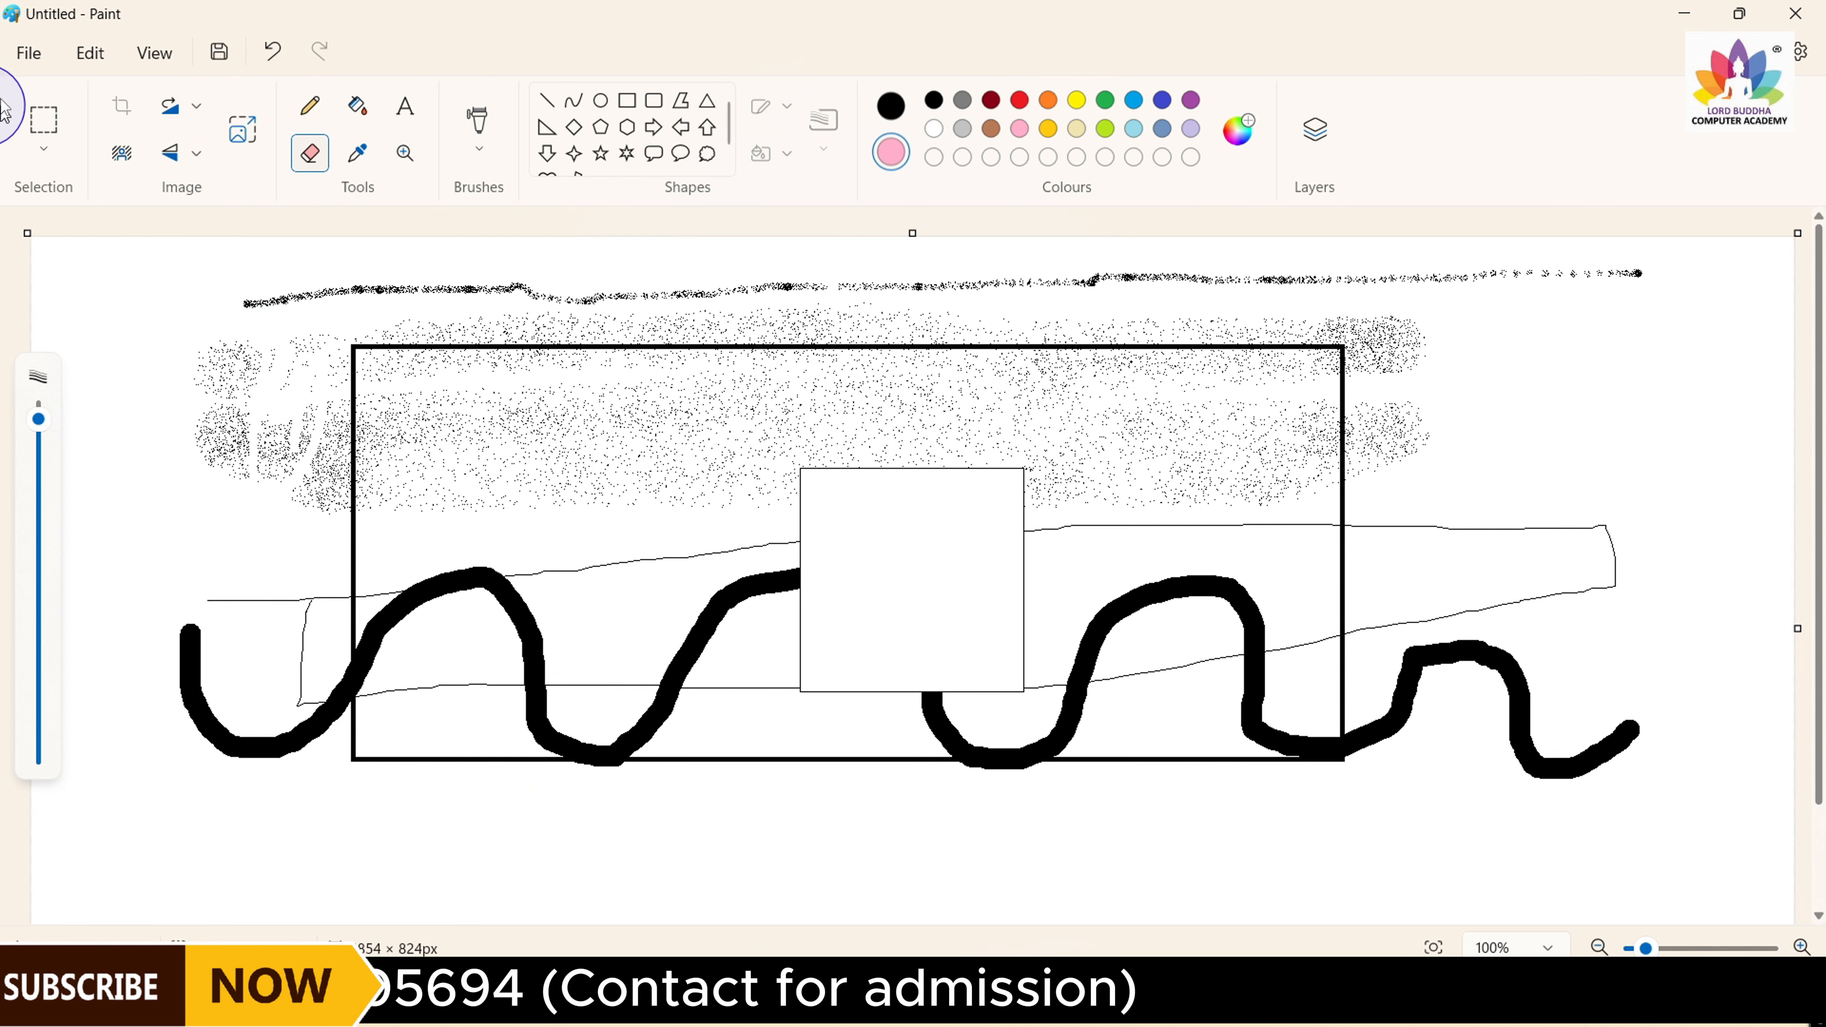
{"action": "mouse_move", "coordinate": [425, 329]}
{"action": "left_mouse_down"}
{"action": "mouse_move", "coordinate": [285, 428]}
{"action": "mouse_move", "coordinate": [1170, 359]}
{"action": "mouse_move", "coordinate": [1642, 376]}
{"action": "mouse_move", "coordinate": [13, 547]}
{"action": "mouse_move", "coordinate": [1011, 604]}
{"action": "mouse_move", "coordinate": [1626, 664]}
{"action": "mouse_move", "coordinate": [725, 771]}
{"action": "left_mouse_up"}
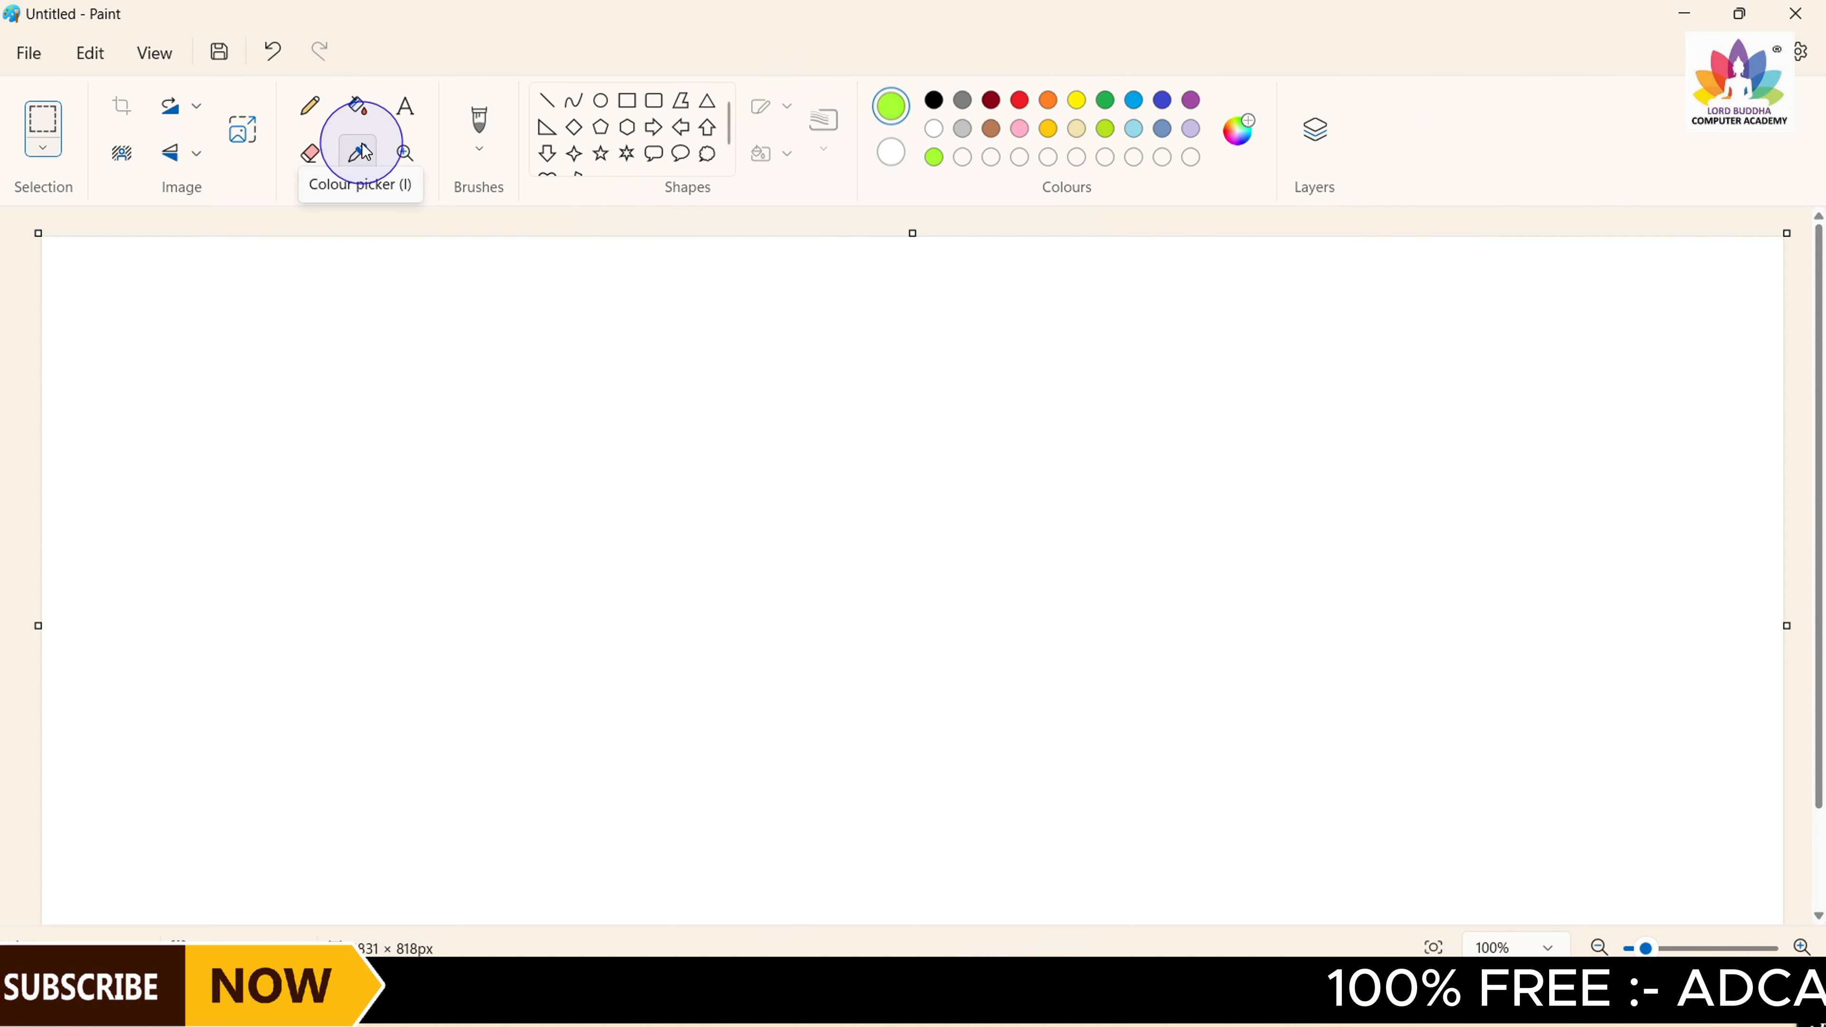
Define a custom purple with hex value #8520D6 and set it as the active drawing colour
{"action": "left_click", "coordinate": [1236, 133]}
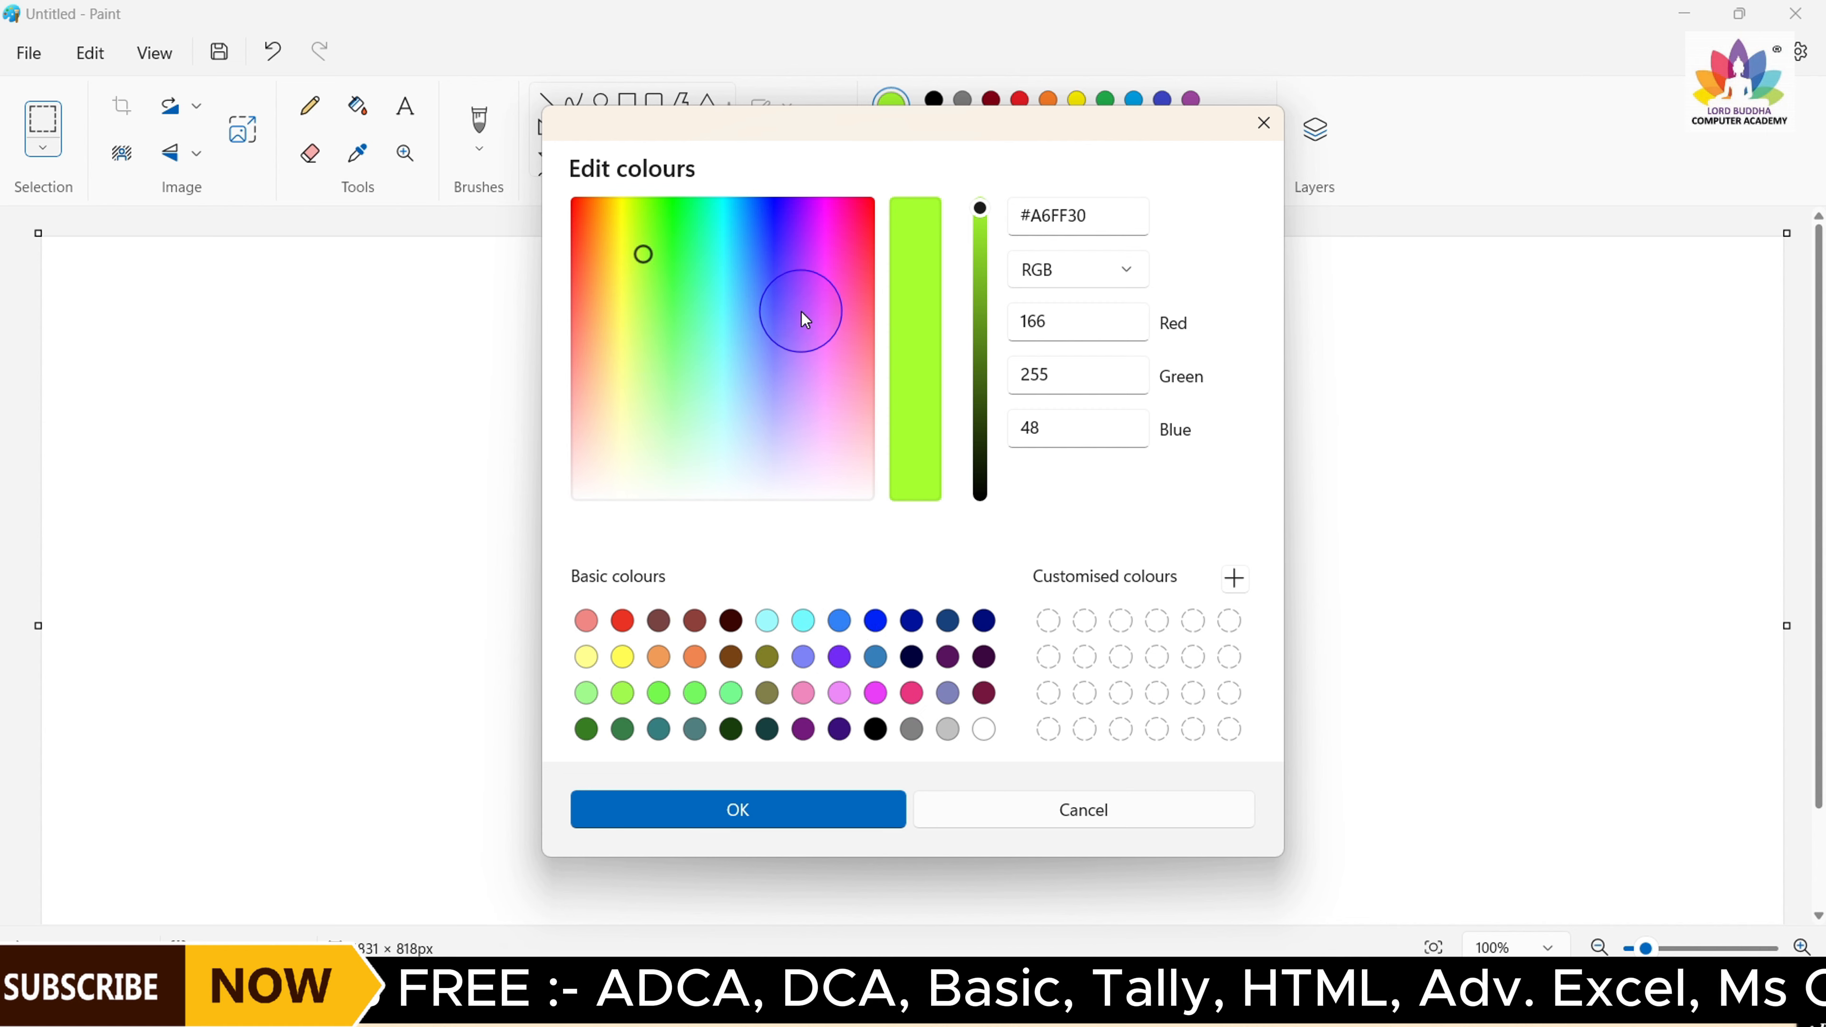
{"action": "left_click", "coordinate": [802, 243]}
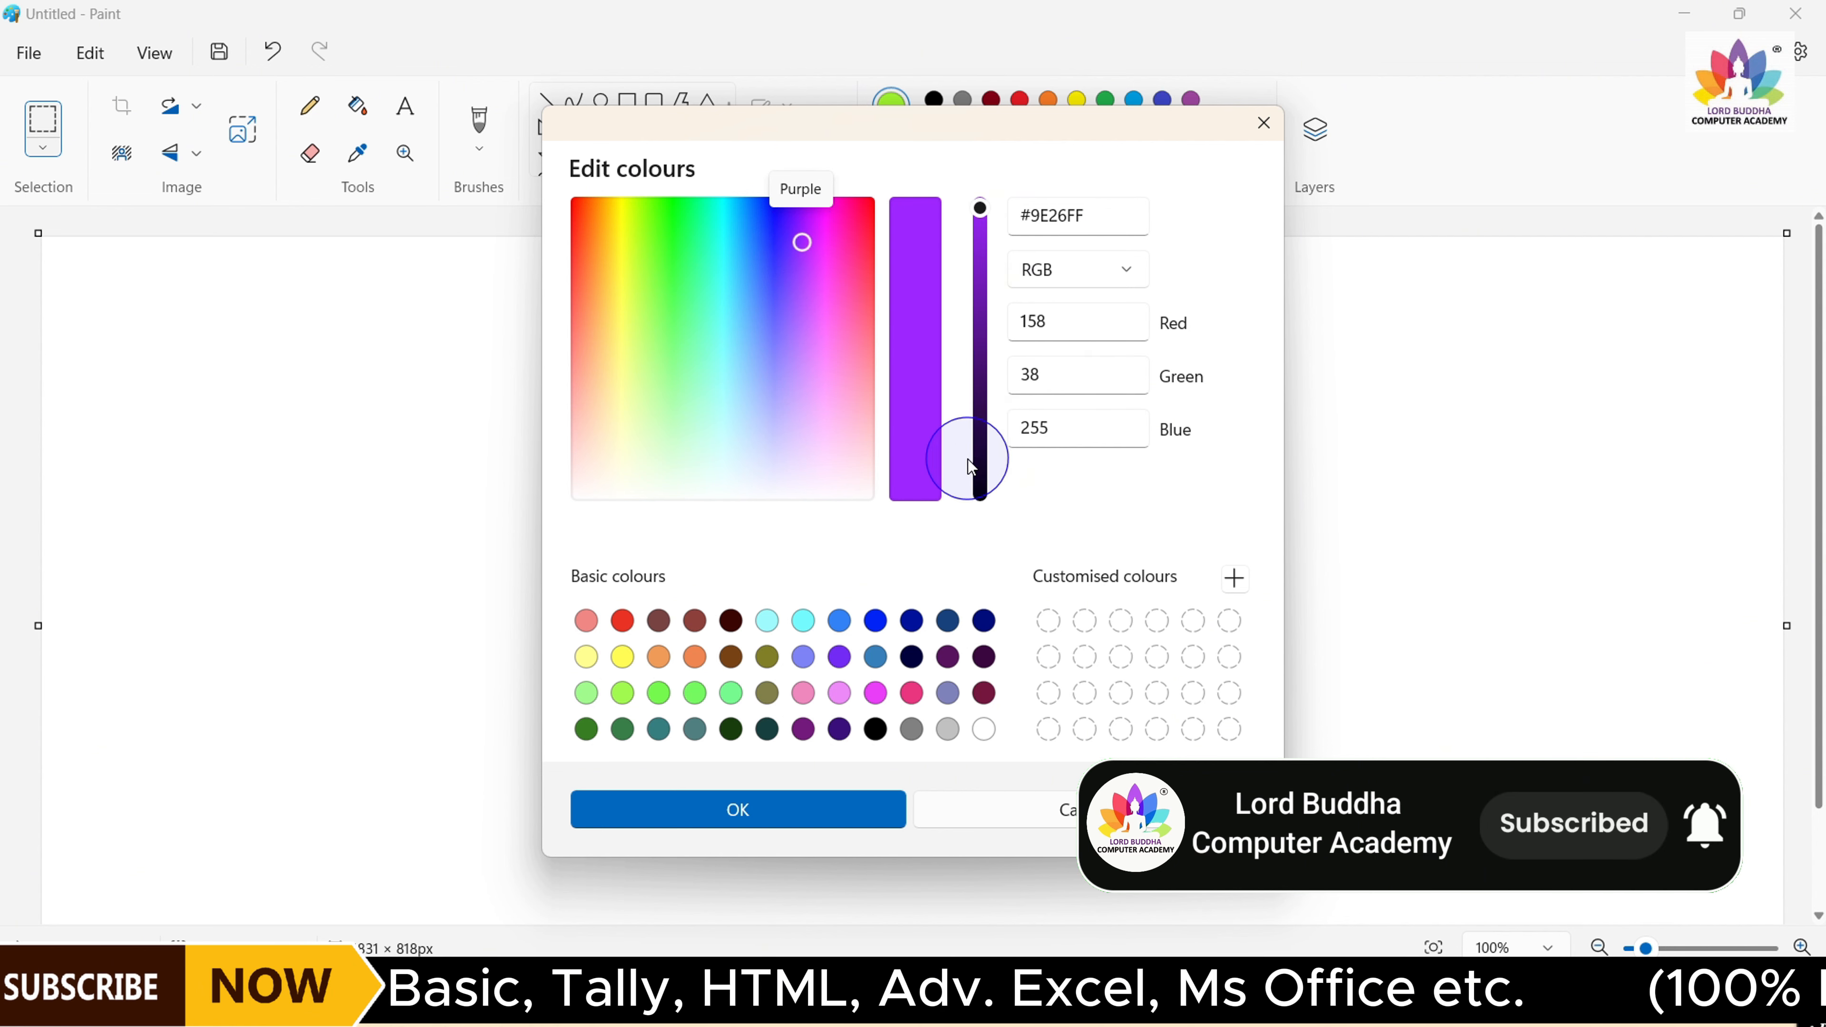
{"action": "left_click_drag", "start_coordinate": [980, 212], "coordinate": [983, 363]}
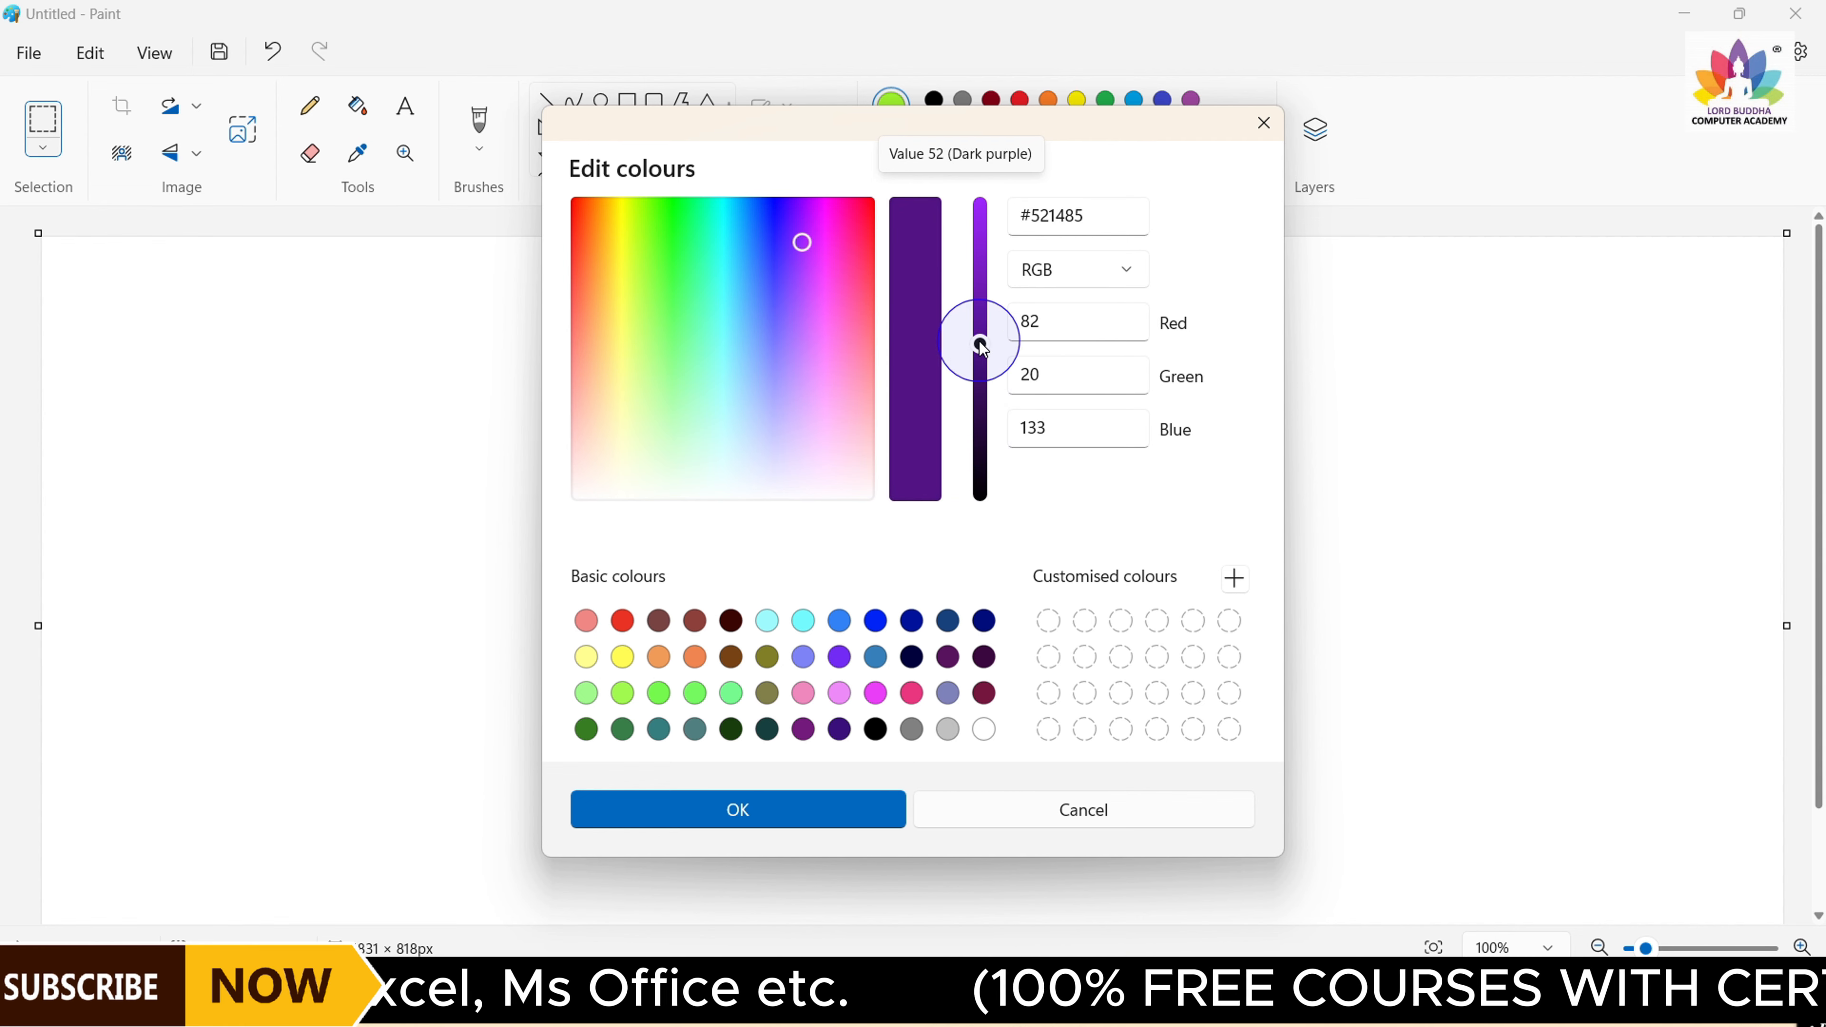
{"action": "left_click_drag", "start_coordinate": [983, 349], "coordinate": [984, 268]}
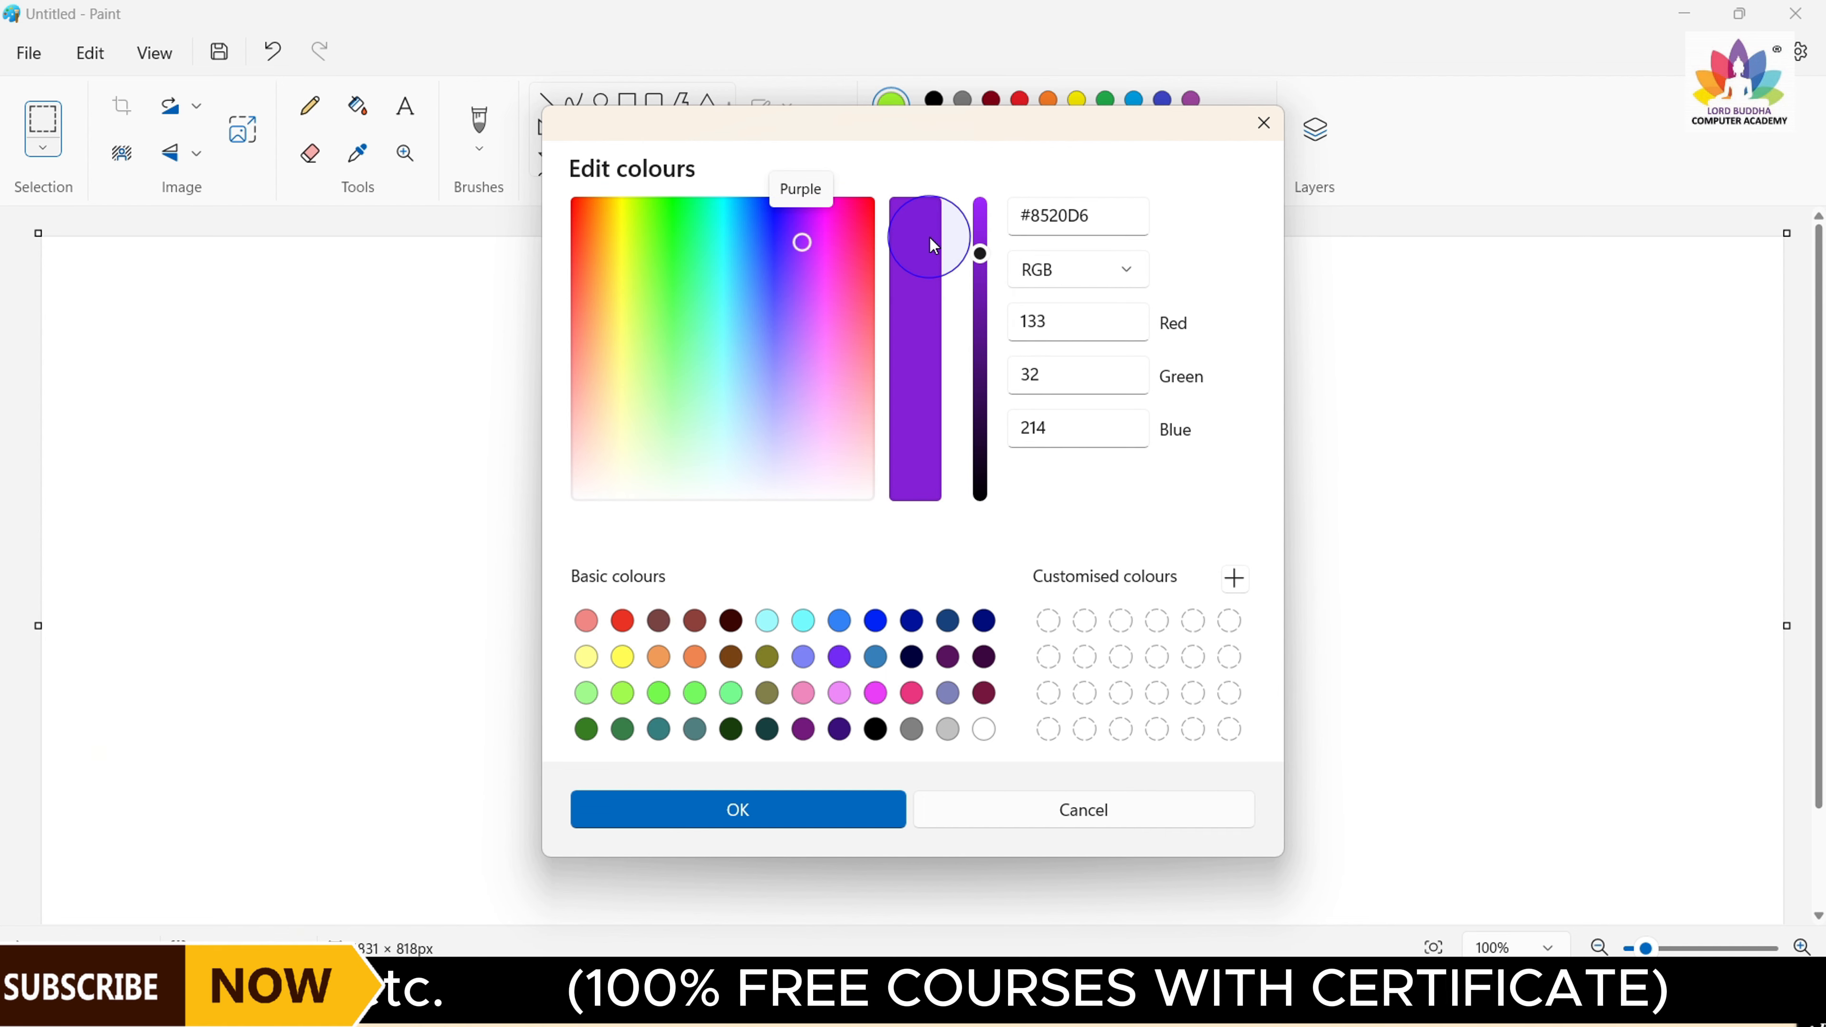
{"action": "left_click", "coordinate": [748, 811]}
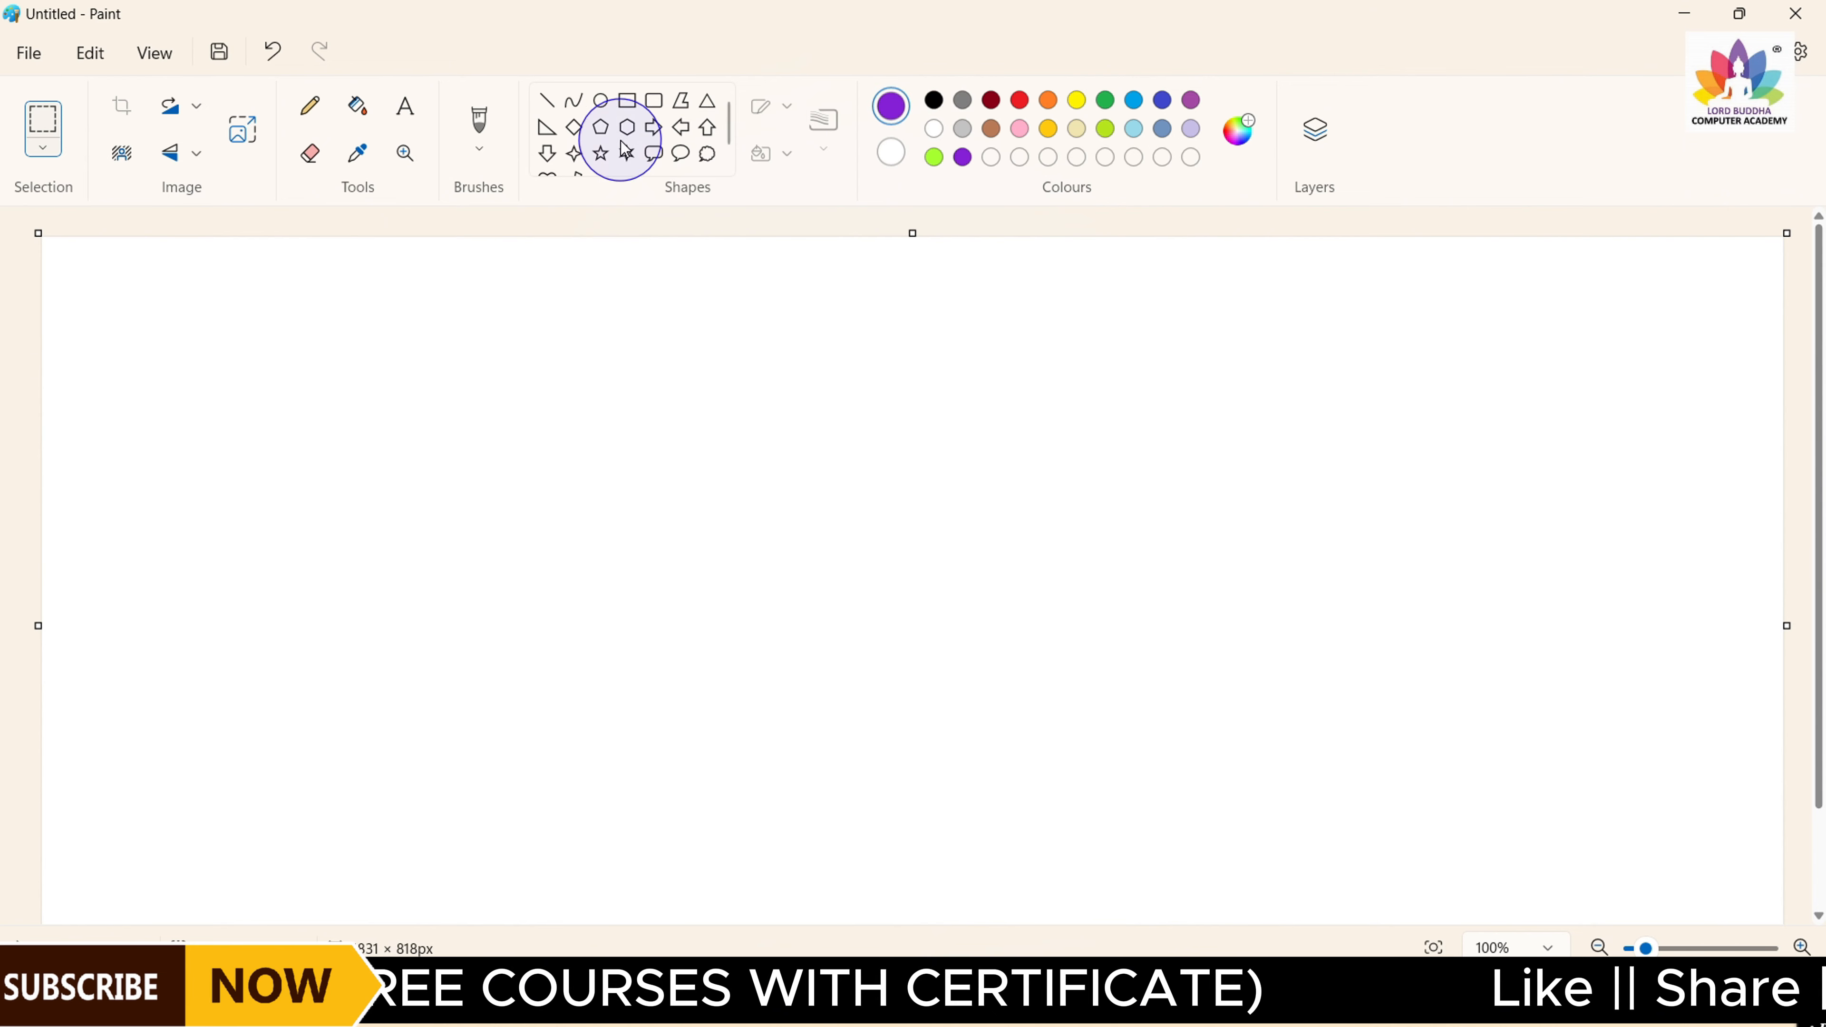
Draw a right-angled triangle on the upper part of the canvas and fill it with the custom purple
{"action": "left_click", "coordinate": [547, 128]}
{"action": "left_click_drag", "start_coordinate": [485, 325], "coordinate": [755, 632]}
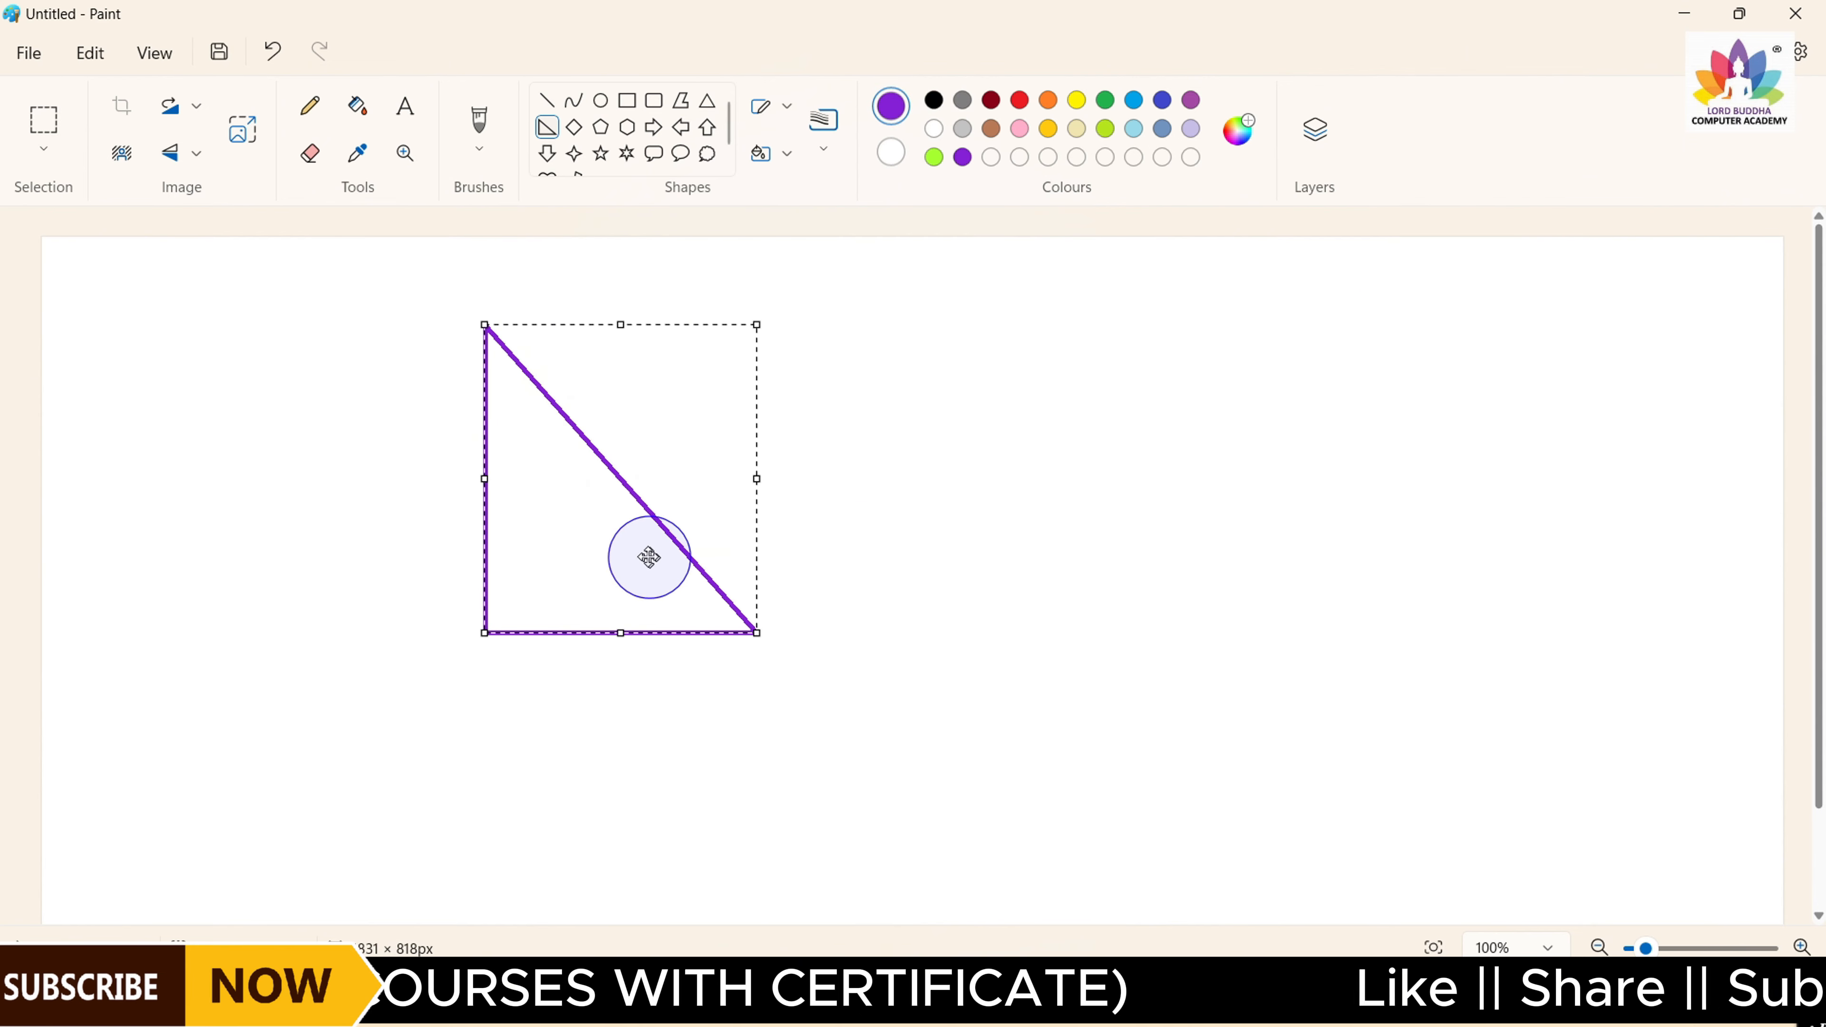
{"action": "left_click", "coordinate": [369, 118]}
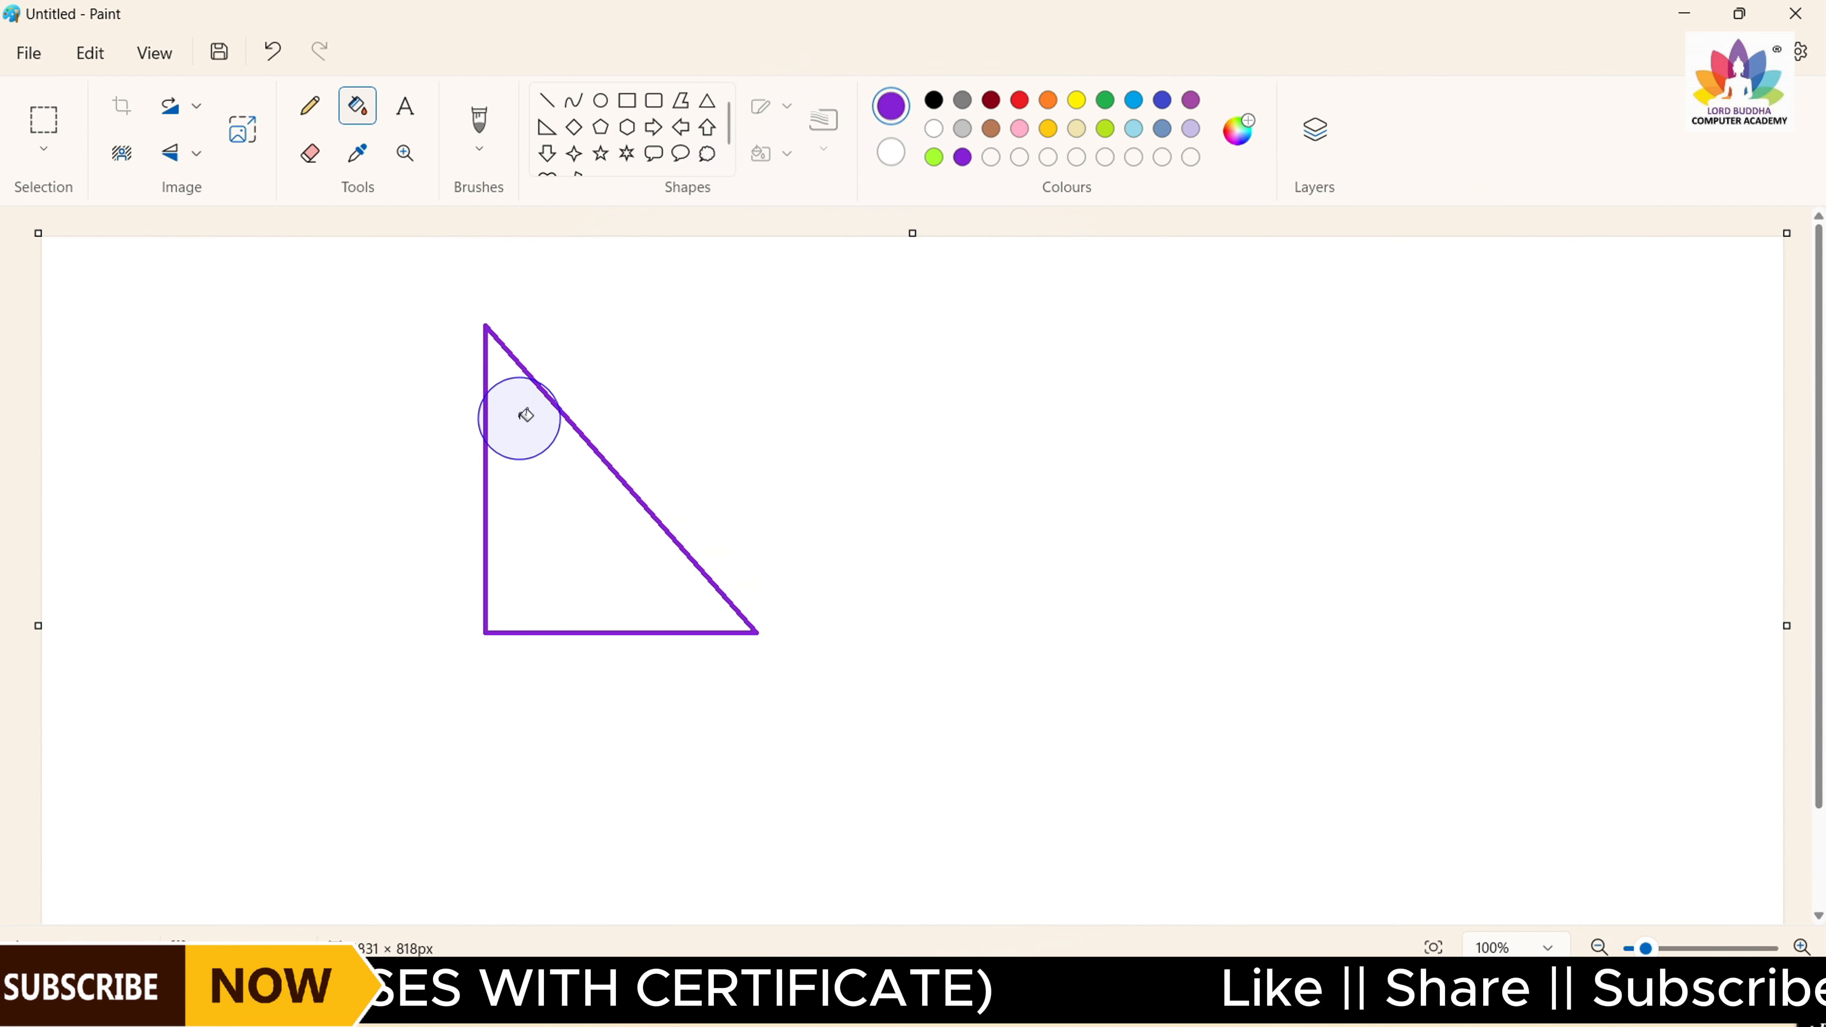
{"action": "left_click", "coordinate": [538, 468]}
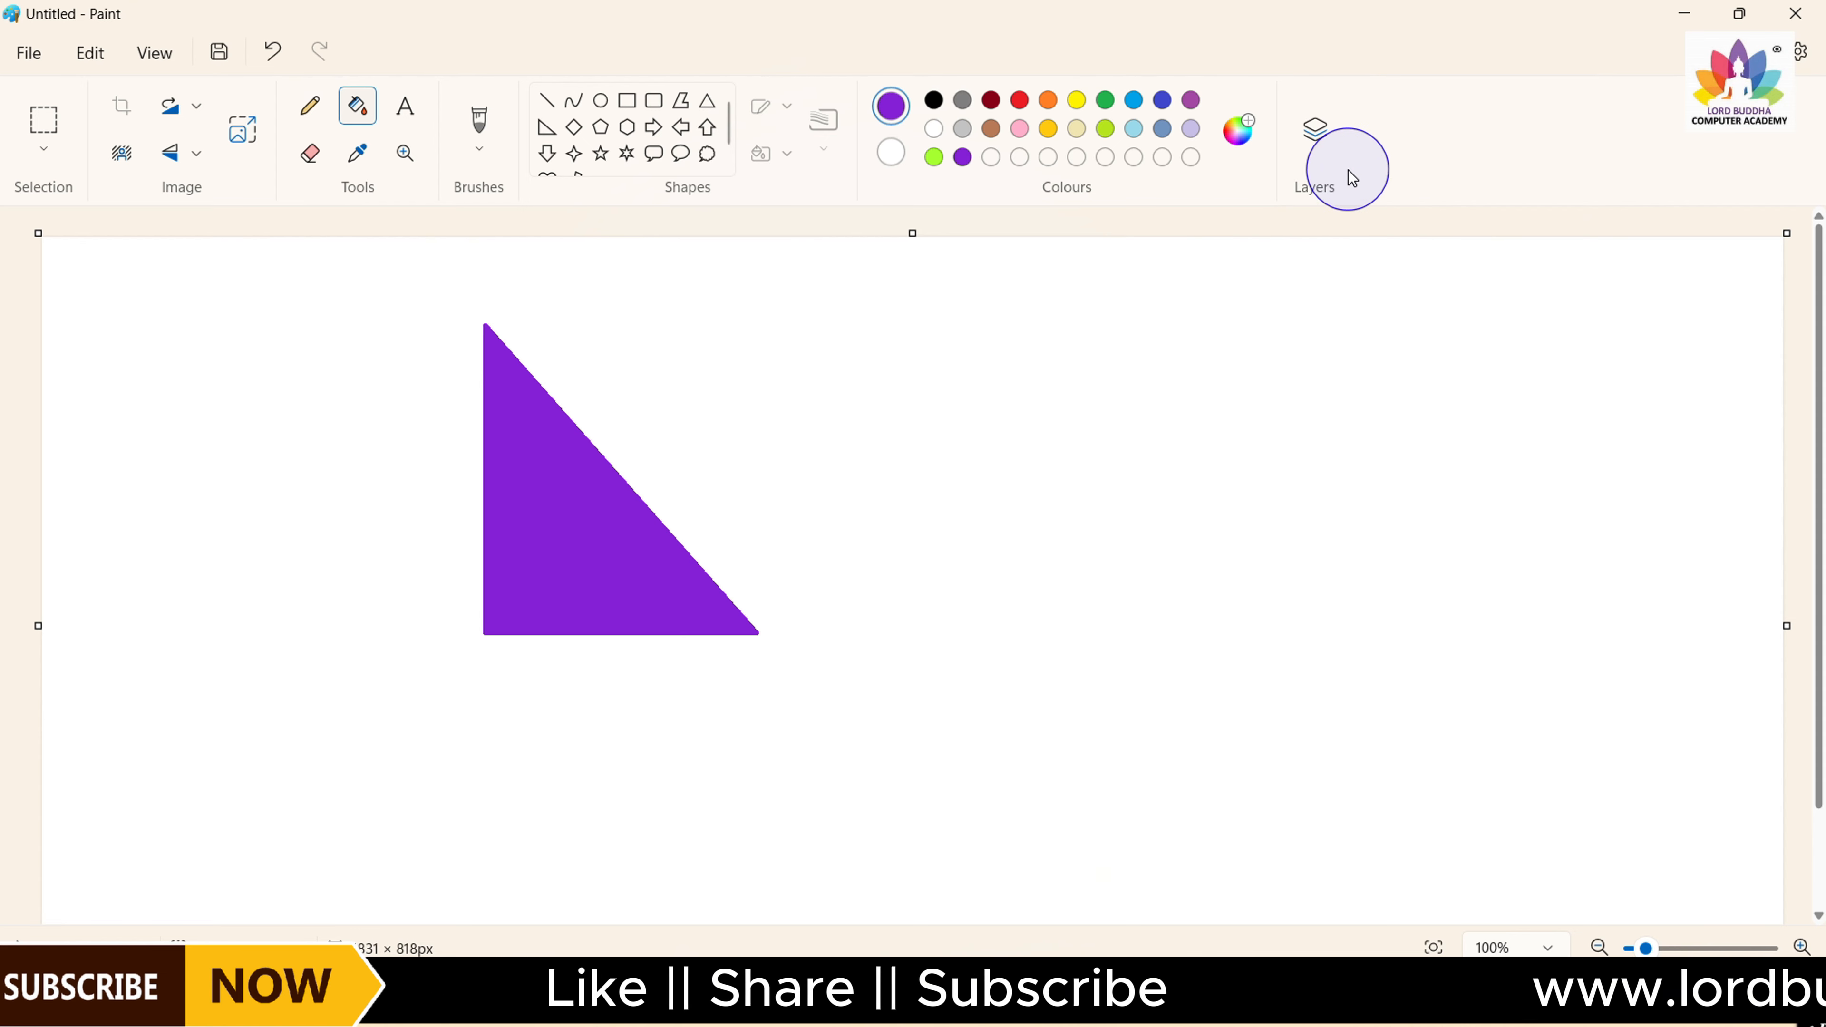
Show the image's layers and delete everything on the current layer
{"action": "left_click", "coordinate": [1310, 128]}
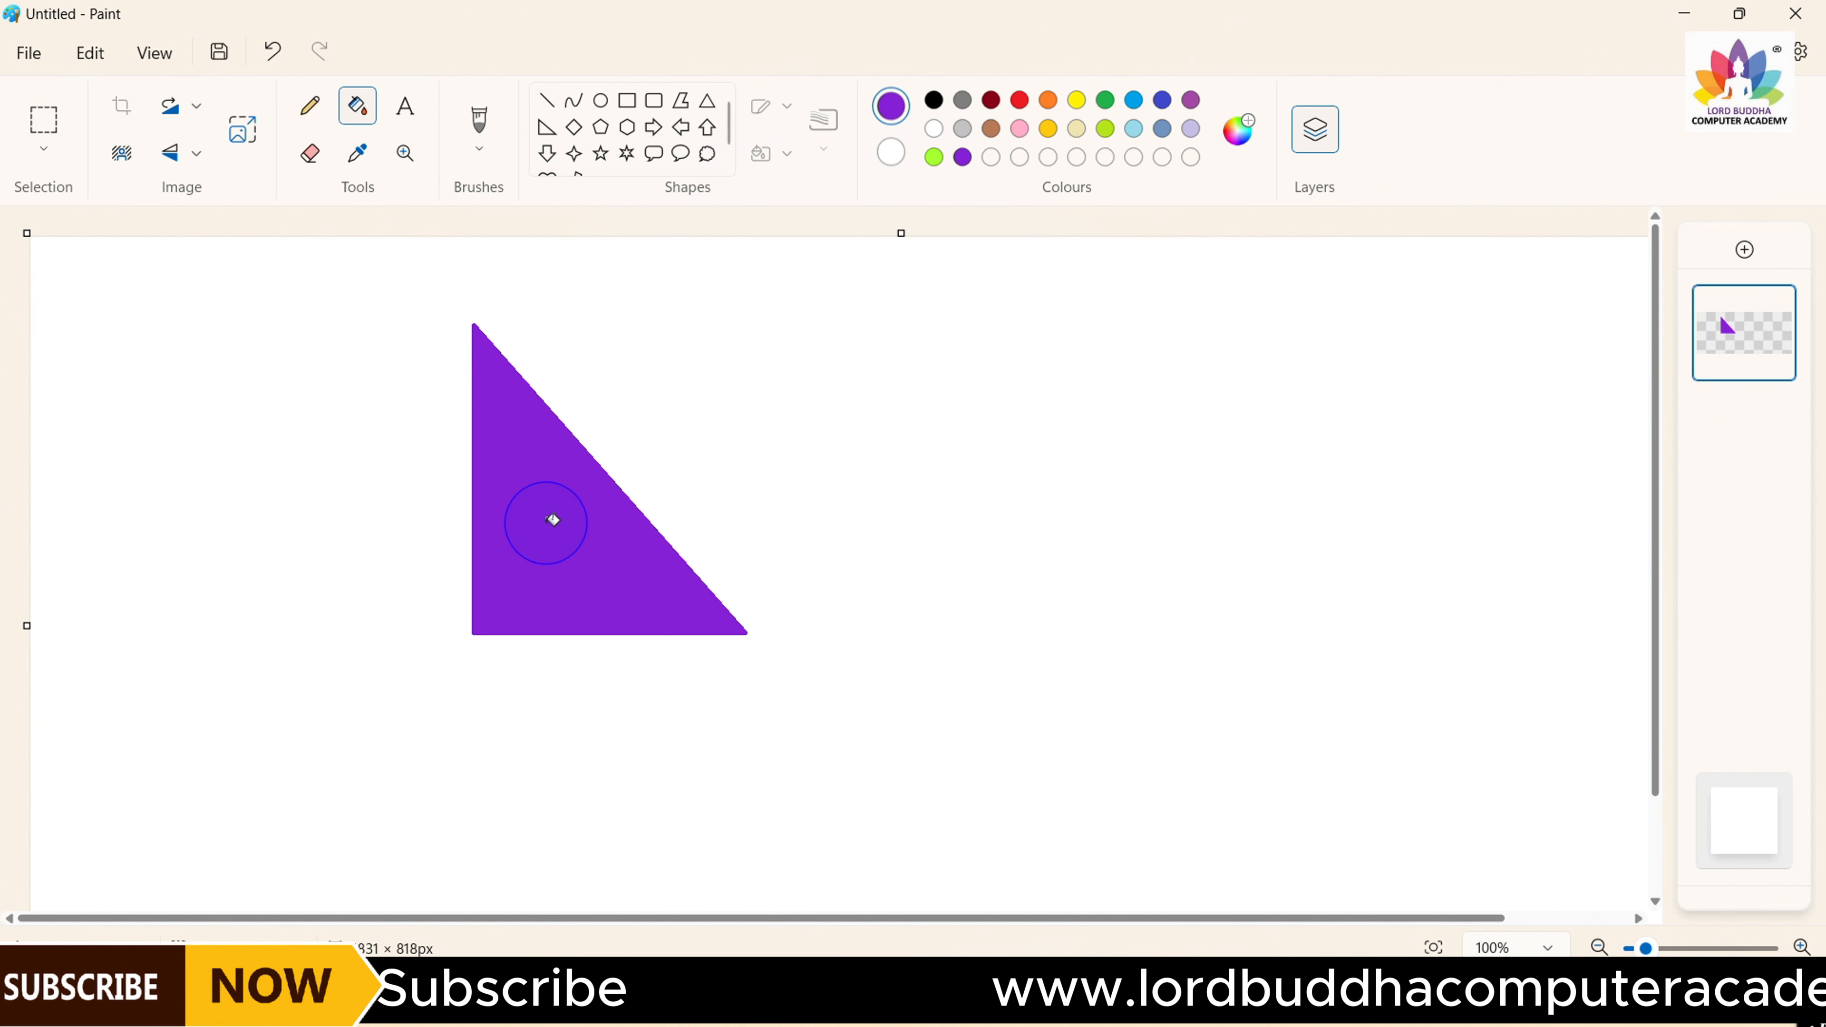
{"action": "key", "text": "ctrl+a"}
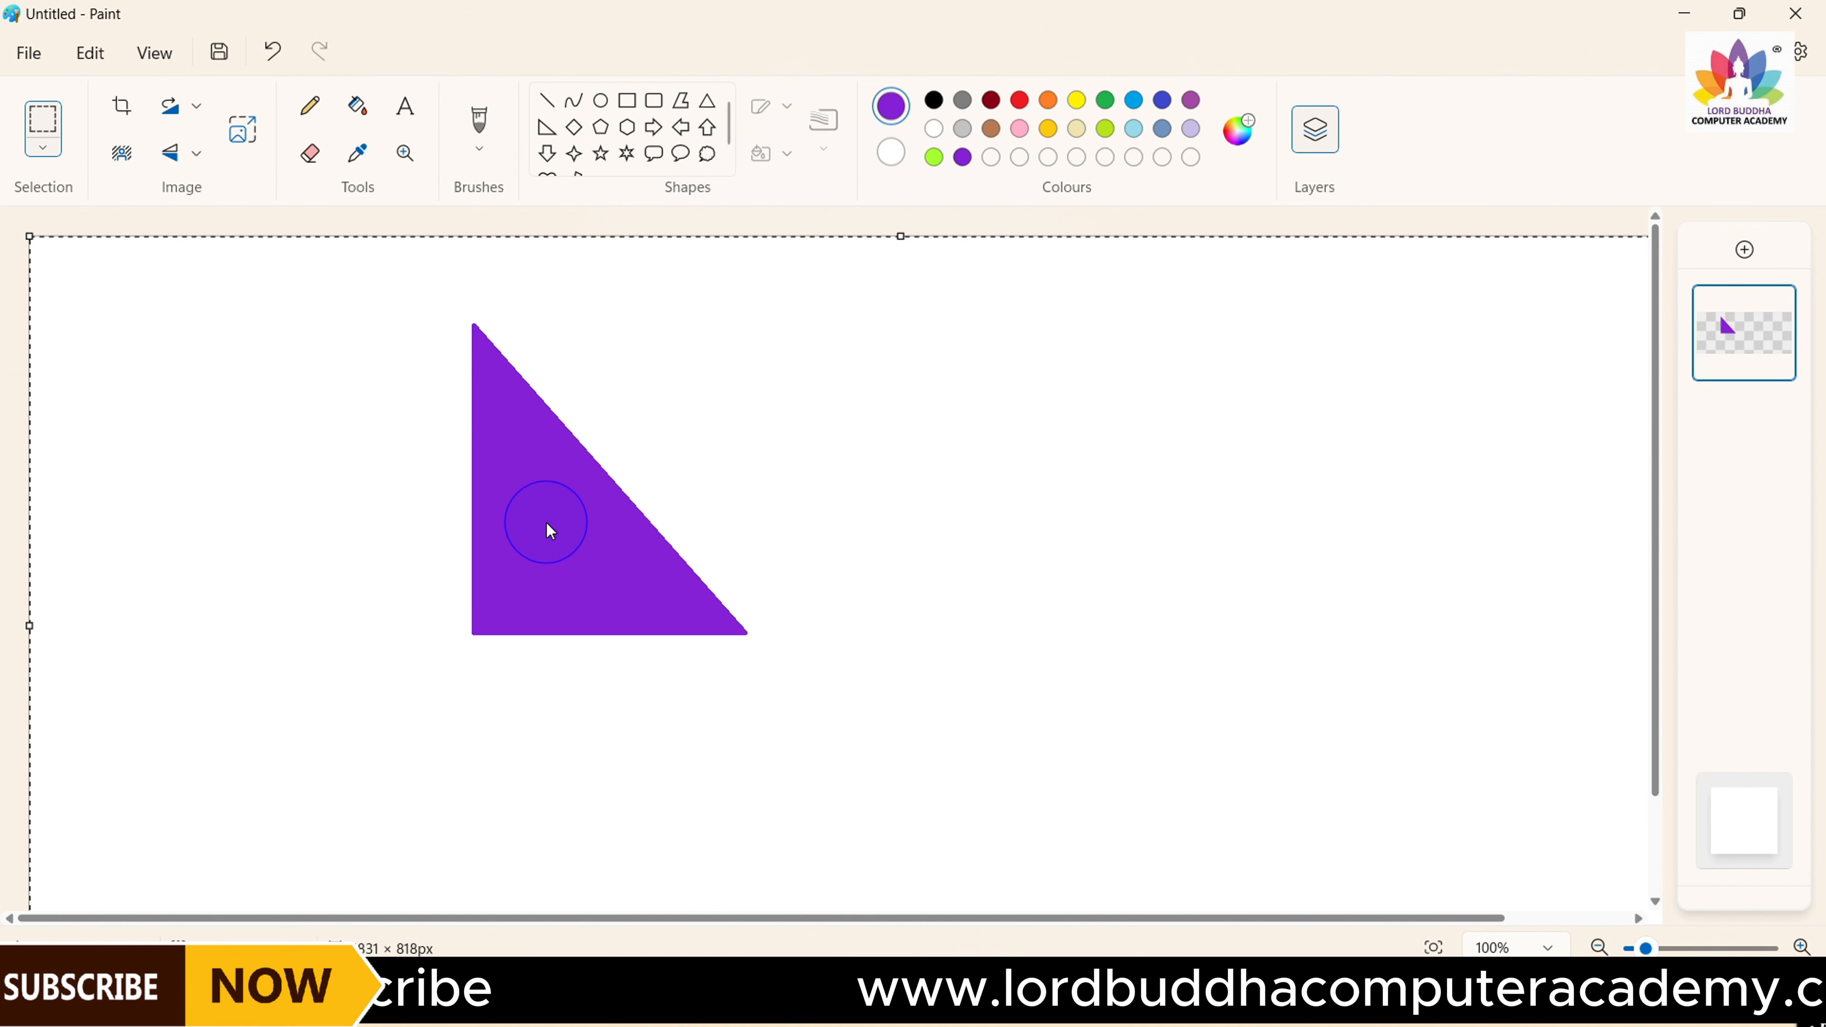
{"action": "key", "text": "Delete"}
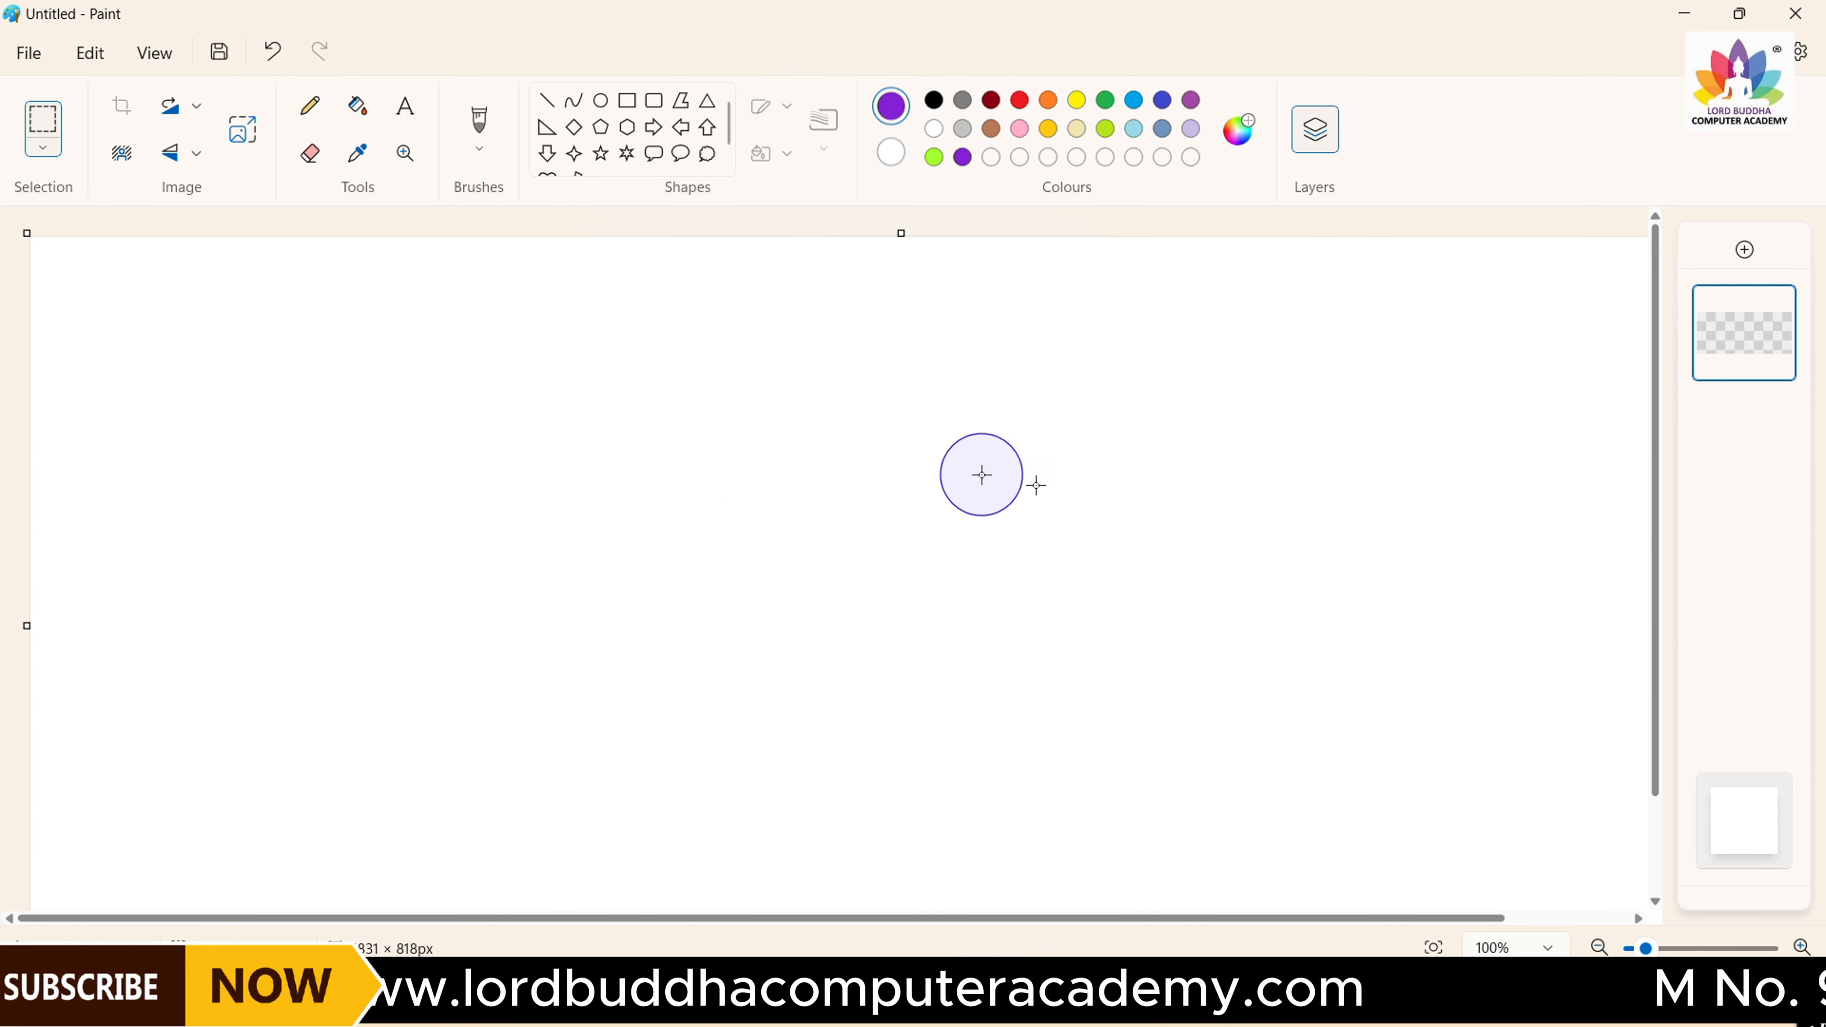
{"action": "left_click", "coordinate": [22, 53]}
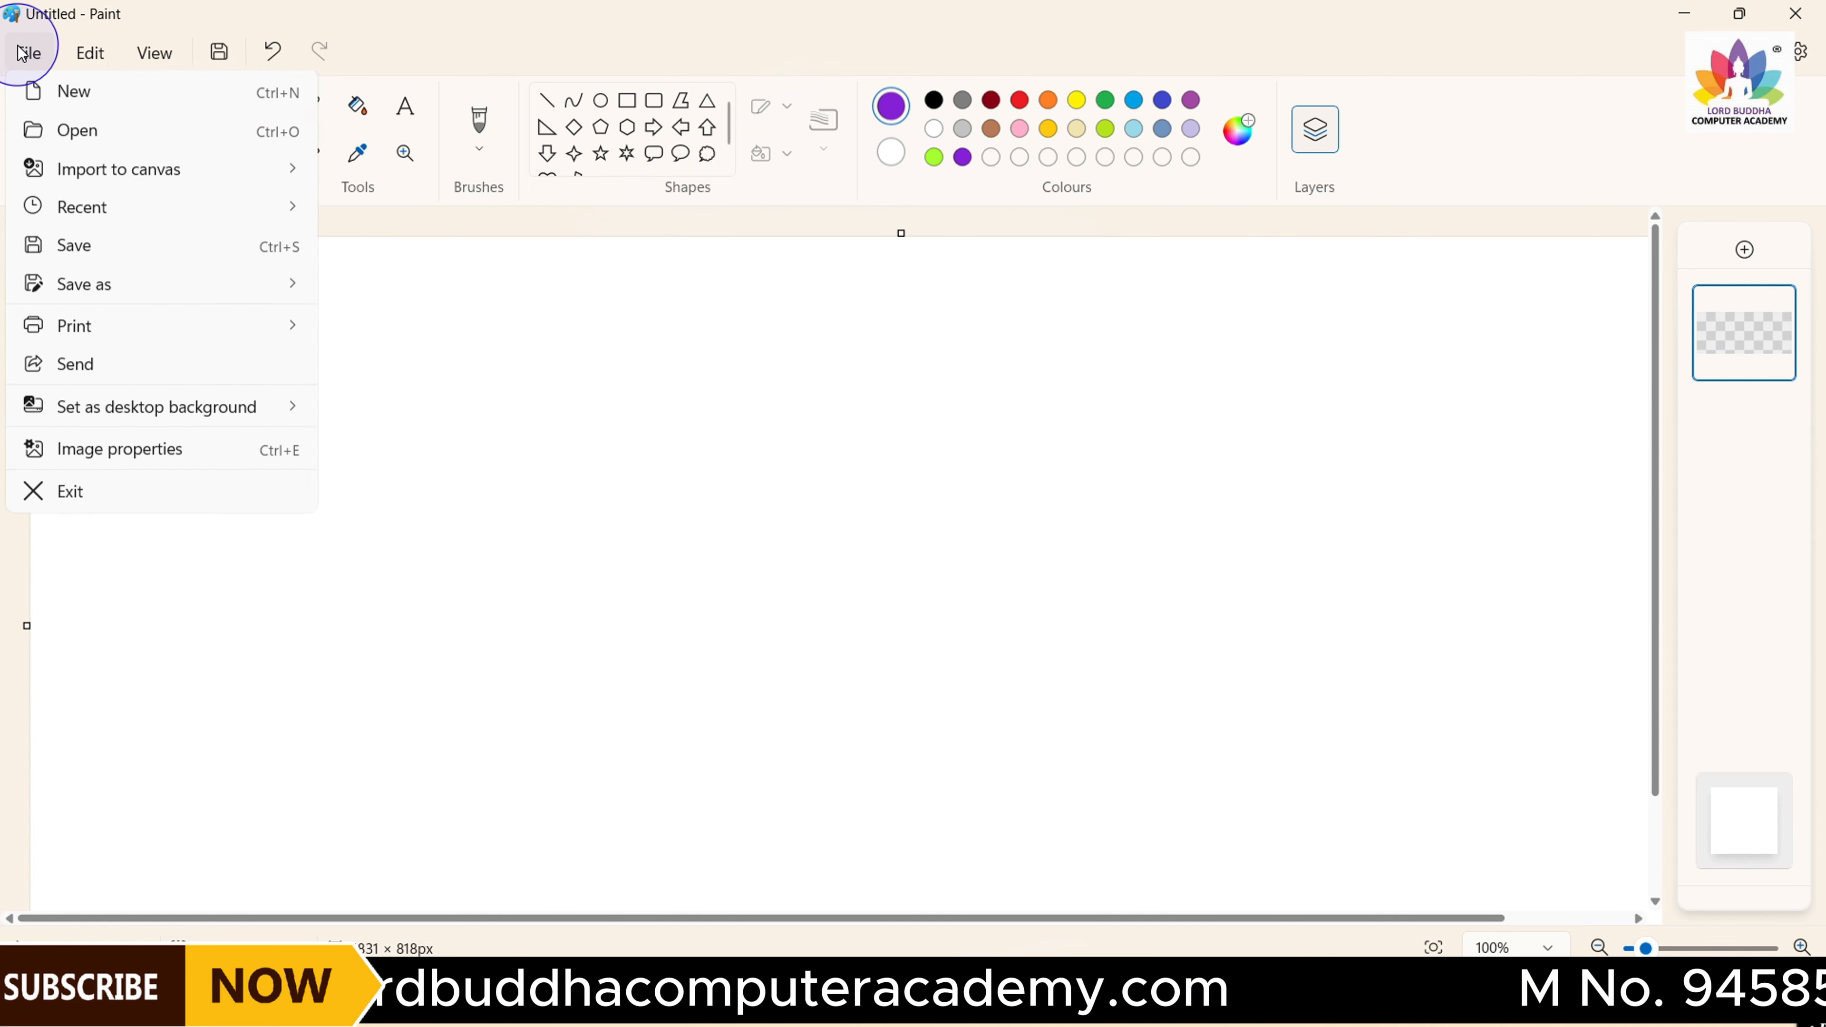
{"action": "mouse_move", "coordinate": [88, 185]}
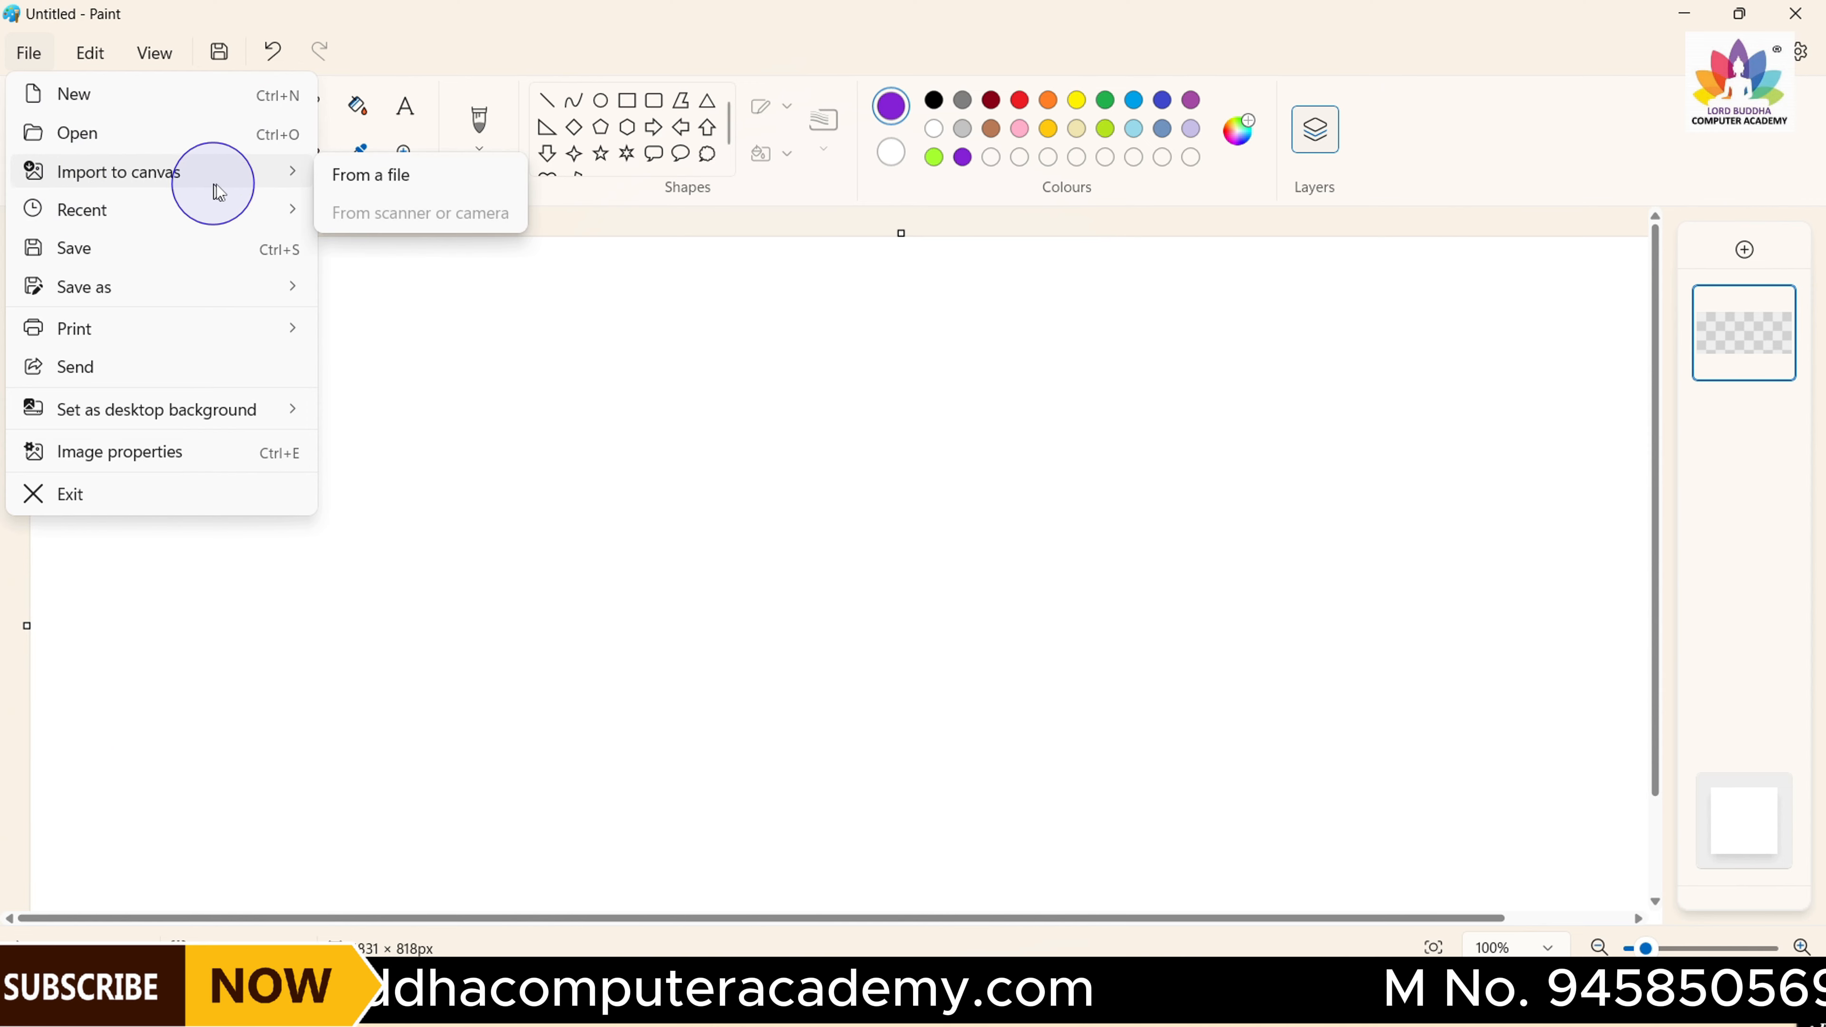
{"action": "left_click", "coordinate": [460, 175]}
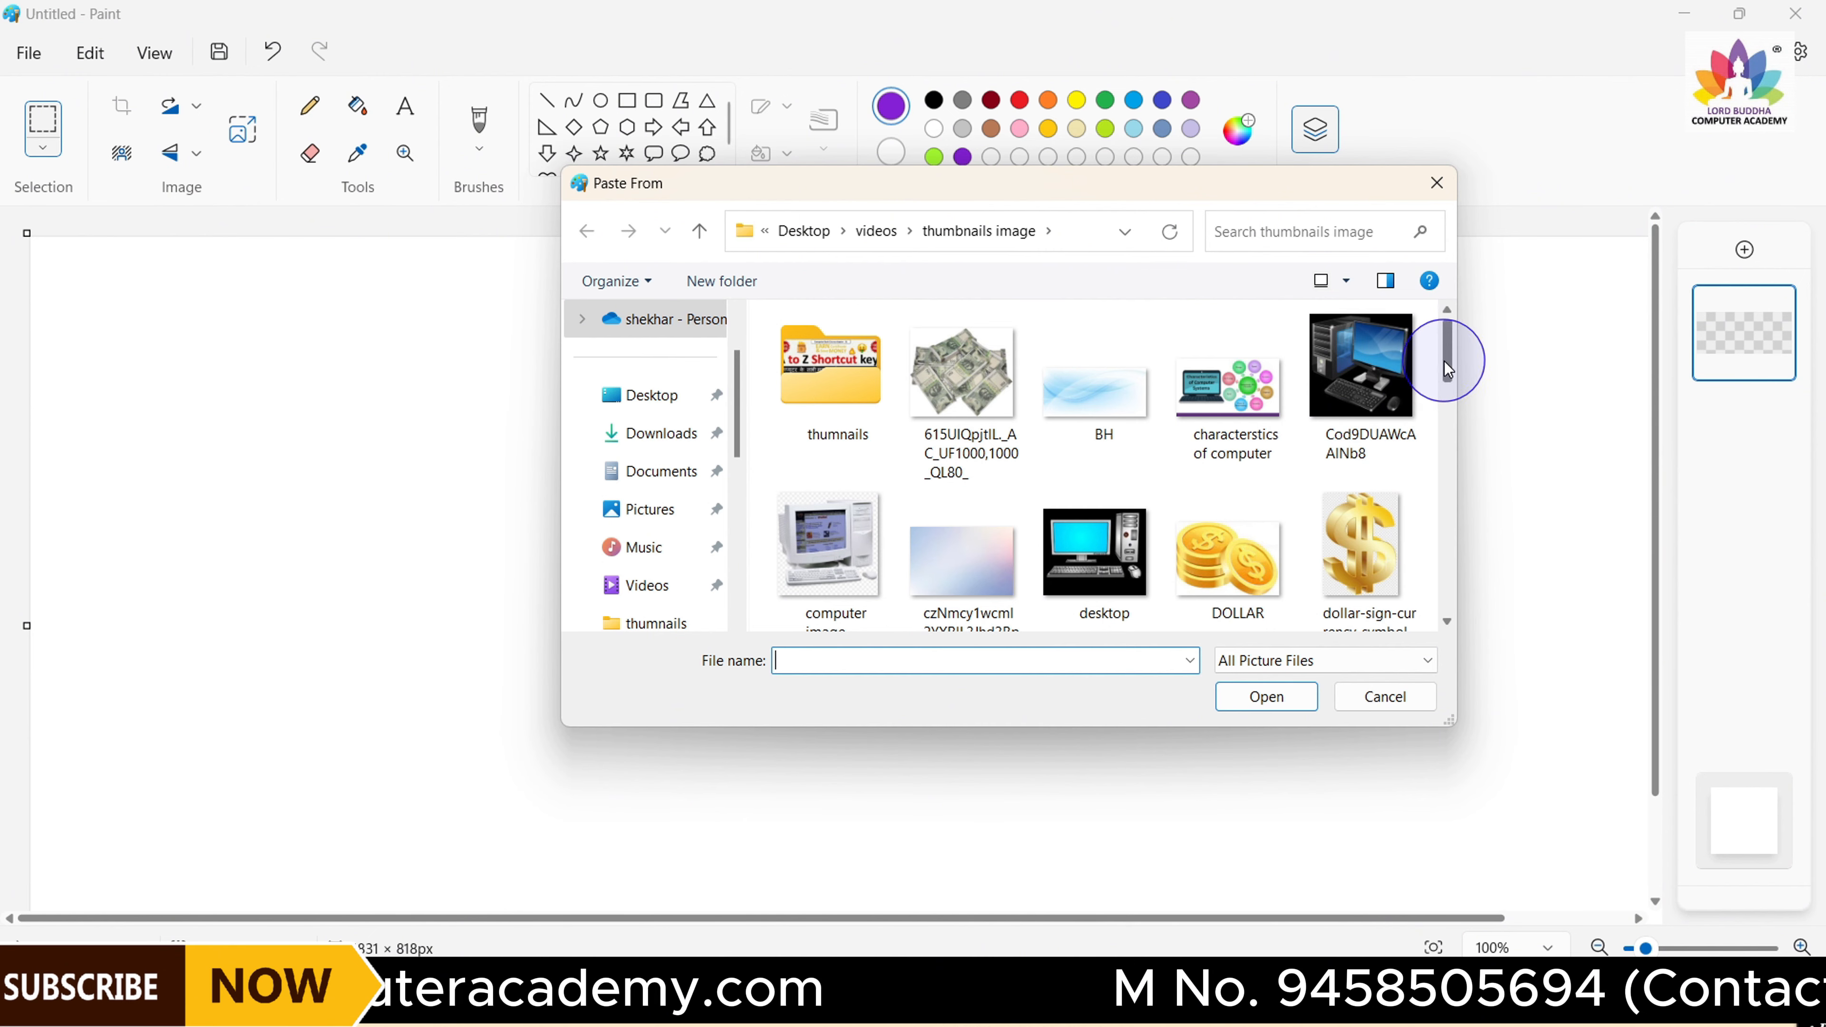
{"action": "left_click_drag", "start_coordinate": [1446, 369], "coordinate": [1449, 507]}
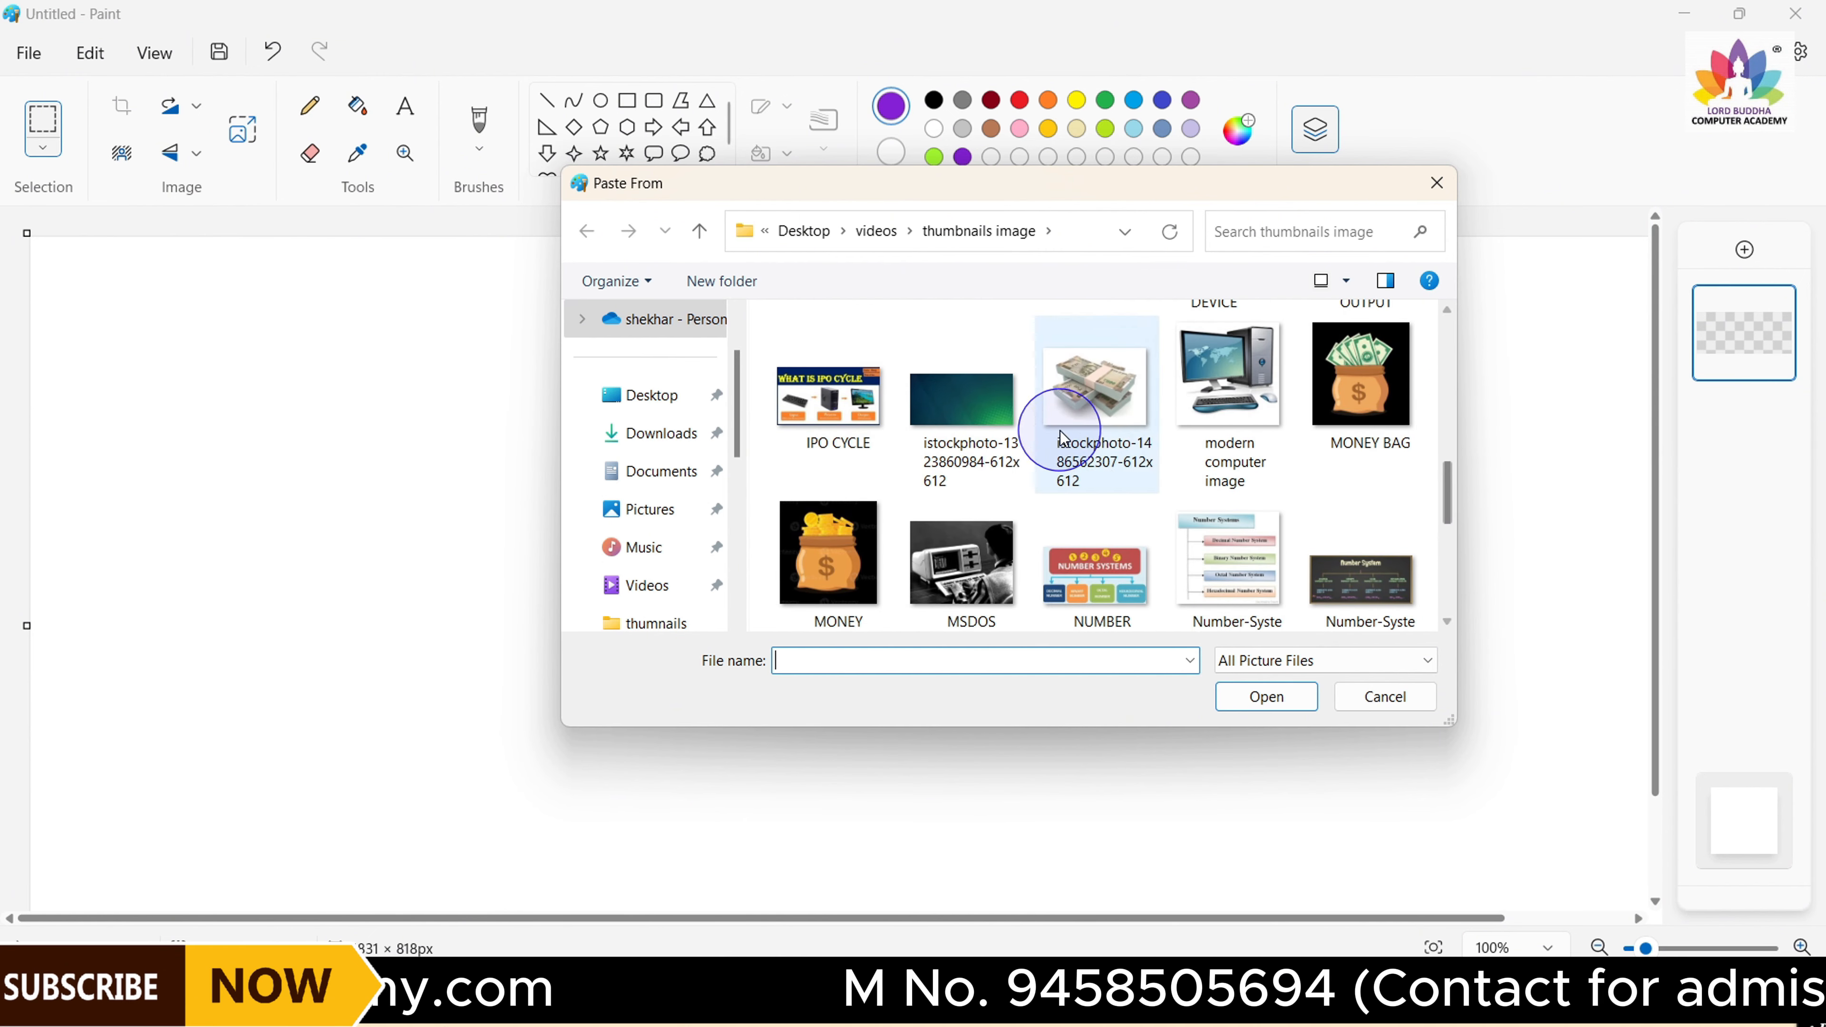
{"action": "left_click", "coordinate": [962, 431]}
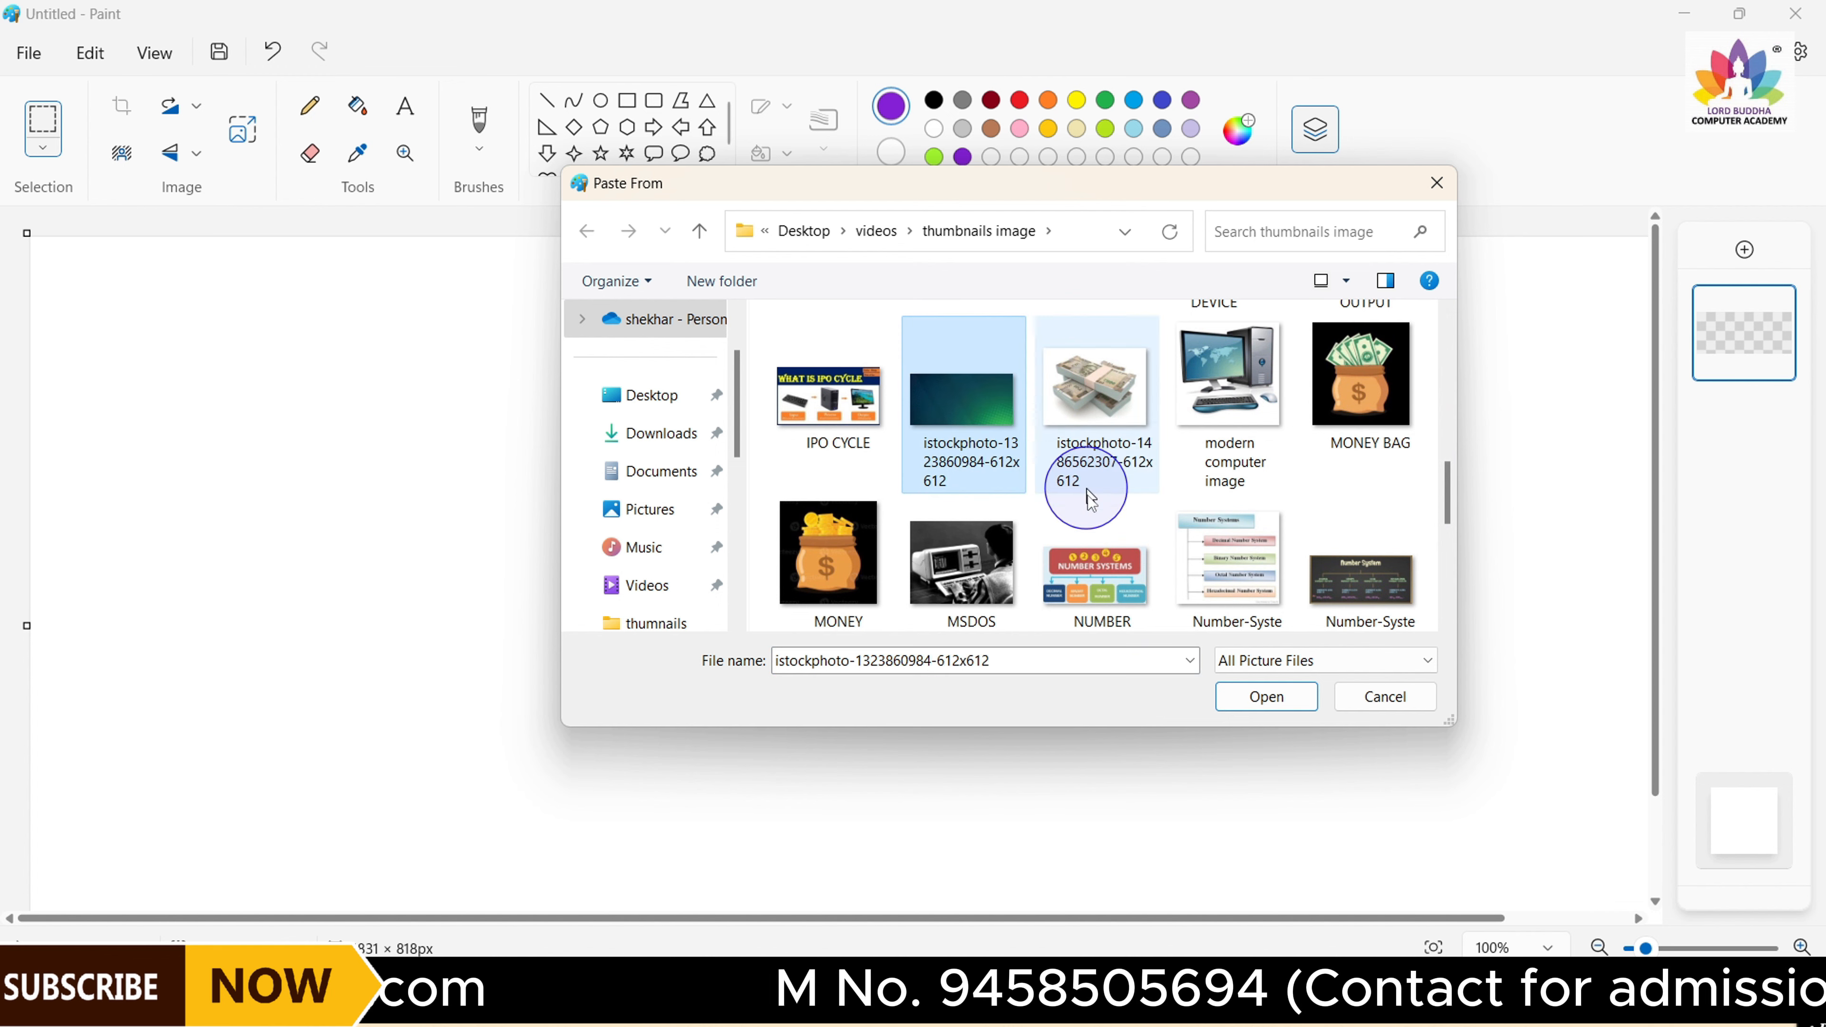
{"action": "left_click", "coordinate": [1268, 697]}
Move the imported green background picture towards the middle of the canvas and enlarge it to fill most of the height
{"action": "left_click_drag", "start_coordinate": [412, 427], "coordinate": [838, 584]}
{"action": "left_click_drag", "start_coordinate": [1004, 435], "coordinate": [1271, 306]}
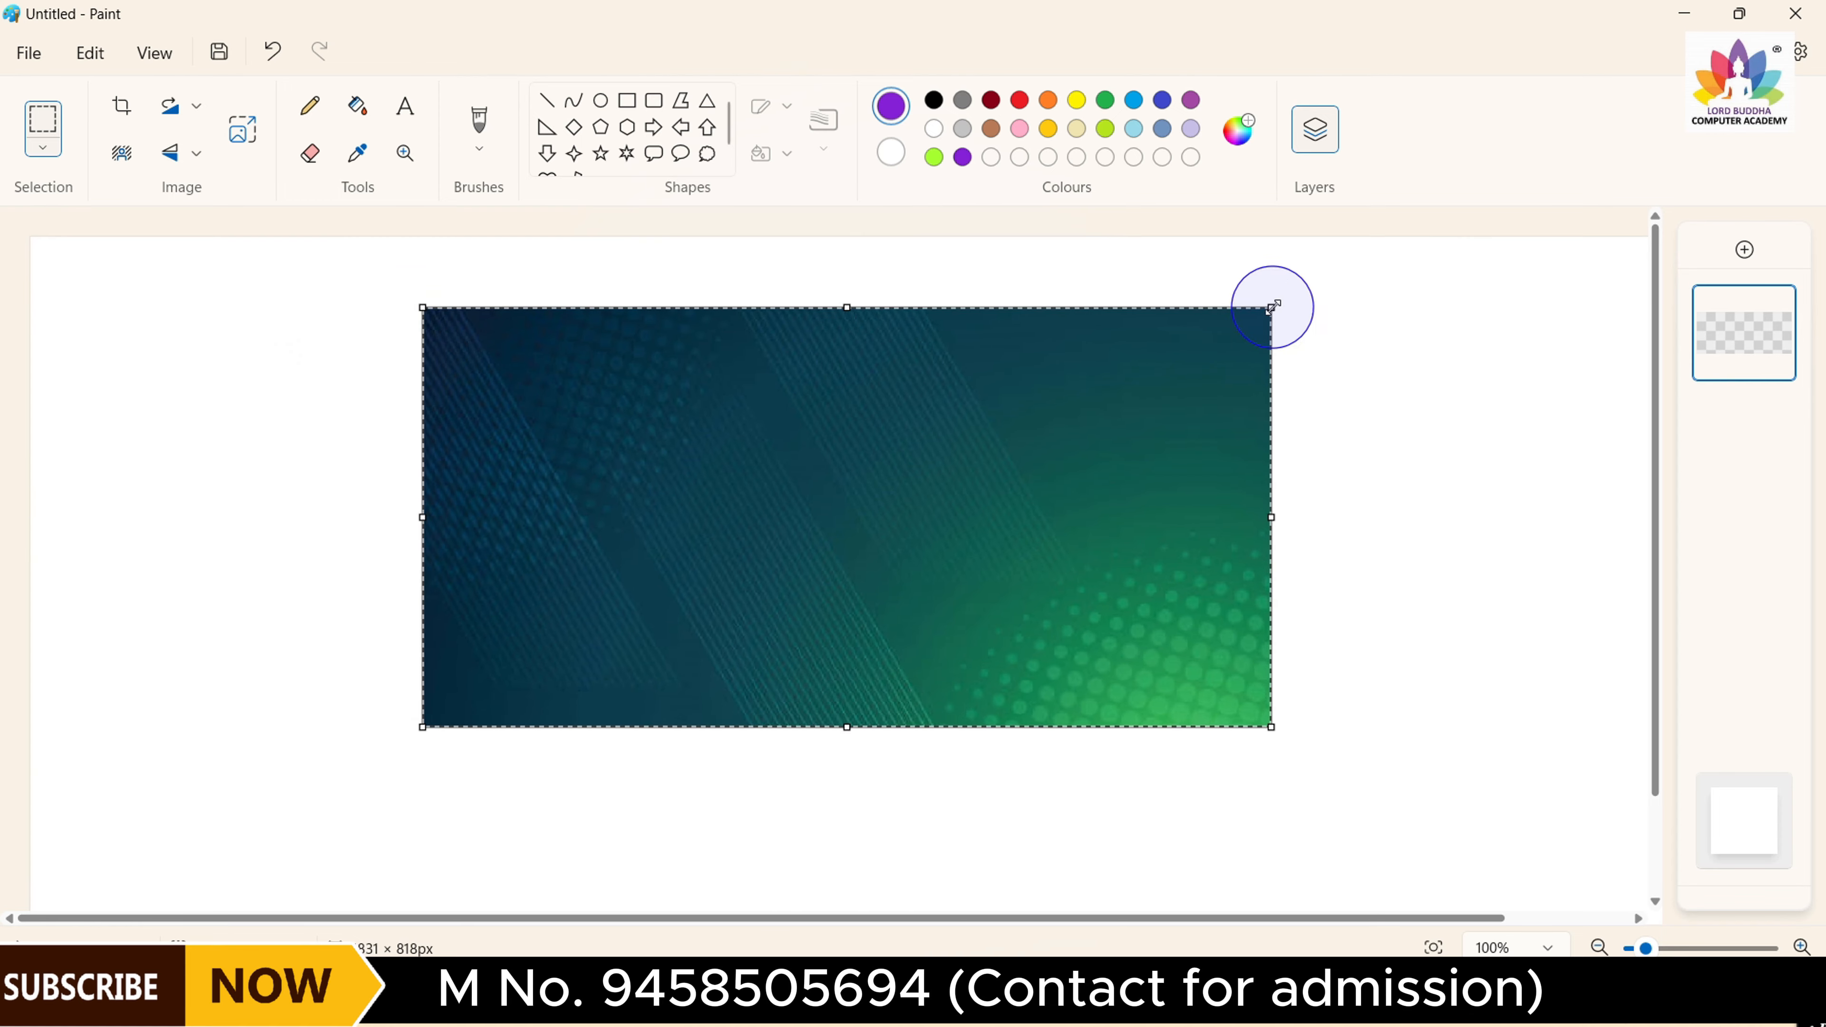
{"action": "left_click_drag", "start_coordinate": [423, 727], "coordinate": [310, 803]}
{"action": "left_click_drag", "start_coordinate": [795, 808], "coordinate": [892, 850]}
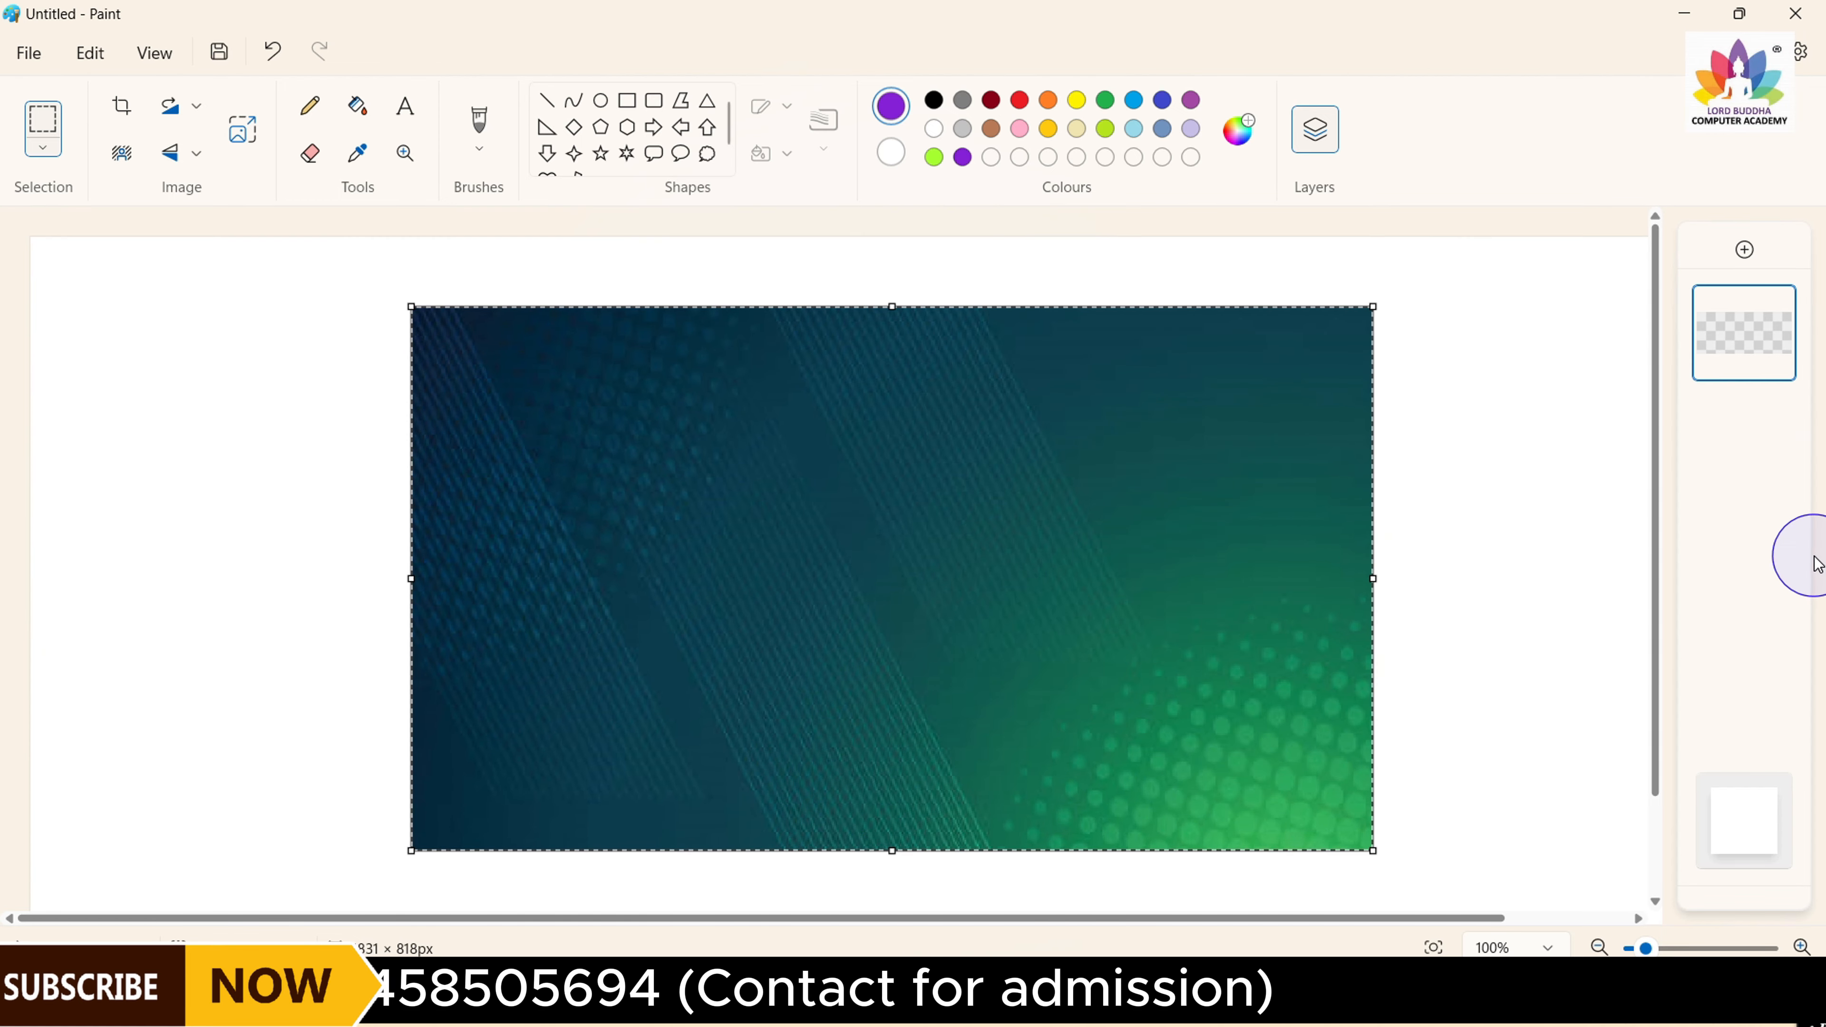
Add a new layer above the picture and browse the thumbnails image folder for another picture to import
{"action": "left_click", "coordinate": [1744, 251]}
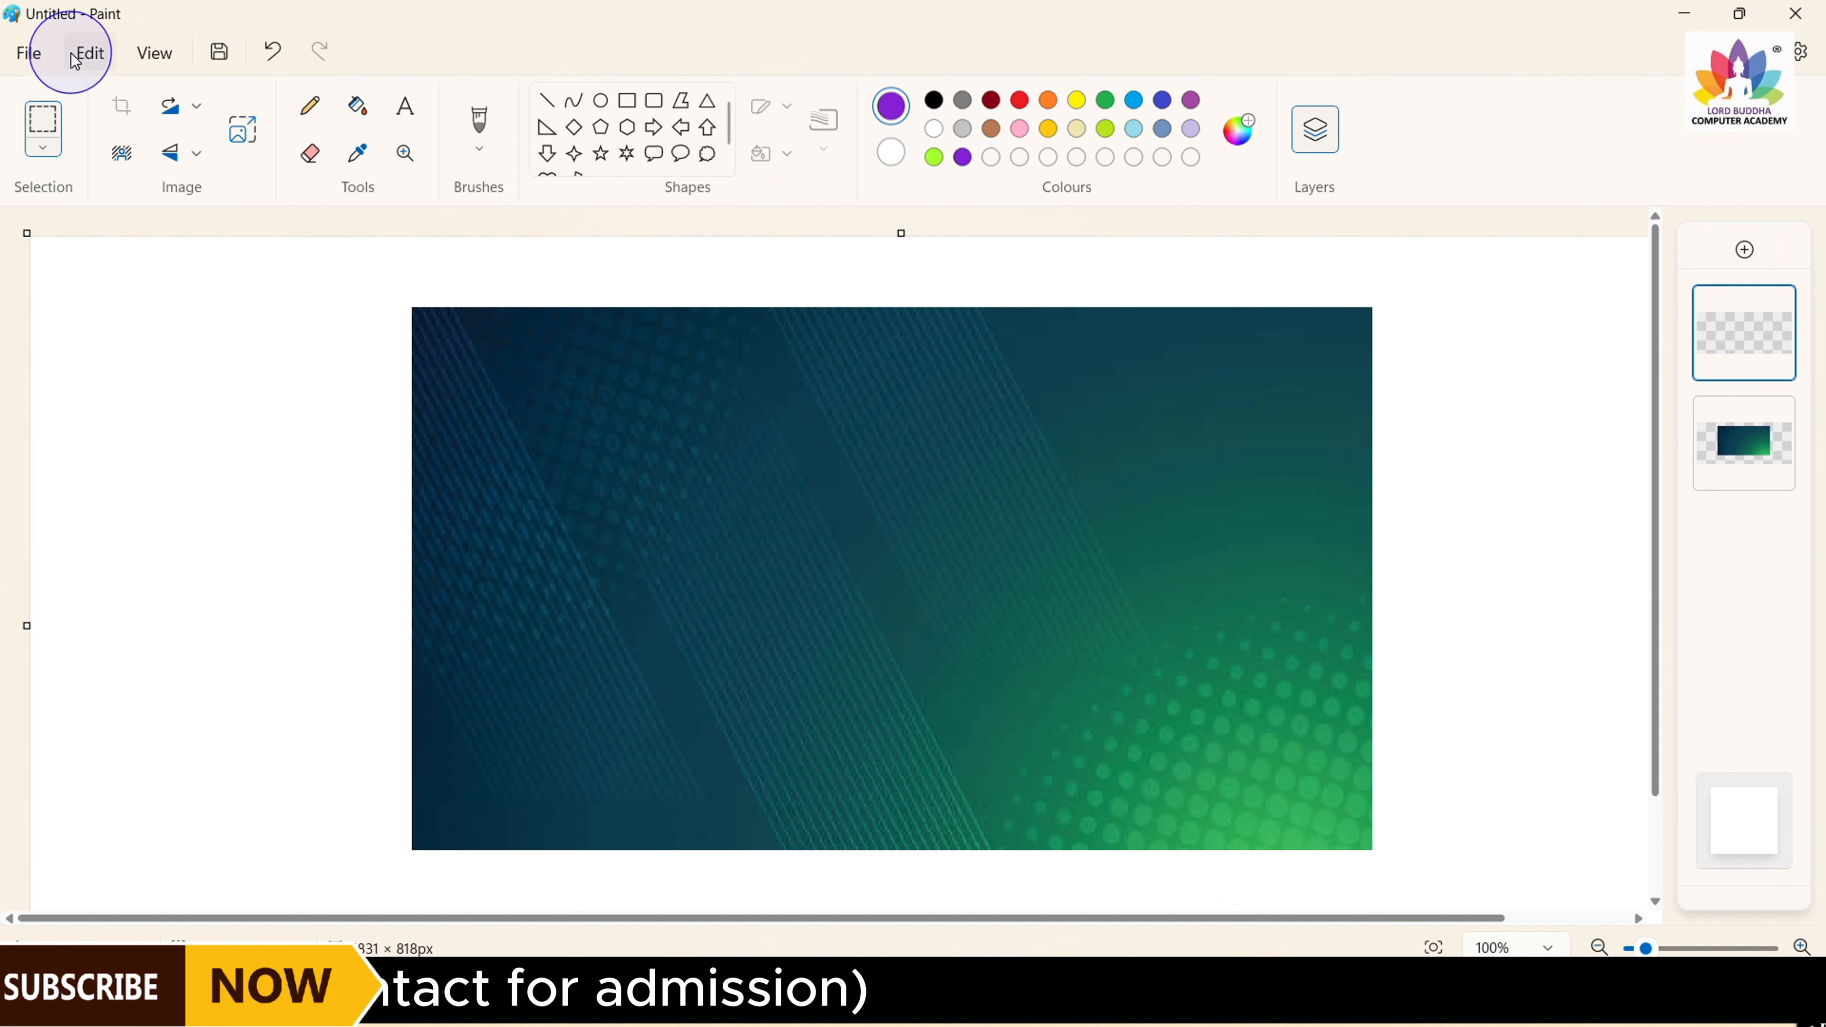
{"action": "left_click", "coordinate": [29, 56]}
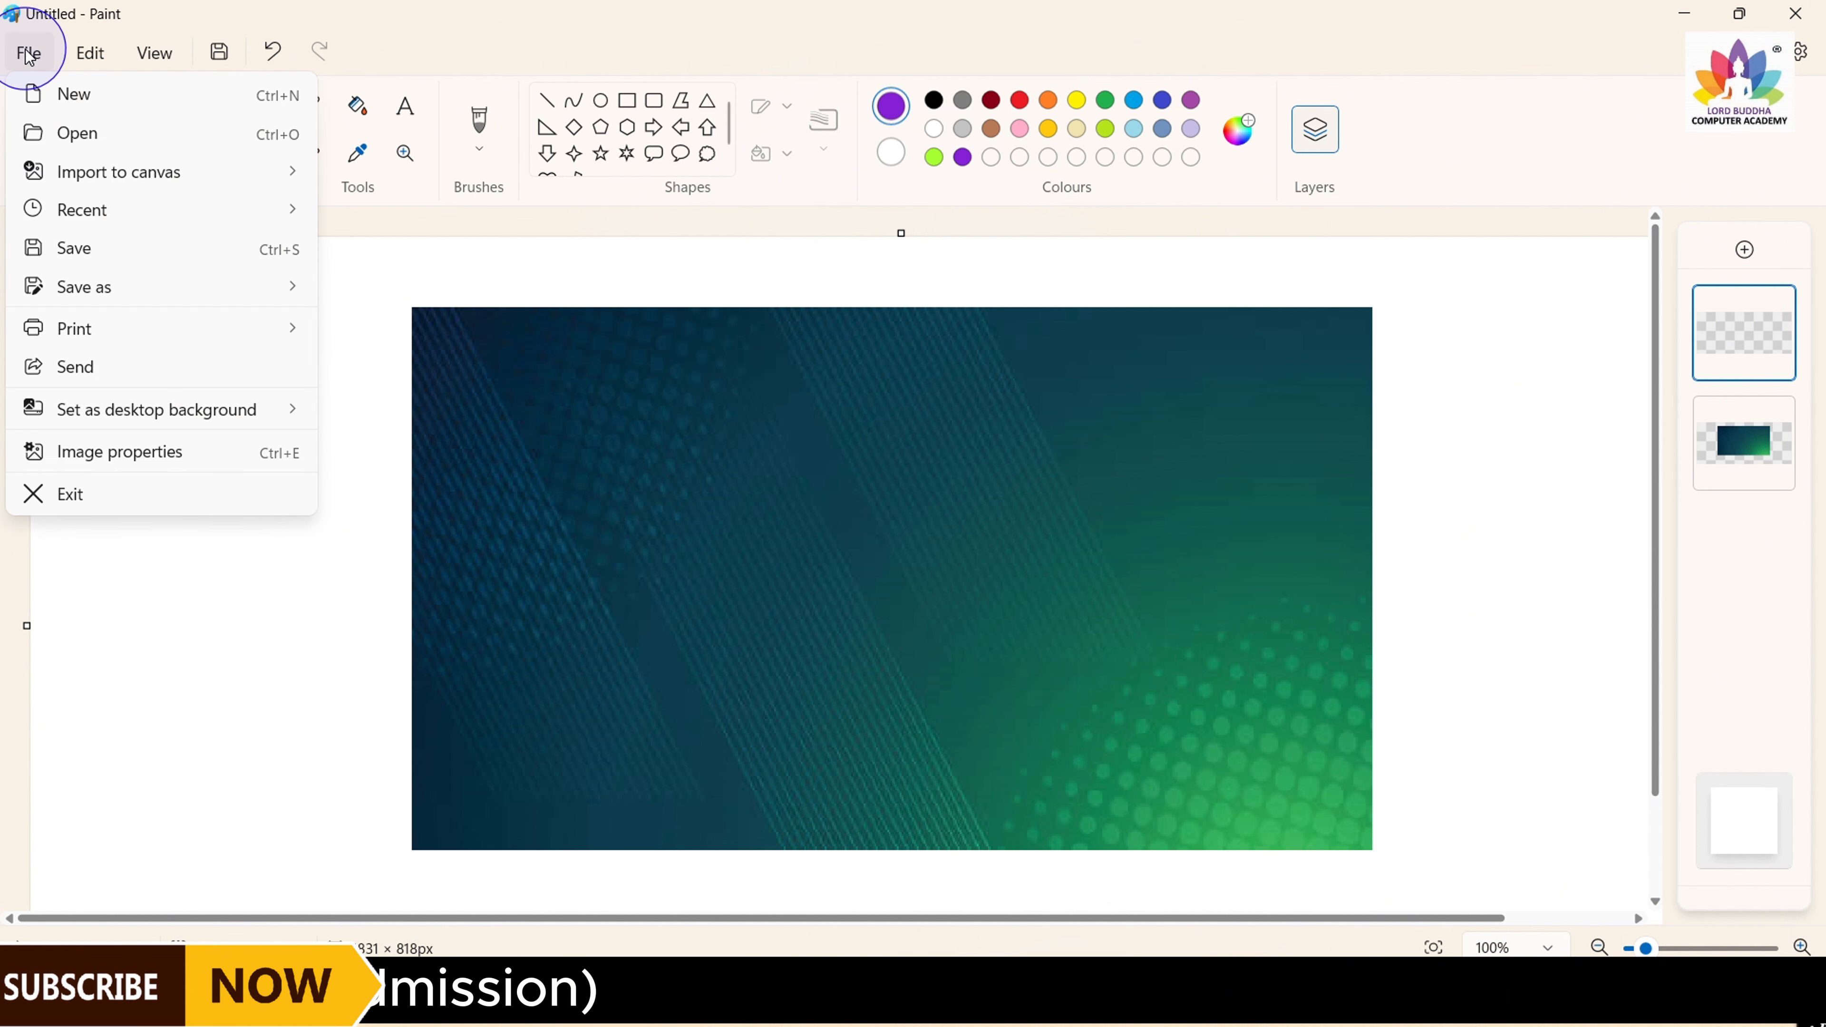
{"action": "mouse_move", "coordinate": [51, 178]}
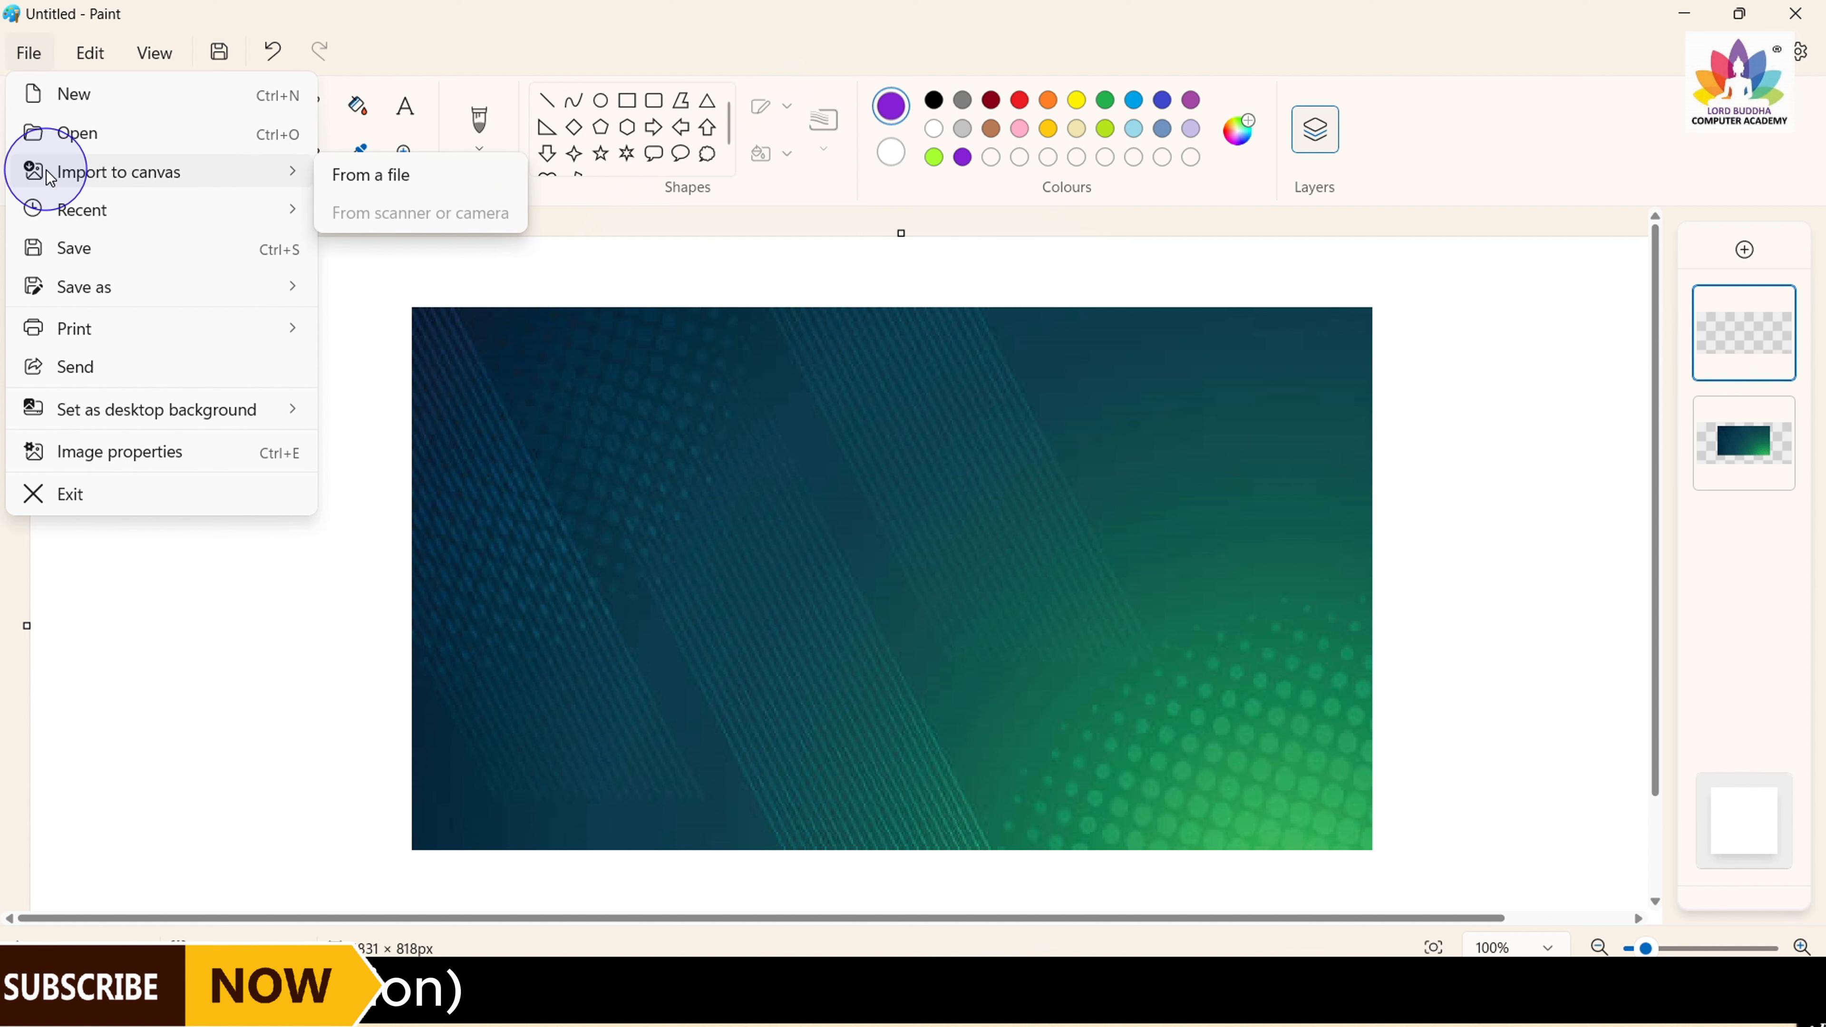
{"action": "left_click", "coordinate": [370, 179]}
{"action": "left_click", "coordinate": [1455, 317]}
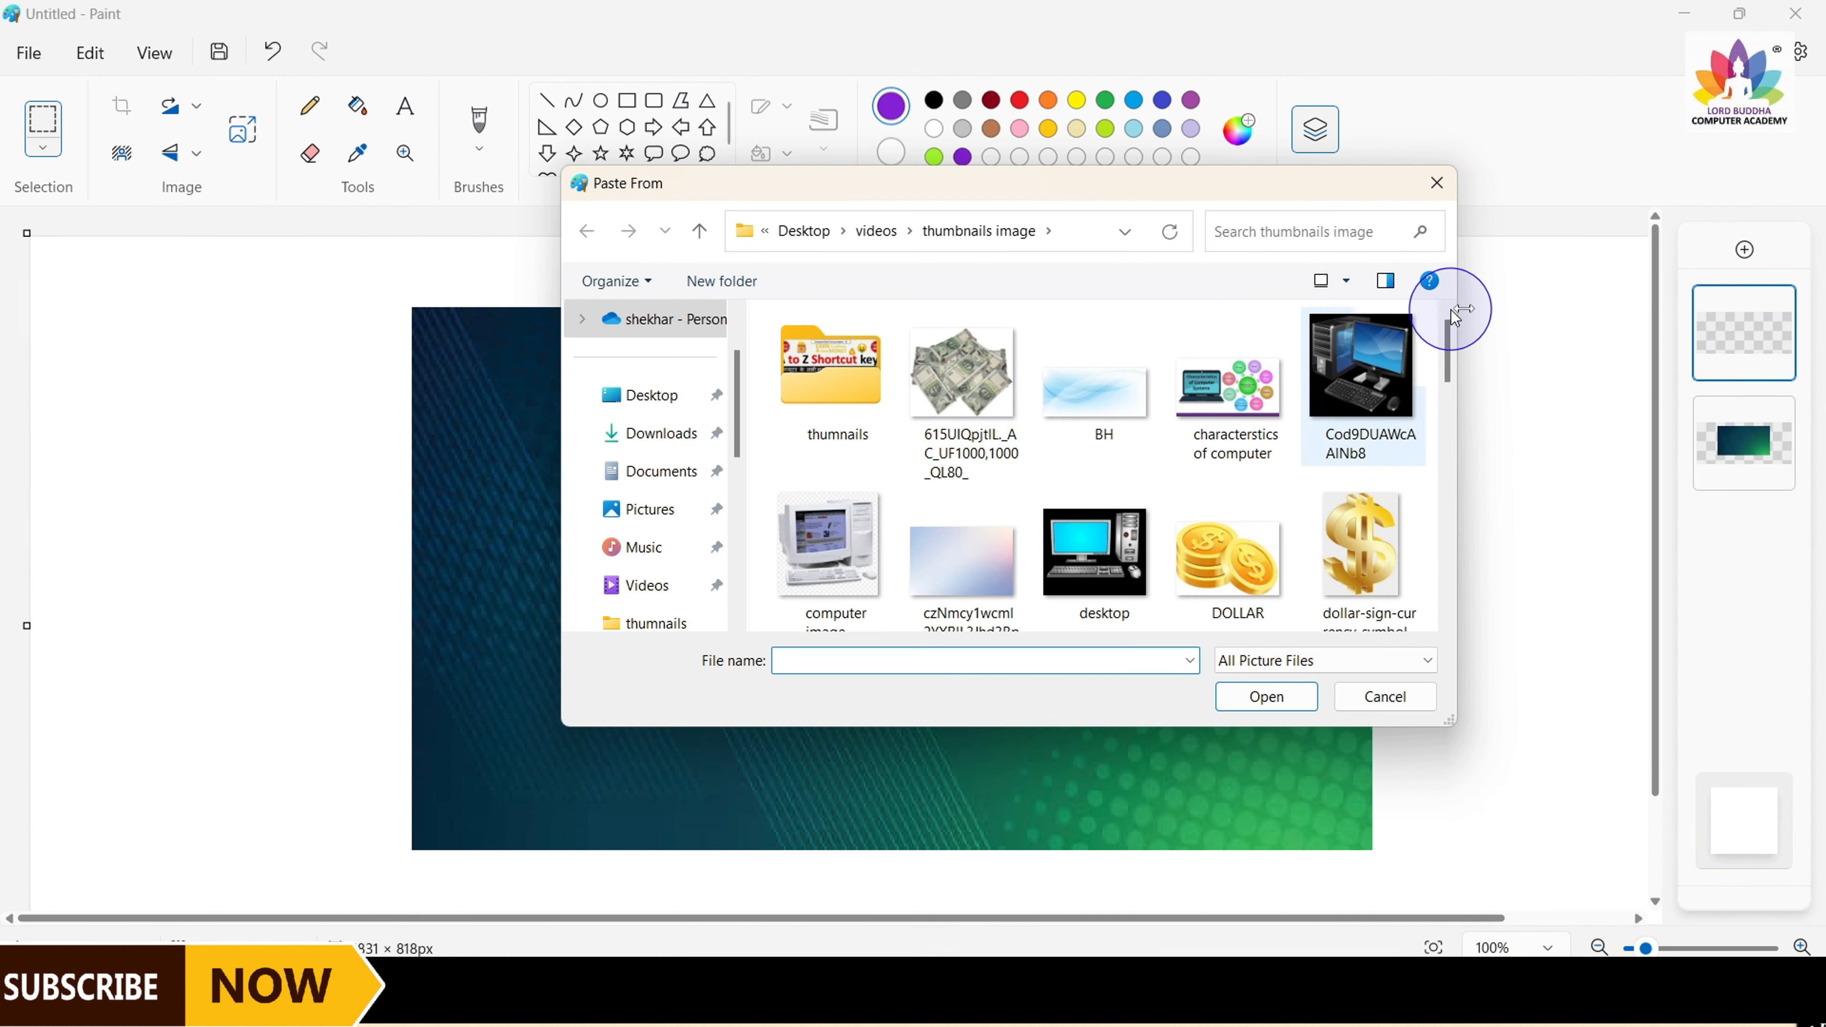
{"action": "left_click_drag", "start_coordinate": [1449, 375], "coordinate": [1455, 536]}
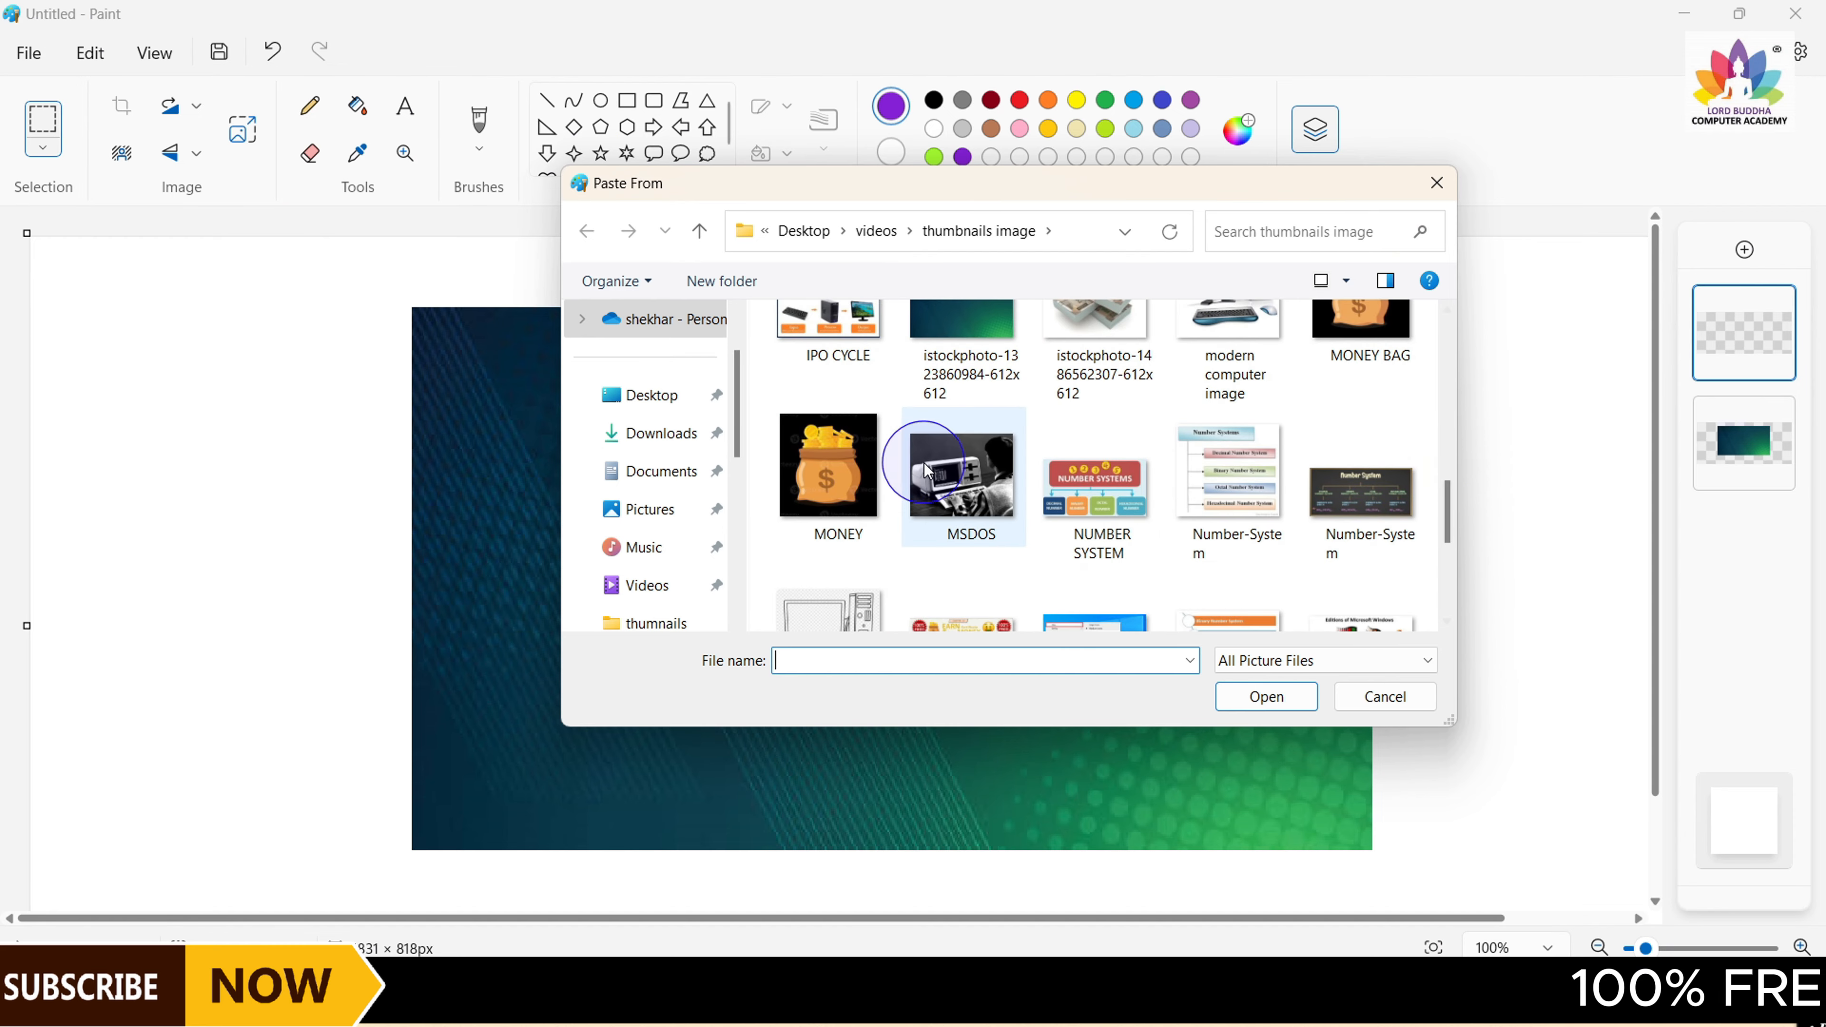
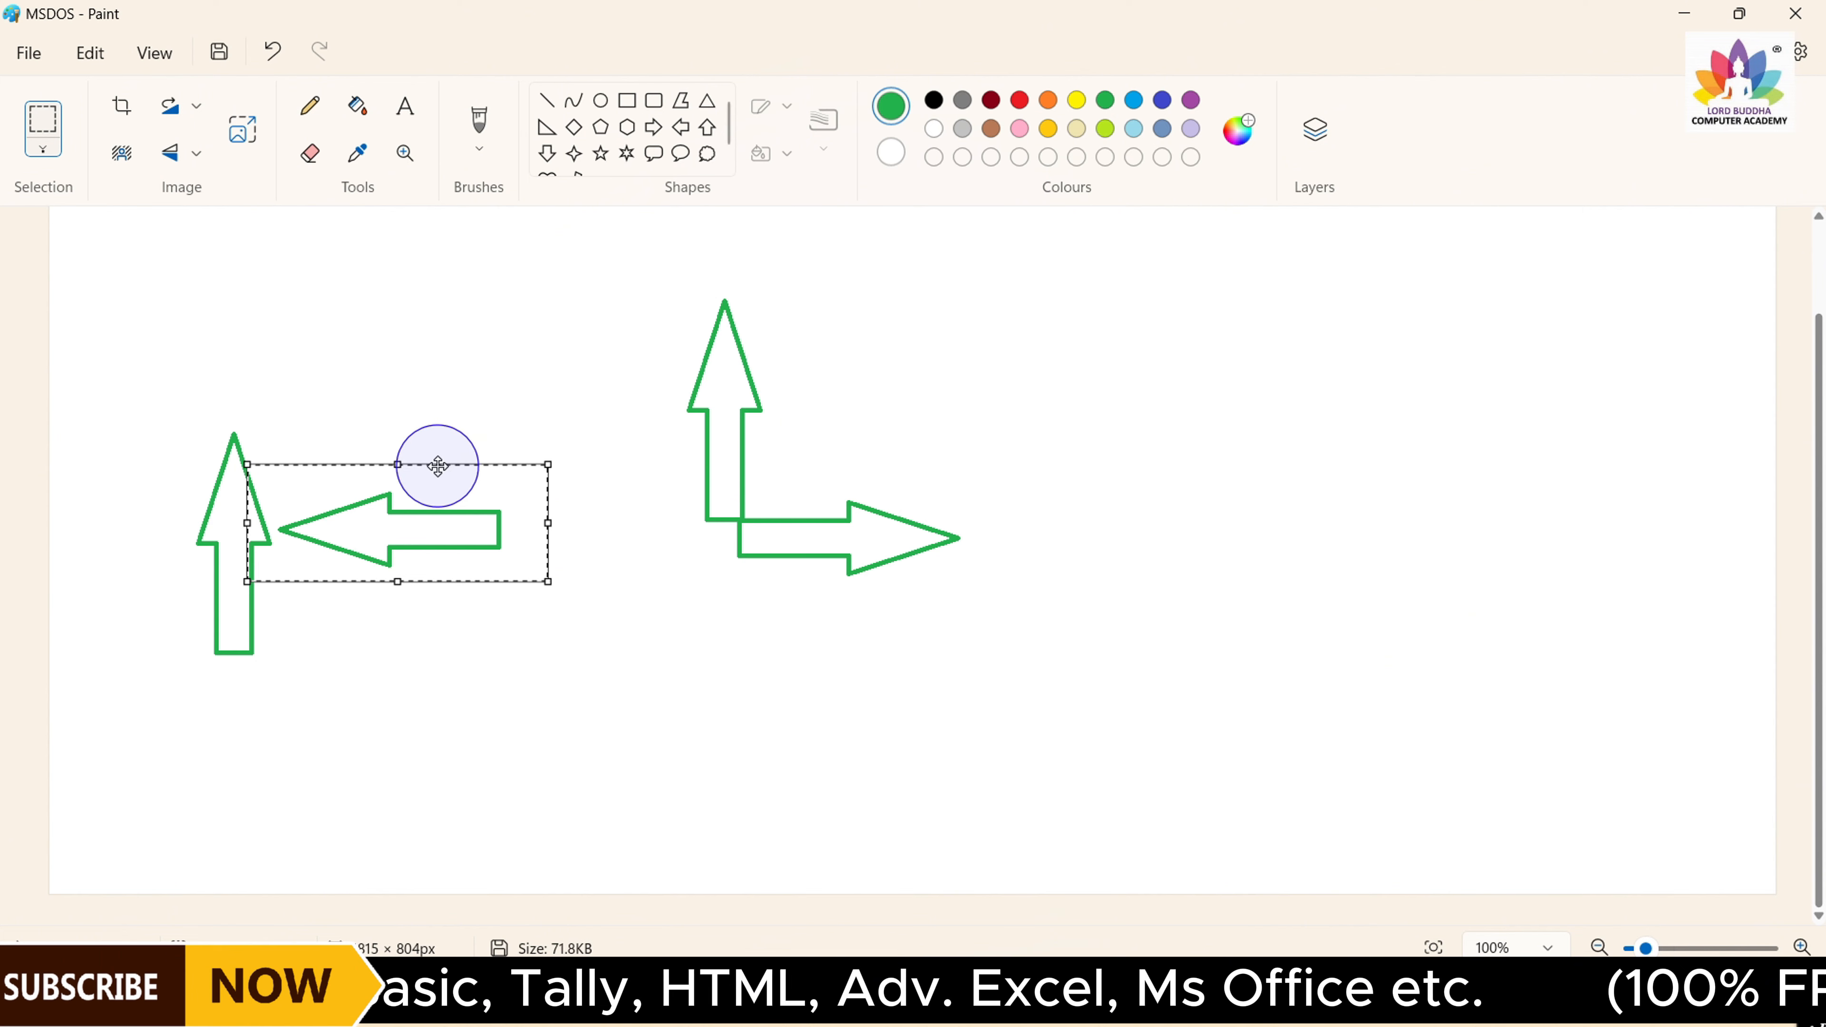
Complete the compass cross by joining the left-pointing arrow to it and placing the spare up arrow, rotated 180°, below the centre
{"action": "left_click_drag", "start_coordinate": [437, 485], "coordinate": [639, 492]}
{"action": "left_click_drag", "start_coordinate": [164, 401], "coordinate": [337, 690]}
{"action": "left_click", "coordinate": [189, 115]}
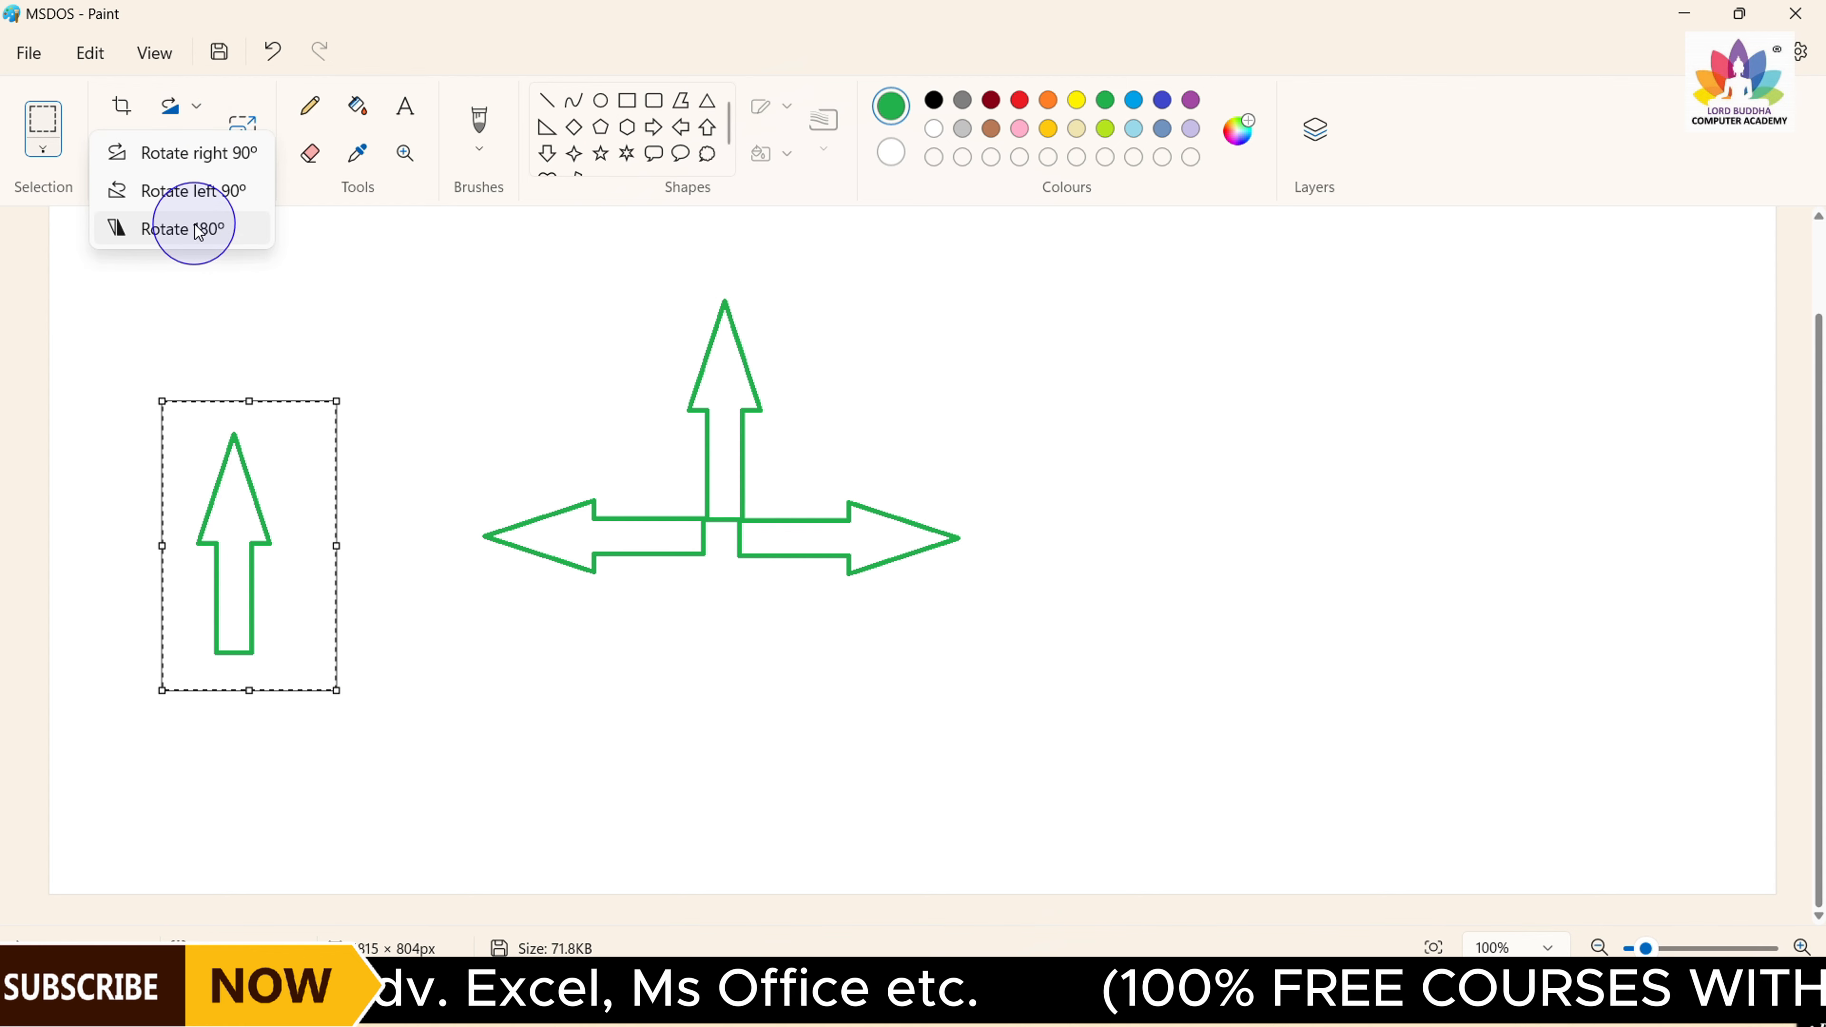
{"action": "left_click", "coordinate": [197, 230]}
{"action": "left_click_drag", "start_coordinate": [269, 530], "coordinate": [724, 616]}
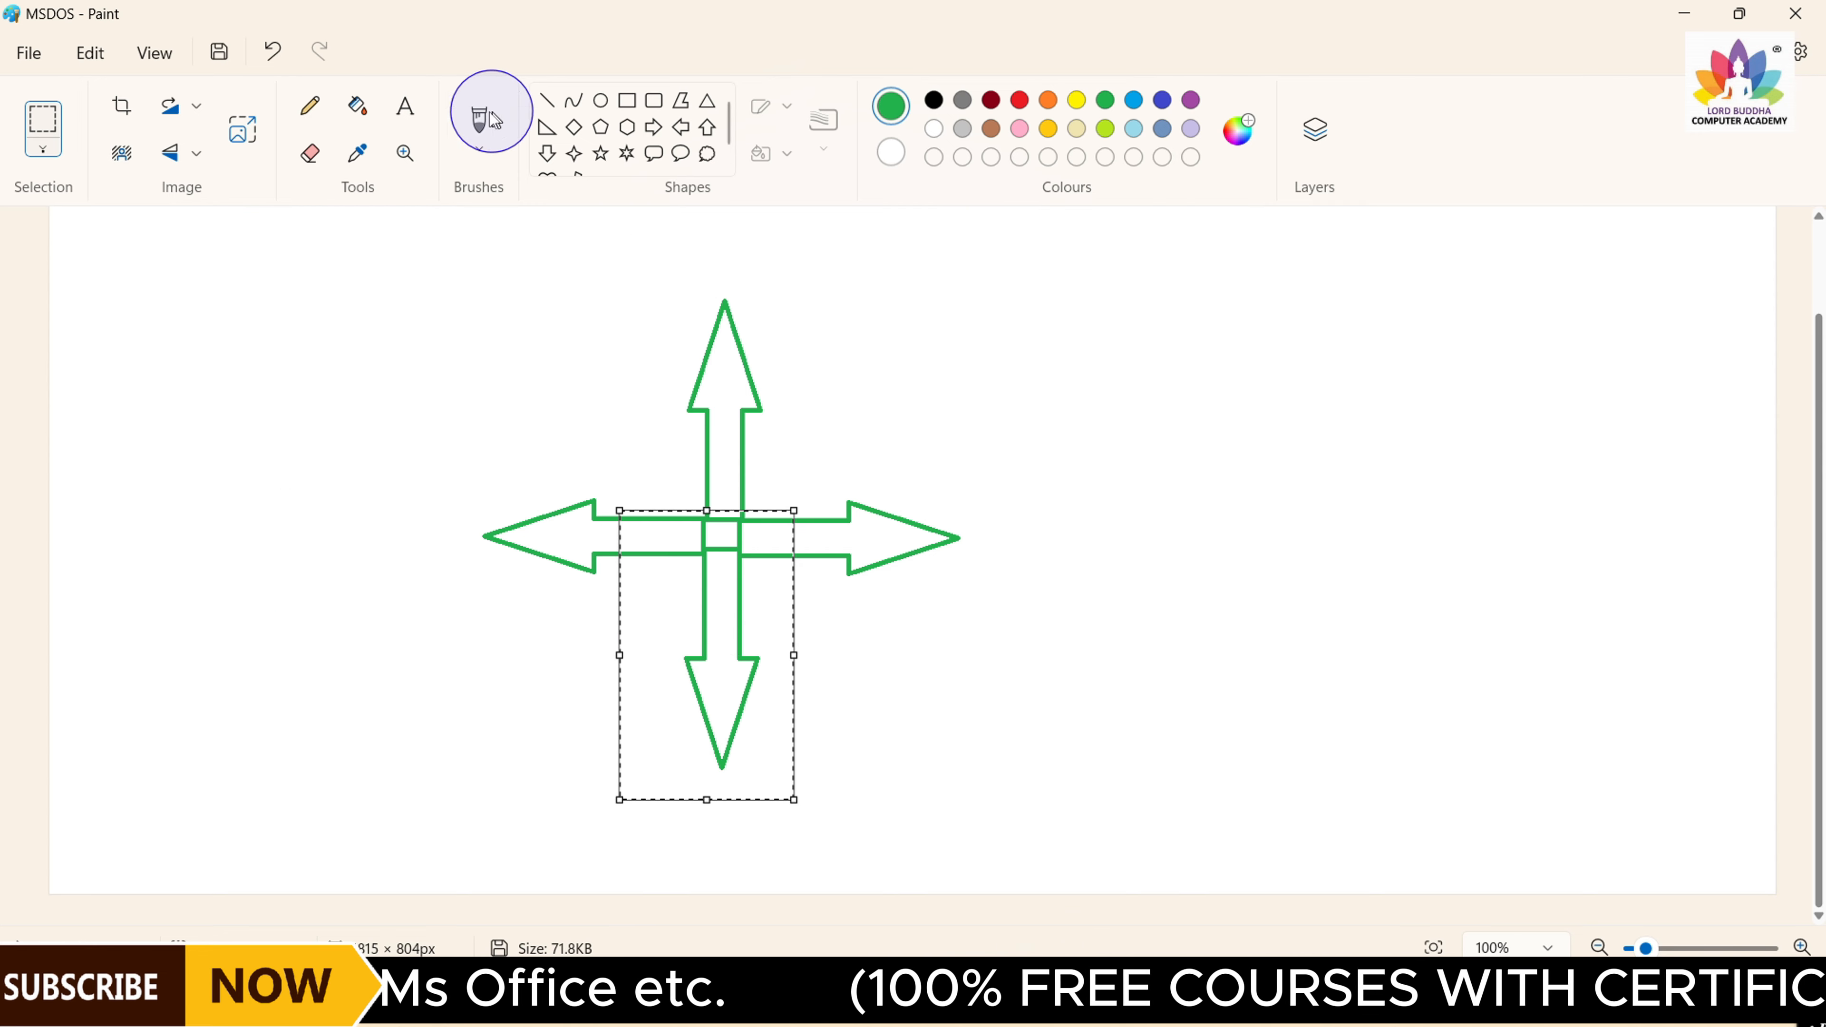
Handwrite the compass letters N, S, E and W with the green Pencil beside the matching arrow tips
{"action": "left_click", "coordinate": [310, 106]}
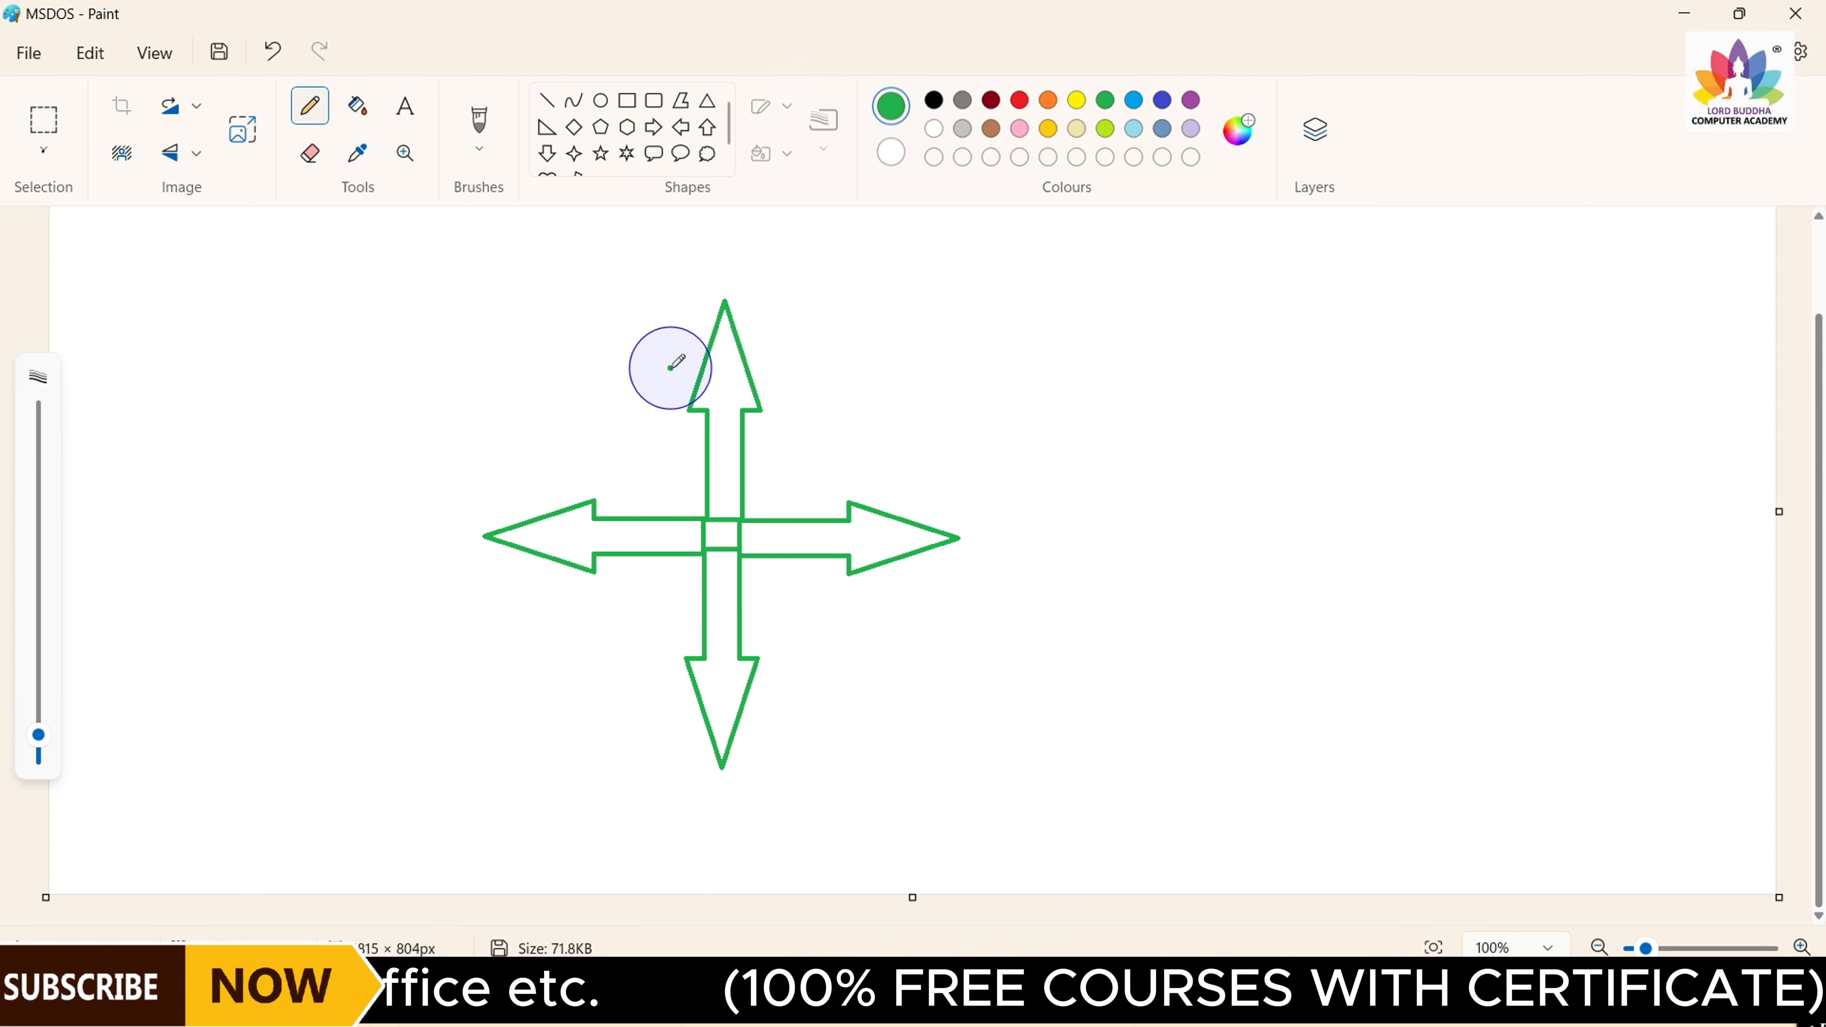
{"action": "mouse_move", "coordinate": [708, 295]}
{"action": "left_mouse_down"}
{"action": "mouse_move", "coordinate": [755, 312]}
{"action": "mouse_move", "coordinate": [784, 248]}
{"action": "left_mouse_up"}
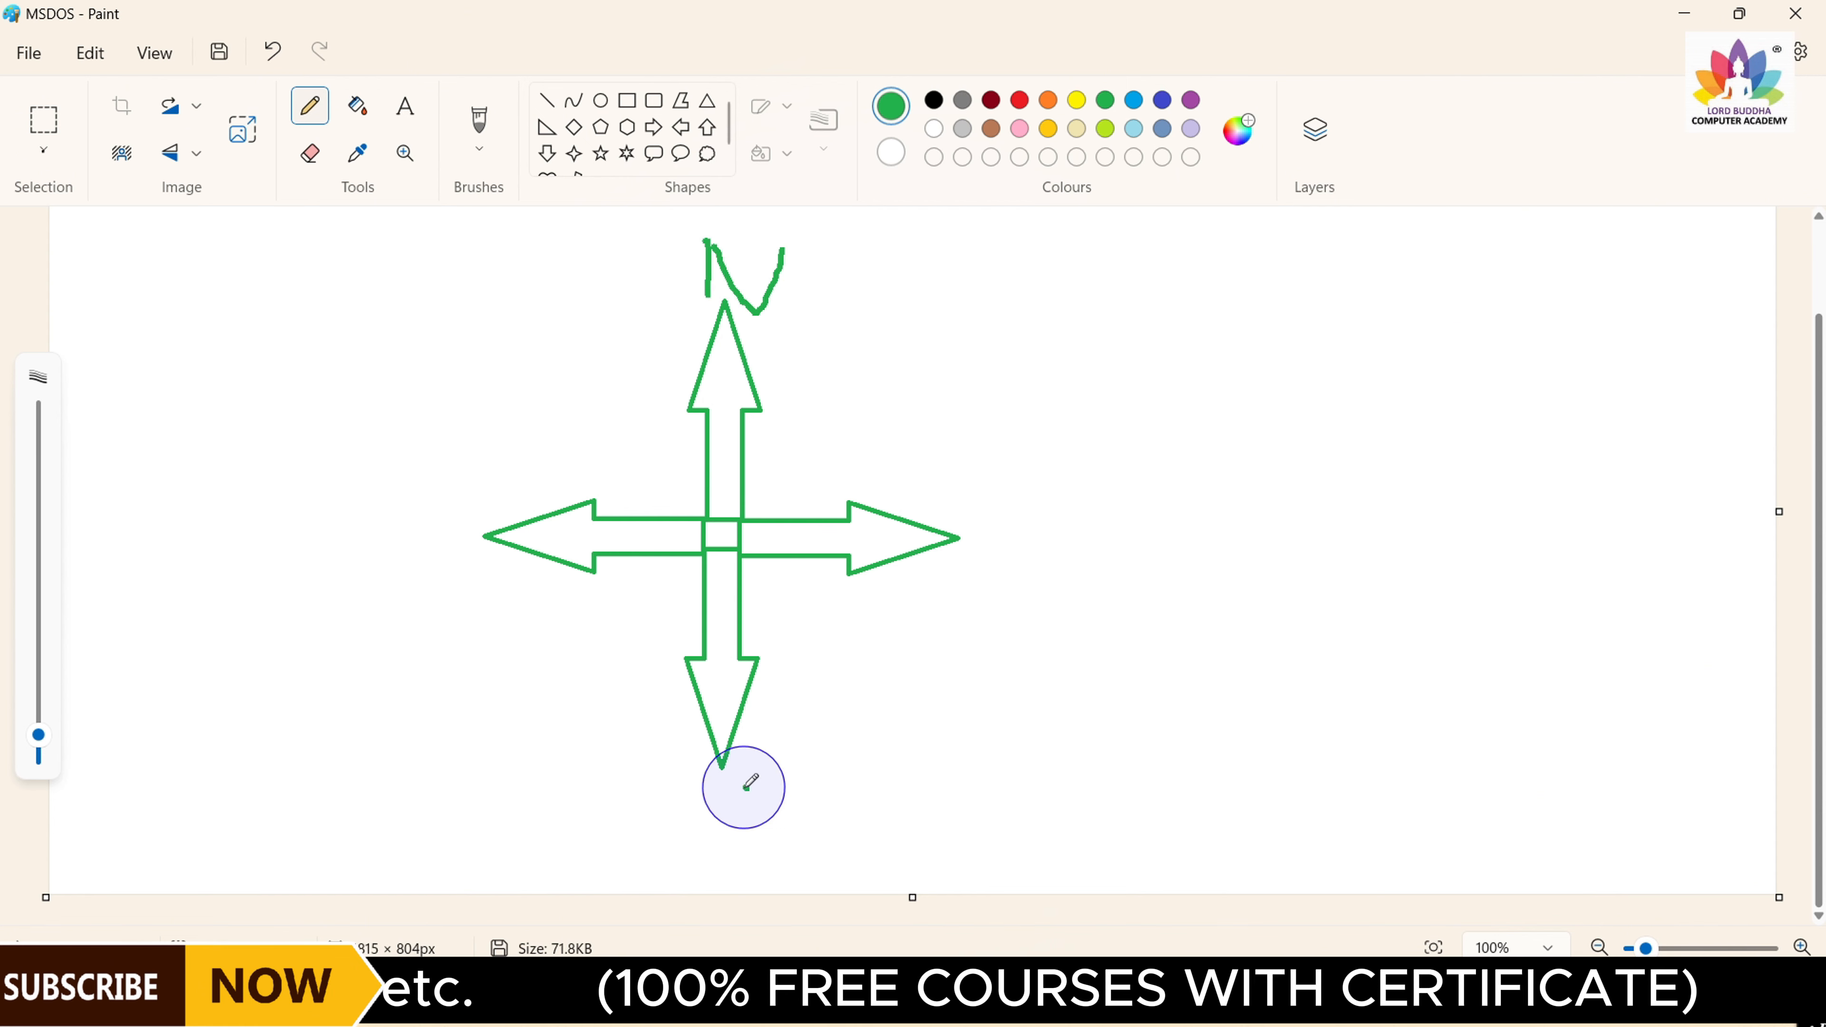
{"action": "mouse_move", "coordinate": [747, 788]}
{"action": "left_mouse_down"}
{"action": "mouse_move", "coordinate": [713, 824]}
{"action": "mouse_move", "coordinate": [748, 862]}
{"action": "mouse_move", "coordinate": [676, 857]}
{"action": "left_mouse_up"}
{"action": "mouse_move", "coordinate": [974, 501]}
{"action": "left_mouse_down"}
{"action": "mouse_move", "coordinate": [989, 602]}
{"action": "mouse_move", "coordinate": [1024, 577]}
{"action": "mouse_move", "coordinate": [984, 566]}
{"action": "mouse_move", "coordinate": [1059, 546]}
{"action": "mouse_move", "coordinate": [1007, 510]}
{"action": "mouse_move", "coordinate": [1055, 505]}
{"action": "left_mouse_up"}
{"action": "mouse_move", "coordinate": [388, 496]}
{"action": "left_mouse_down"}
{"action": "mouse_move", "coordinate": [427, 546]}
{"action": "mouse_move", "coordinate": [428, 403]}
{"action": "left_mouse_up"}
{"action": "left_click_drag", "start_coordinate": [387, 514], "coordinate": [387, 361]}
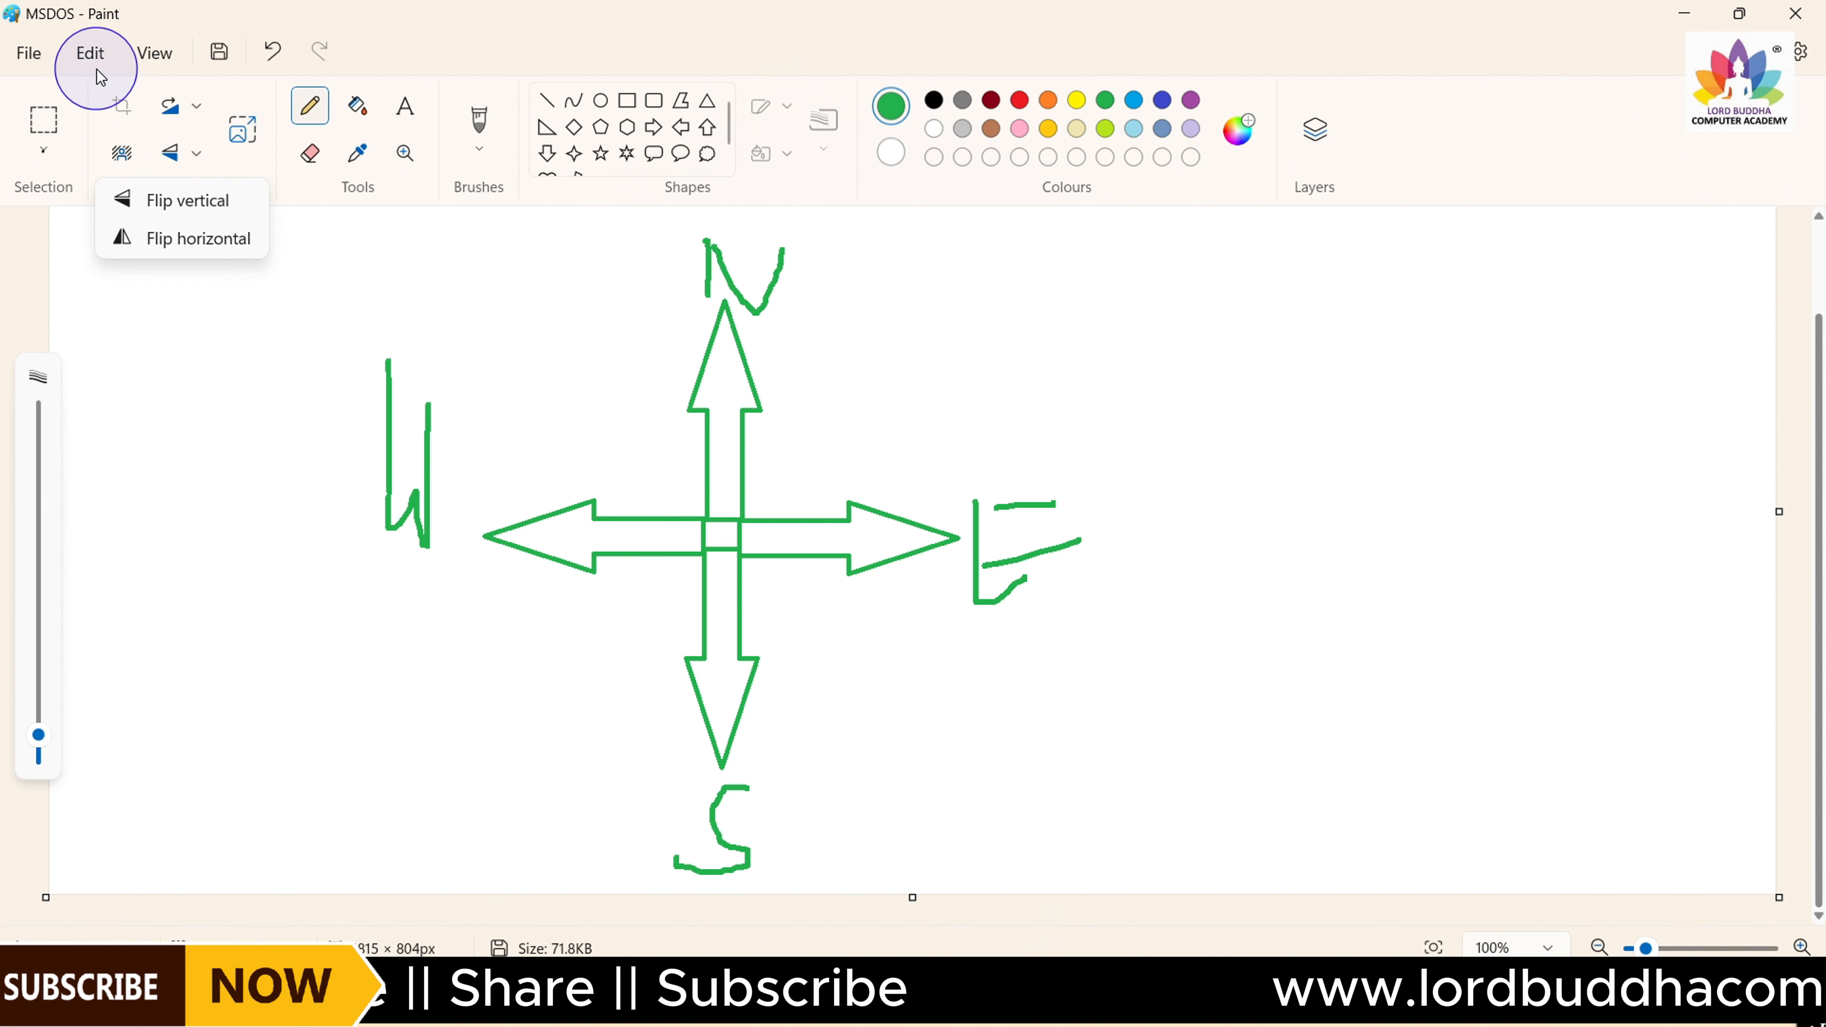
{"action": "left_click", "coordinate": [25, 53]}
{"action": "left_click", "coordinate": [28, 56]}
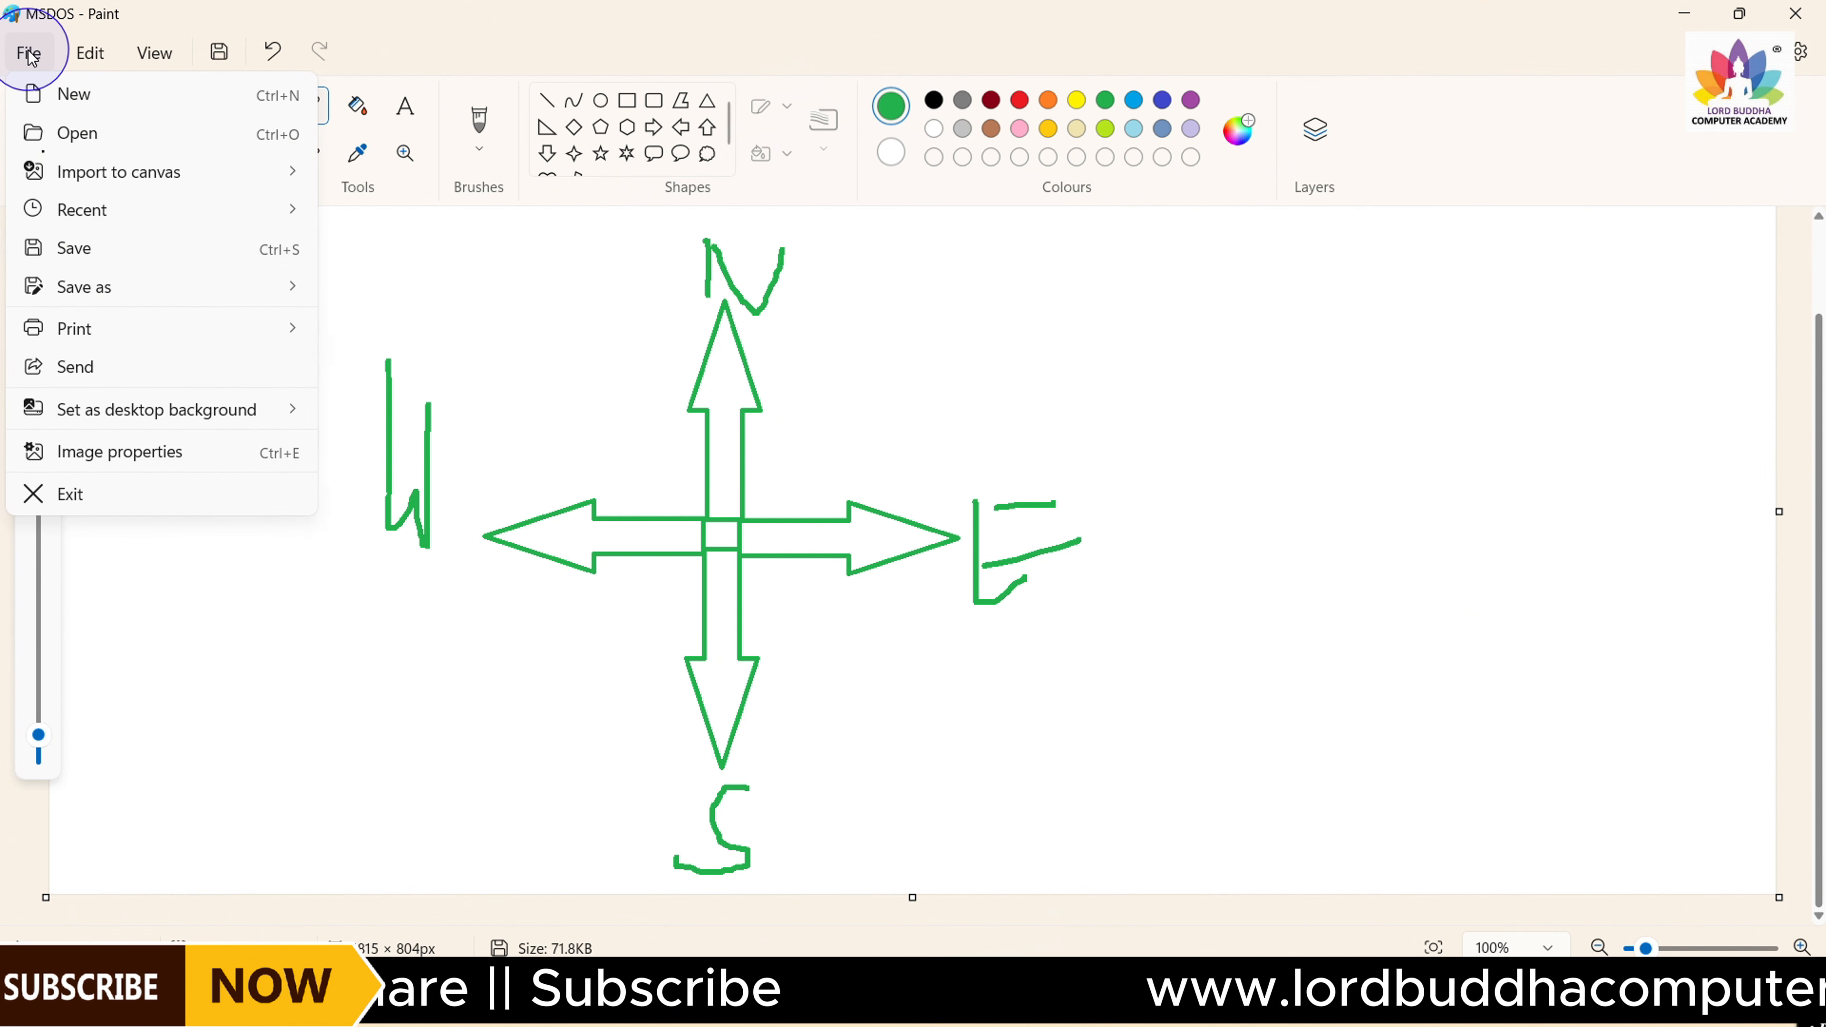
{"action": "left_click", "coordinate": [95, 54]}
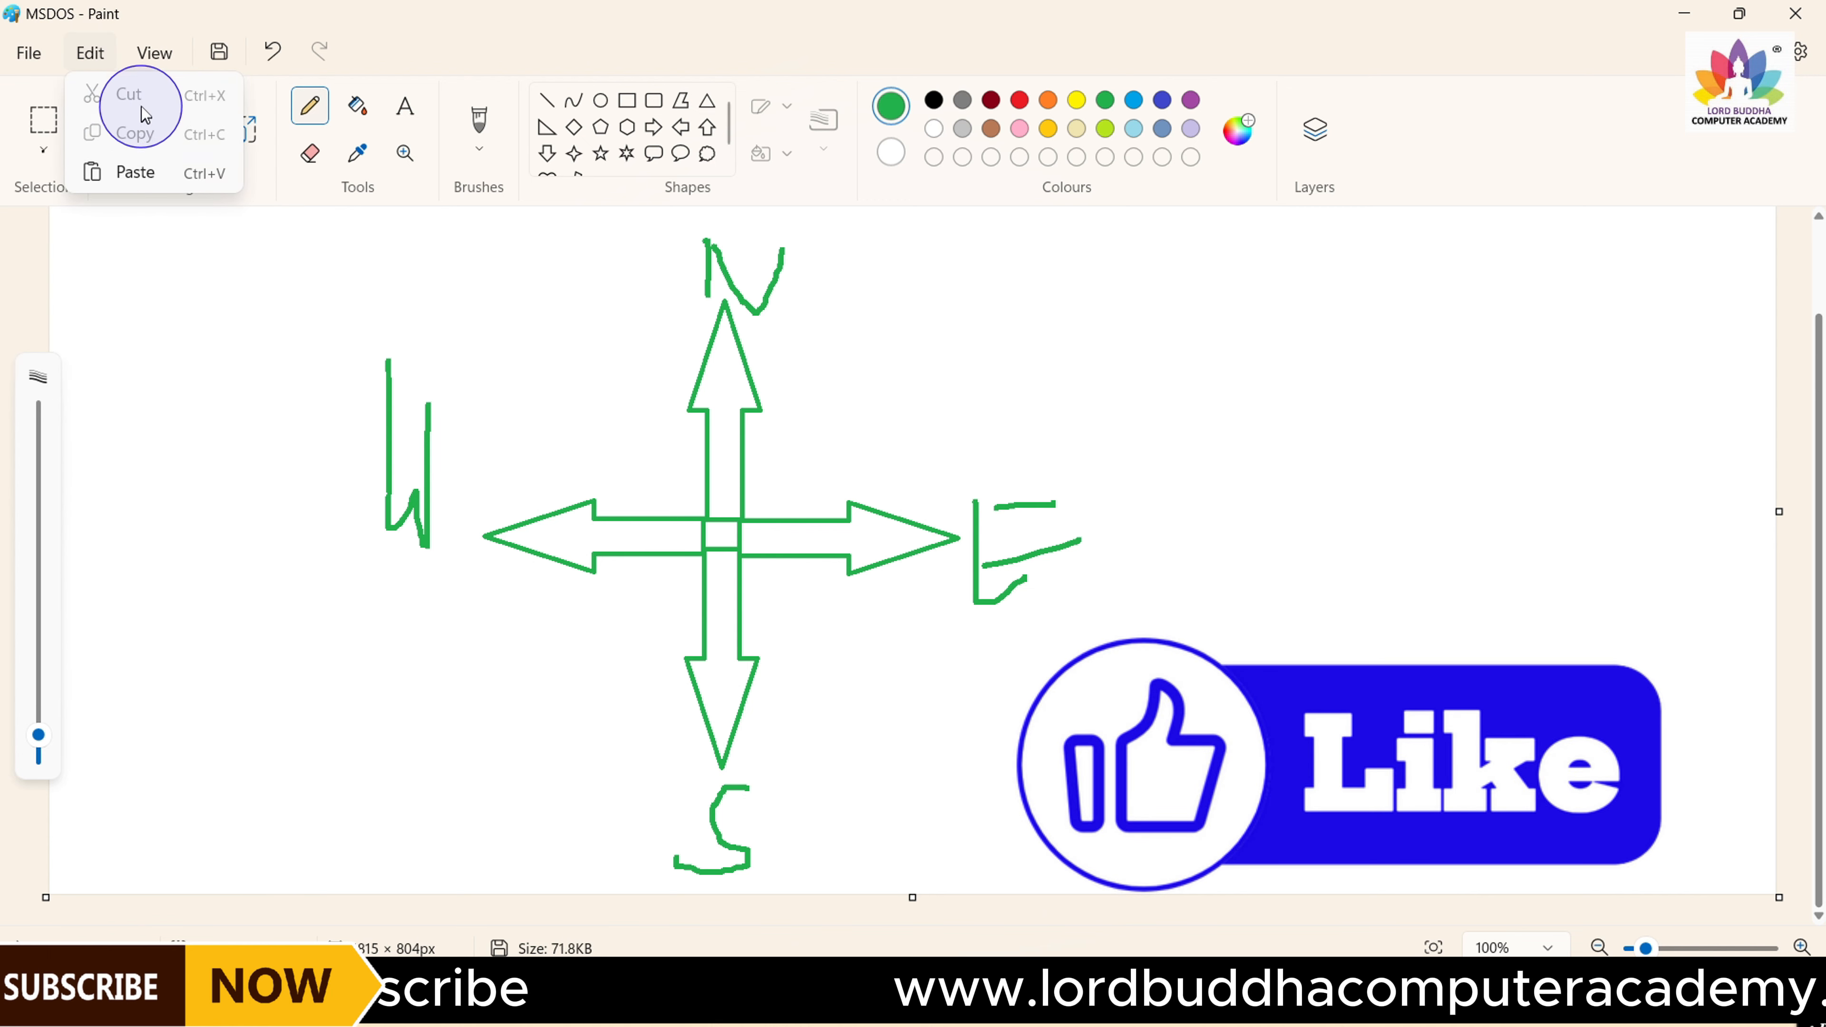
{"action": "left_click", "coordinate": [154, 54]}
{"action": "left_click", "coordinate": [153, 64]}
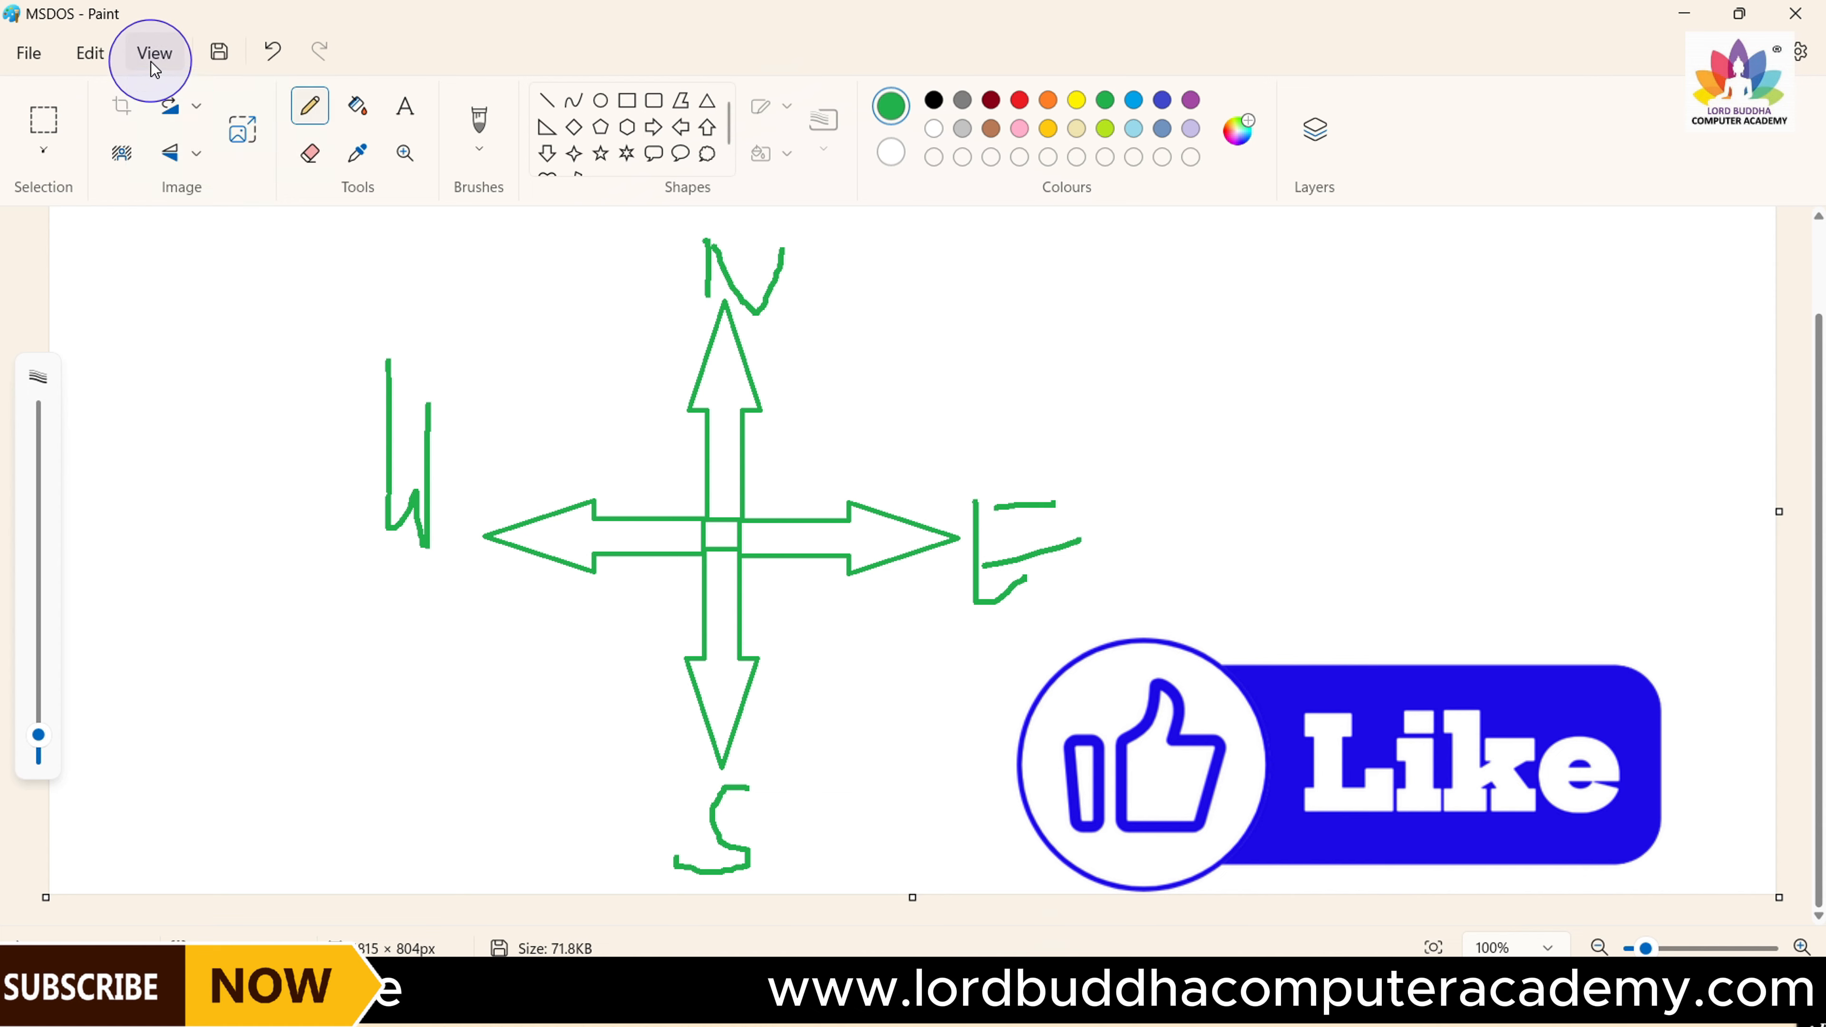
{"action": "left_click", "coordinate": [153, 63]}
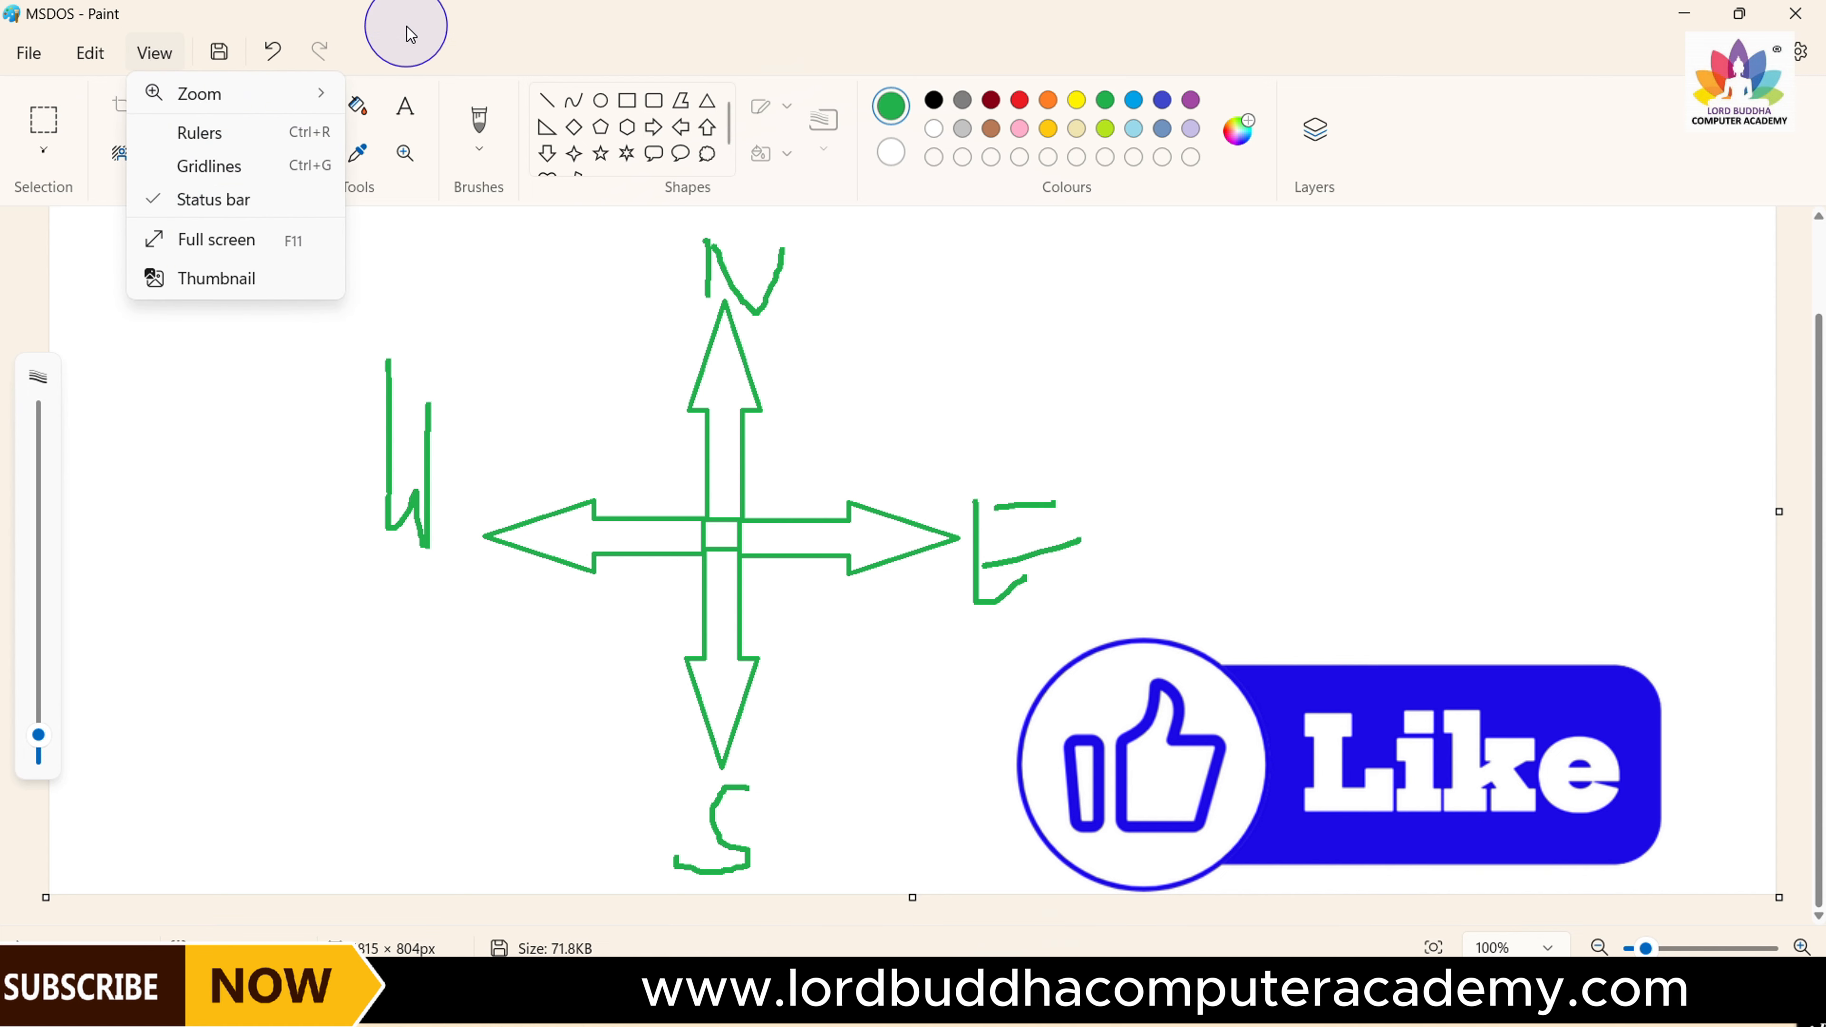
{"action": "left_click", "coordinate": [28, 52]}
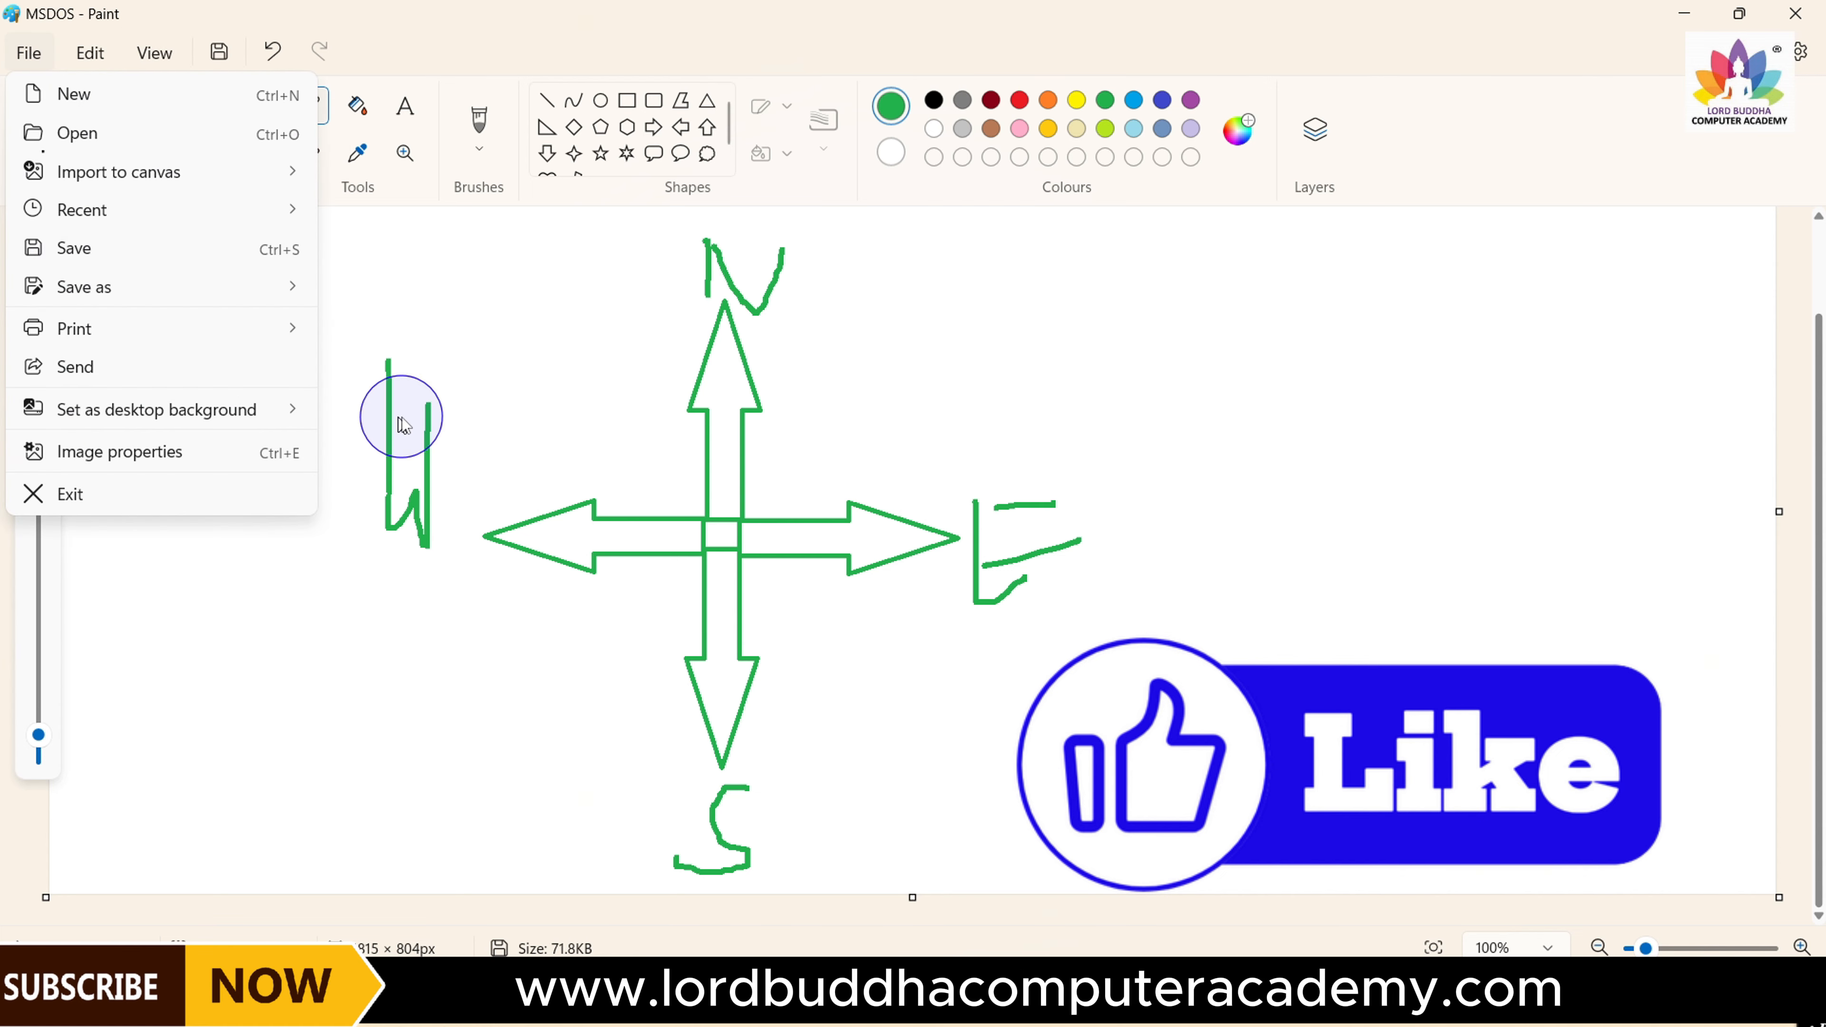
{"action": "left_click", "coordinate": [413, 424]}
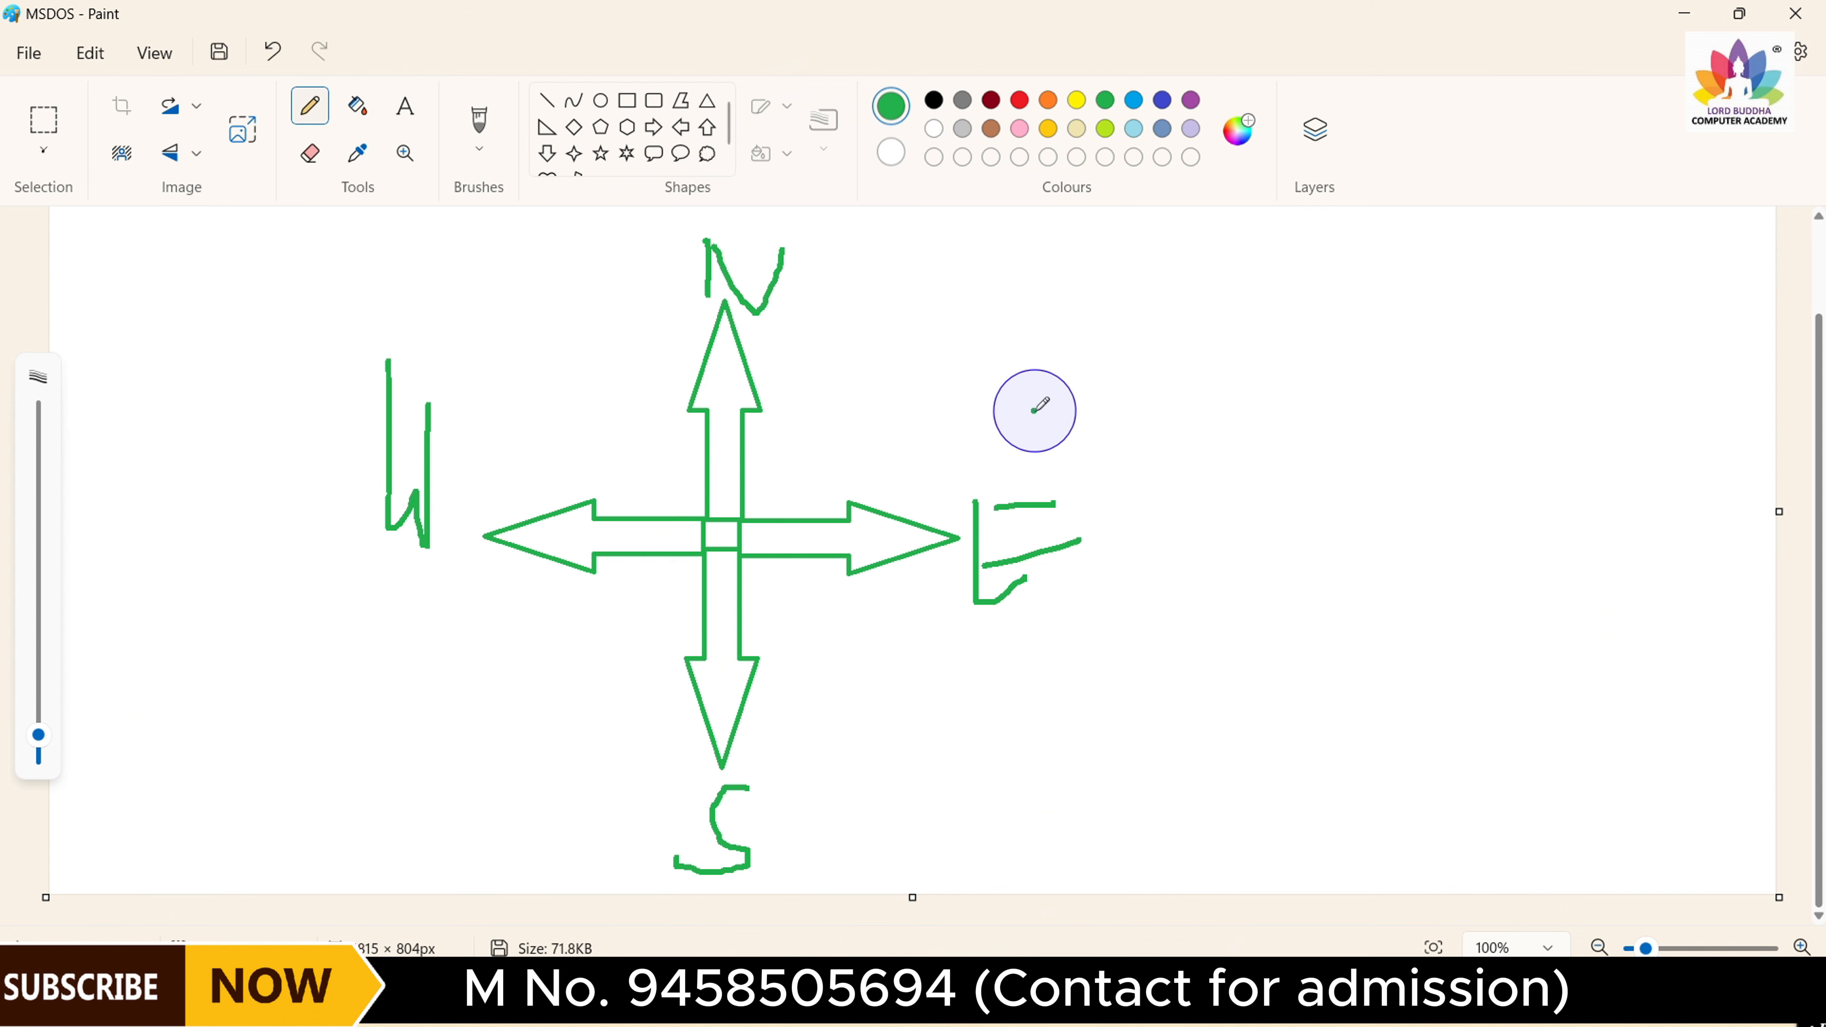
Erase the whole compass drawing and draw a large circle with a light blue outline in the middle of the empty canvas
{"action": "key", "text": "ctrl+a"}
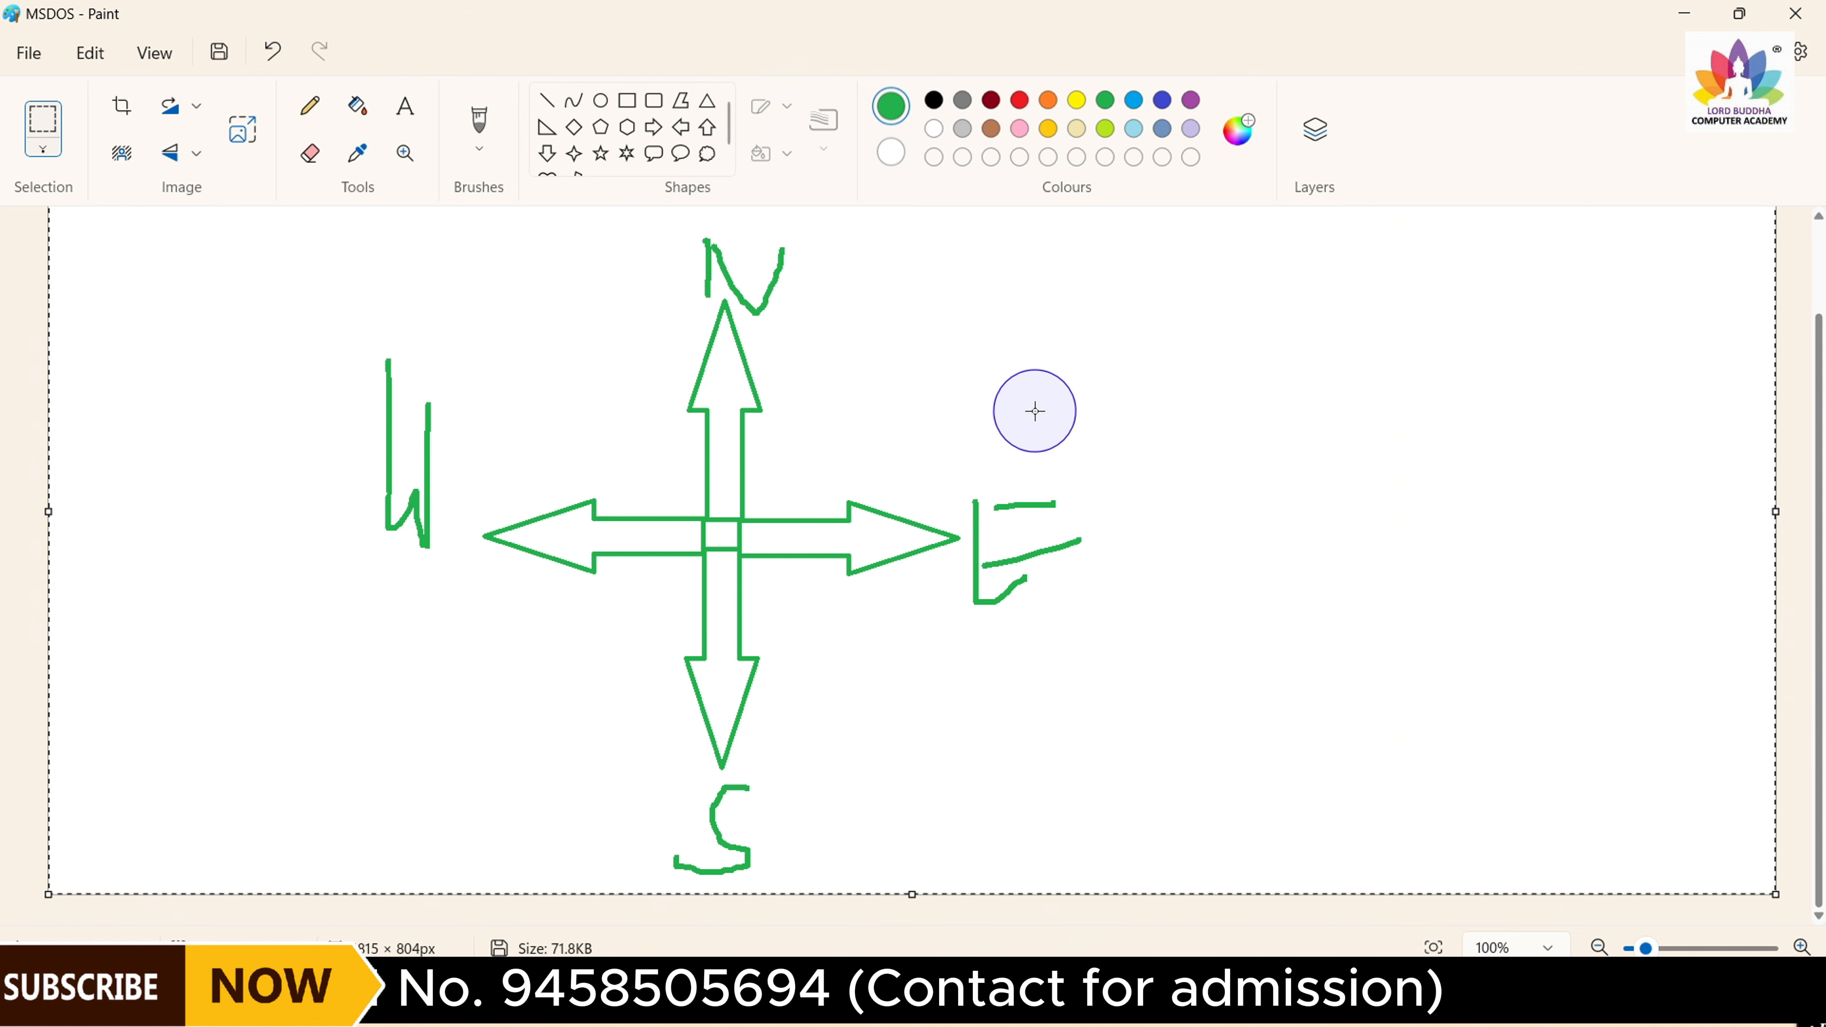
{"action": "key", "text": "Delete"}
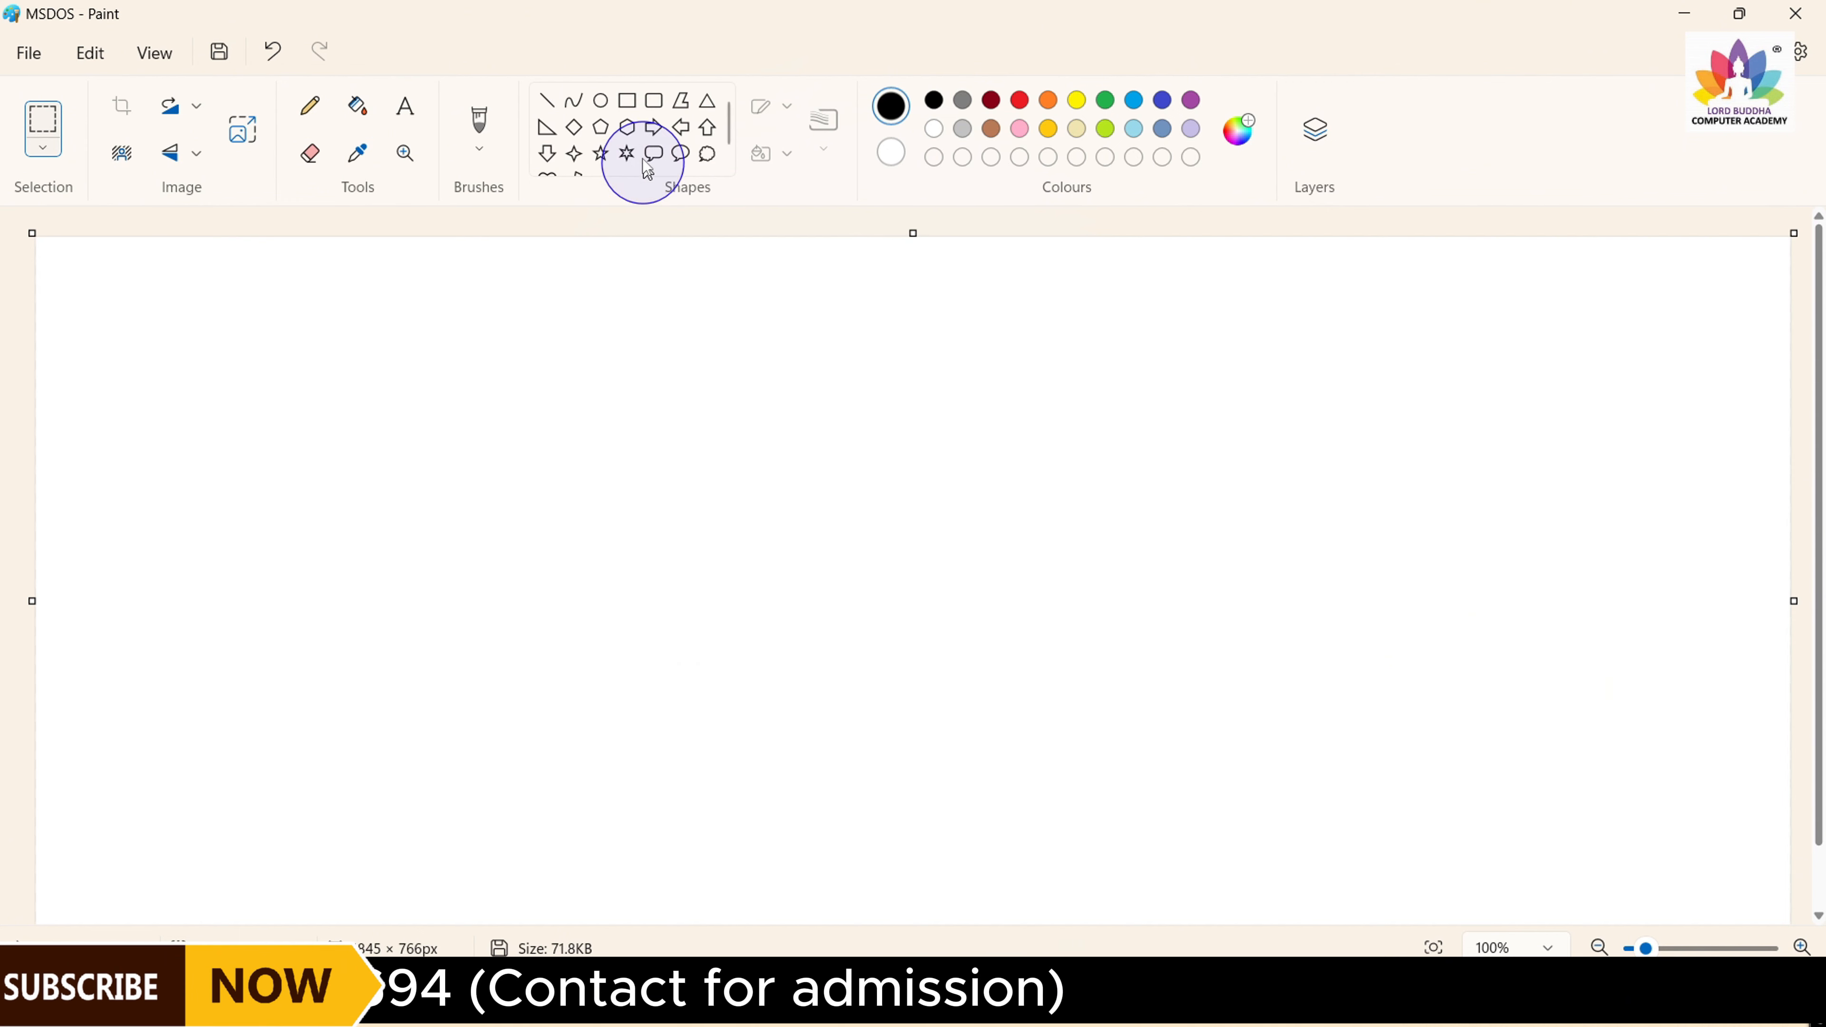
{"action": "left_click", "coordinate": [600, 100]}
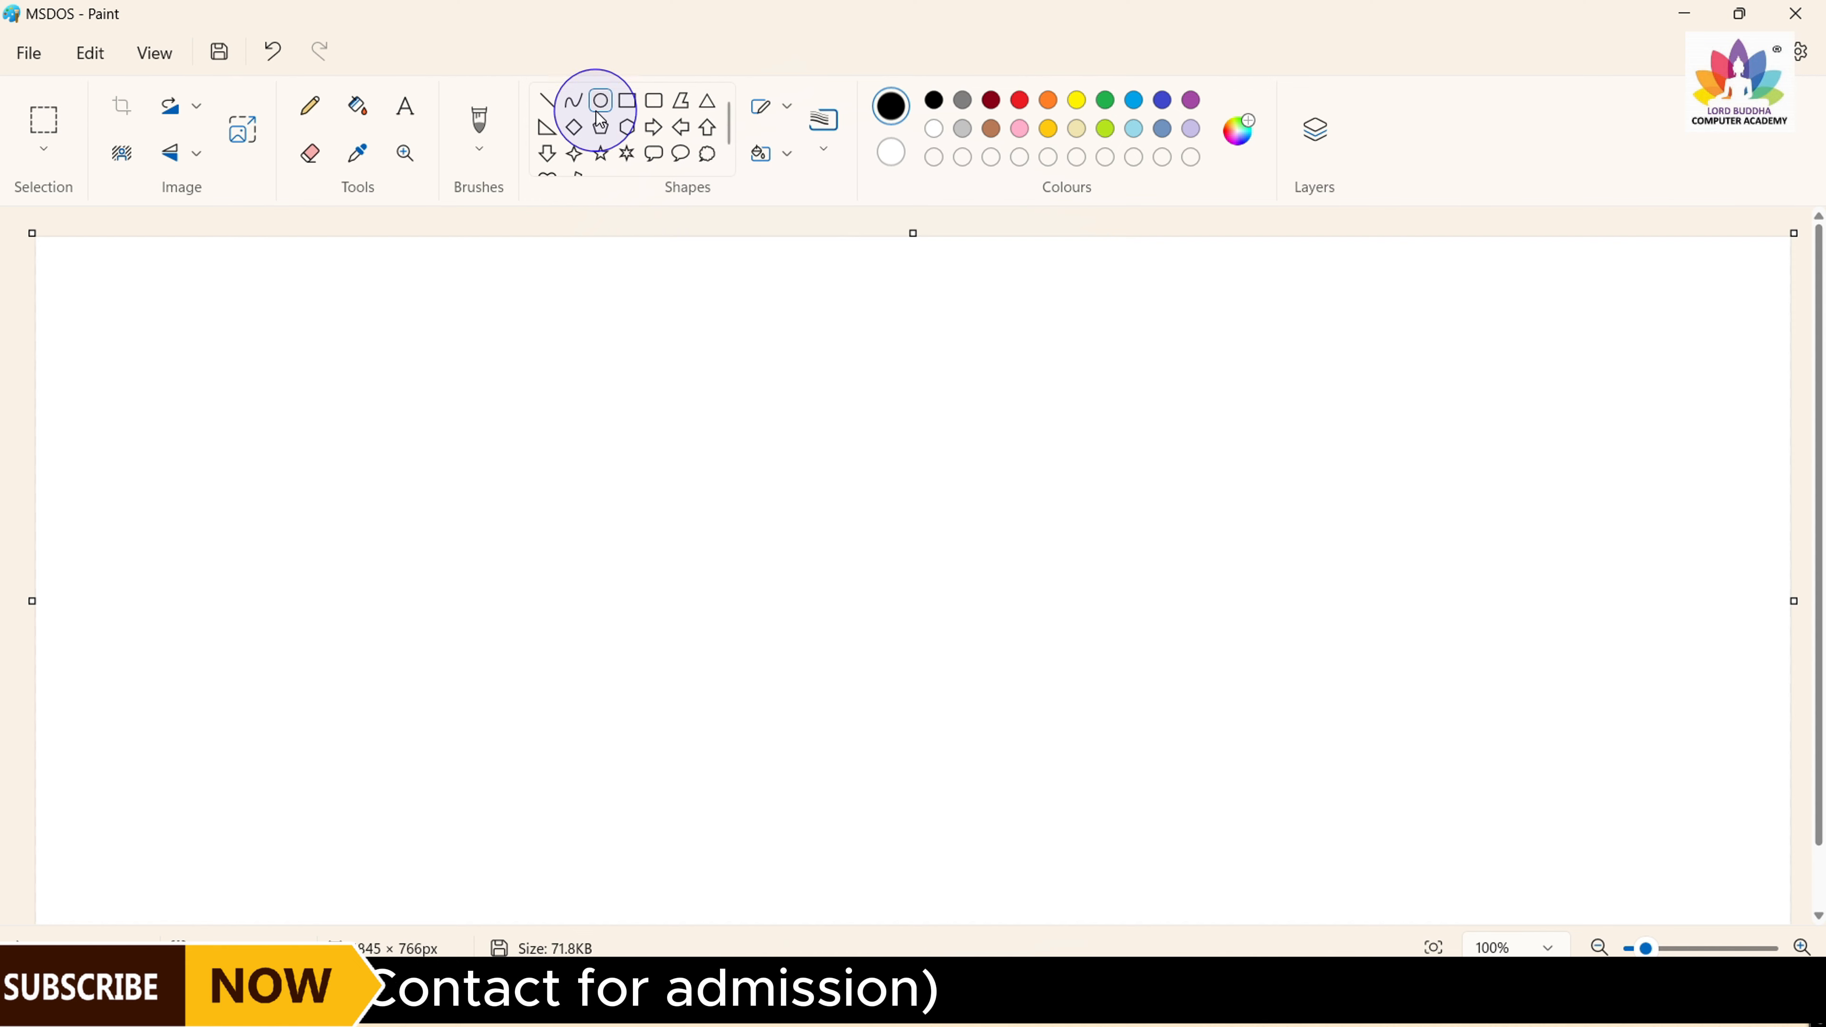
{"action": "left_click_drag", "start_coordinate": [621, 402], "coordinate": [966, 735]}
{"action": "left_click", "coordinate": [1132, 104]}
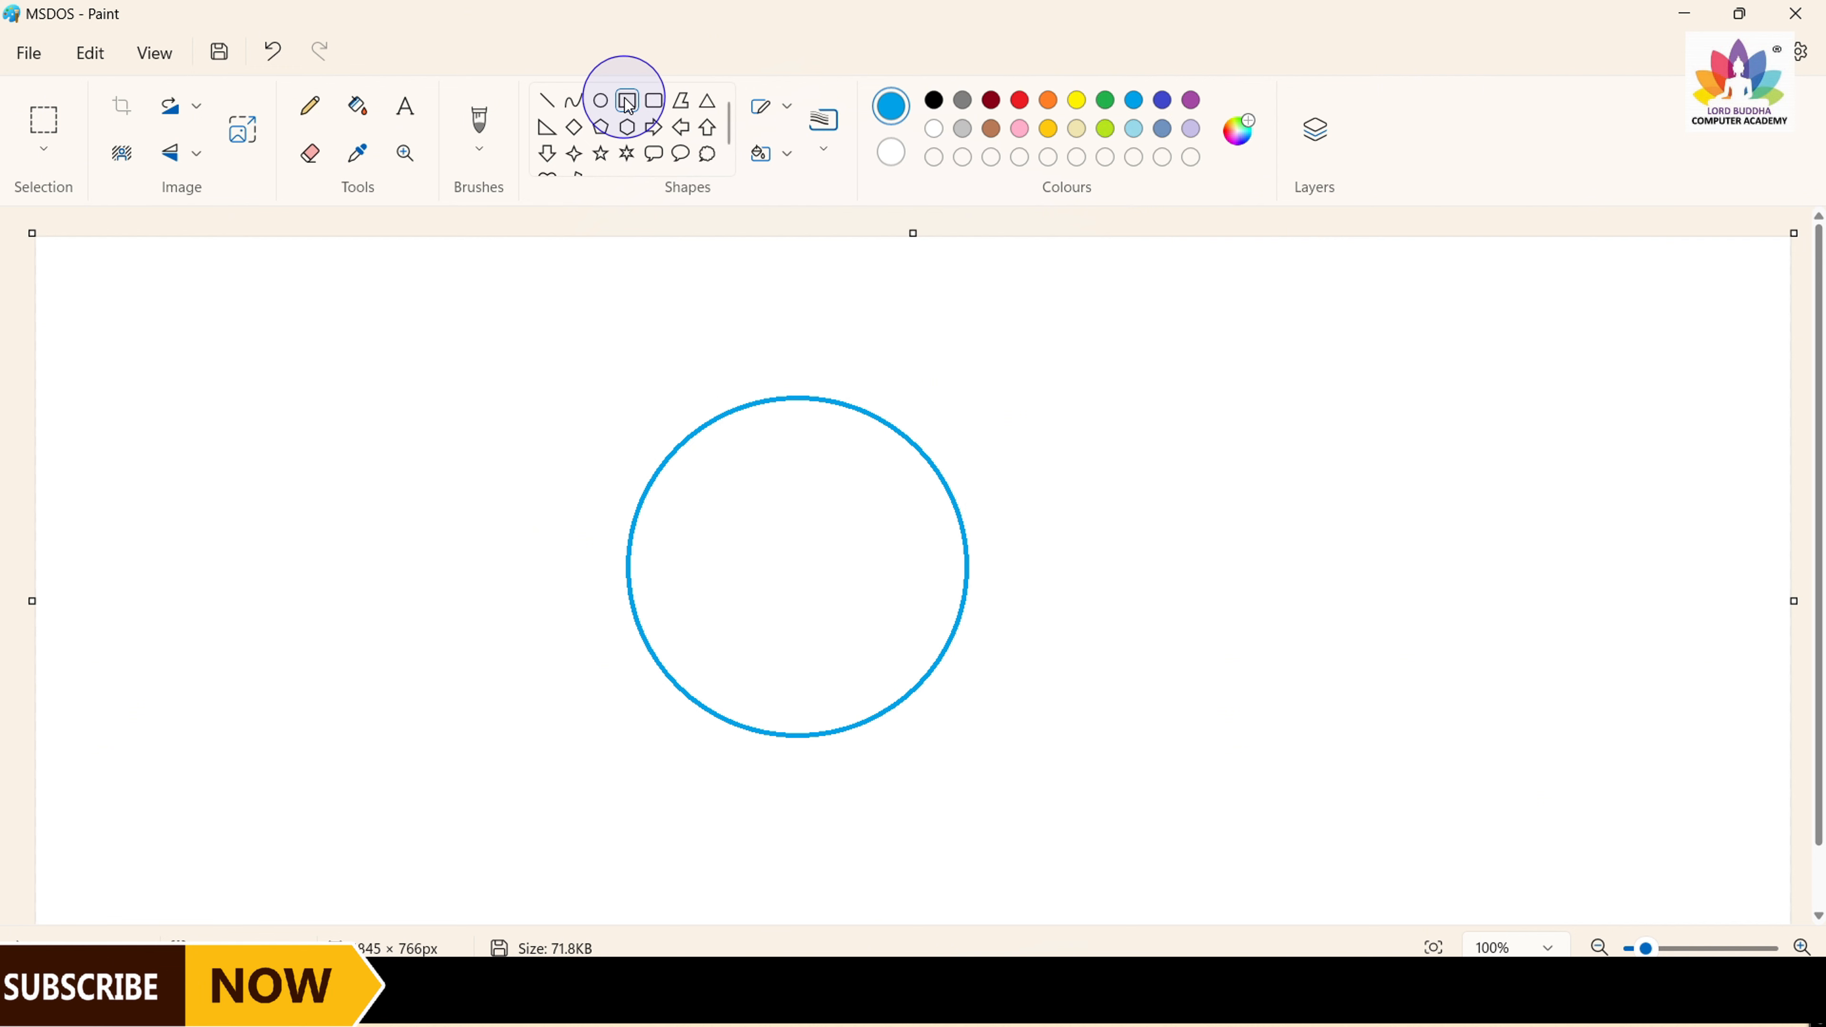
Draw a small light blue circle at the centre of the large one and fill the ring between them with the same blue
{"action": "left_click", "coordinate": [601, 100]}
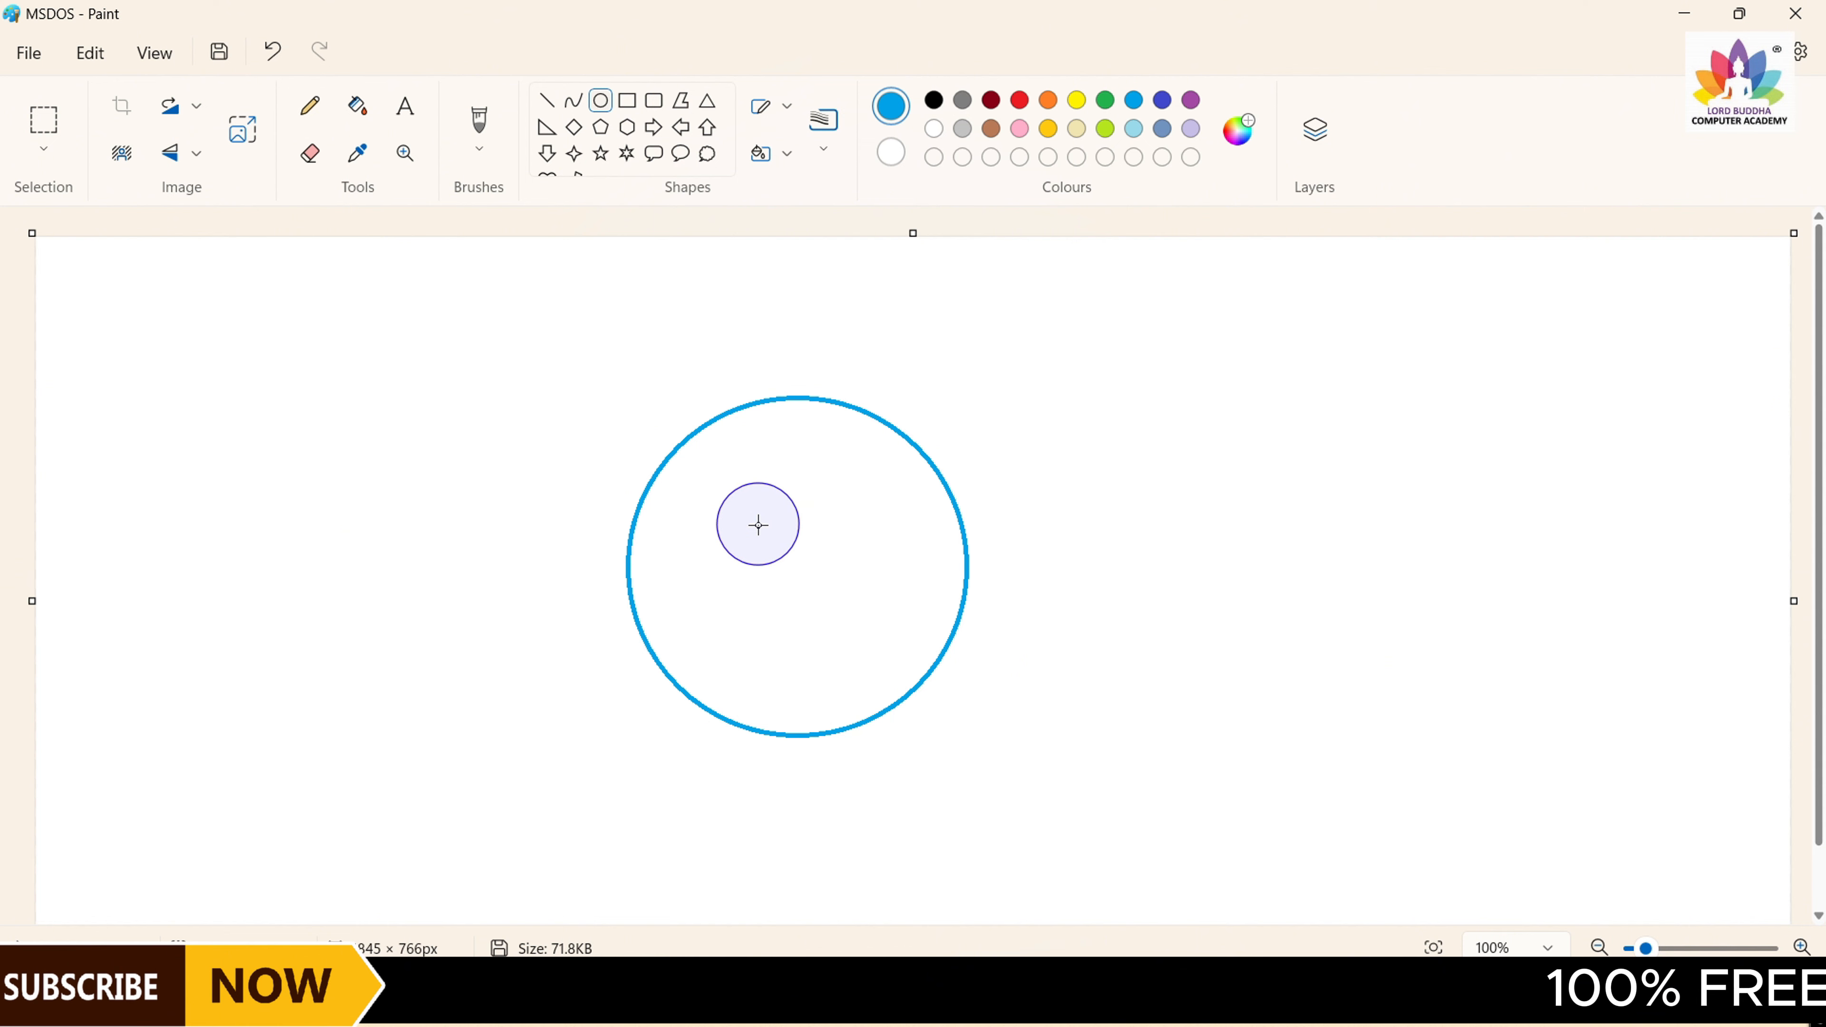
{"action": "left_click_drag", "start_coordinate": [758, 525], "coordinate": [846, 611]}
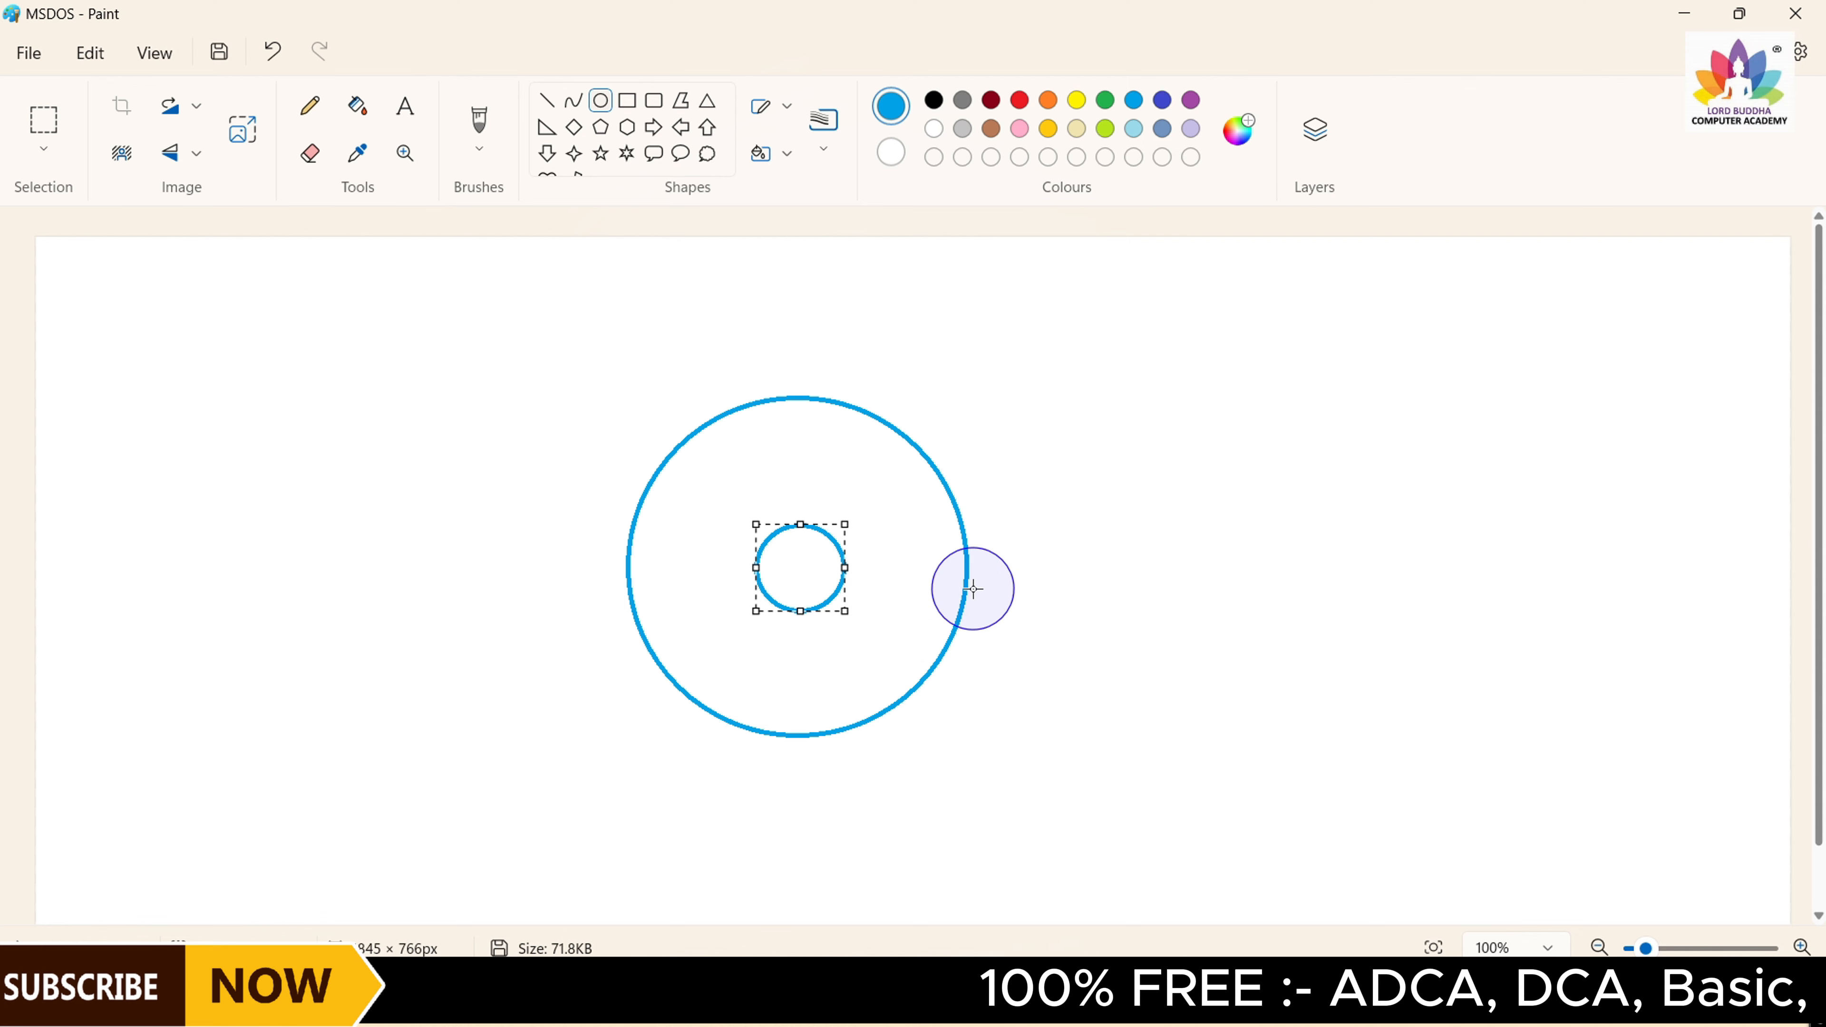
{"action": "left_click", "coordinate": [876, 499]}
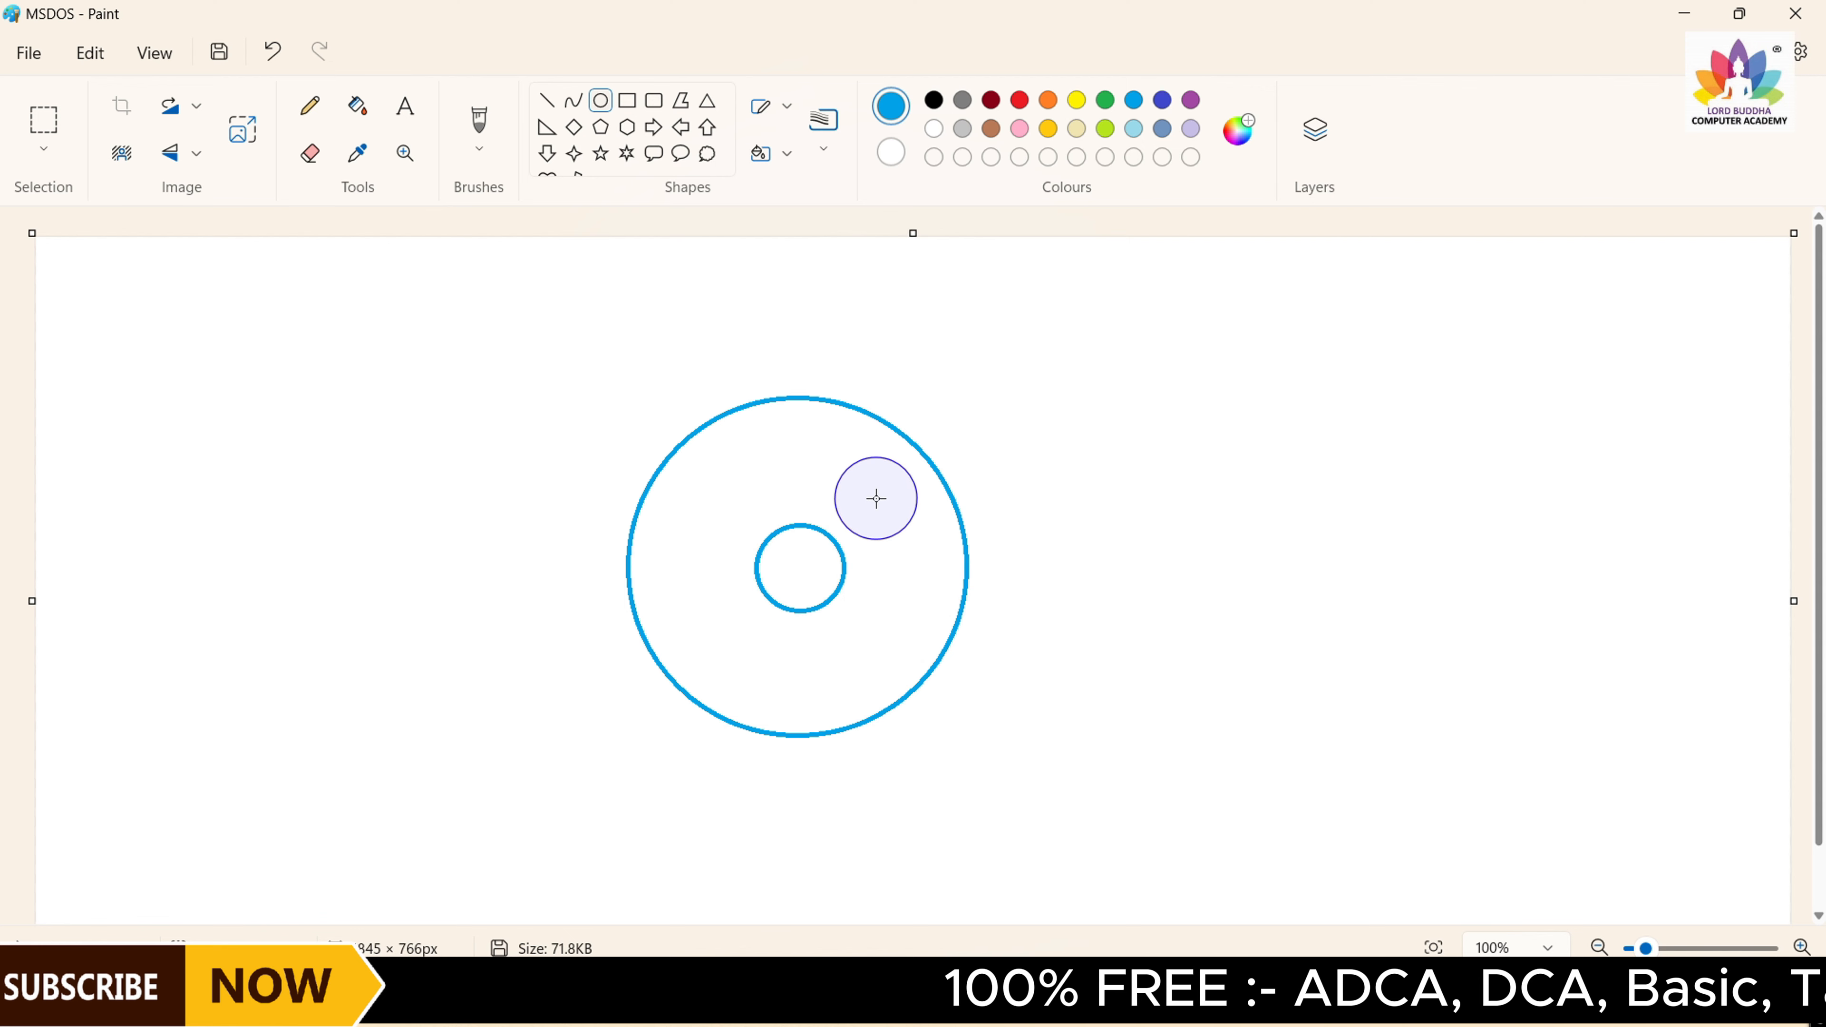
{"action": "left_click", "coordinate": [357, 107]}
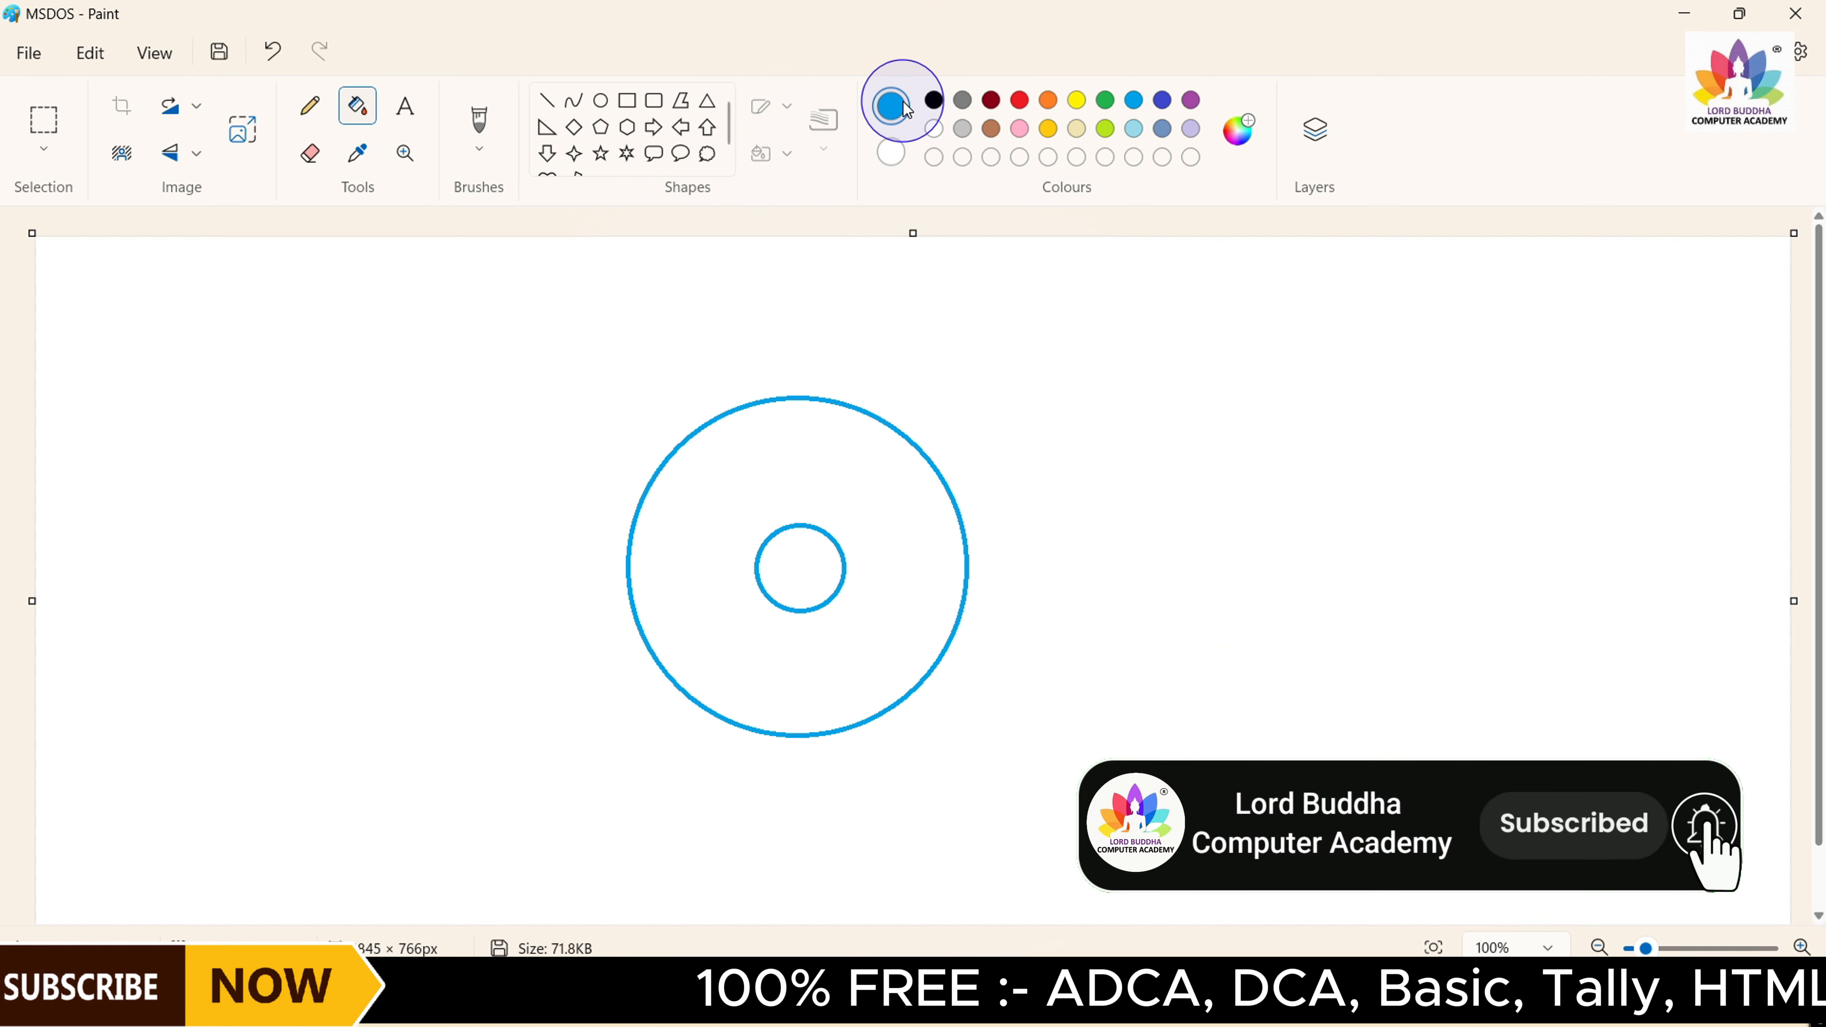
{"action": "left_click", "coordinate": [790, 466]}
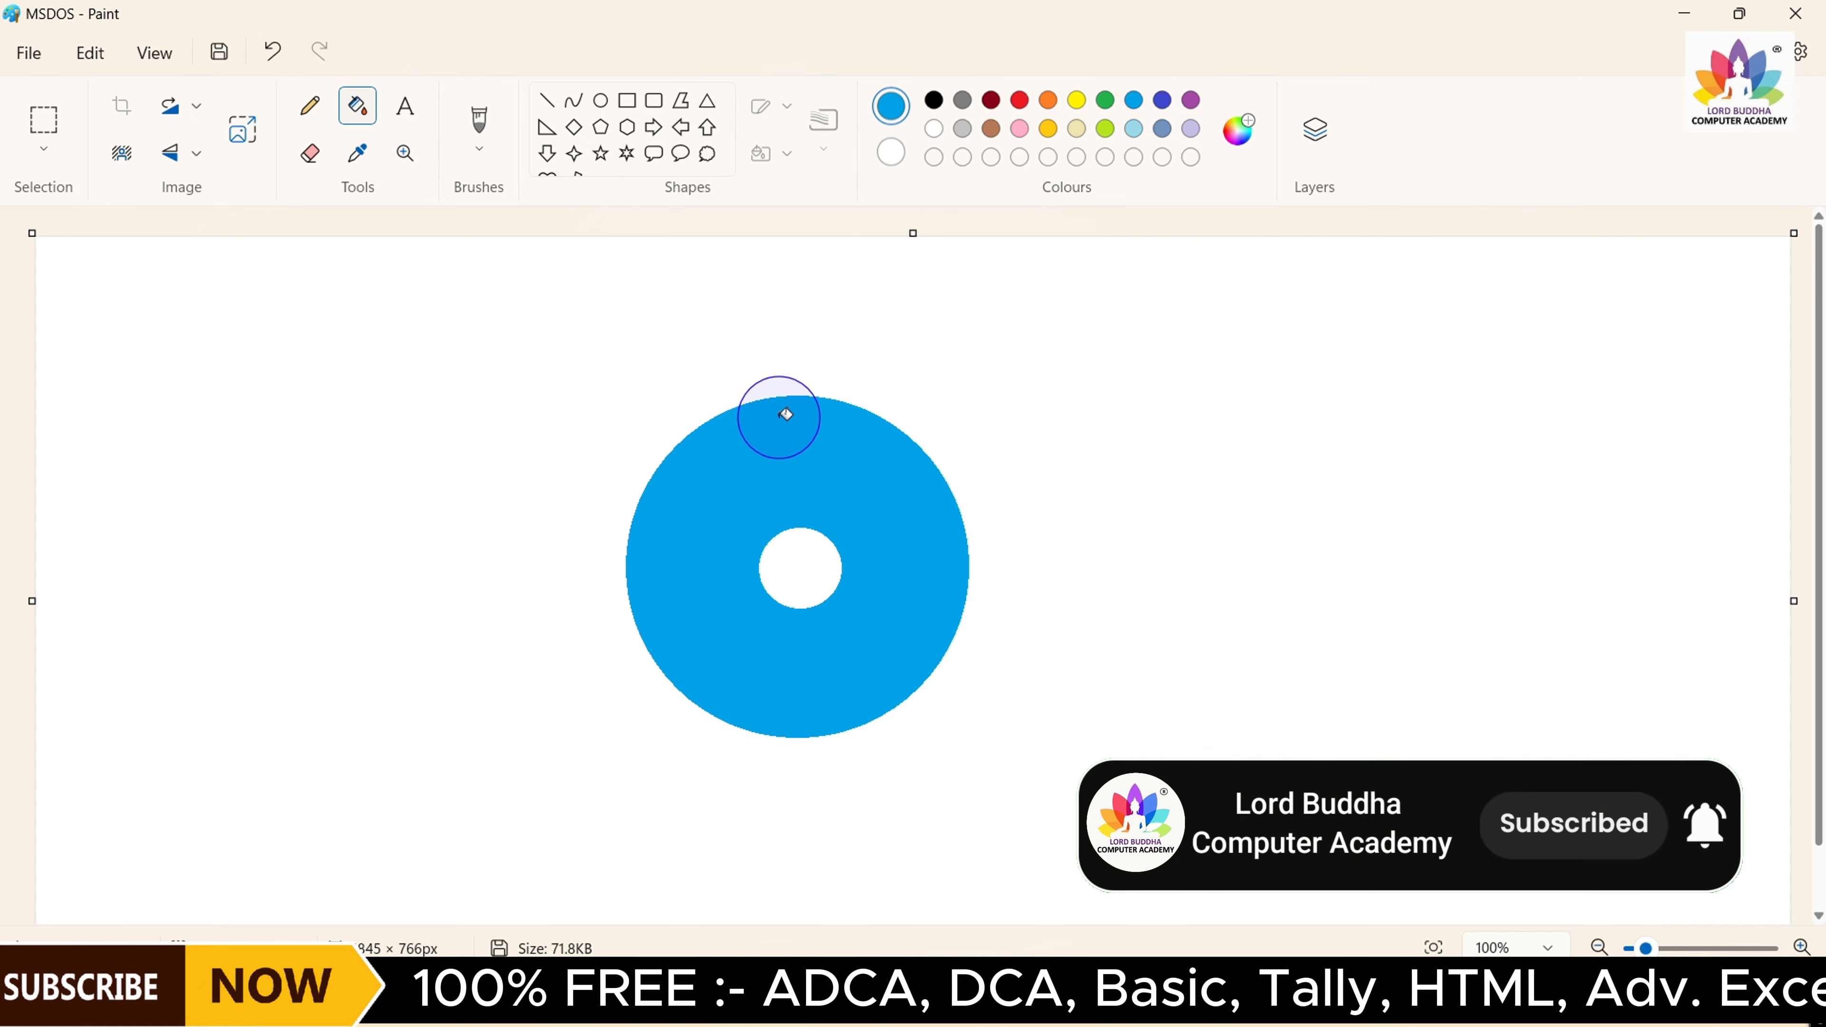
Draw a narrow upright rectangle with a white outline from inside the small circle down past the large circle's lower edge
{"action": "left_click", "coordinate": [627, 106]}
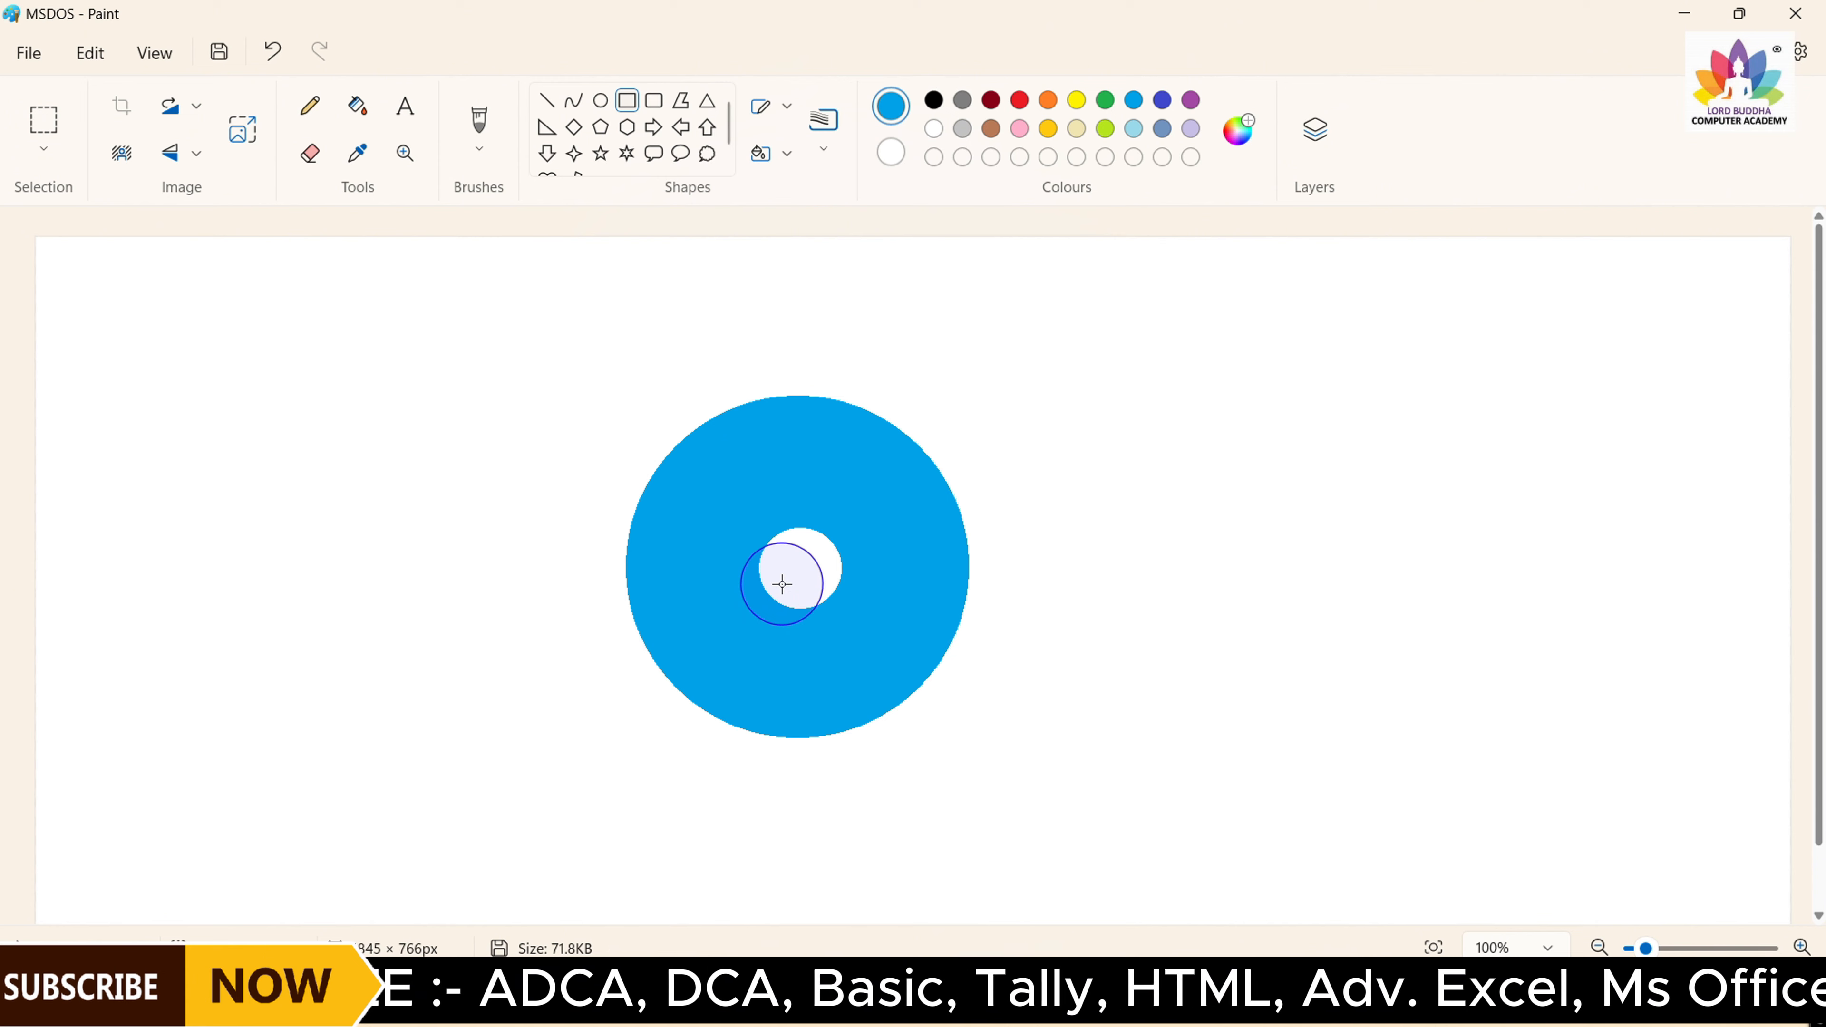
{"action": "left_click_drag", "start_coordinate": [782, 584], "coordinate": [813, 769]}
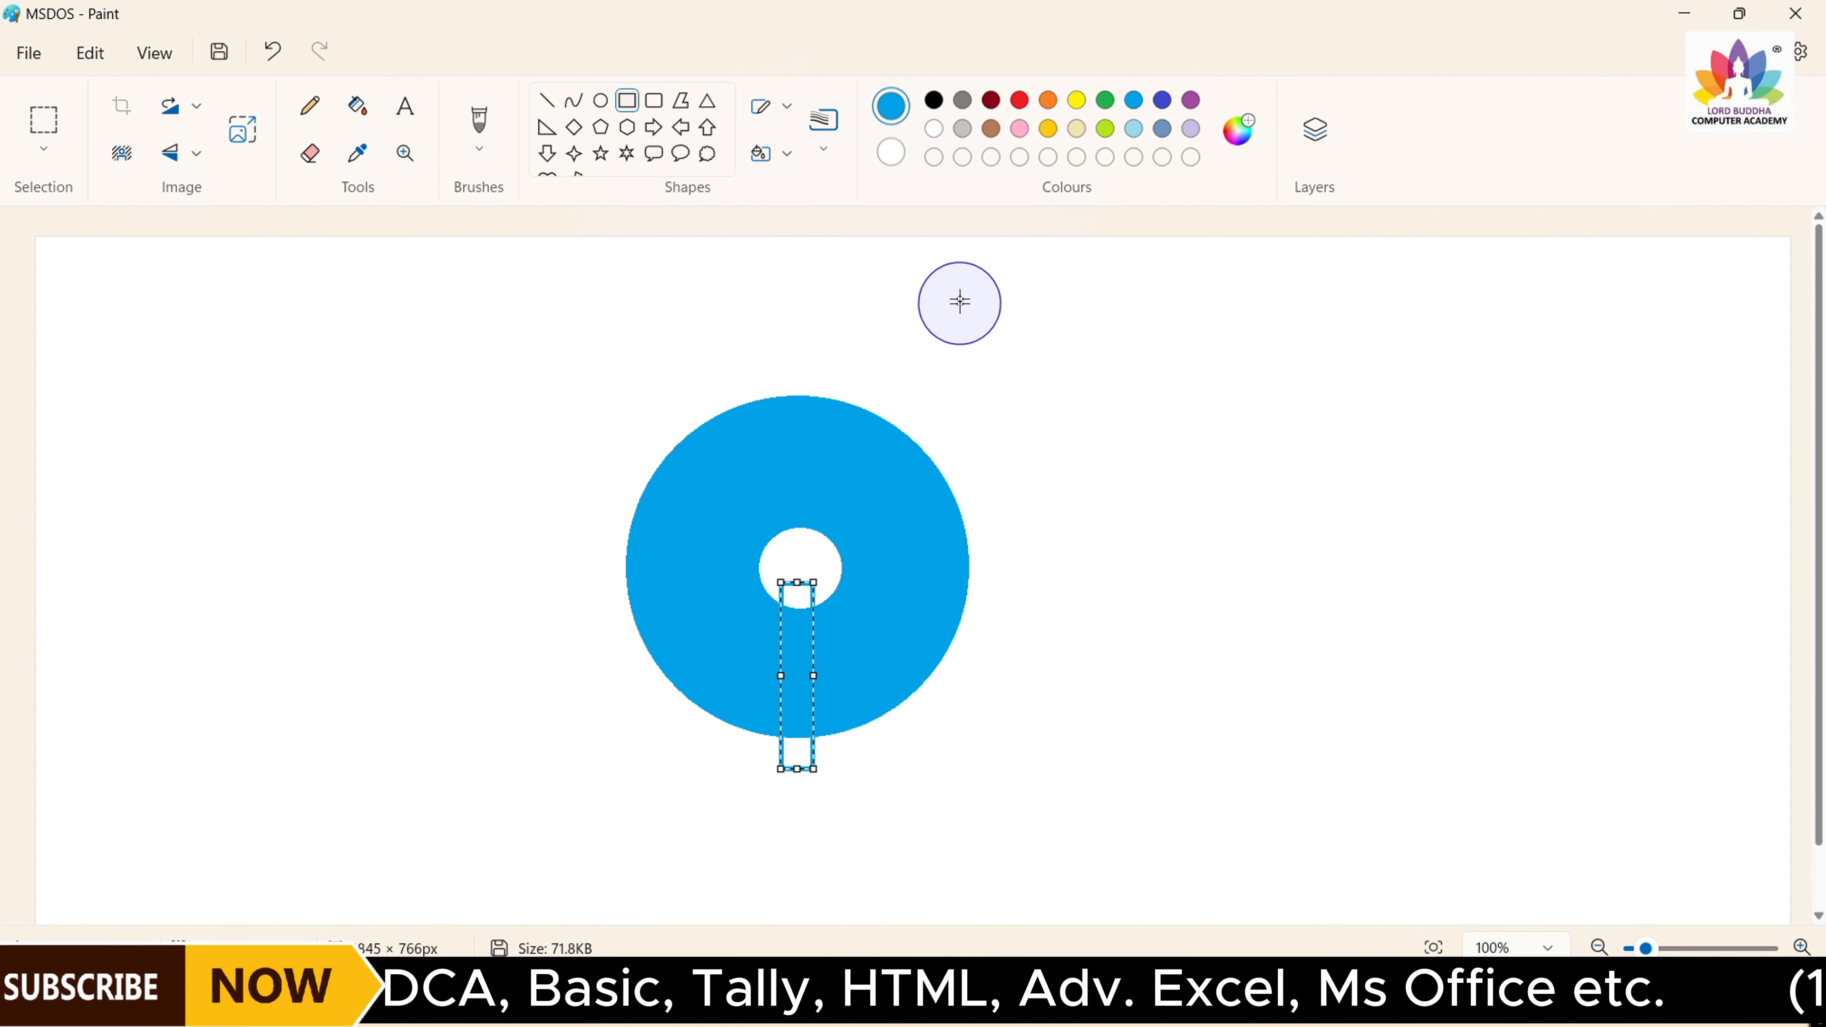
{"action": "left_click", "coordinate": [933, 129]}
{"action": "left_click", "coordinate": [932, 130]}
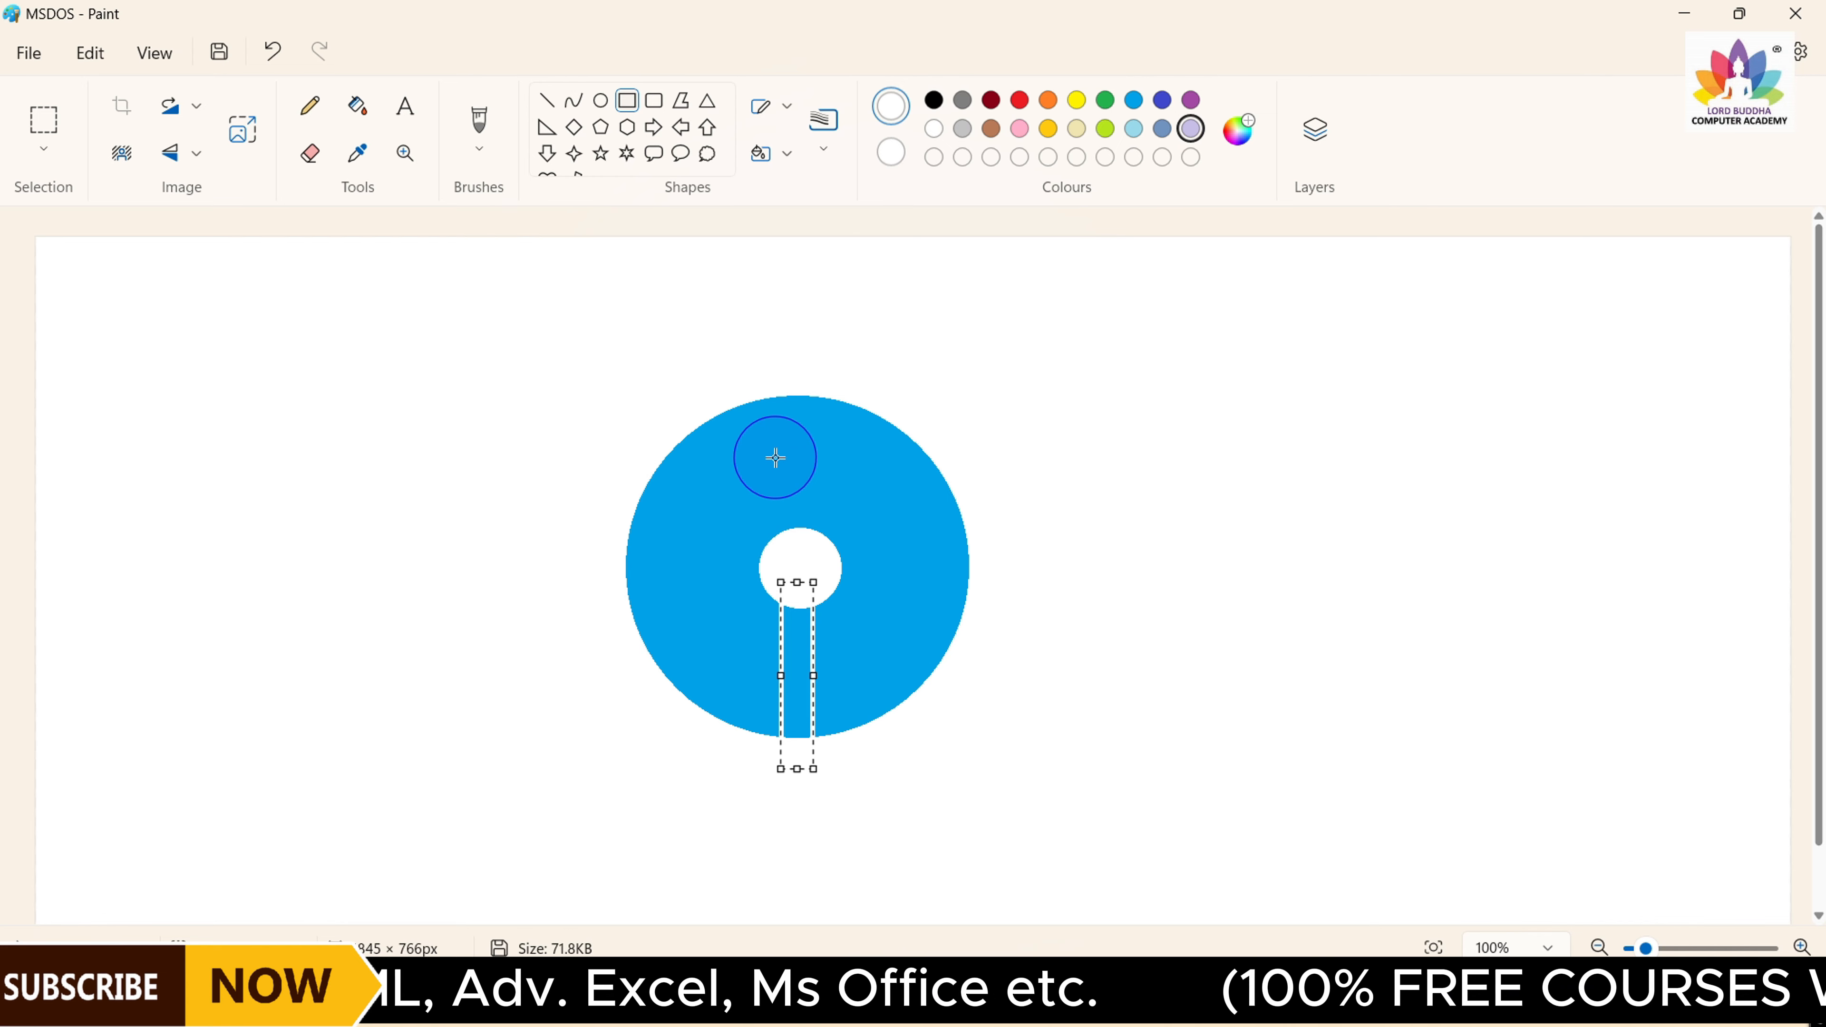
Adjust the narrow rectangle's width, nudge it sideways until centred under the white hole, and fill its blue interior with white
{"action": "left_click_drag", "start_coordinate": [782, 582], "coordinate": [794, 581]}
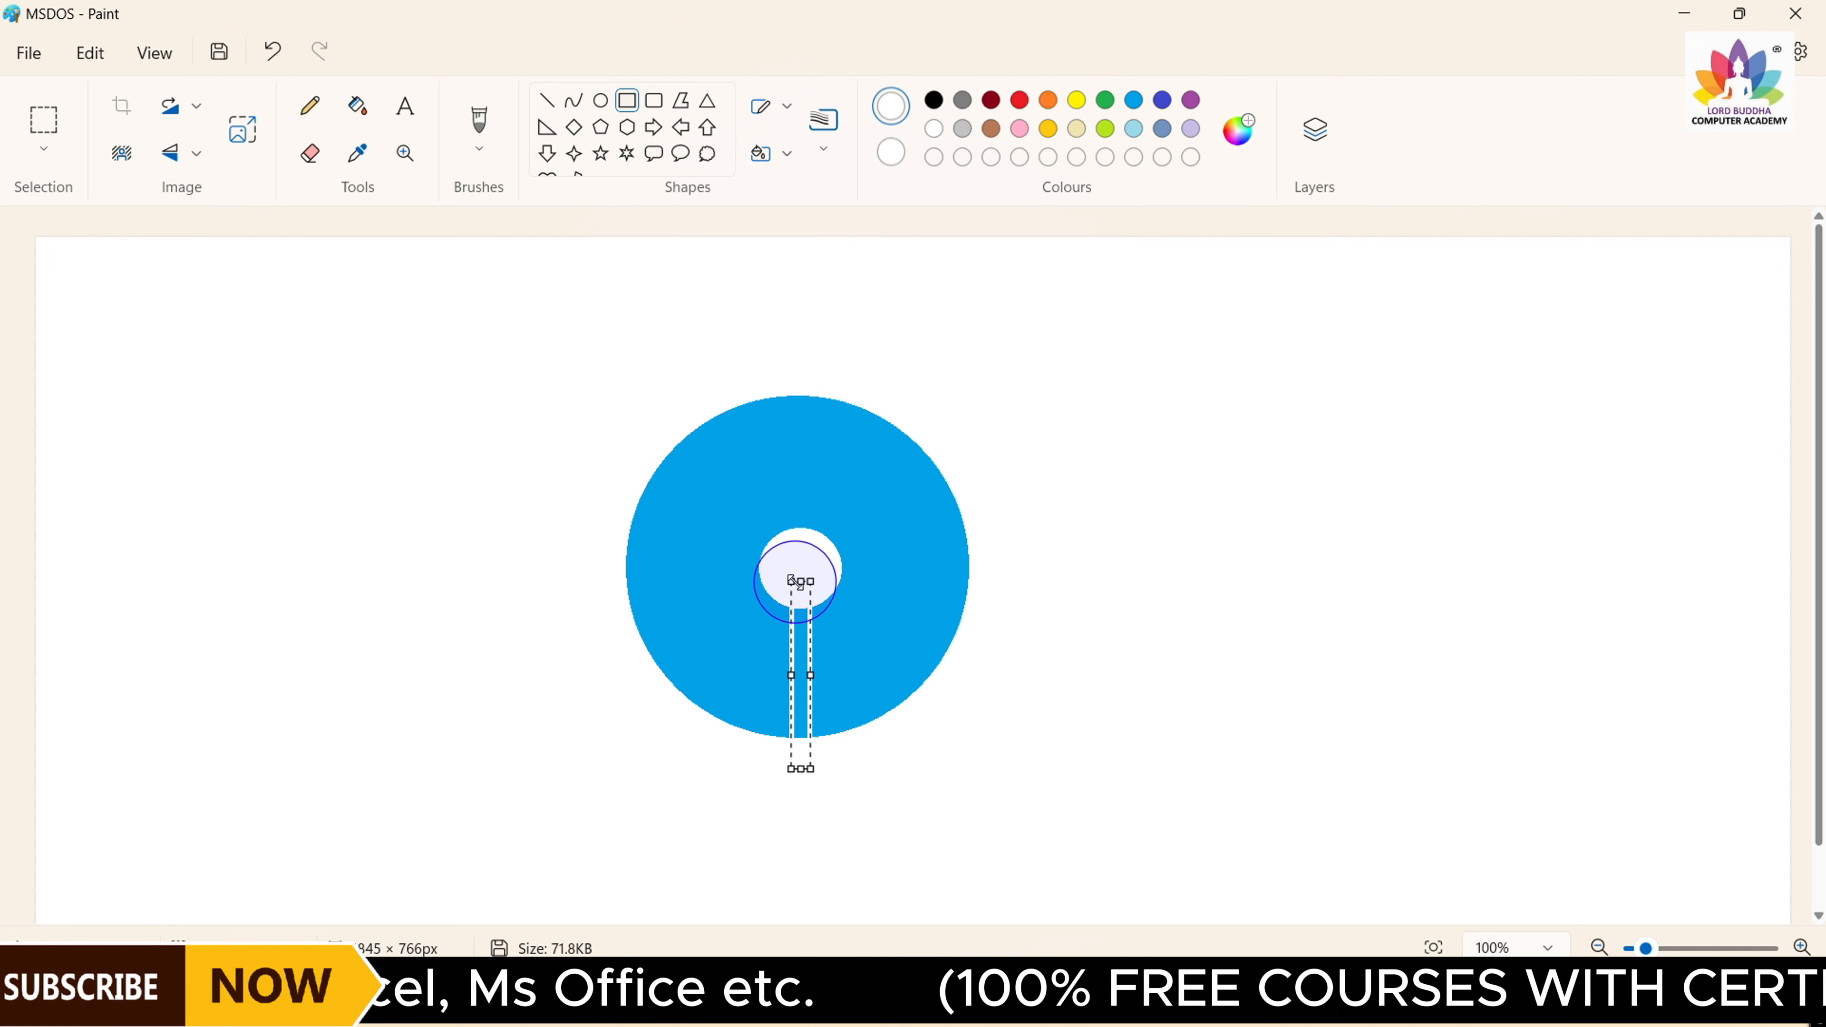
{"action": "key", "text": "Left"}
{"action": "key", "text": "Left"}
{"action": "key", "text": "Left"}
{"action": "key", "text": "Left"}
{"action": "key", "text": "Left"}
{"action": "key", "text": "Left"}
{"action": "key", "text": "Left"}
{"action": "key", "text": "Left"}
{"action": "key", "text": "Left"}
{"action": "key", "text": "Left"}
{"action": "key", "text": "Left"}
{"action": "key", "text": "Left"}
{"action": "key", "text": "Left"}
{"action": "key", "text": "Left"}
{"action": "key", "text": "Left"}
{"action": "key", "text": "Left"}
{"action": "key", "text": "Left"}
{"action": "key", "text": "Right"}
{"action": "key", "text": "Right"}
{"action": "key", "text": "Right"}
{"action": "key", "text": "Right"}
{"action": "key", "text": "Right"}
{"action": "key", "text": "Right"}
{"action": "key", "text": "Right"}
{"action": "key", "text": "Right"}
{"action": "key", "text": "Right"}
{"action": "key", "text": "Right"}
{"action": "key", "text": "Right"}
{"action": "key", "text": "Right"}
{"action": "key", "text": "Right"}
{"action": "key", "text": "Right"}
{"action": "key", "text": "Right"}
{"action": "key", "text": "Right"}
{"action": "key", "text": "Right"}
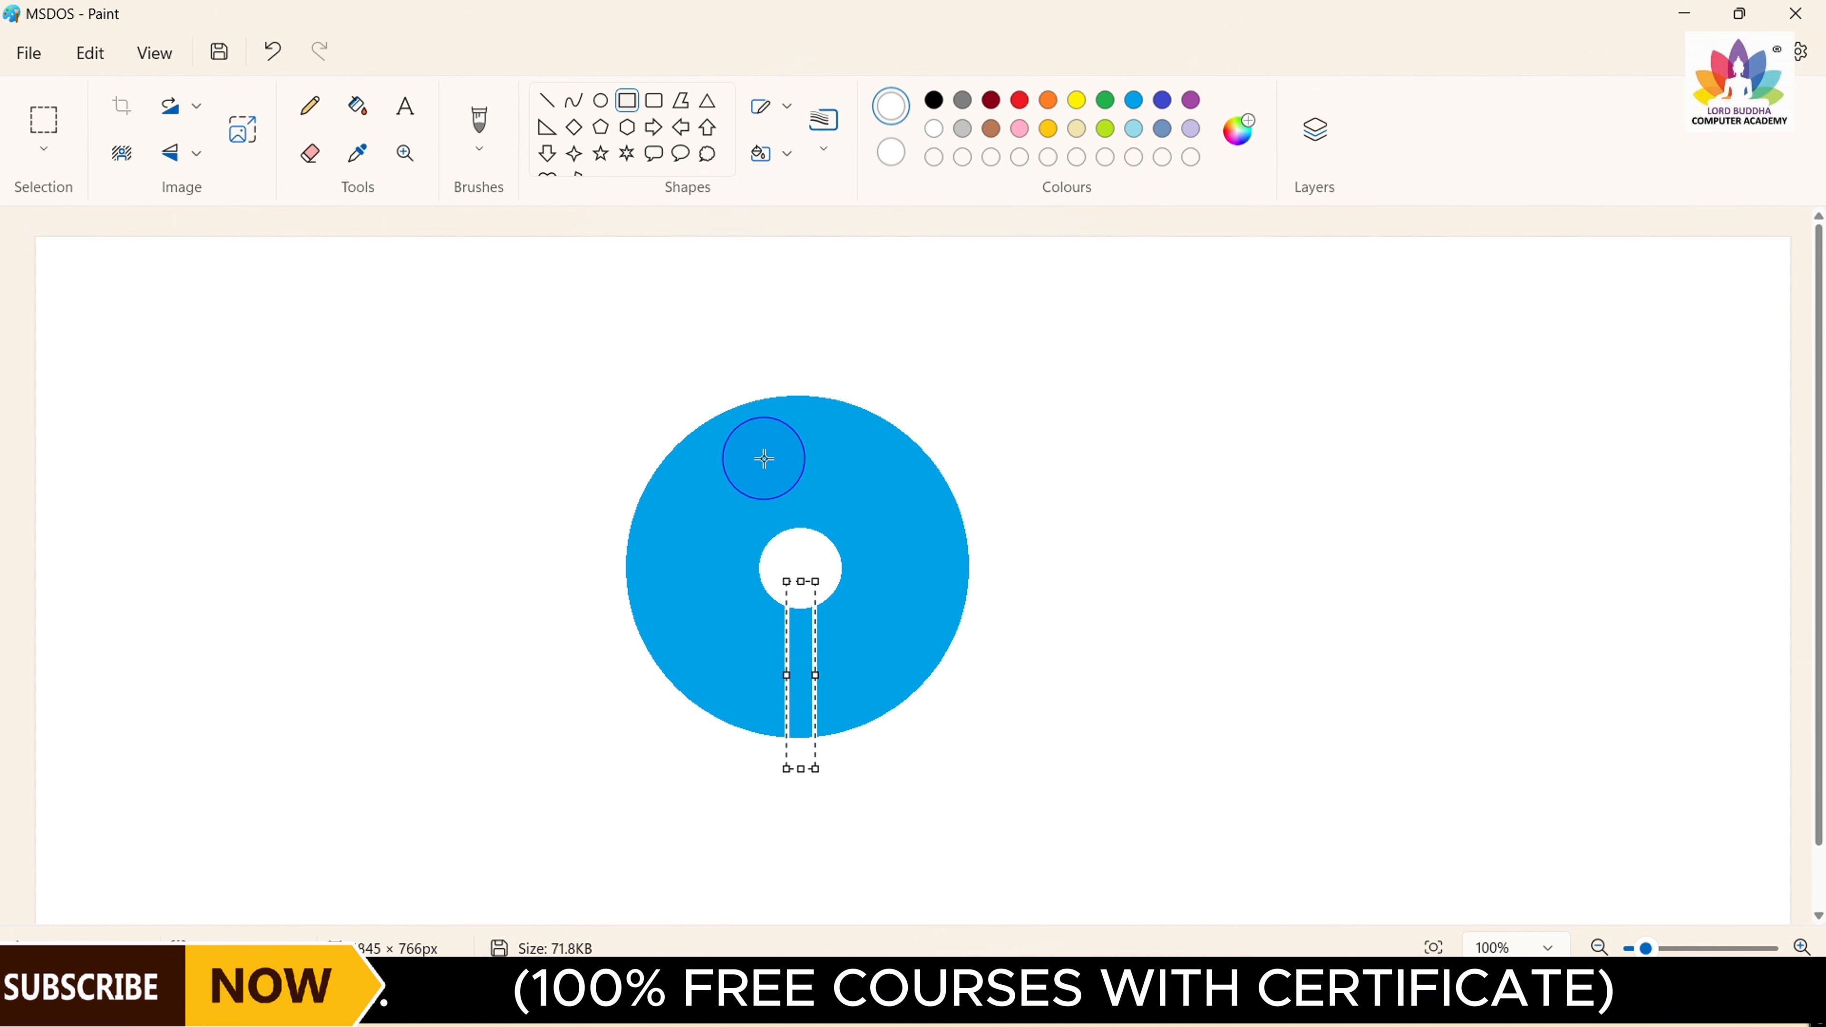
{"action": "key", "text": "Left"}
{"action": "key", "text": "Left"}
{"action": "key", "text": "Left"}
{"action": "key", "text": "Left"}
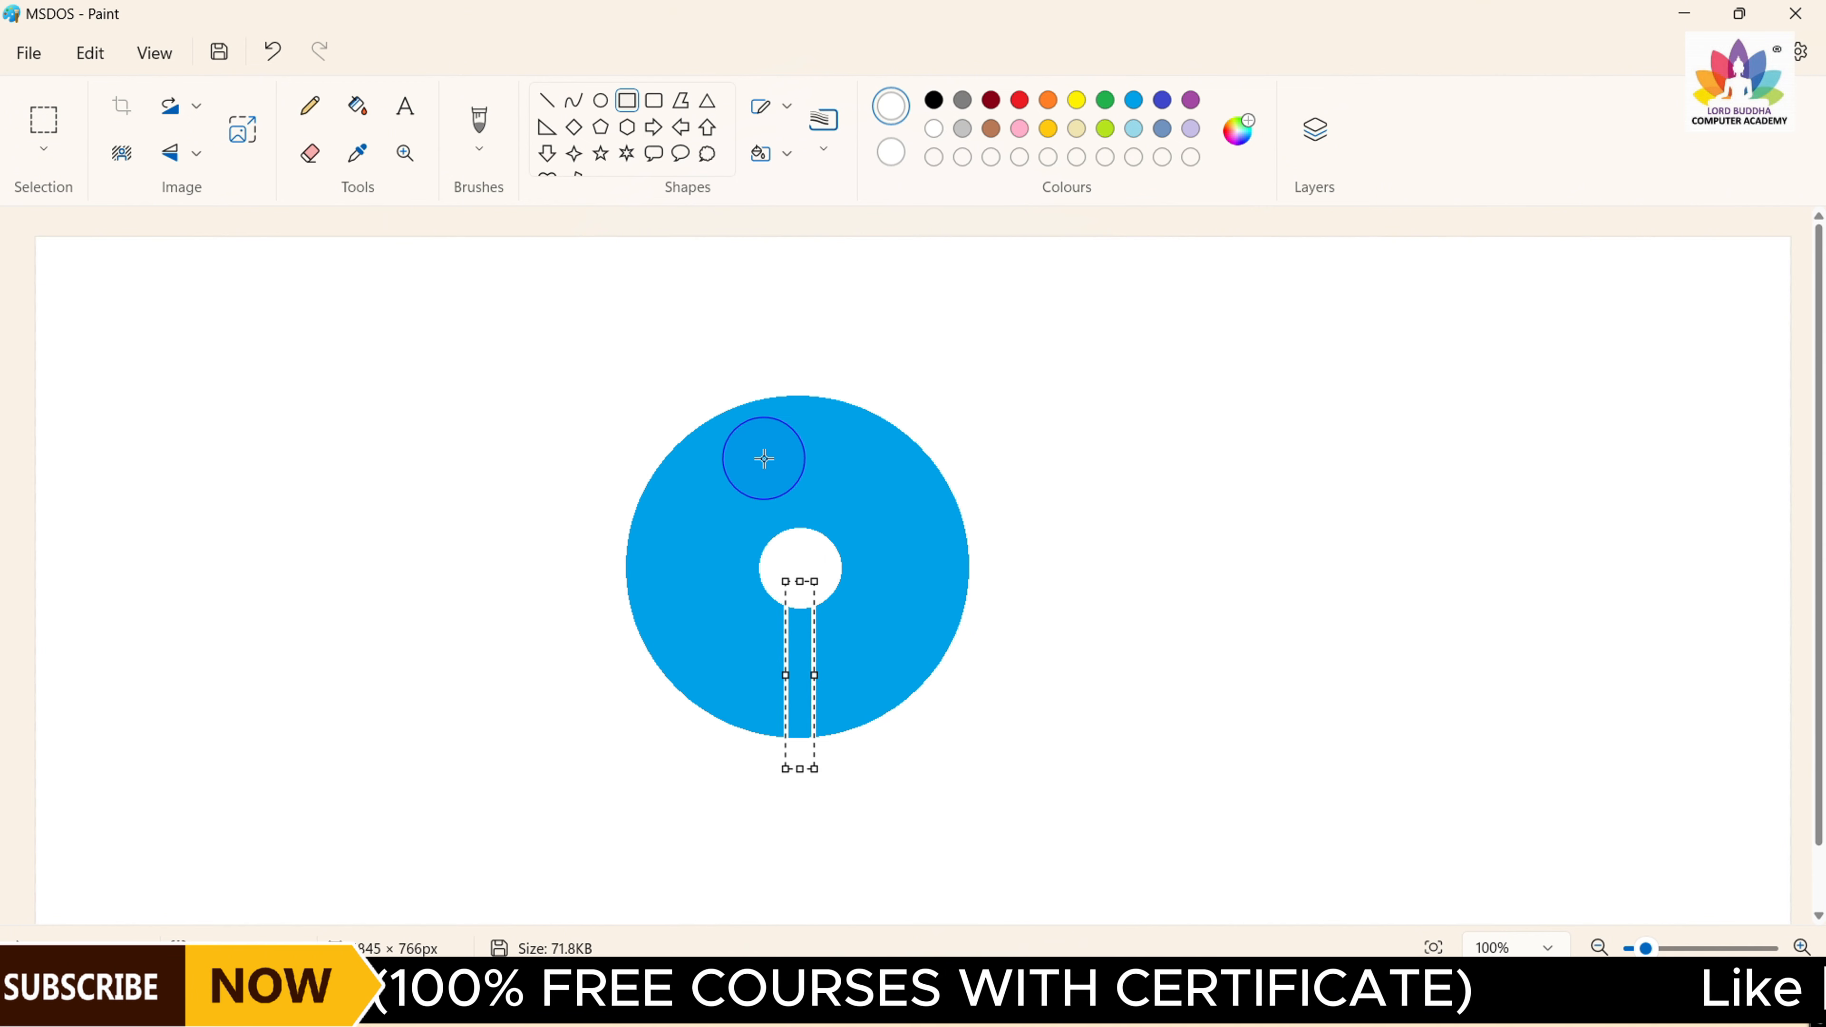
{"action": "left_click", "coordinate": [357, 105]}
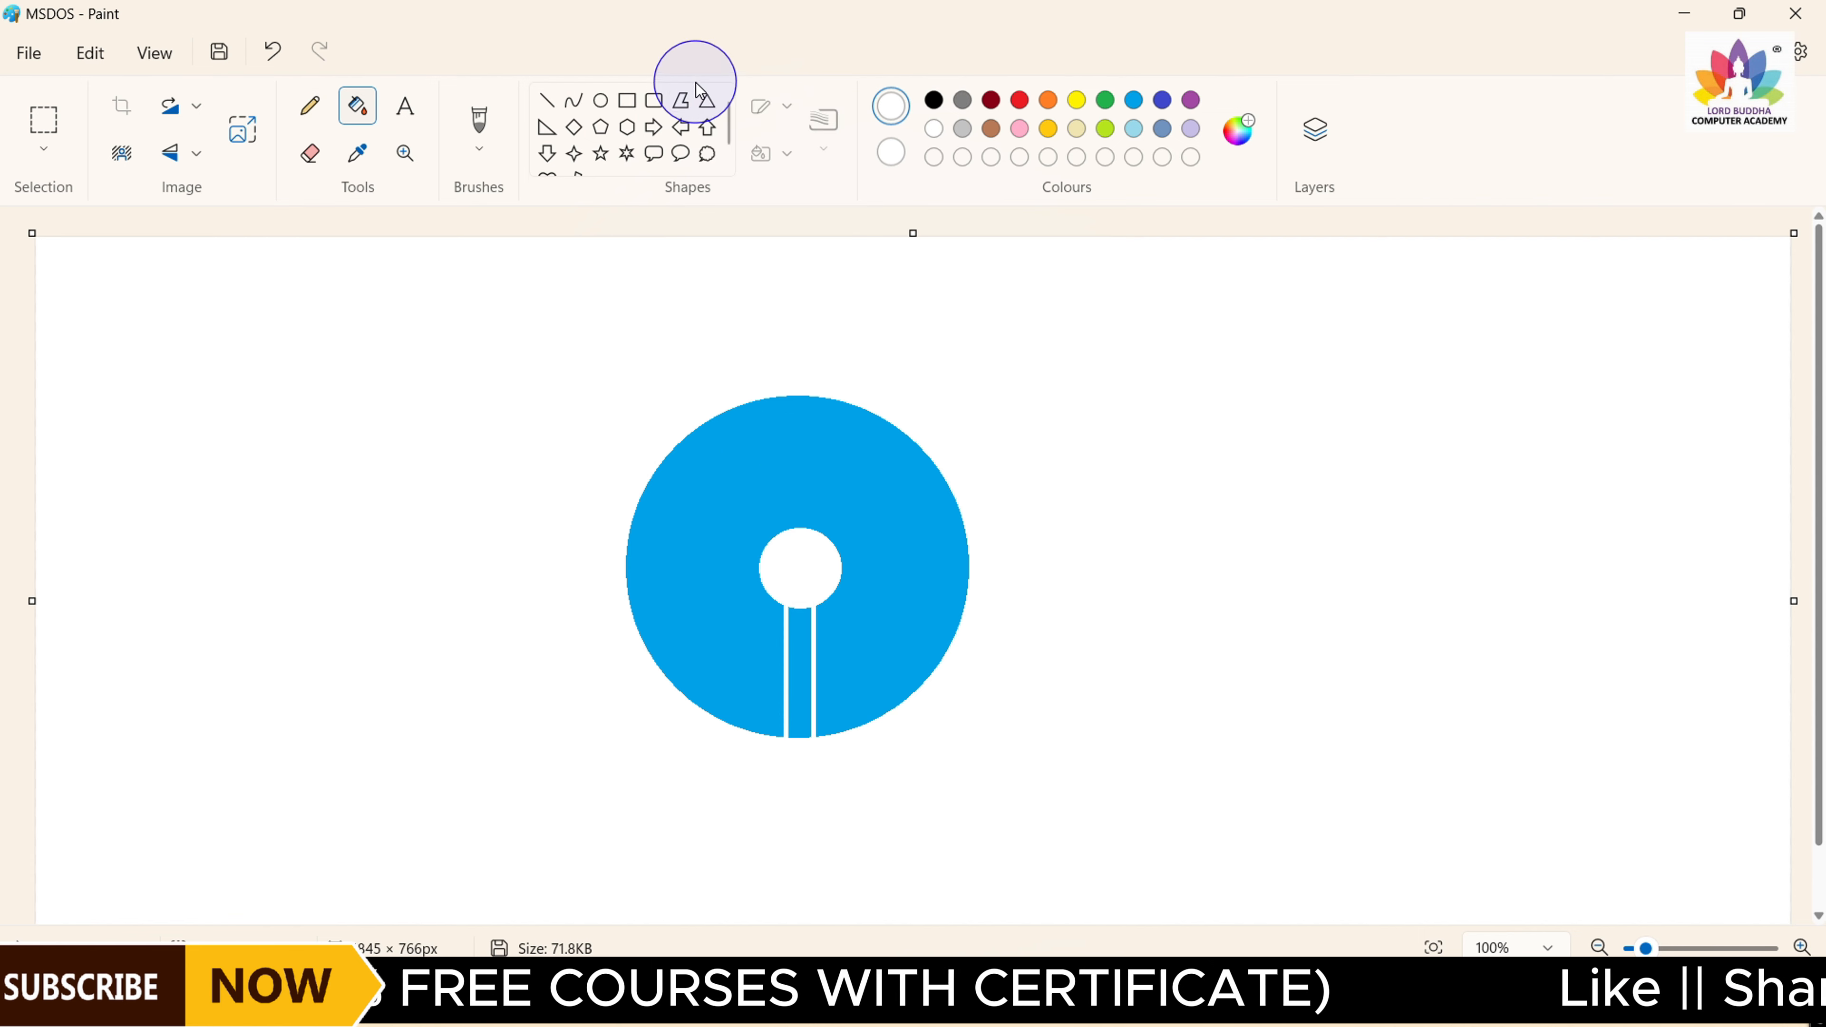
{"action": "left_click", "coordinate": [798, 654]}
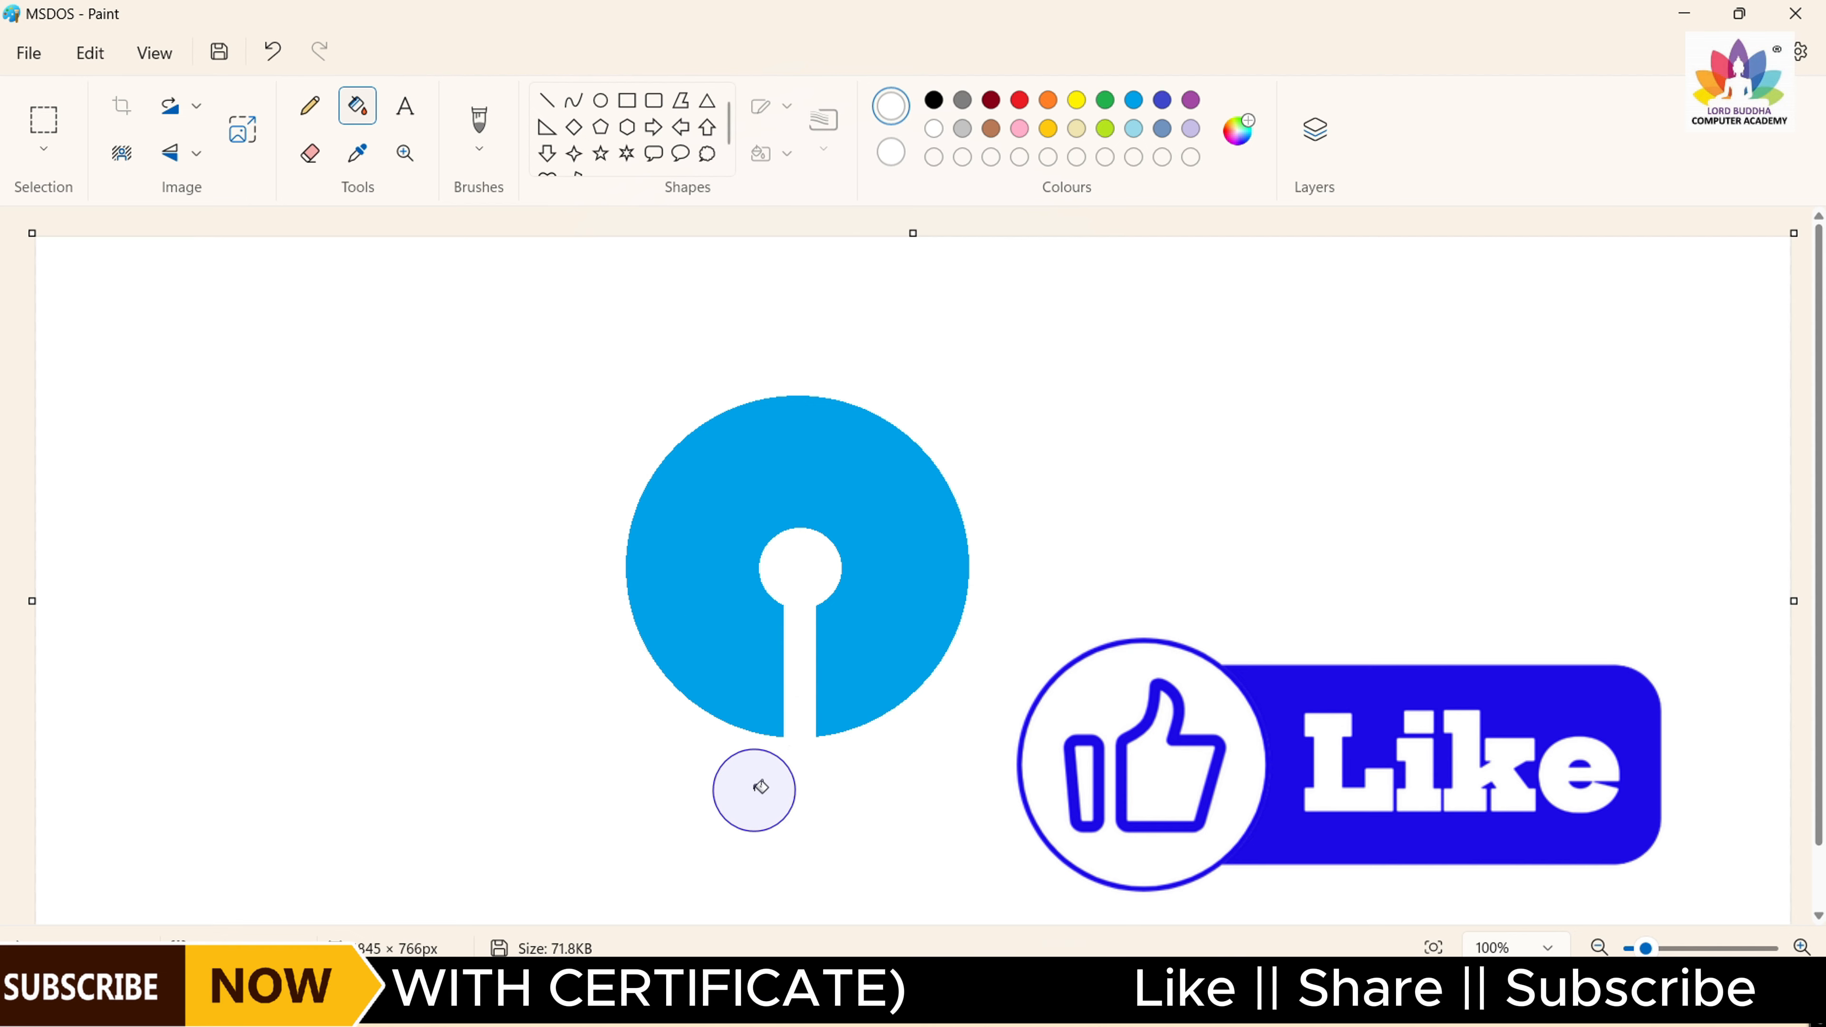
Add the bold purple caption SBI in Calibri size 72, widened to fit one line and placed just below the keyhole circle
{"action": "left_click", "coordinate": [404, 105]}
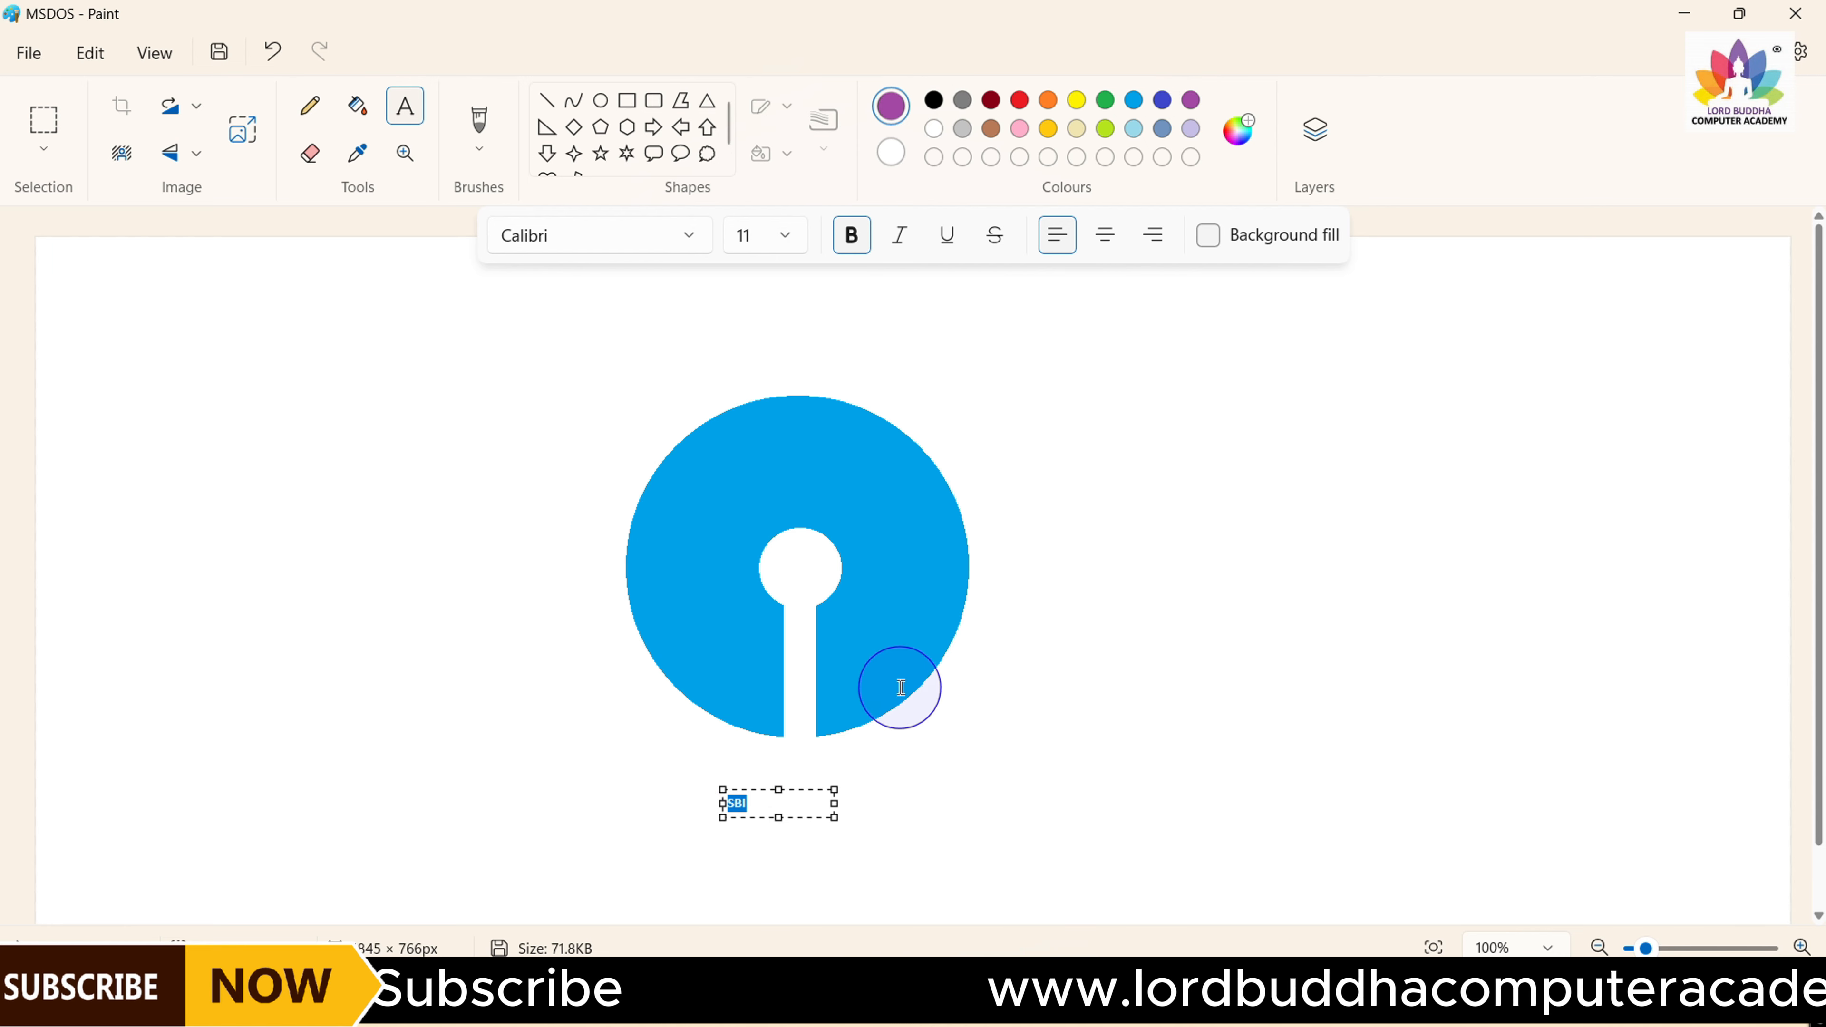
{"action": "left_click", "coordinate": [759, 239]}
{"action": "type", "text": "72"}
{"action": "key", "text": "Return"}
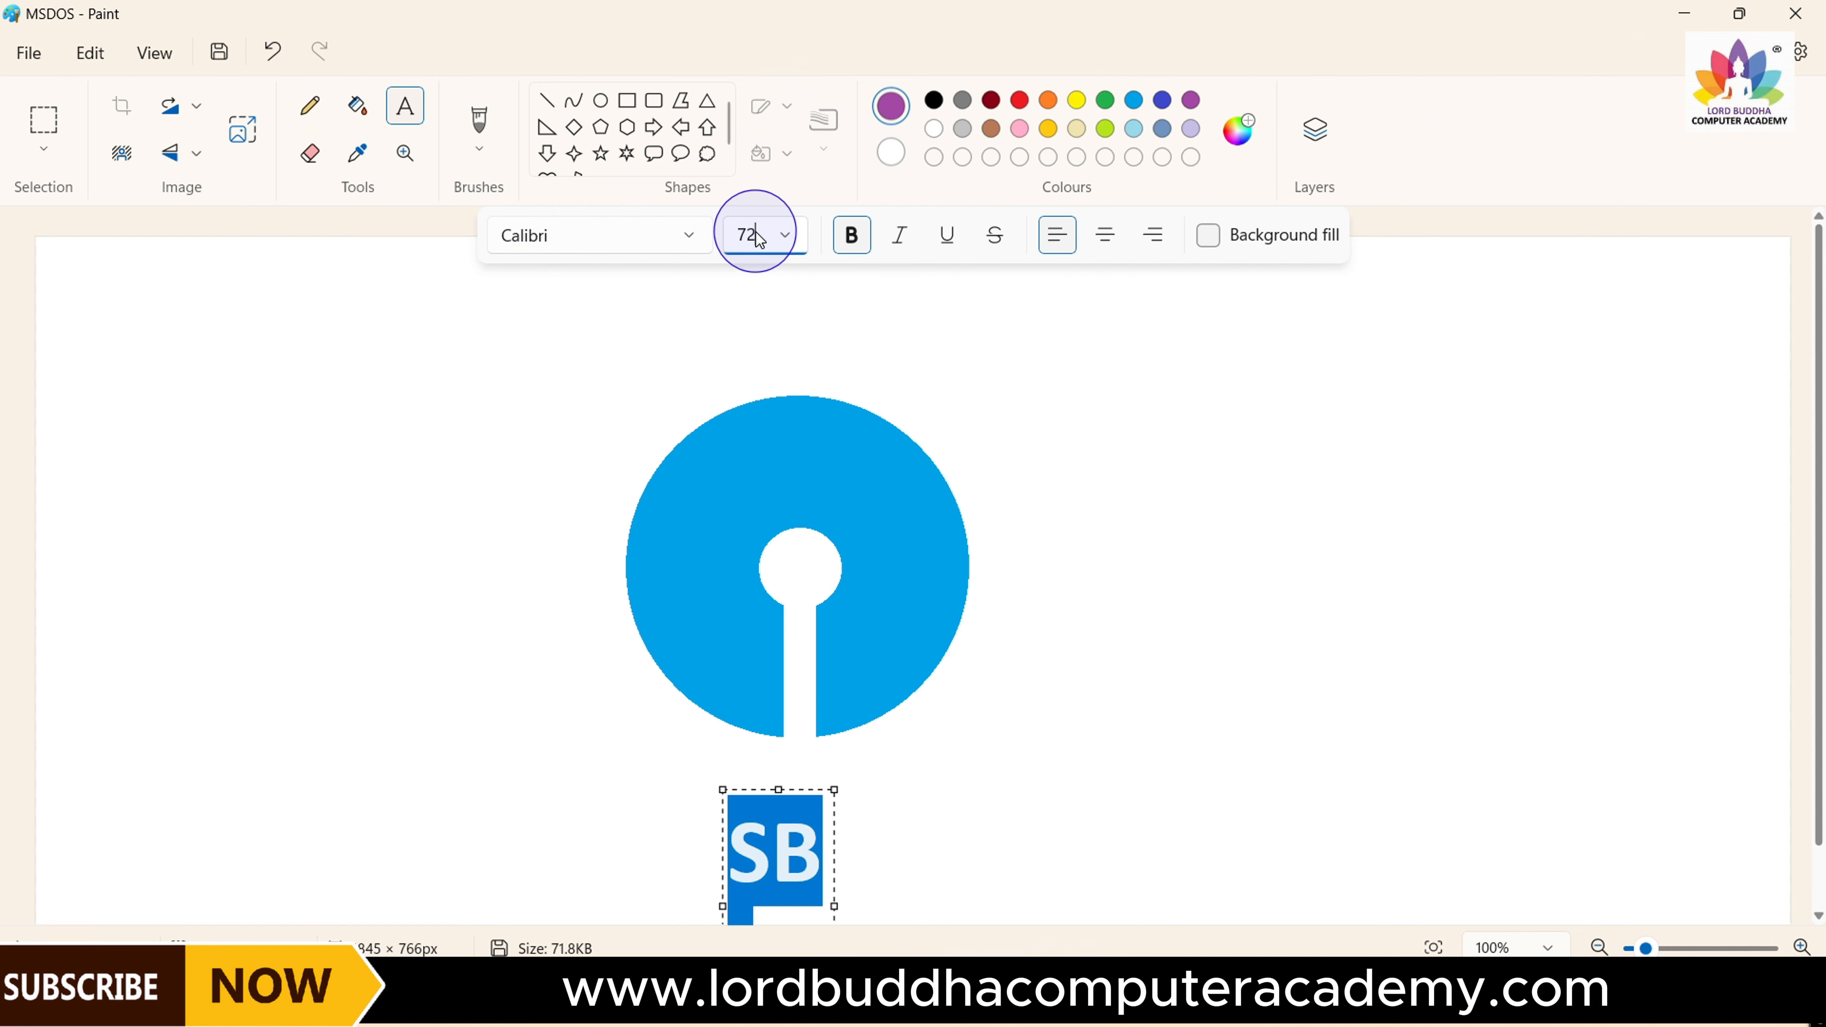
{"action": "left_click_drag", "start_coordinate": [1813, 584], "coordinate": [1811, 676]}
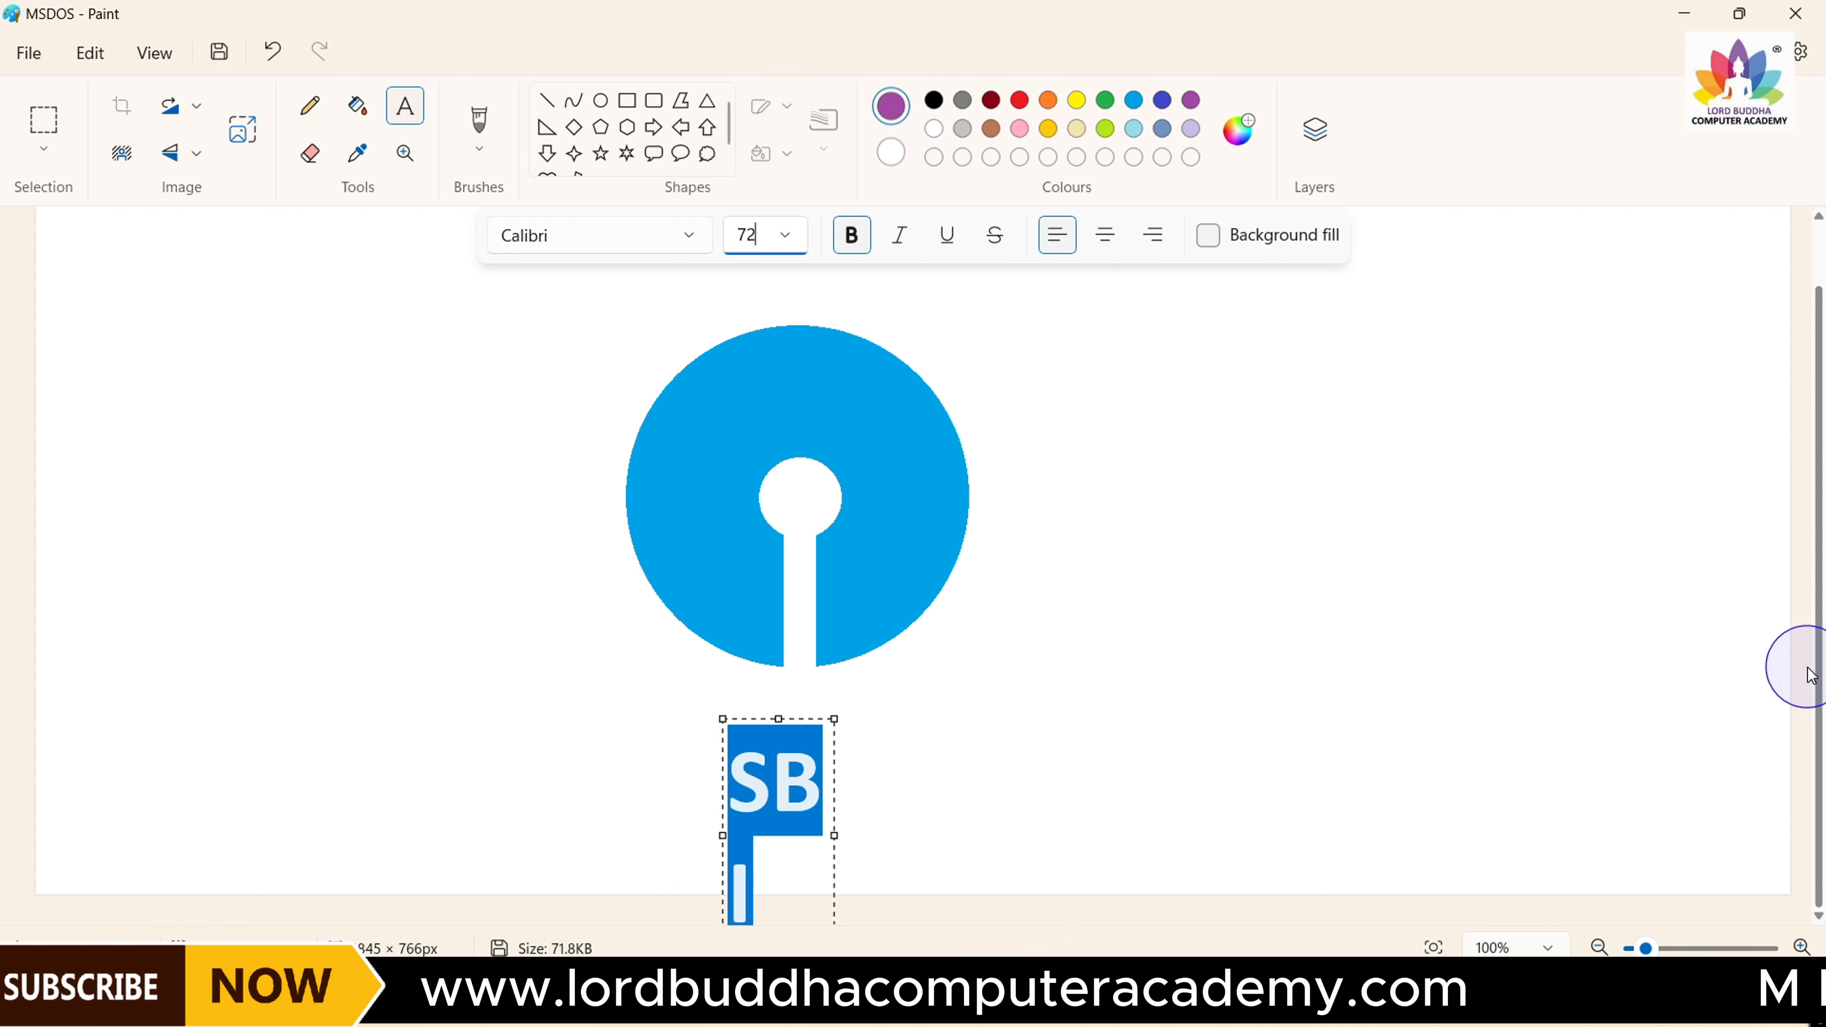
{"action": "left_click_drag", "start_coordinate": [837, 835], "coordinate": [869, 835]}
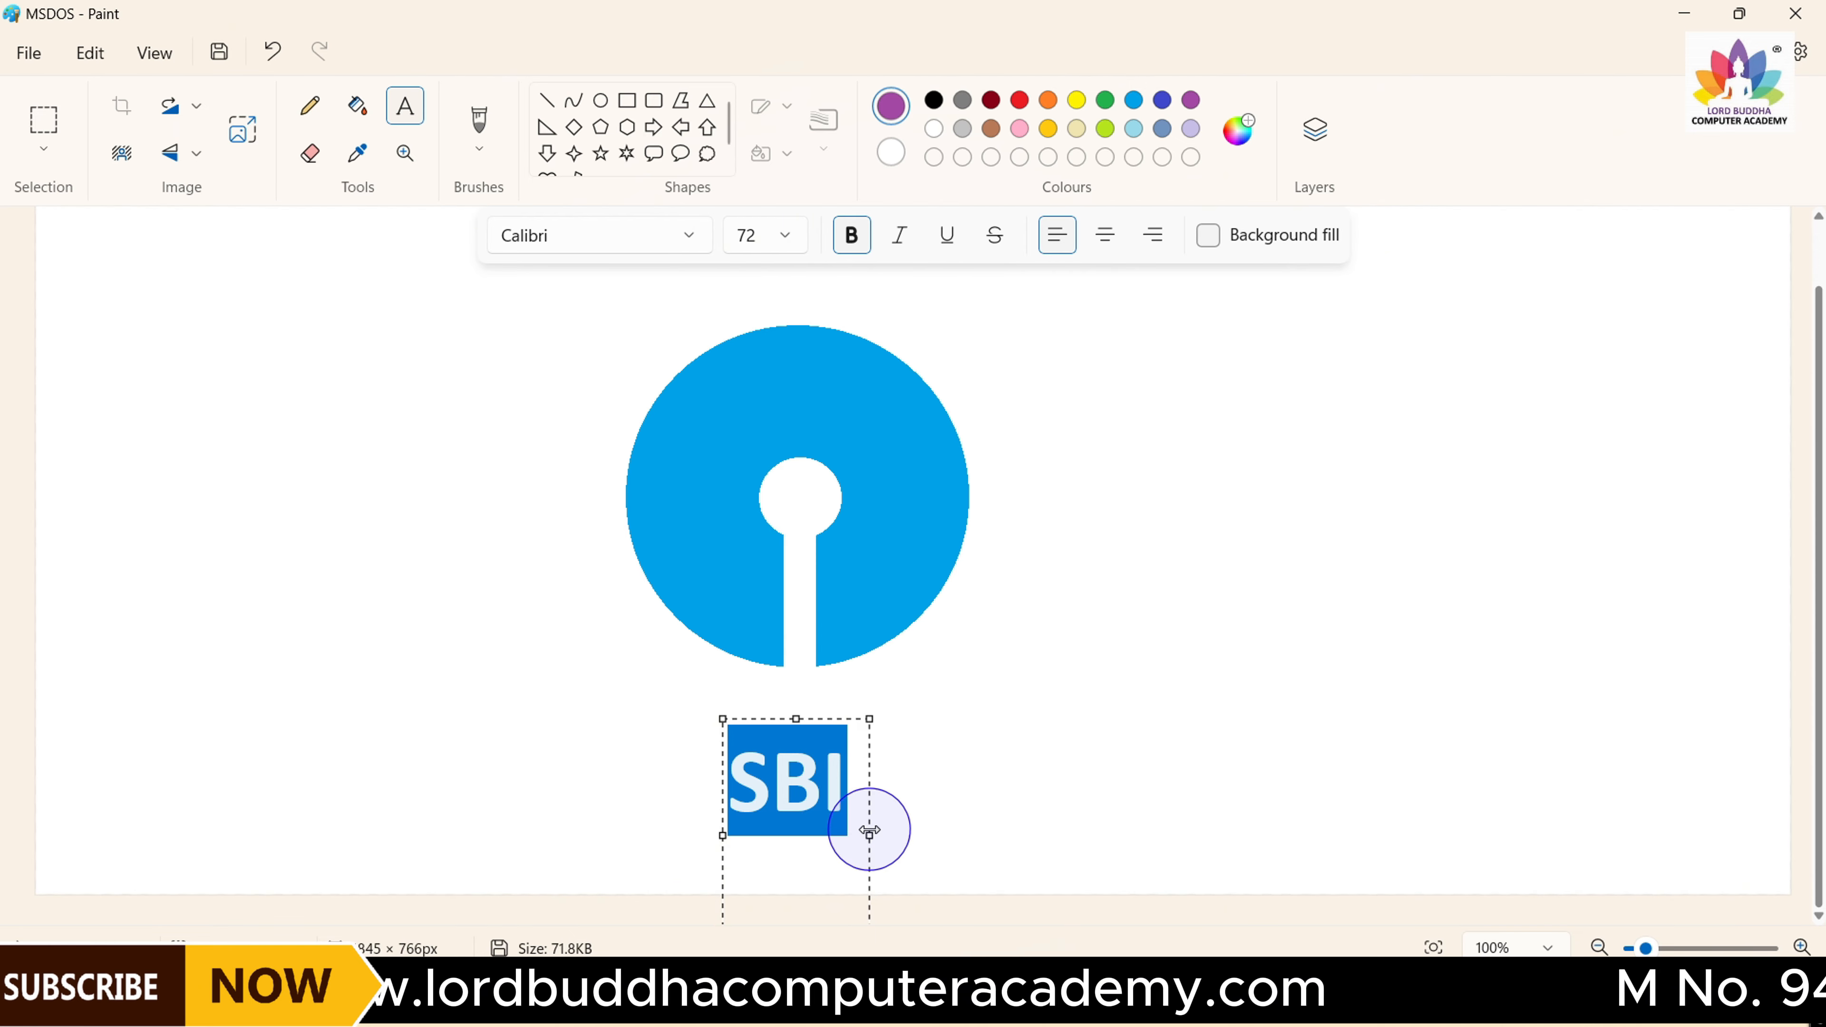
{"action": "left_click_drag", "start_coordinate": [823, 721], "coordinate": [841, 687]}
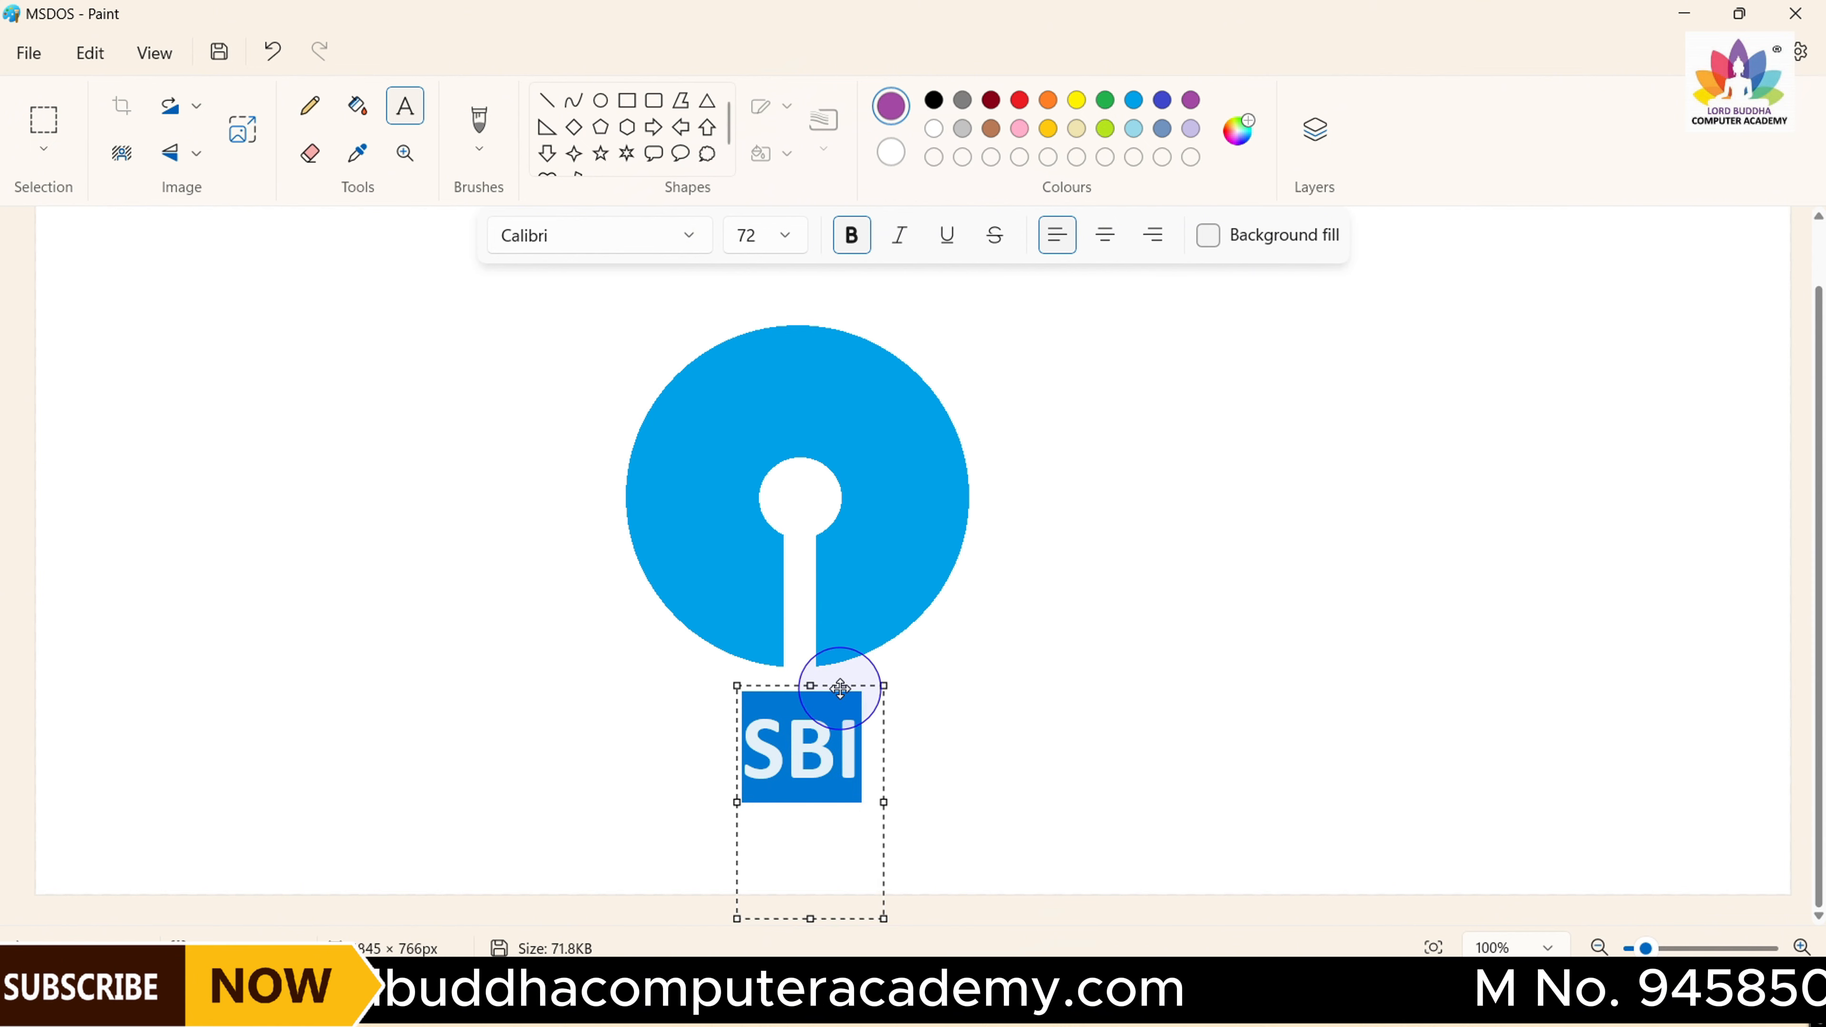
{"action": "left_click", "coordinate": [1024, 689]}
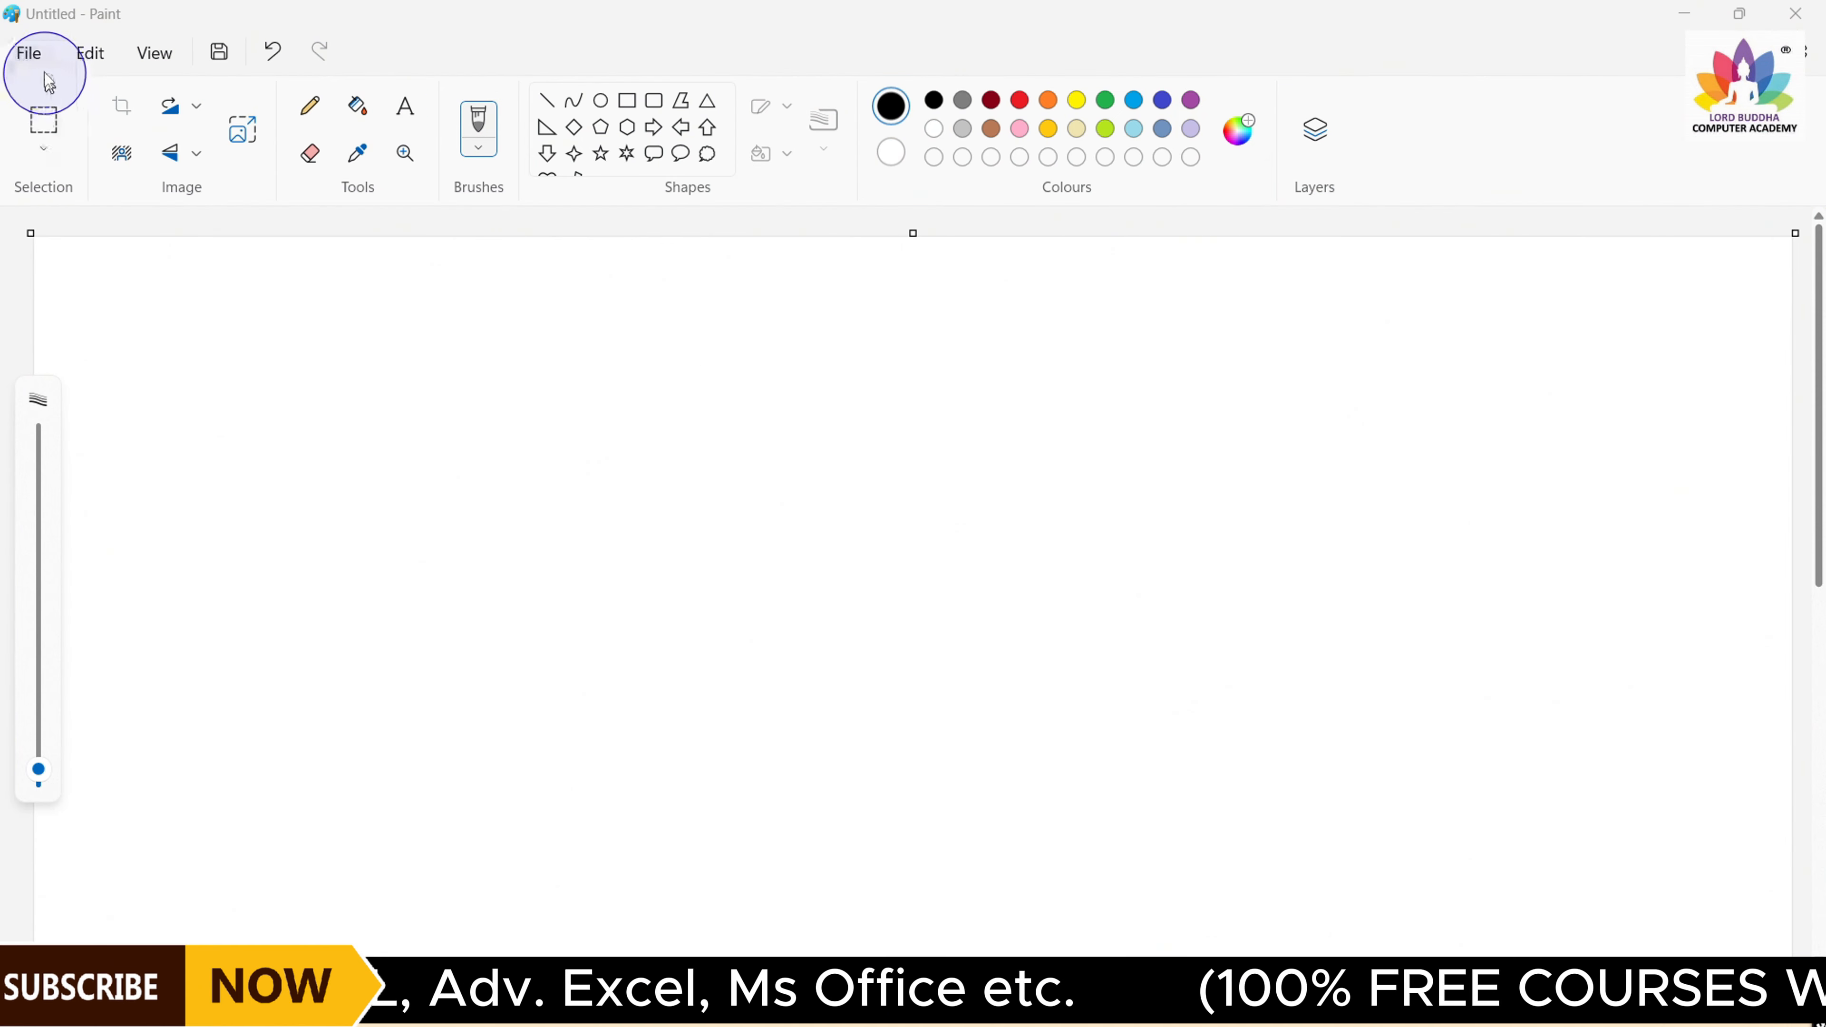
{"action": "left_click", "coordinate": [42, 64]}
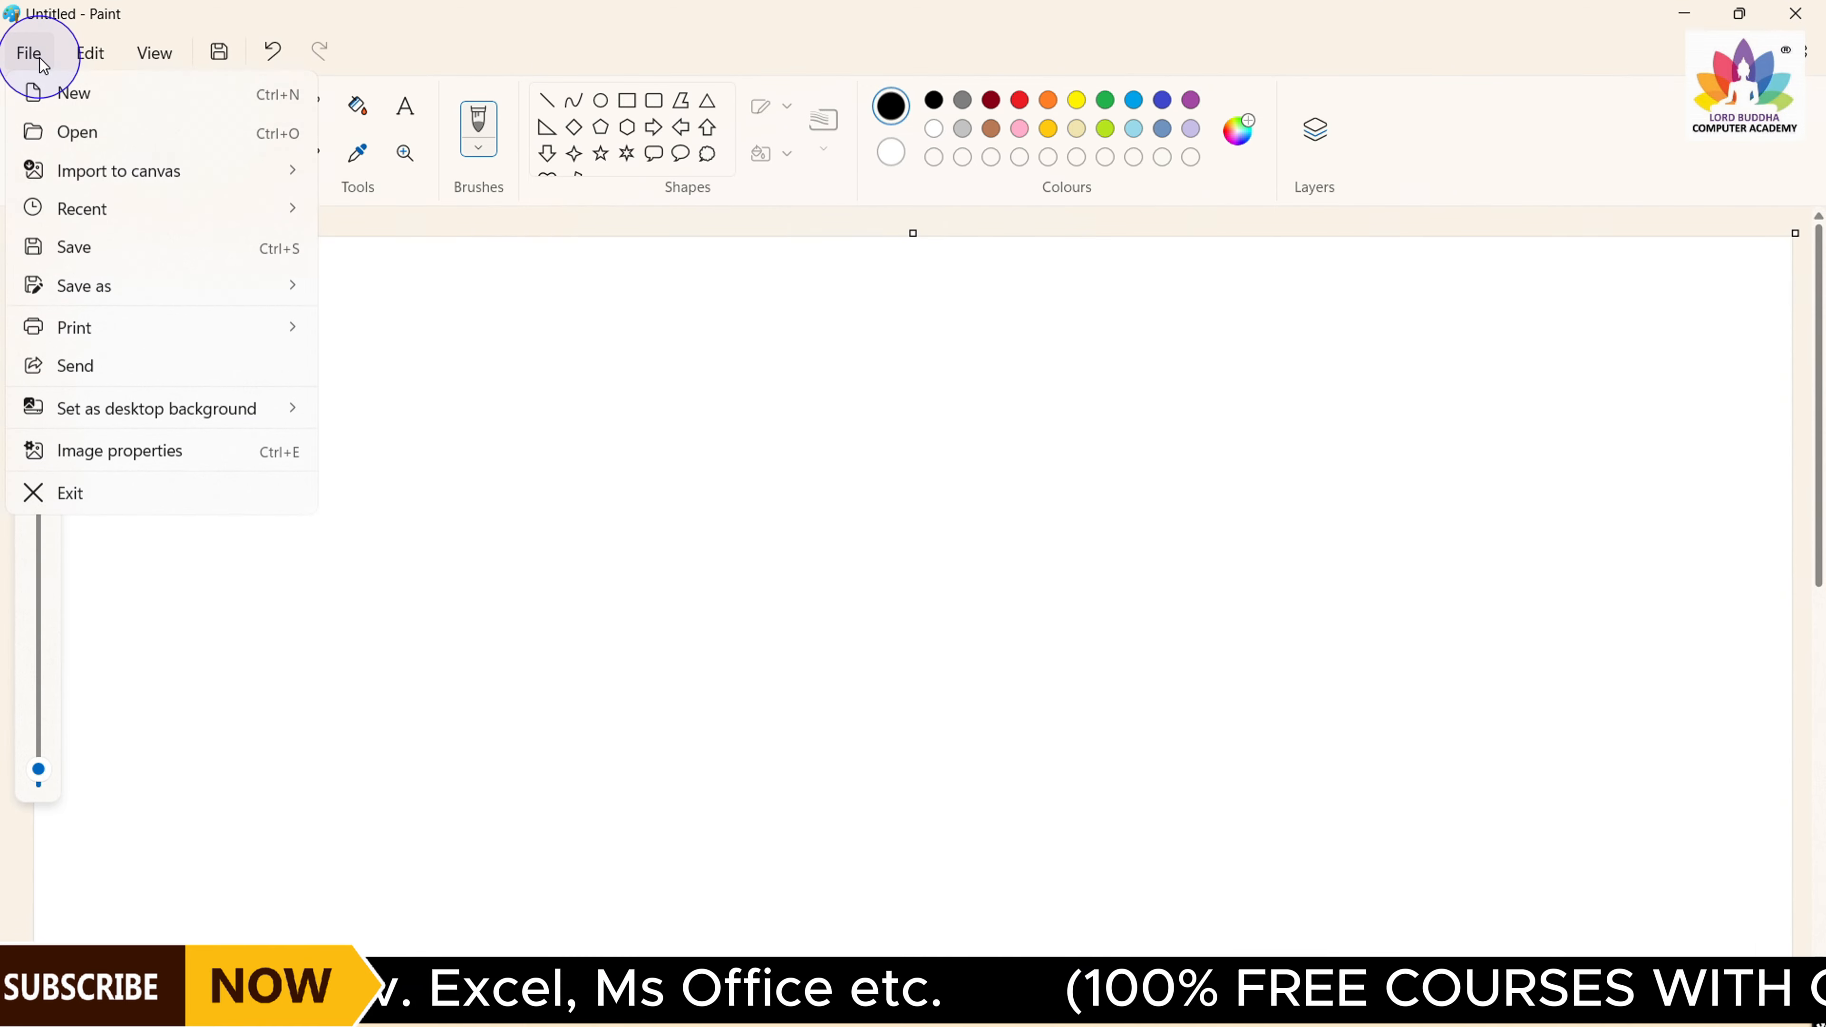
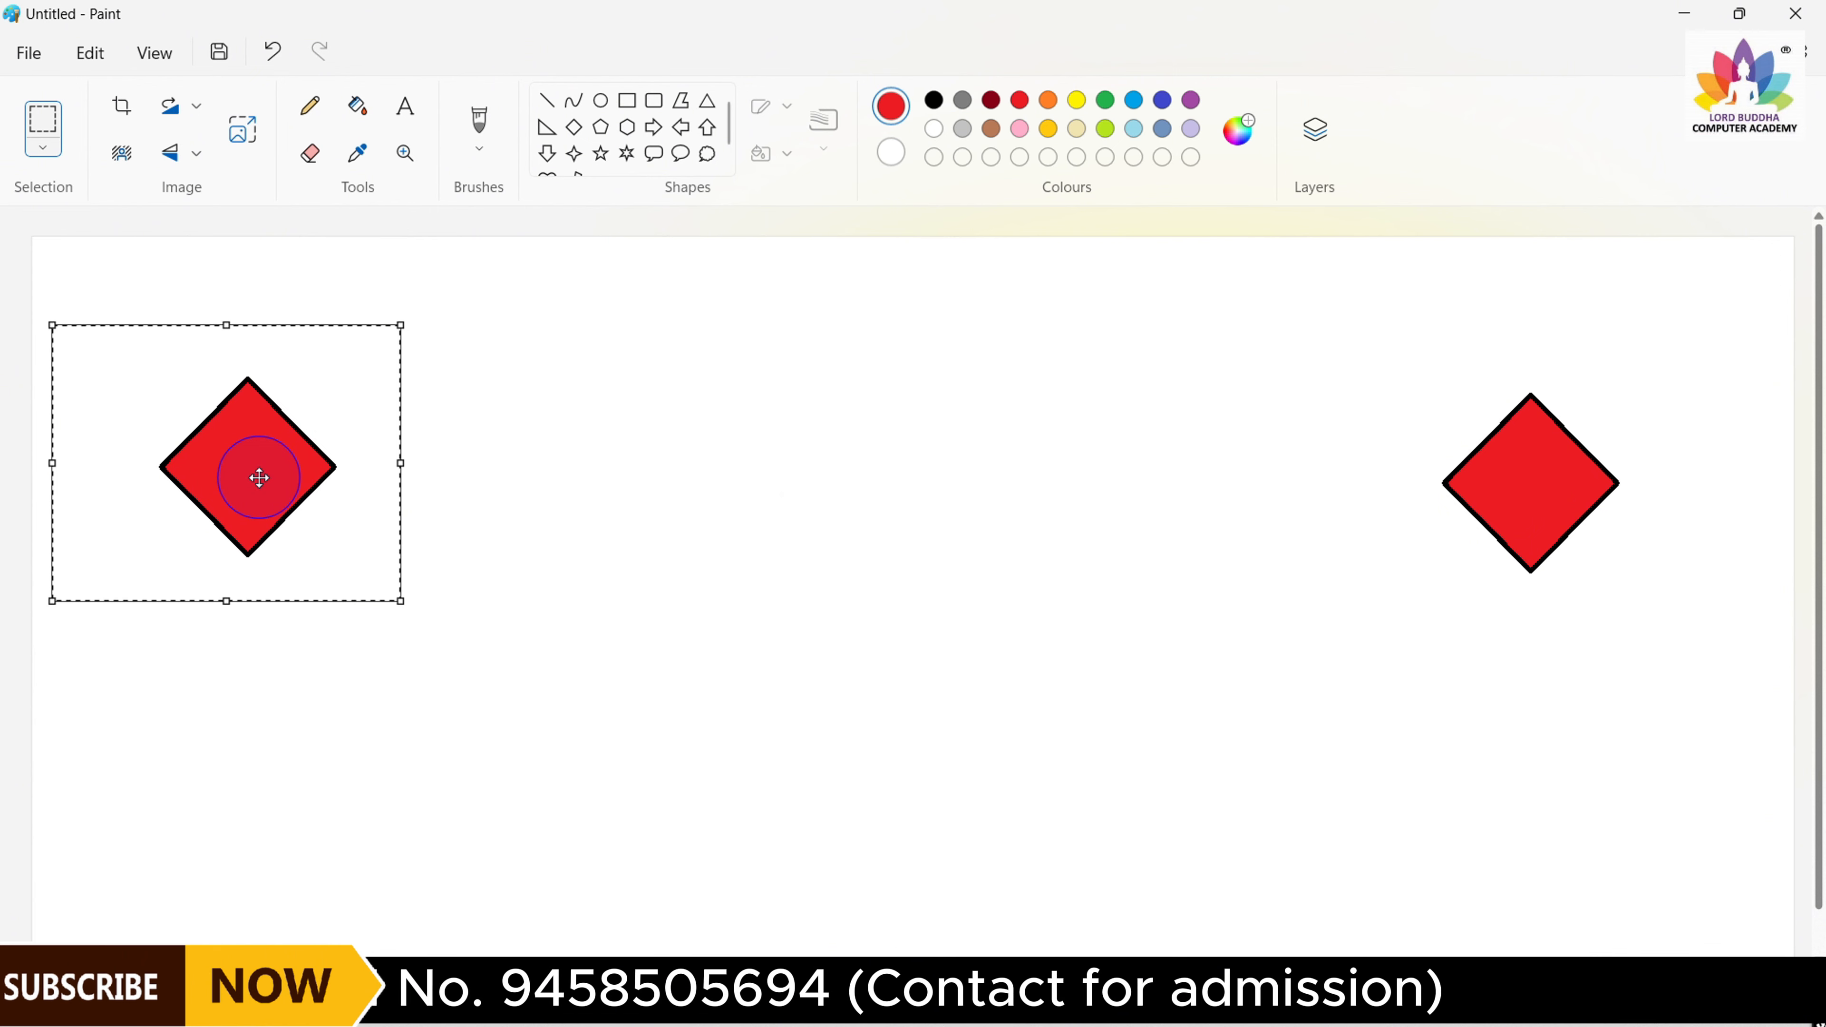
Move the selected red diamond slightly towards the other red diamond
{"action": "left_click_drag", "start_coordinate": [259, 477], "coordinate": [340, 484]}
{"action": "left_click", "coordinate": [90, 51]}
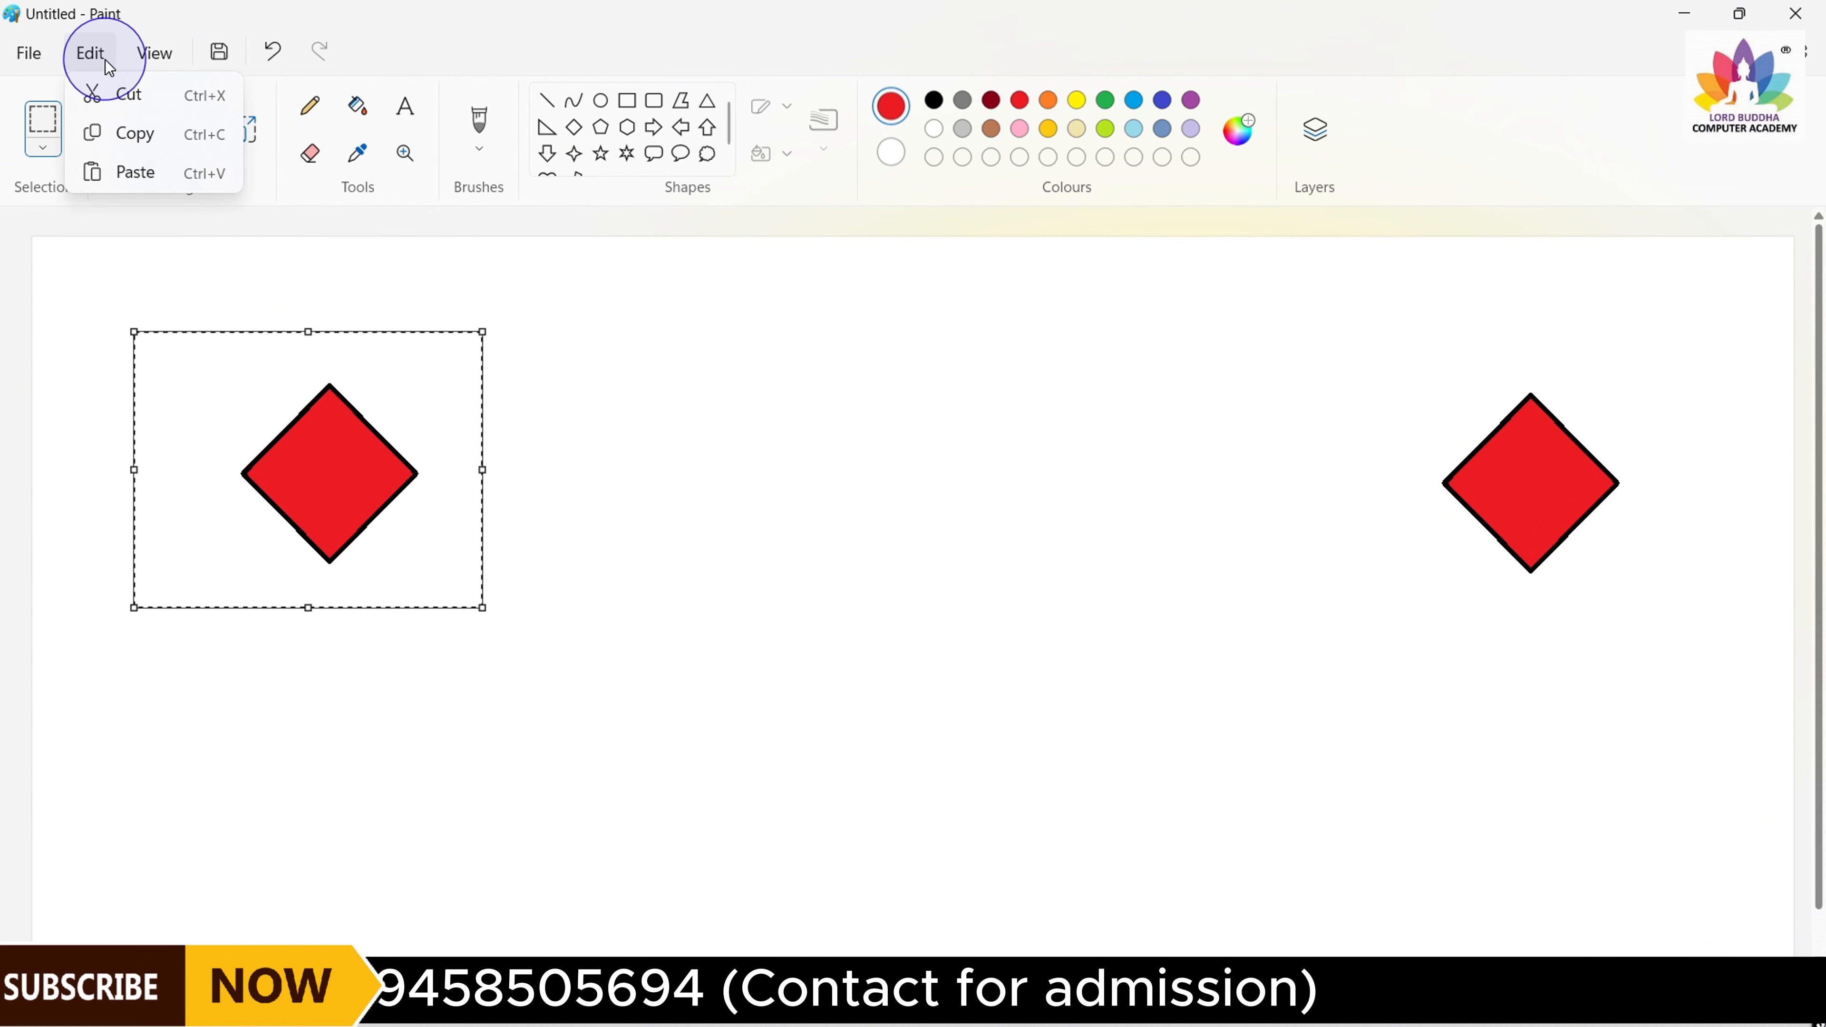
Zoom in on the canvas with the two red diamonds four times
{"action": "left_click", "coordinate": [153, 52]}
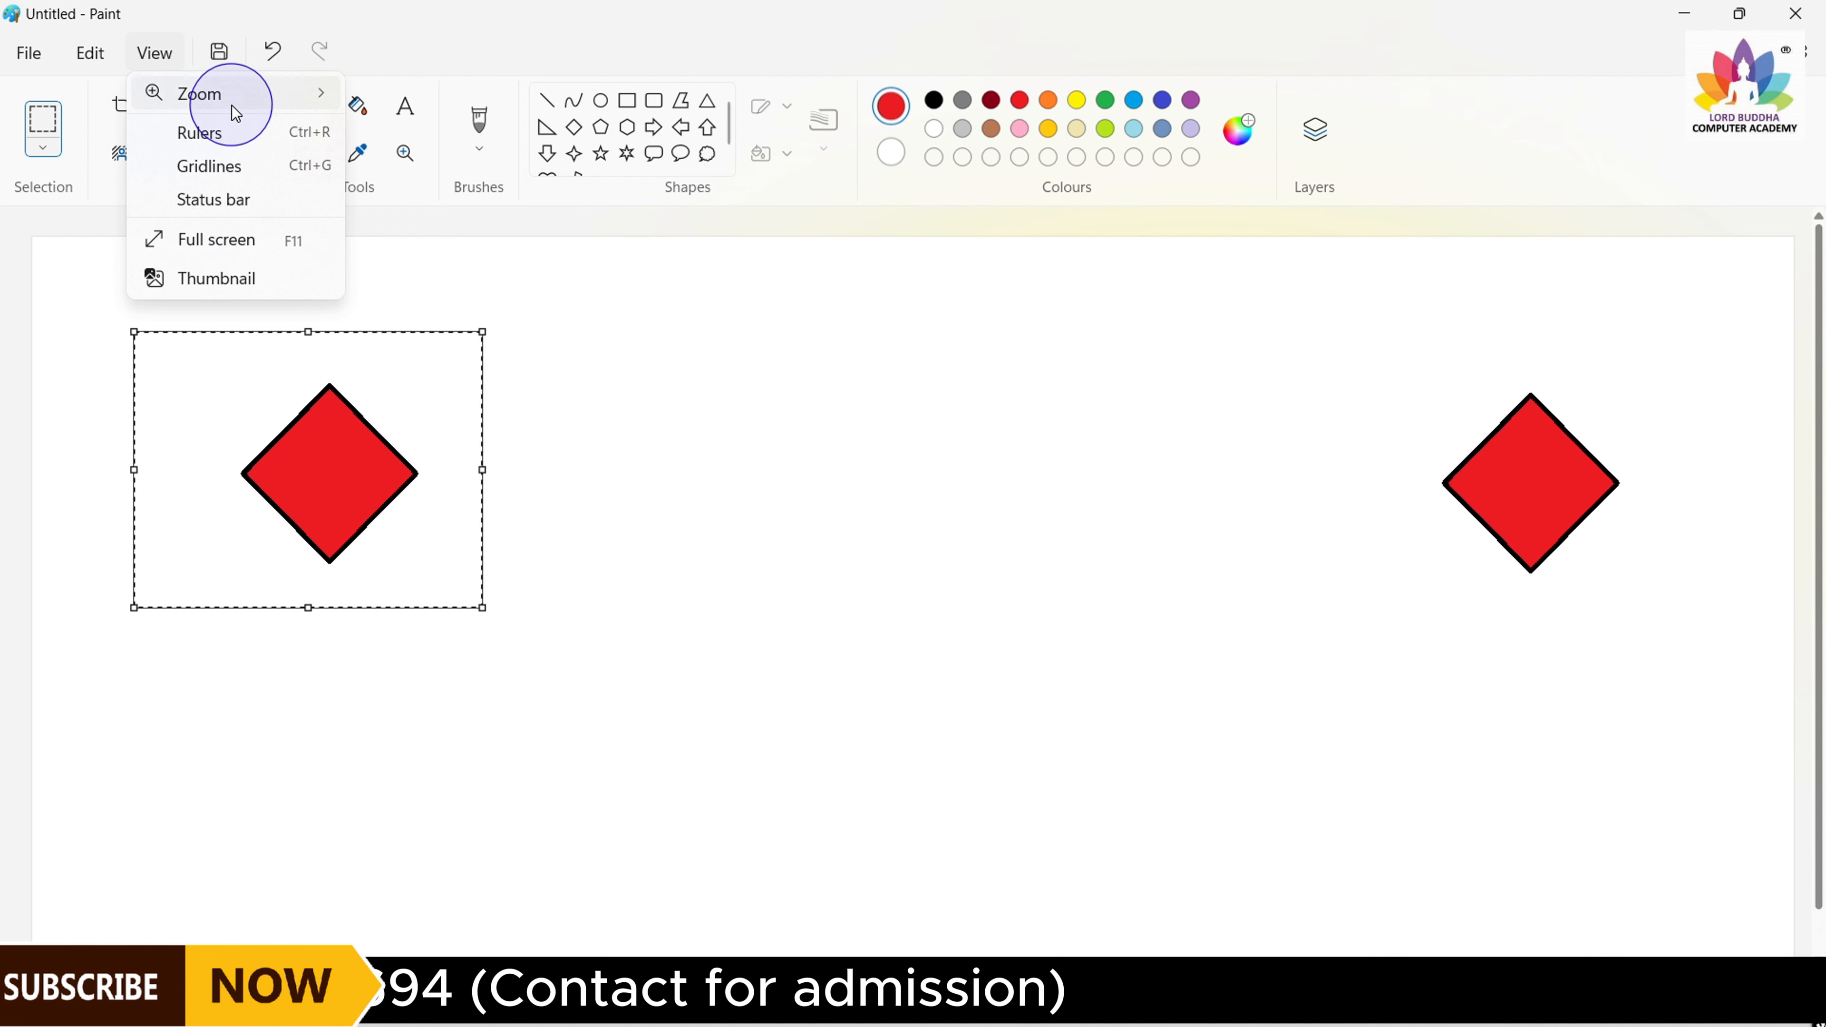
{"action": "mouse_move", "coordinate": [233, 98]}
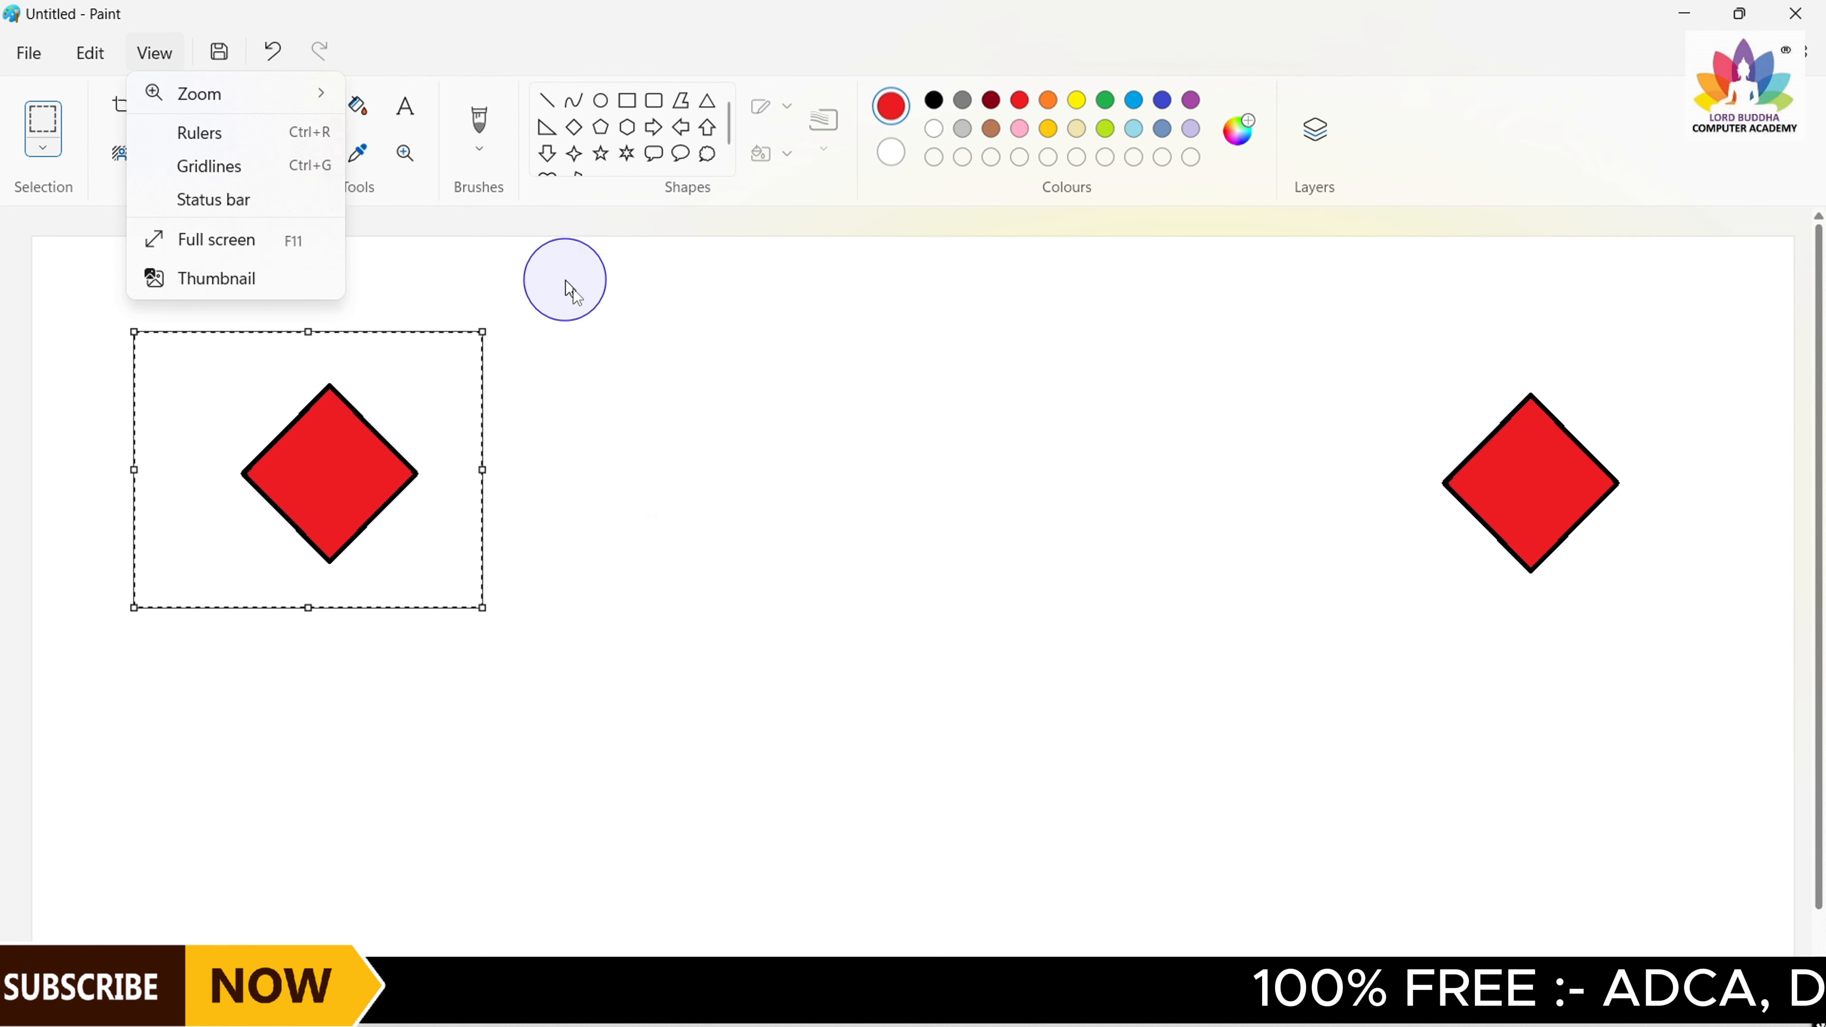
{"action": "mouse_move", "coordinate": [306, 92]}
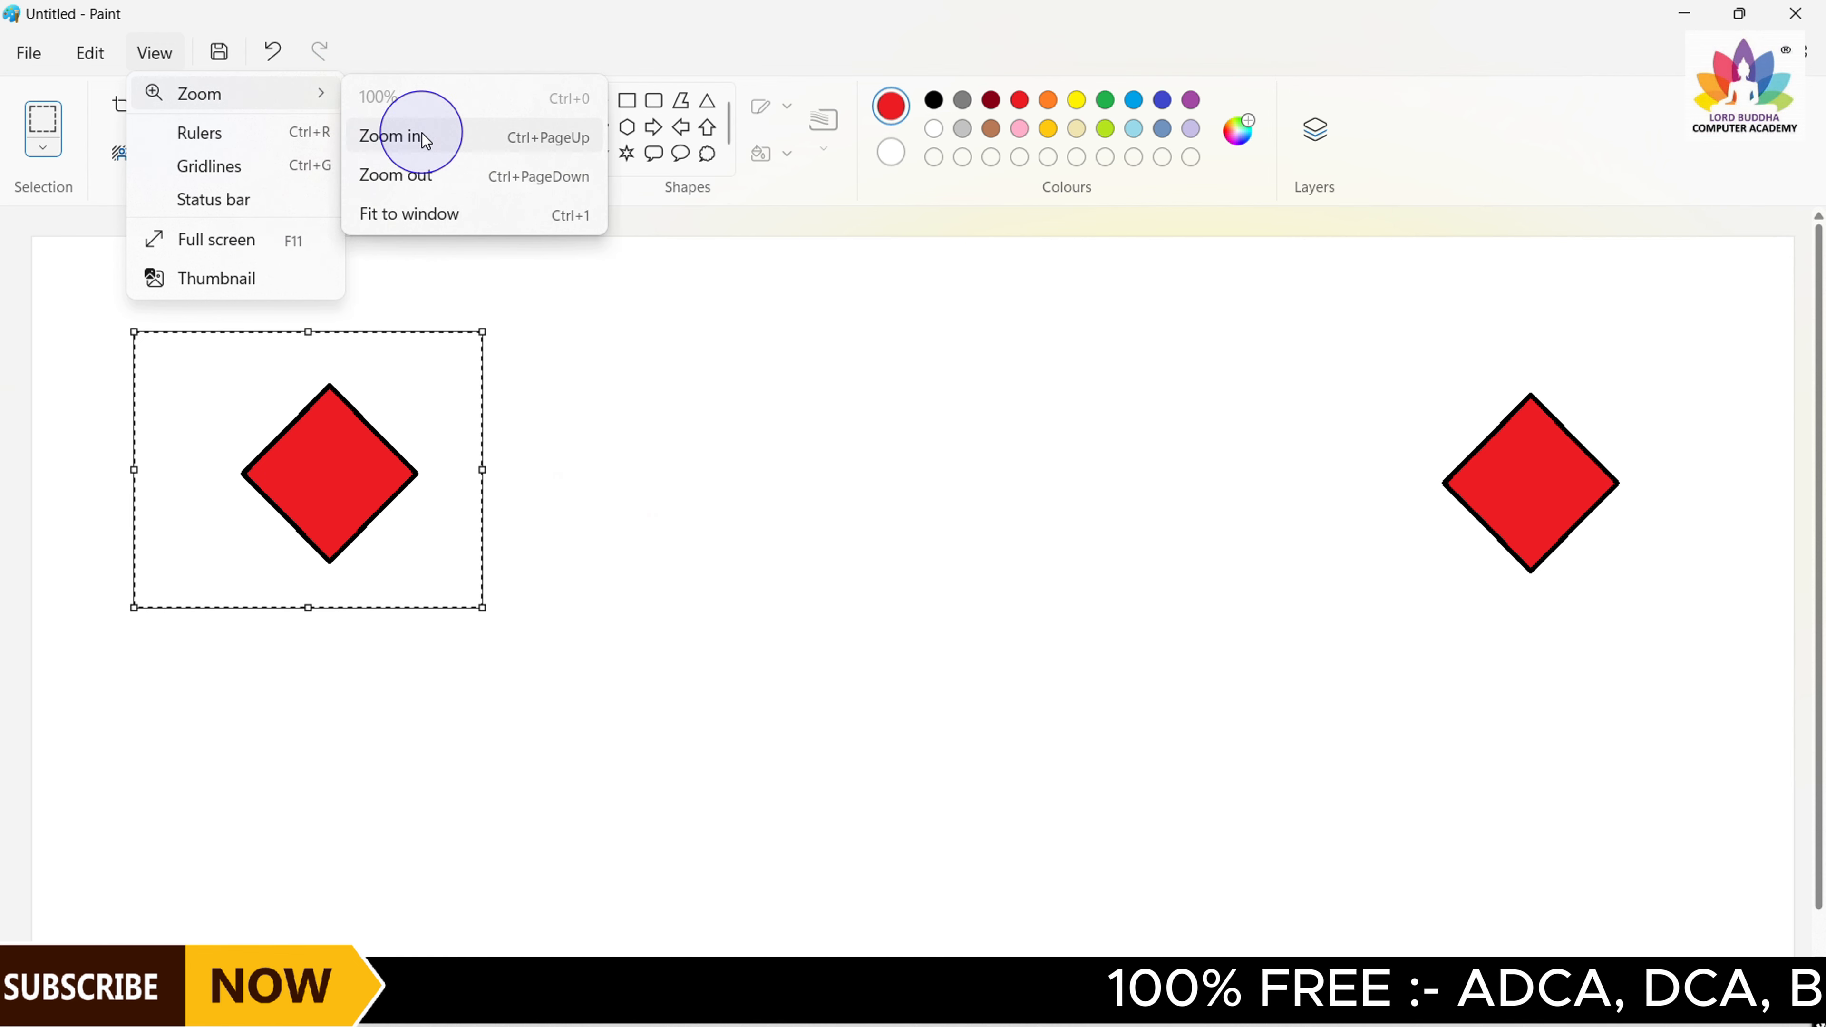
{"action": "left_click", "coordinate": [425, 142]}
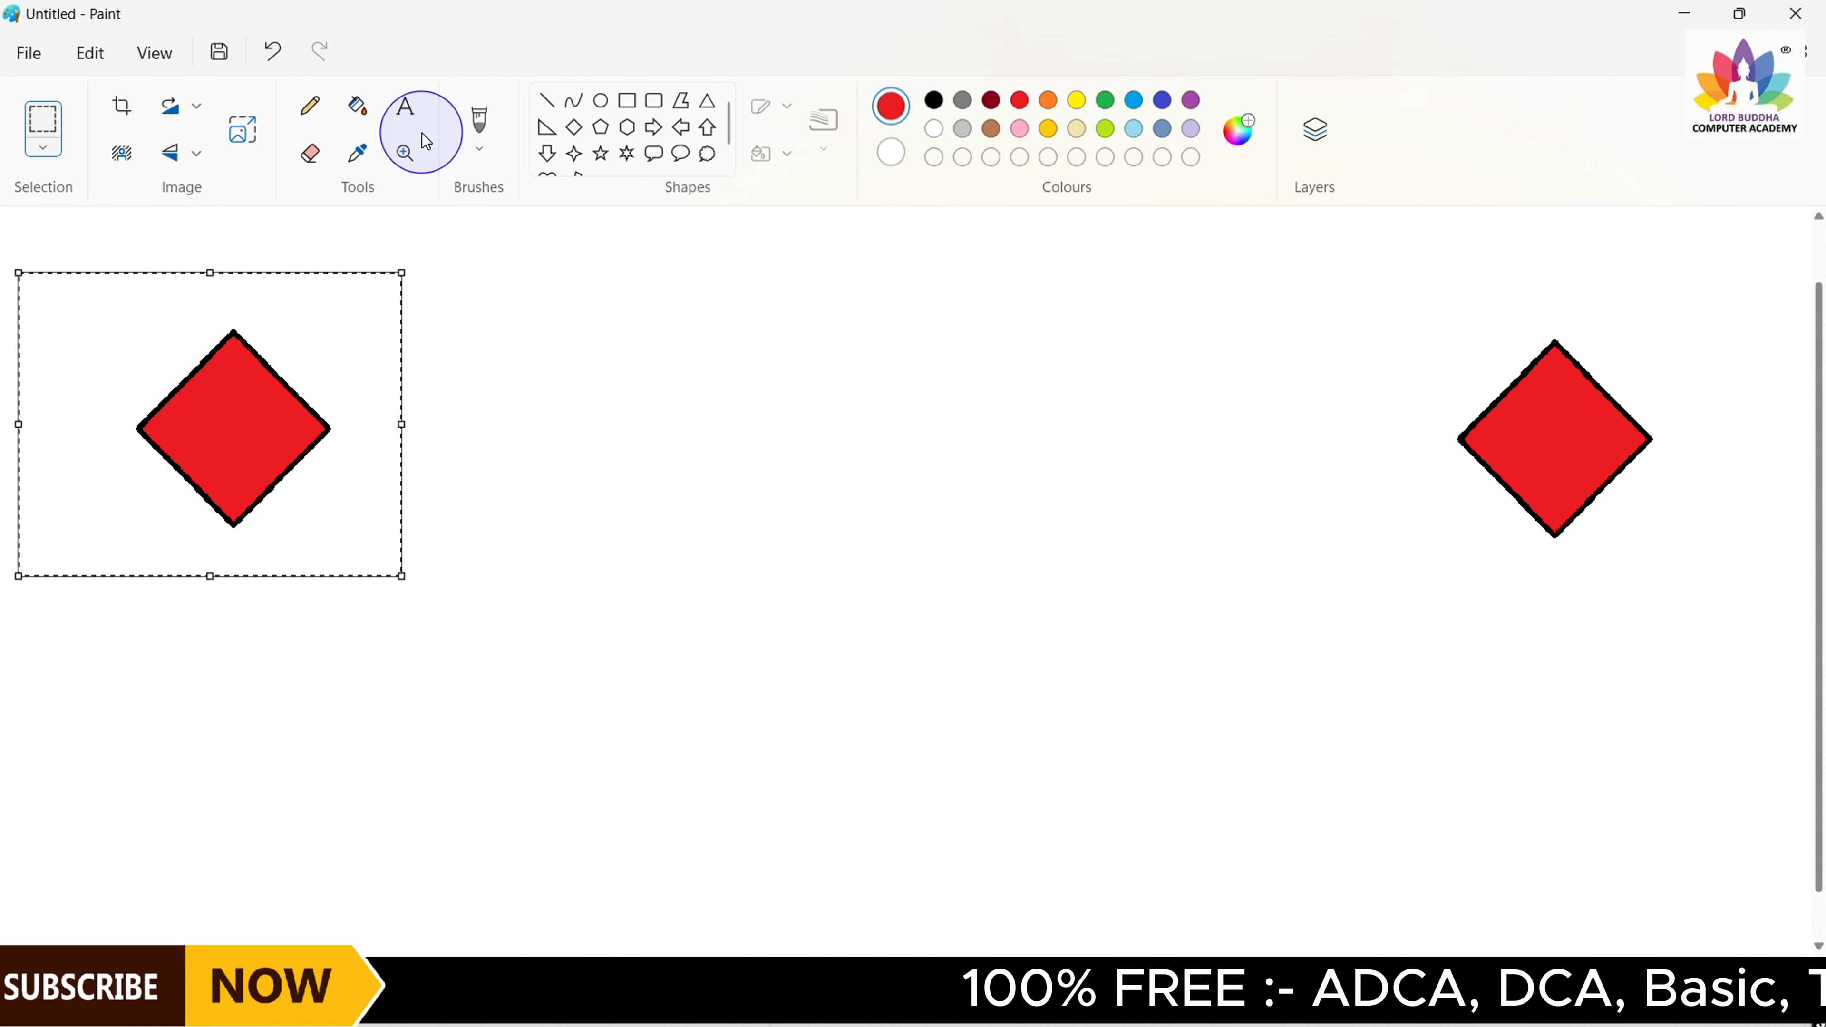
{"action": "left_click", "coordinate": [157, 54]}
{"action": "mouse_move", "coordinate": [293, 90]}
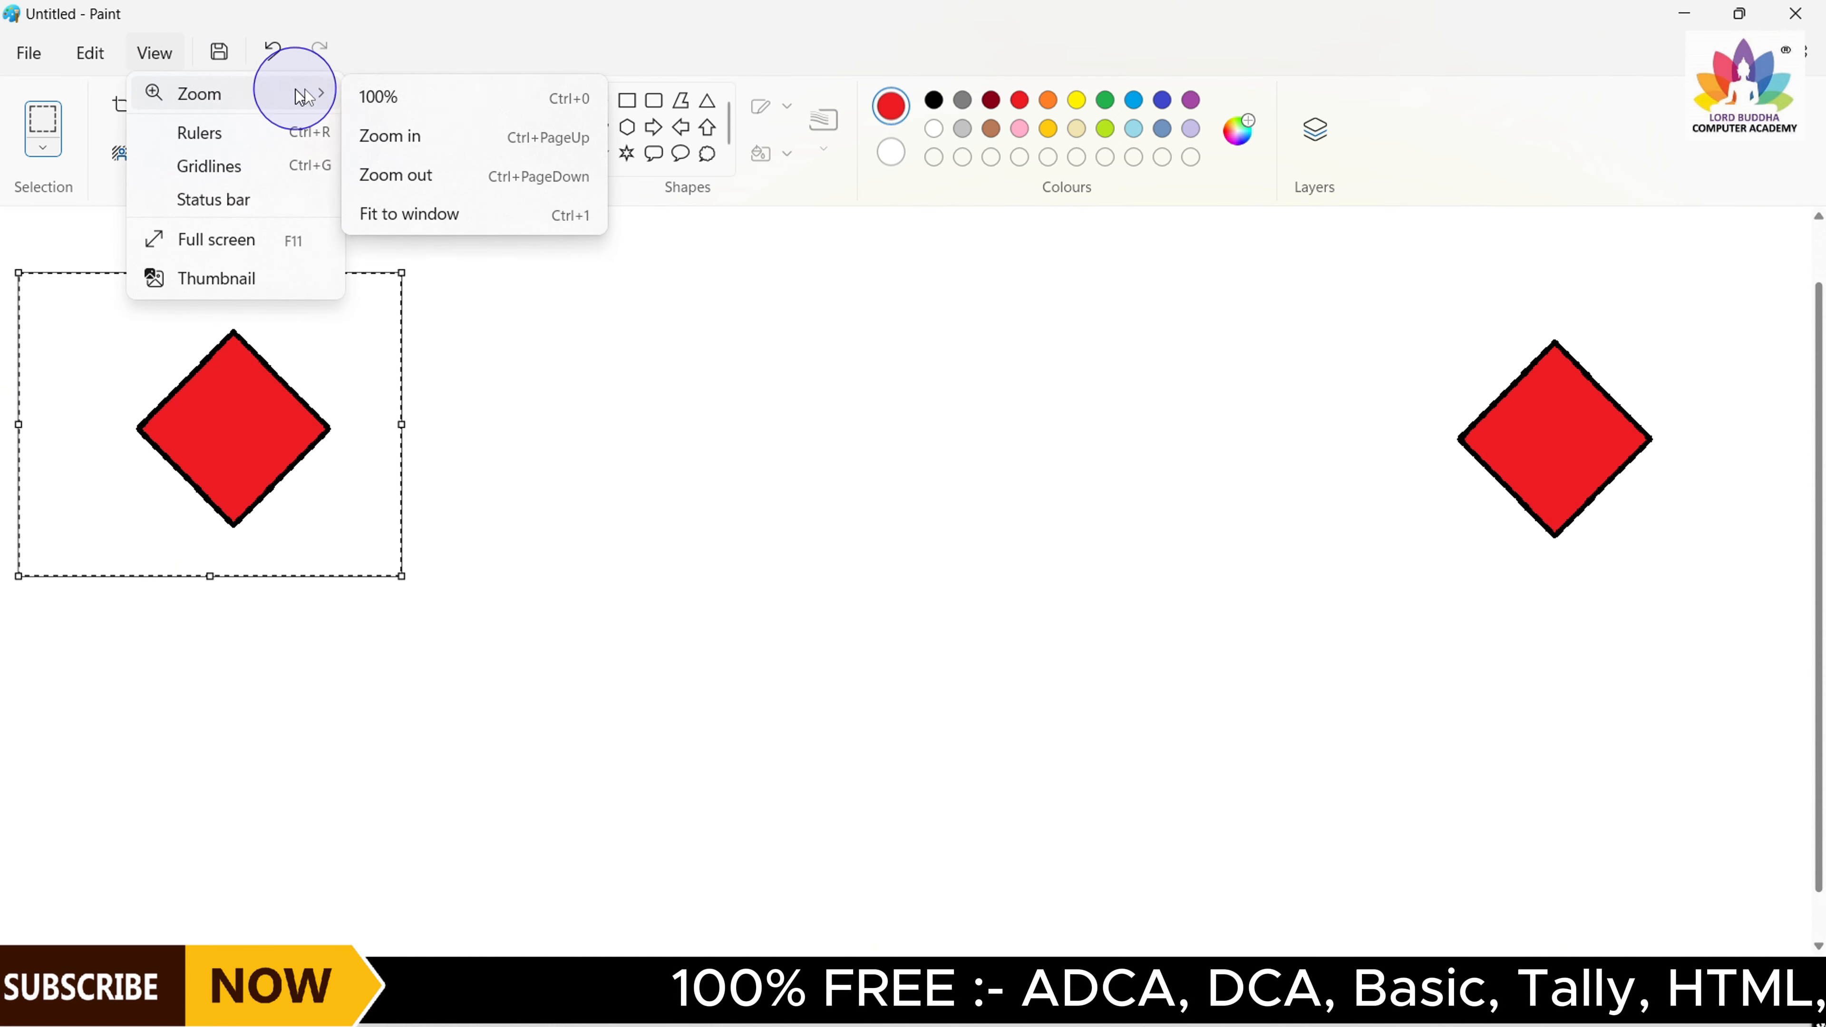
{"action": "left_click", "coordinate": [371, 151]}
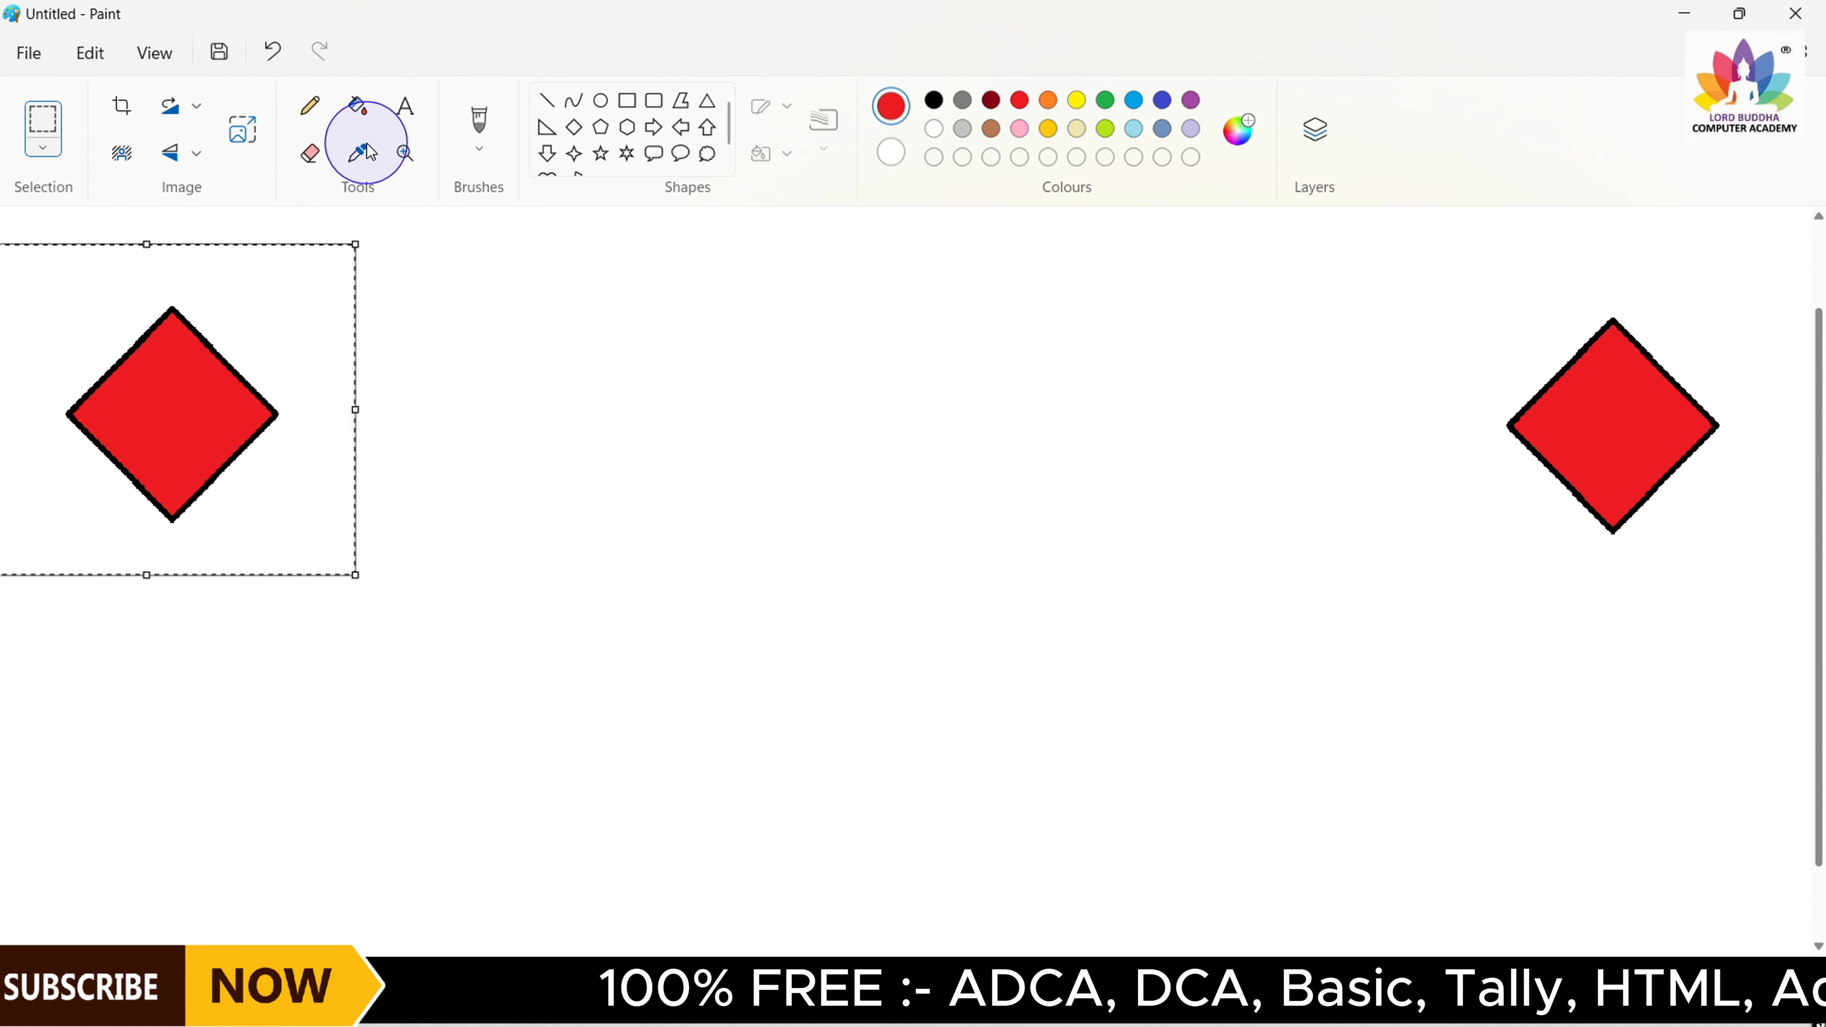
{"action": "left_click", "coordinate": [158, 55]}
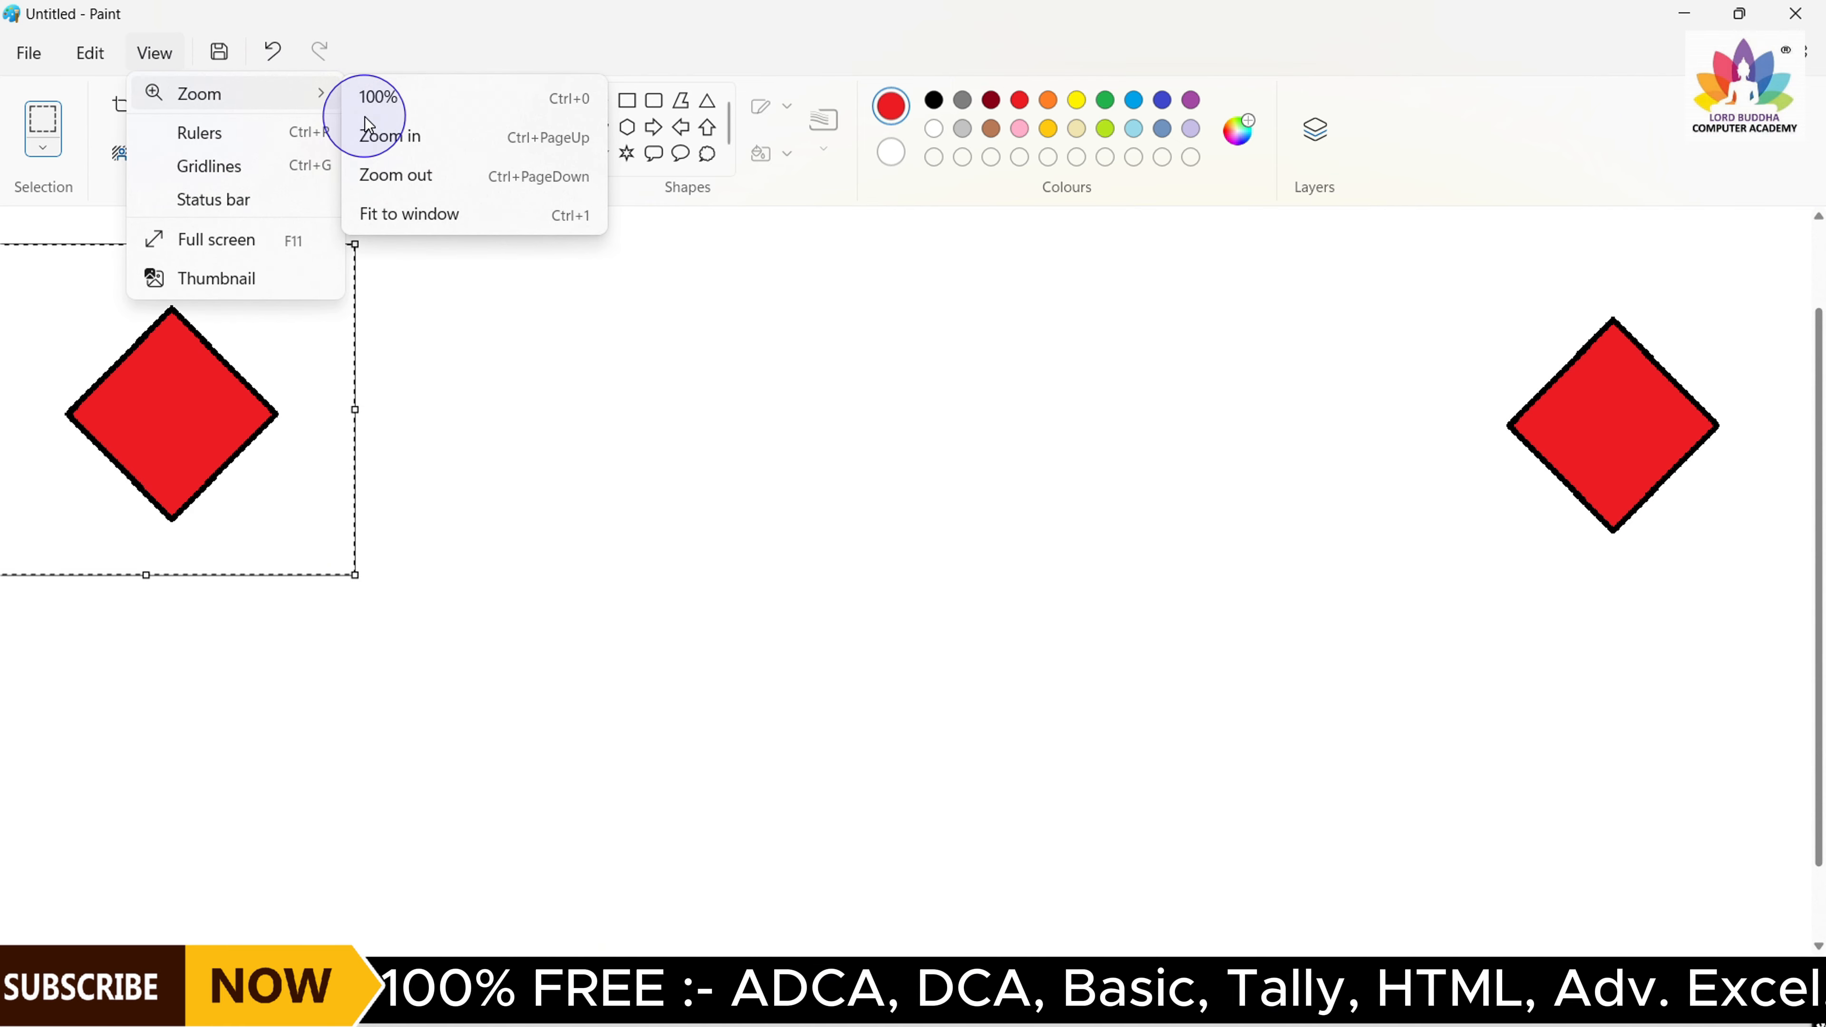
{"action": "left_click", "coordinate": [383, 135]}
{"action": "left_click", "coordinate": [166, 54]}
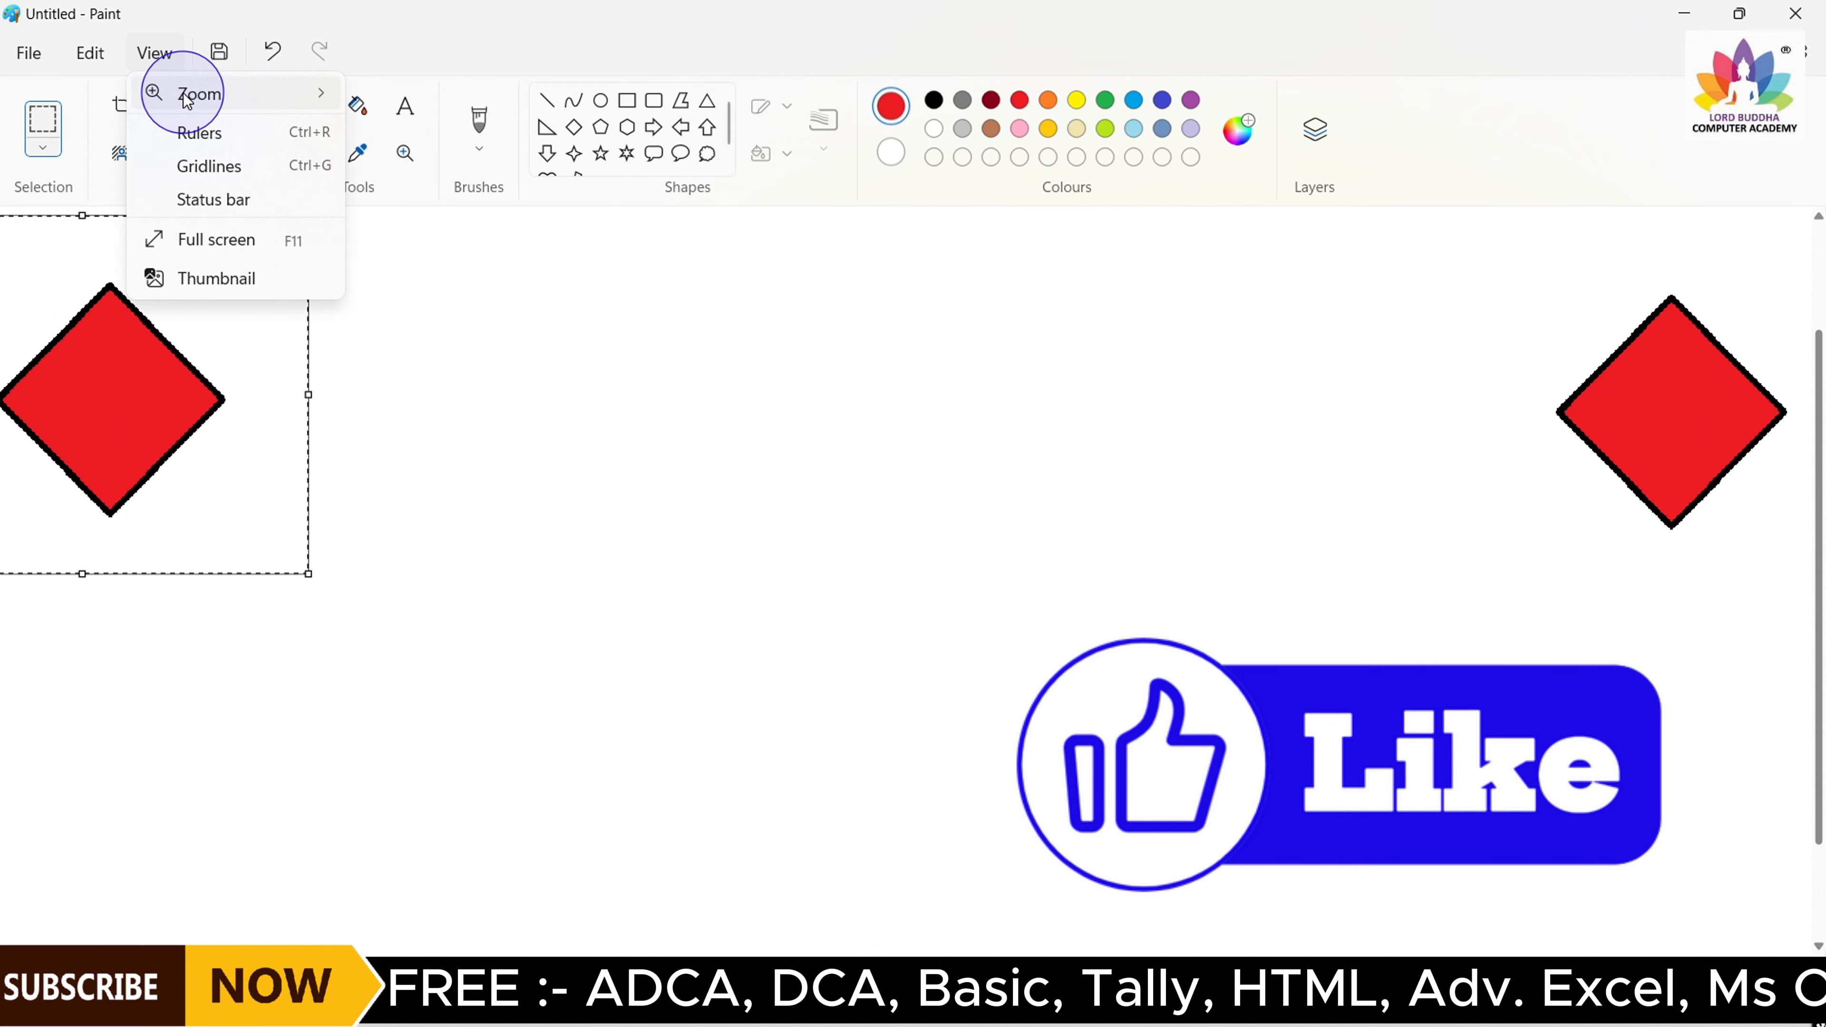
{"action": "left_click", "coordinate": [399, 136]}
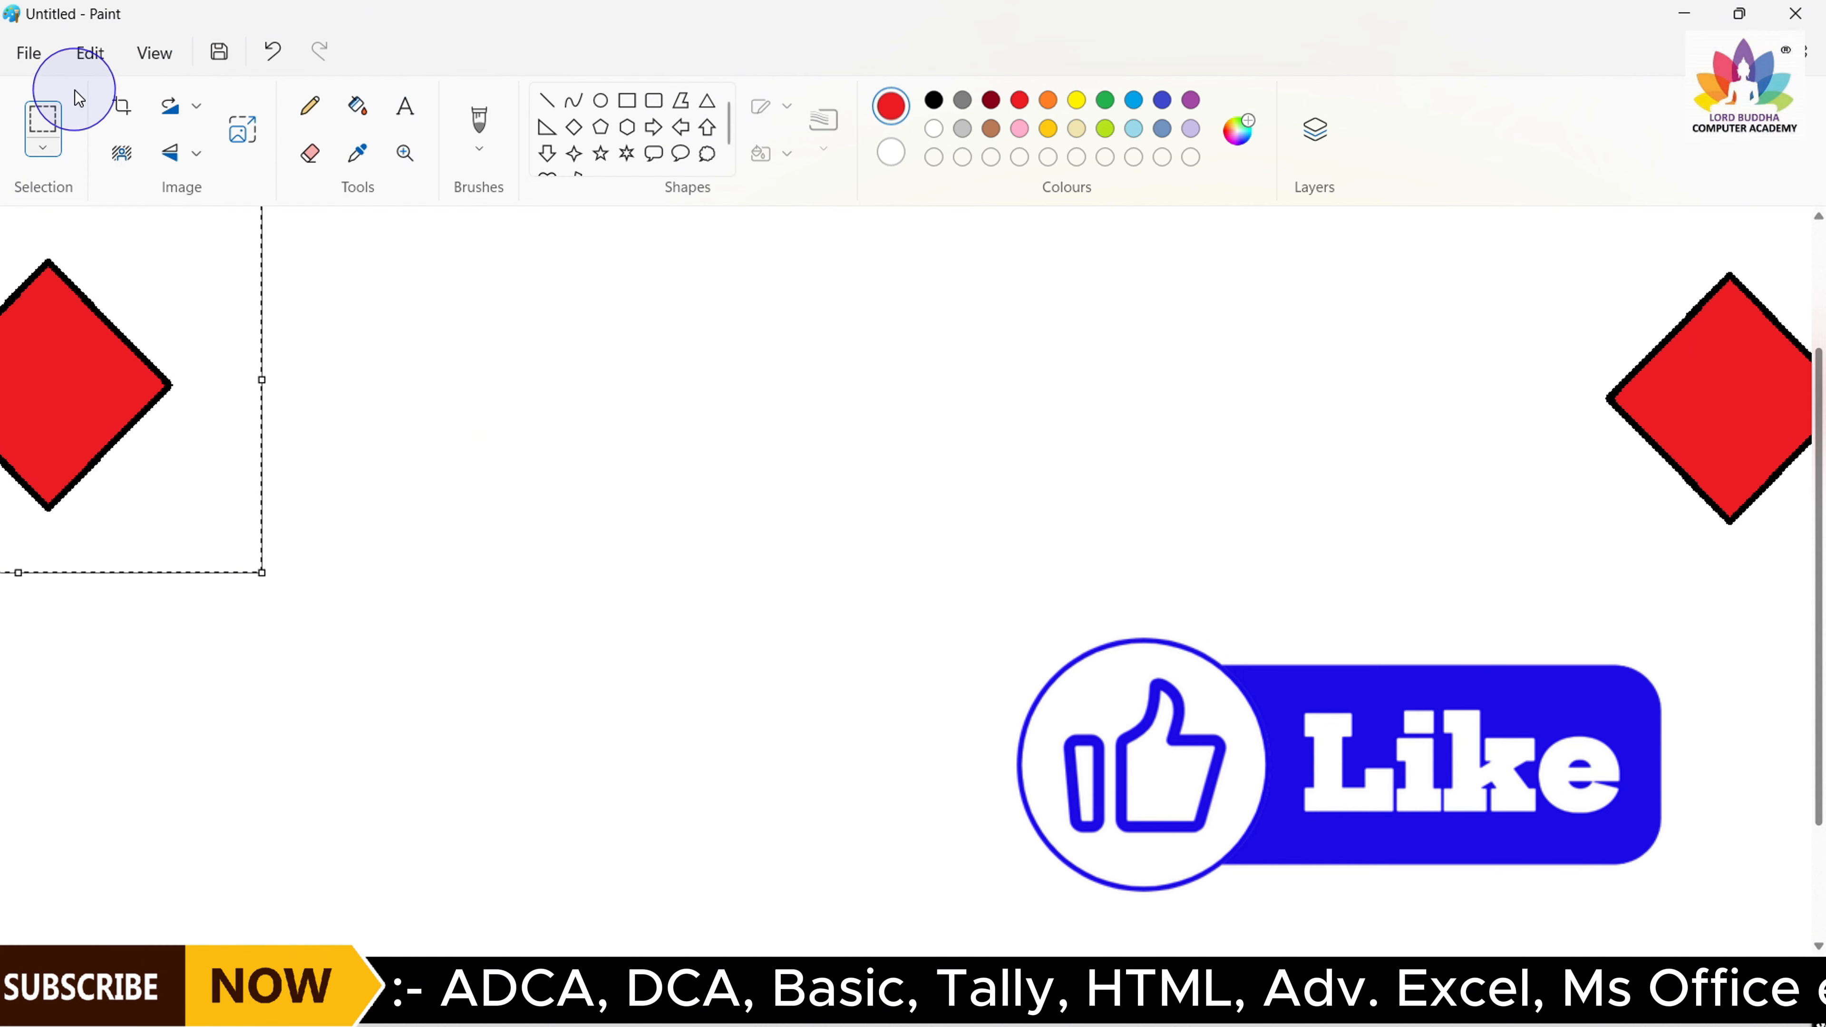
Reset the canvas zoom to 100%
{"action": "left_click", "coordinate": [154, 52]}
{"action": "mouse_move", "coordinate": [310, 103]}
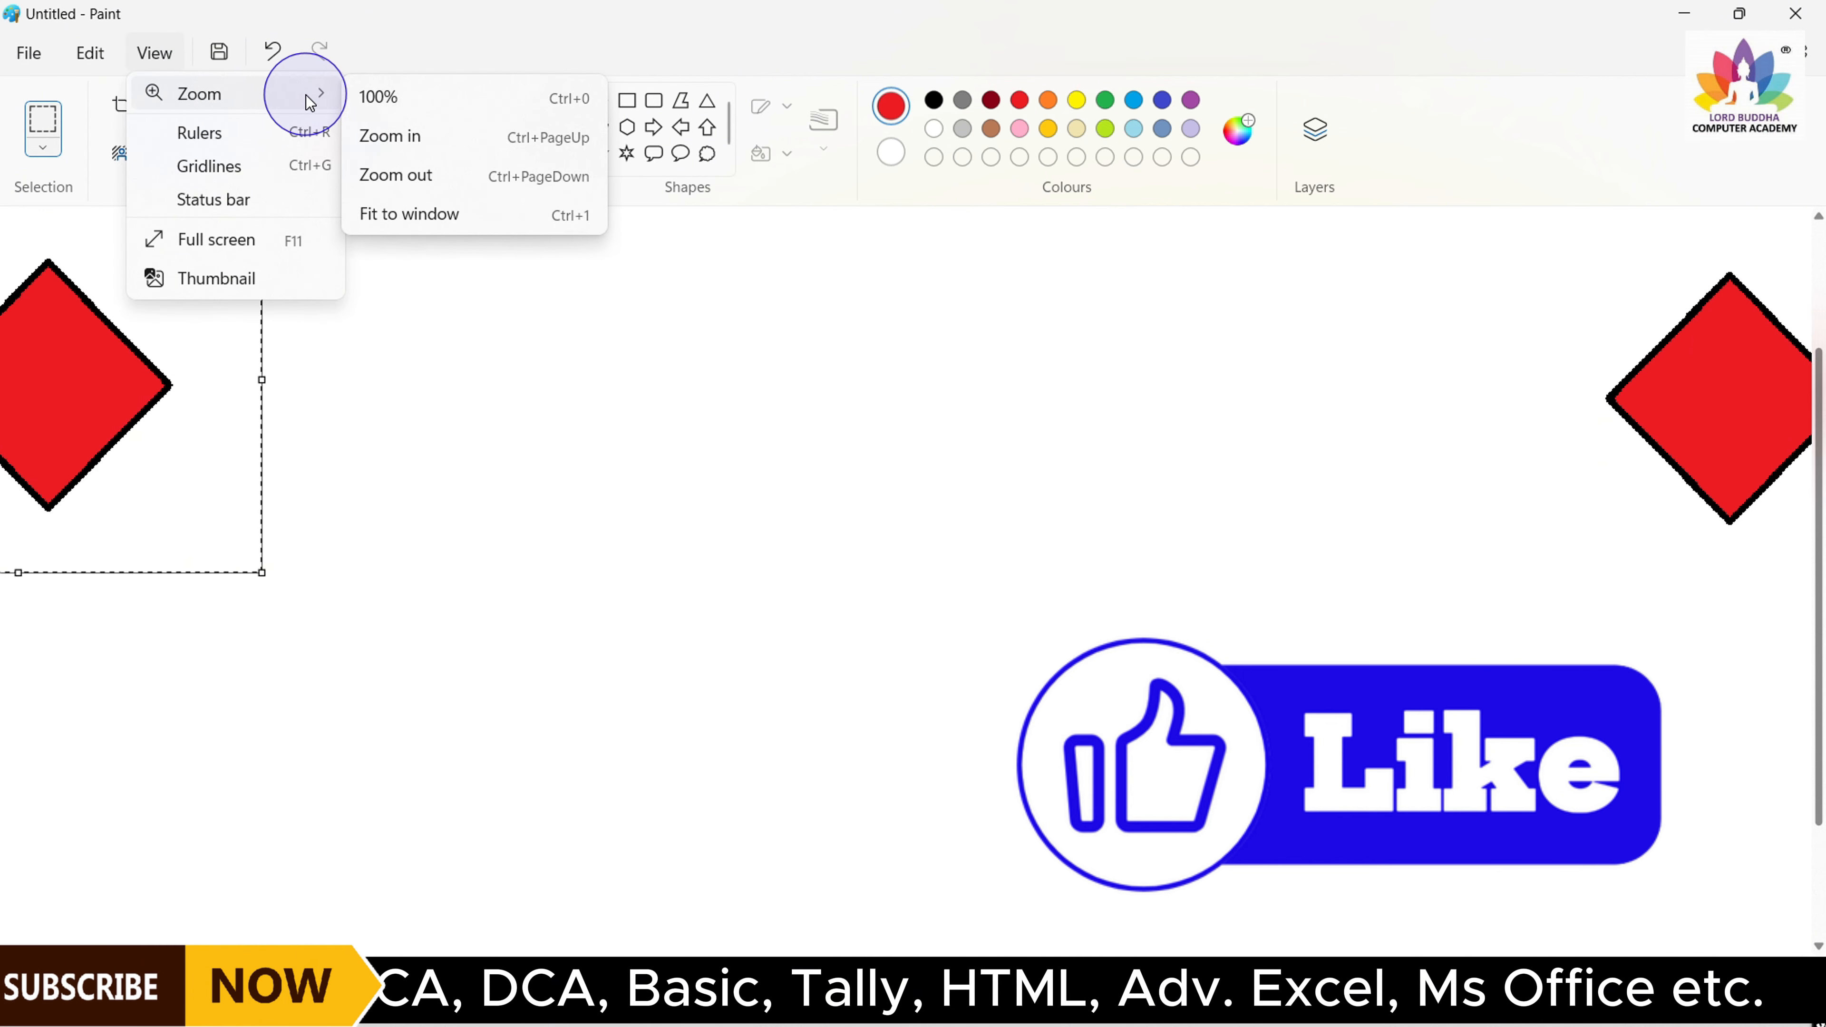
{"action": "left_click", "coordinate": [435, 91]}
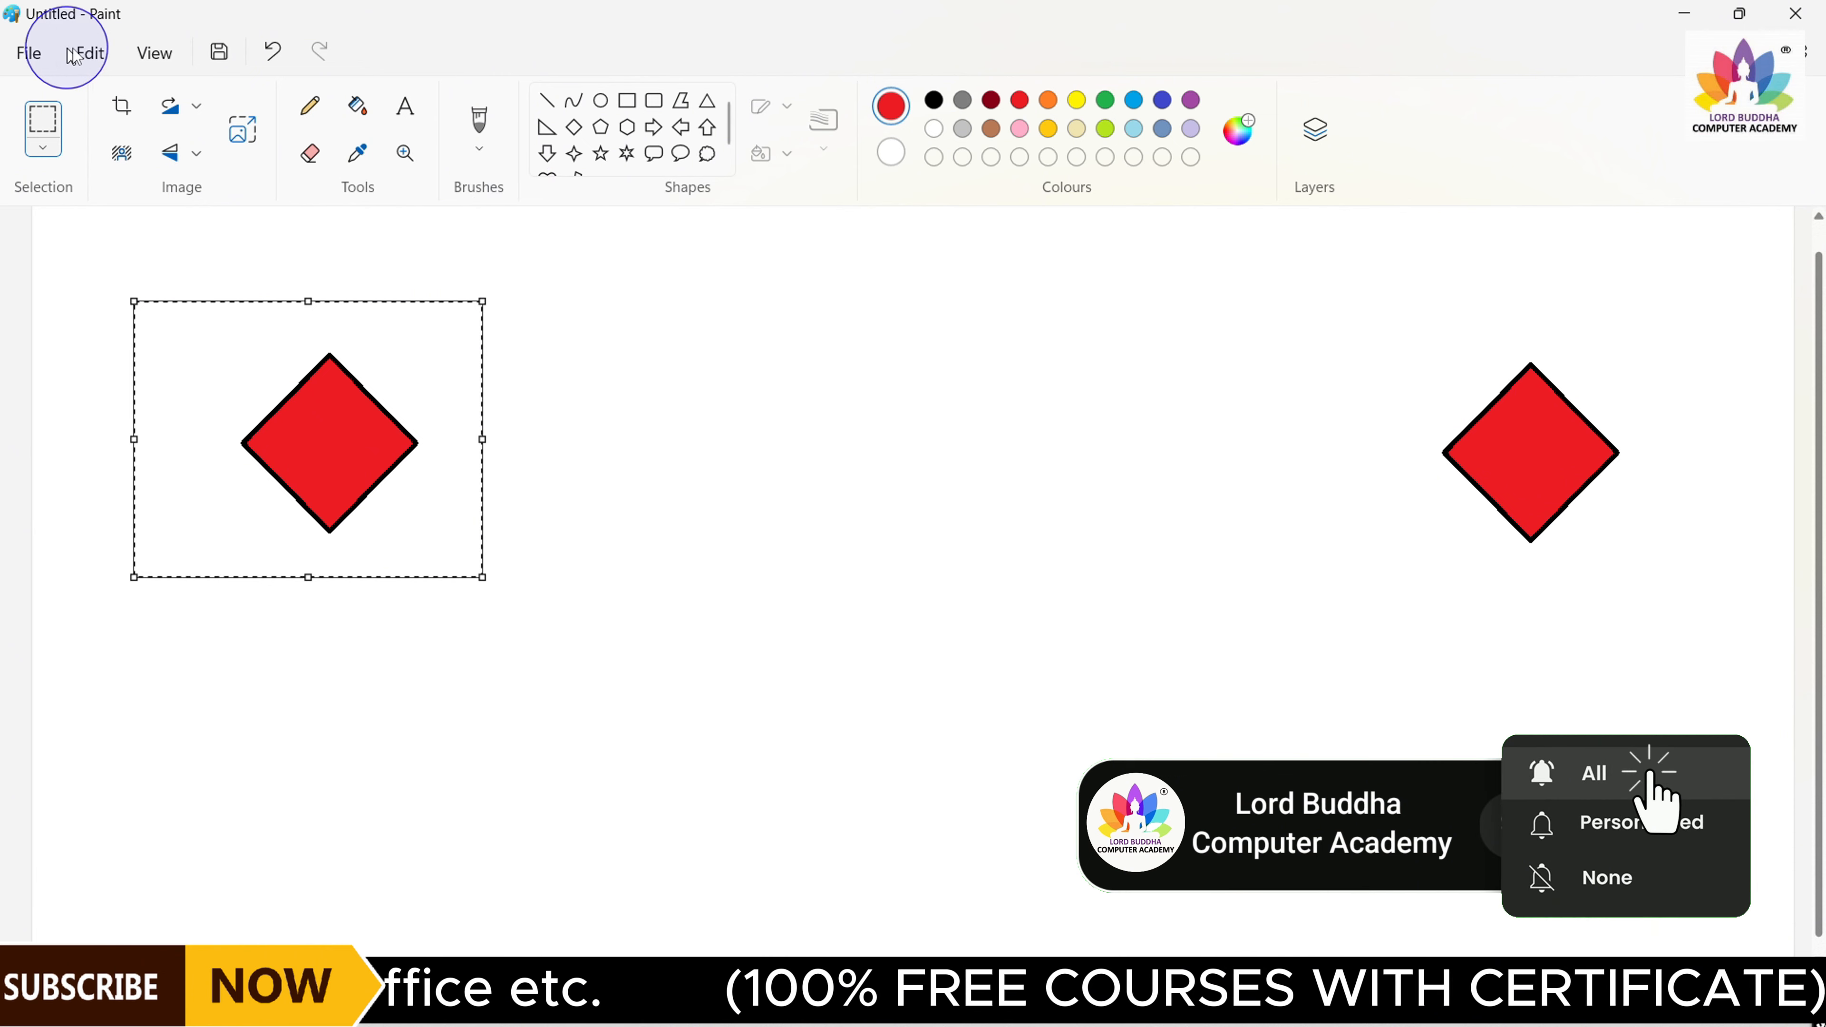
Zoom out four times on the canvas with the two red diamonds
{"action": "left_click", "coordinate": [154, 54]}
{"action": "mouse_move", "coordinate": [201, 92]}
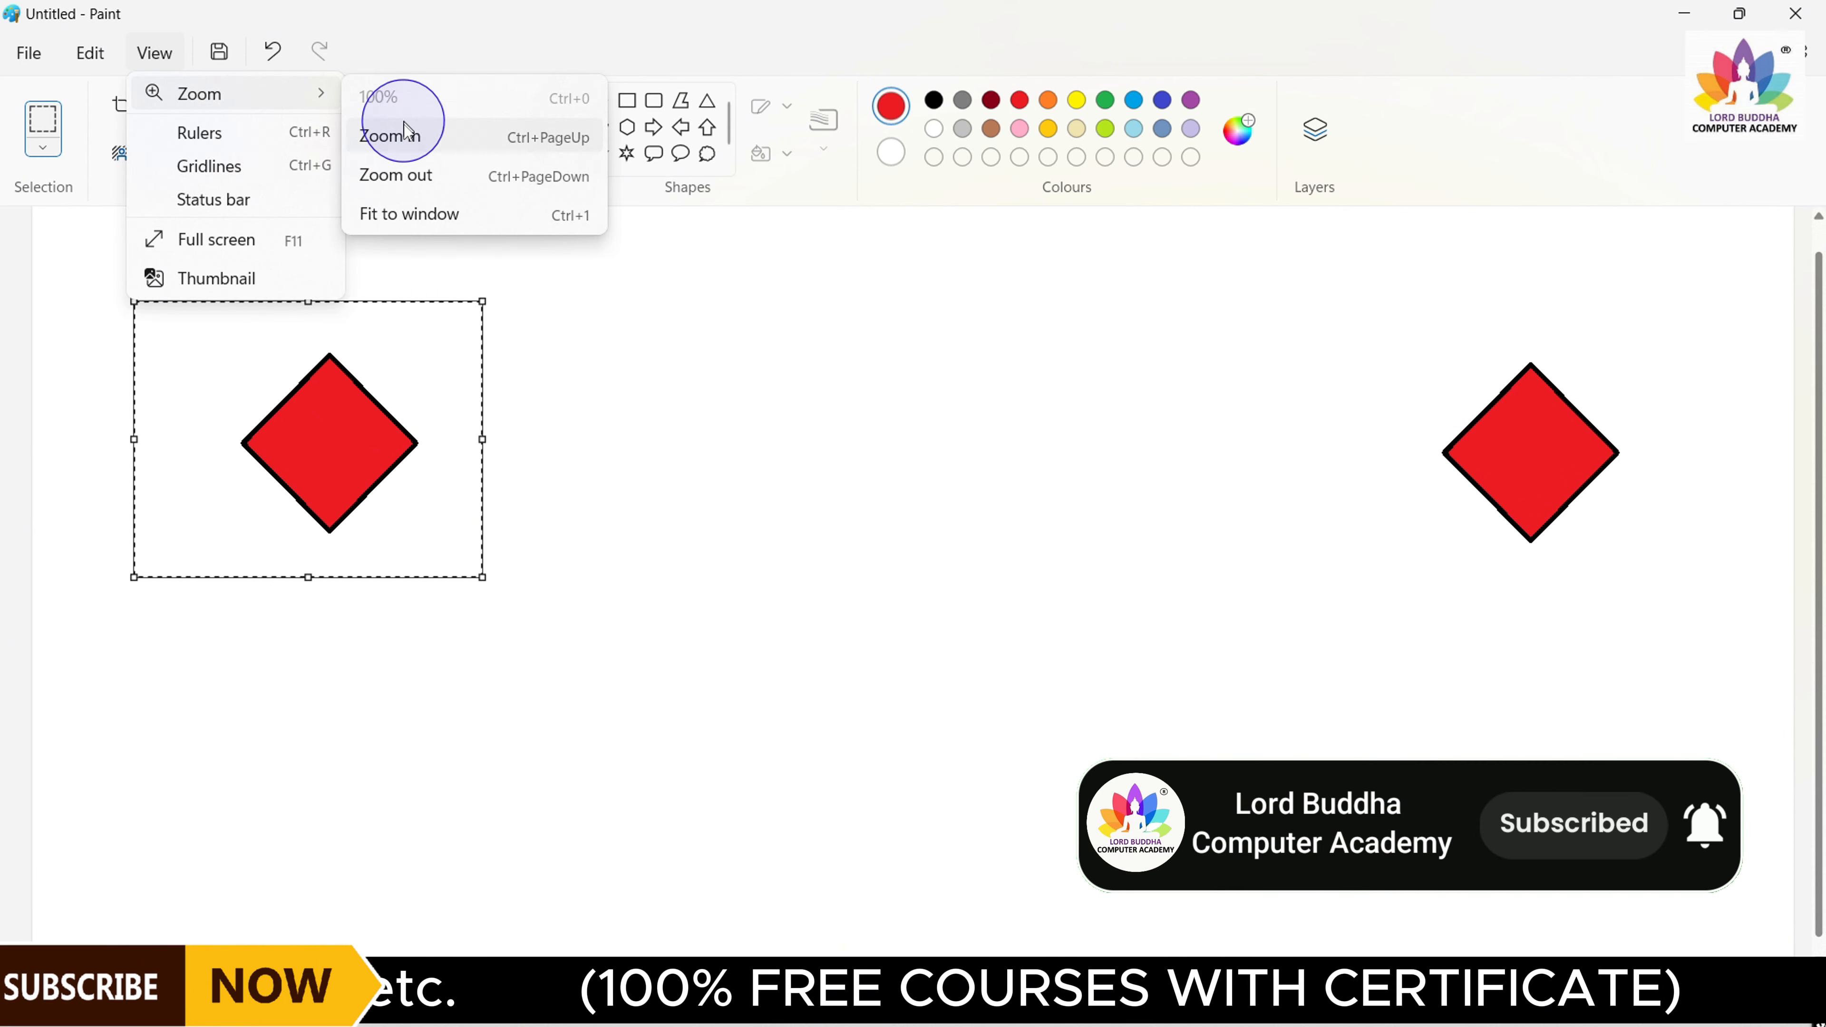
{"action": "left_click", "coordinate": [402, 175]}
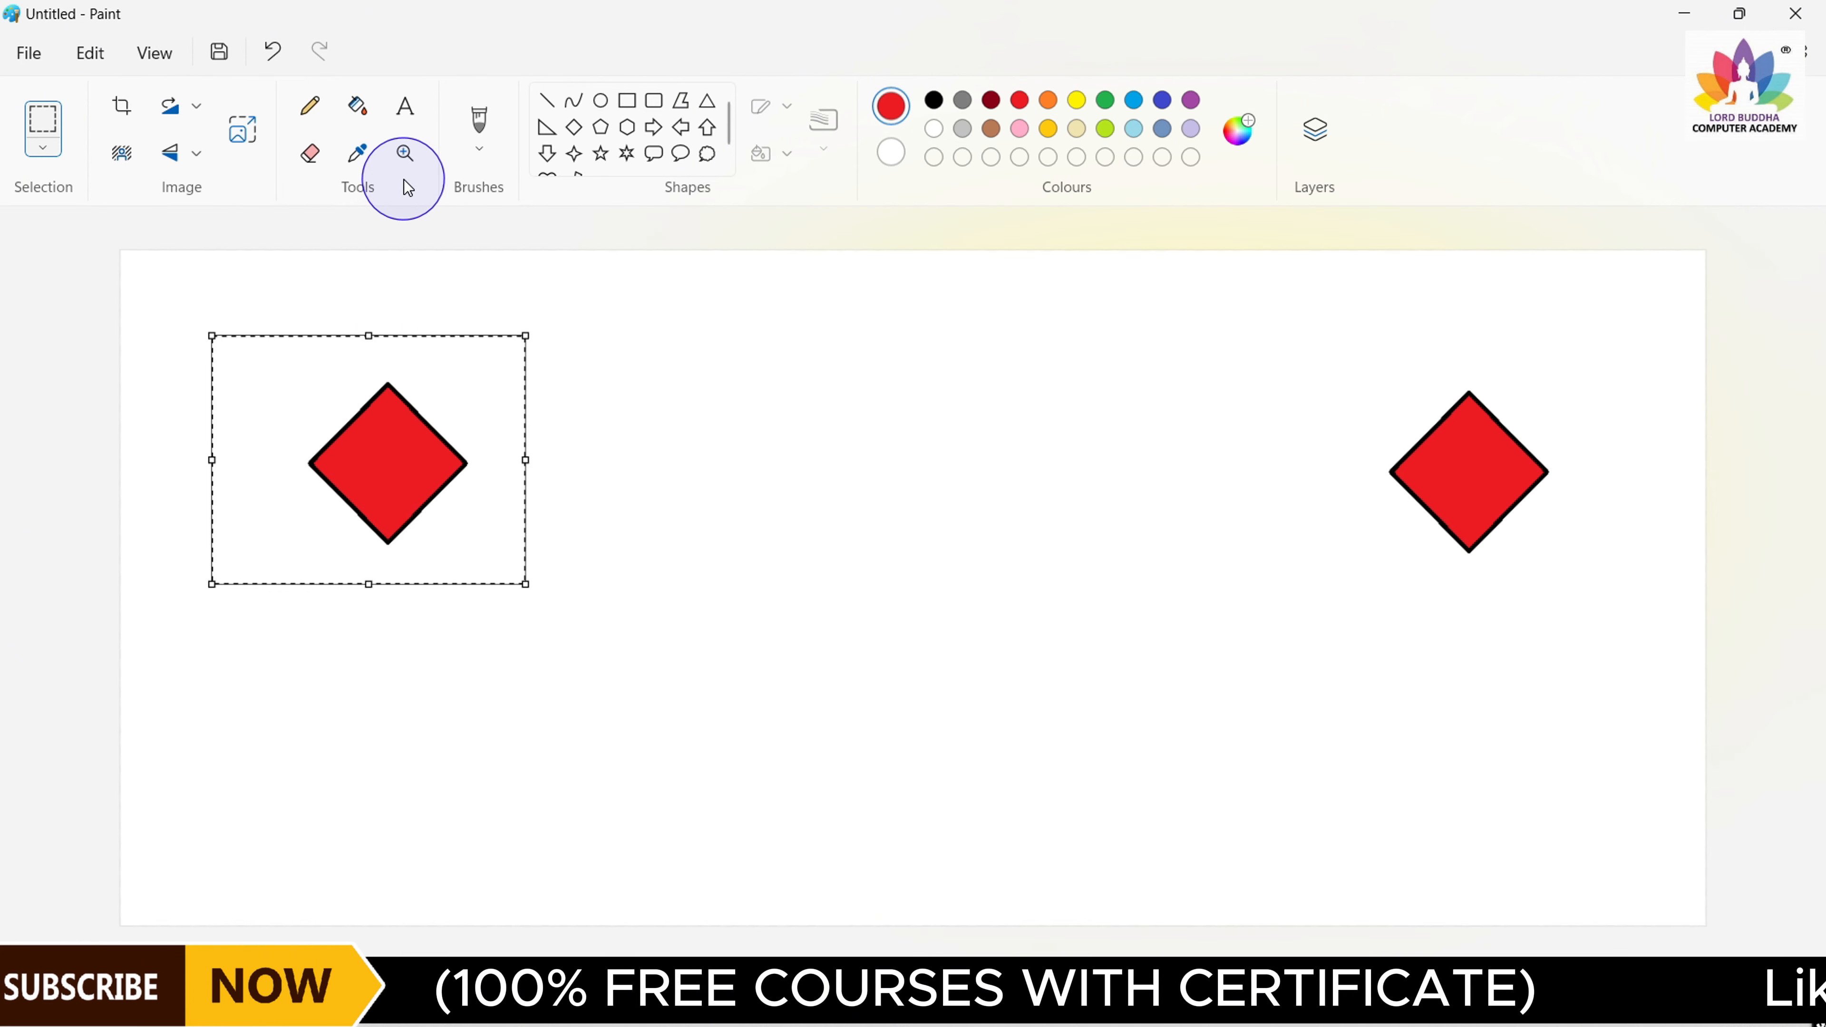
{"action": "left_click", "coordinate": [155, 53]}
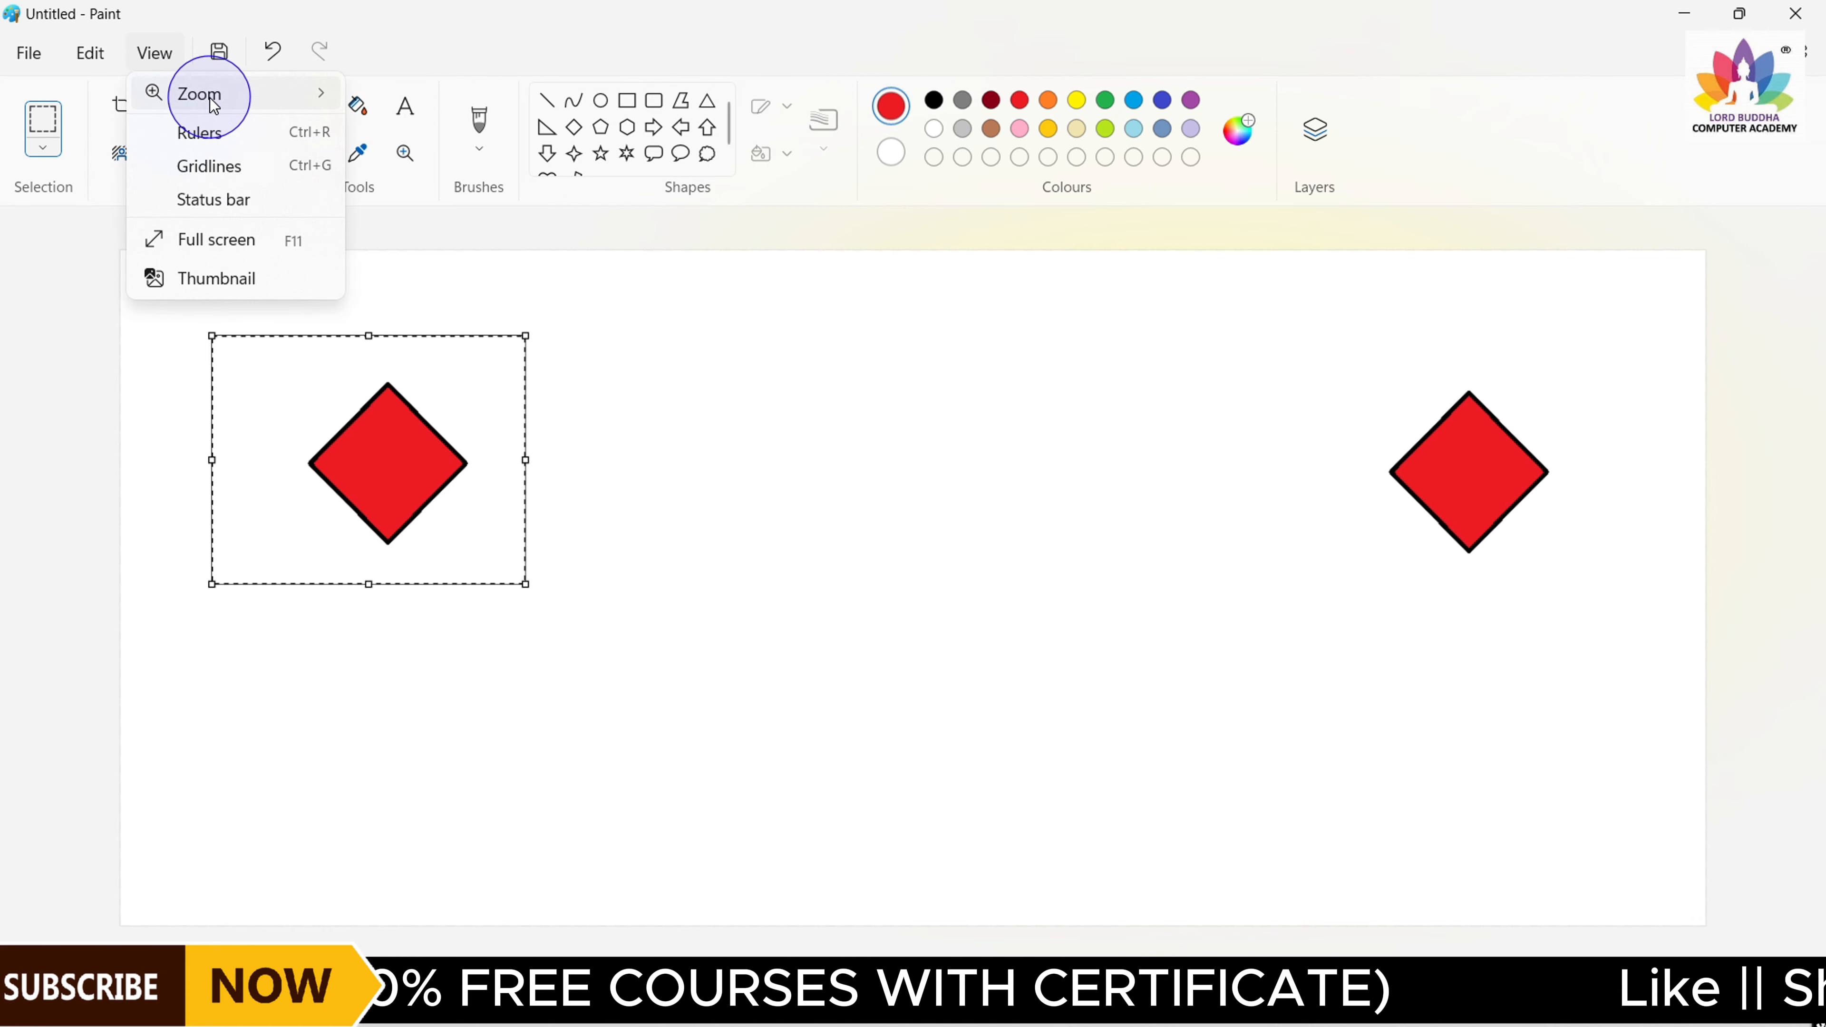
{"action": "mouse_move", "coordinate": [214, 101]}
{"action": "left_click", "coordinate": [403, 176]}
{"action": "left_click", "coordinate": [166, 52]}
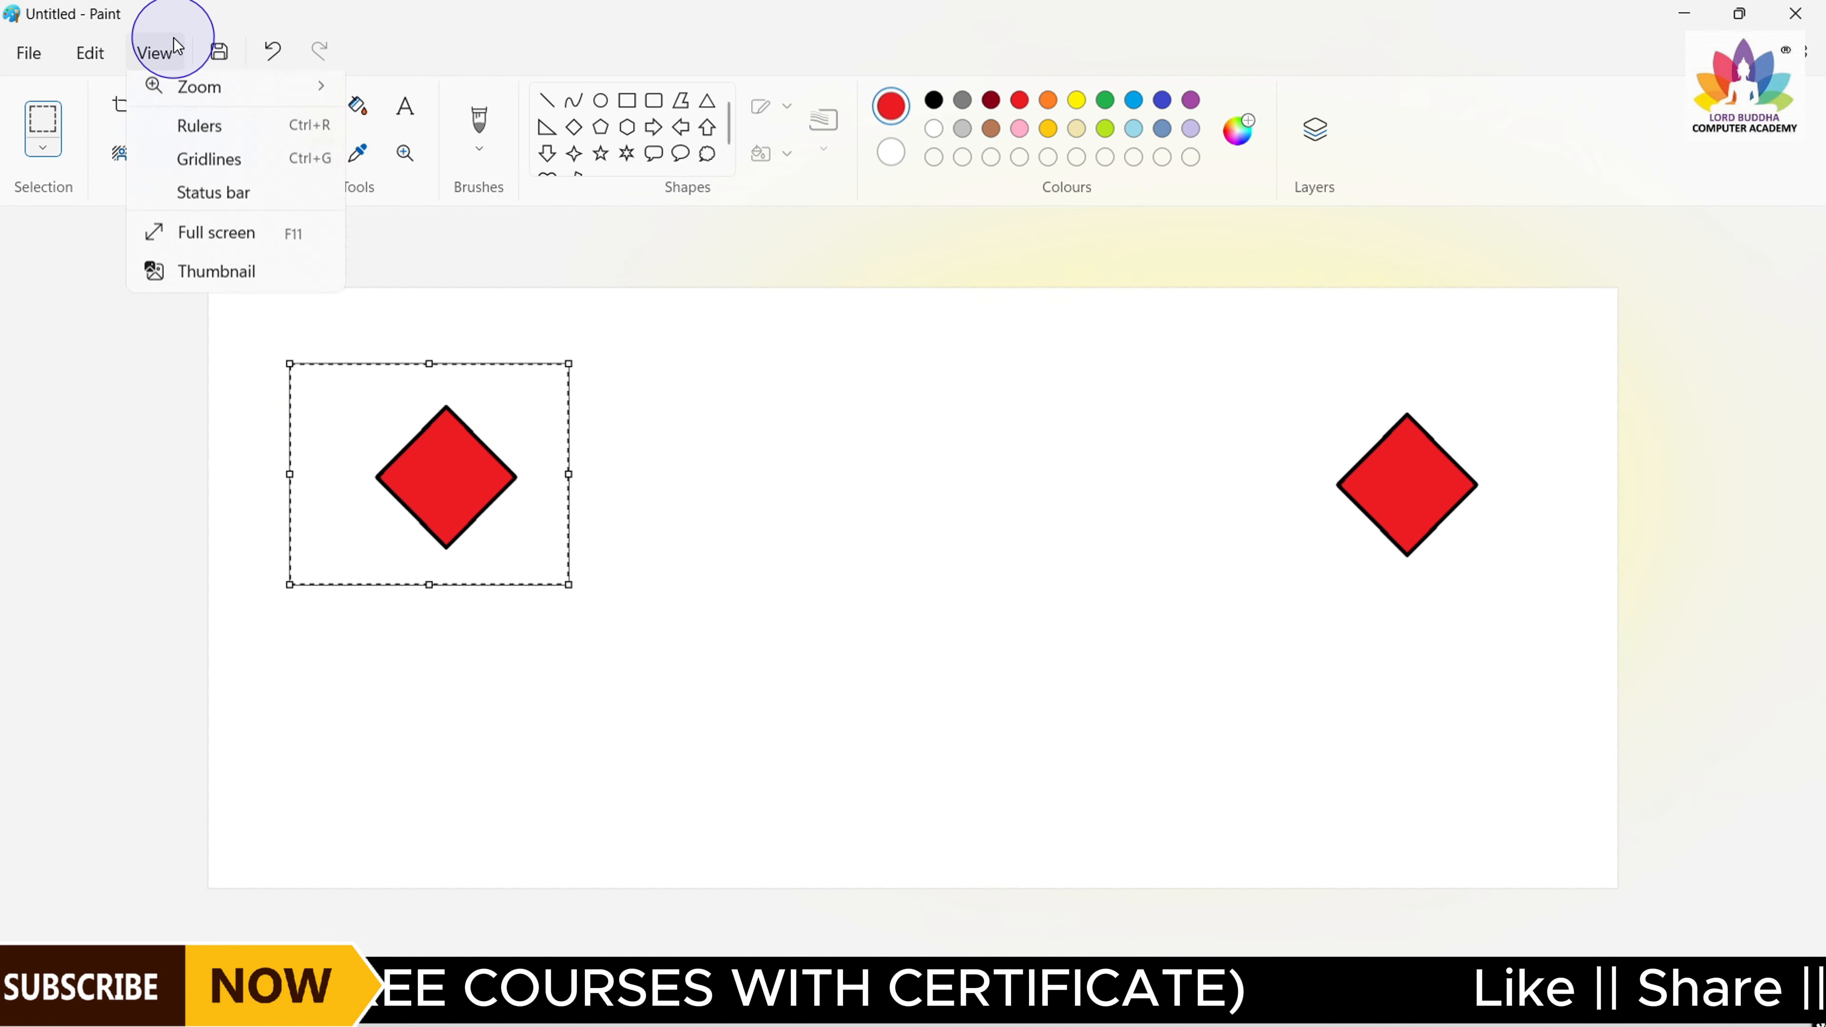
{"action": "mouse_move", "coordinate": [245, 97]}
{"action": "left_click", "coordinate": [380, 176]}
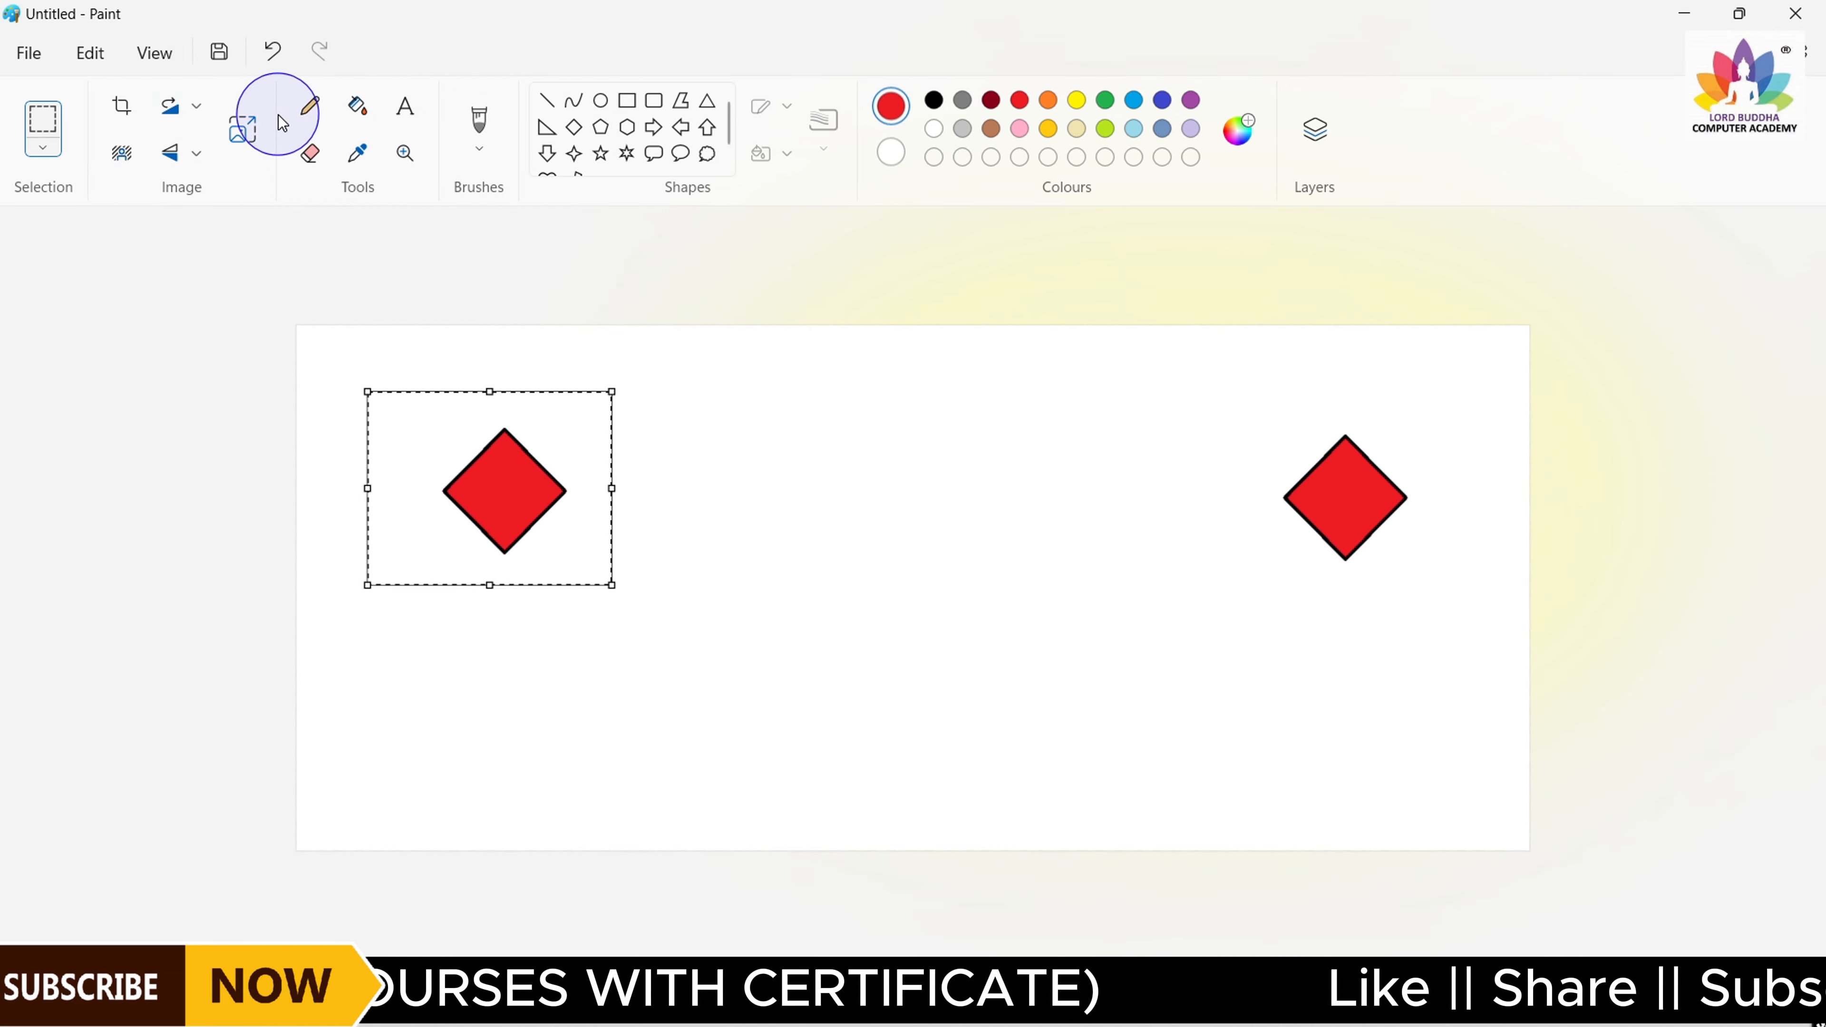
{"action": "left_click", "coordinate": [154, 52]}
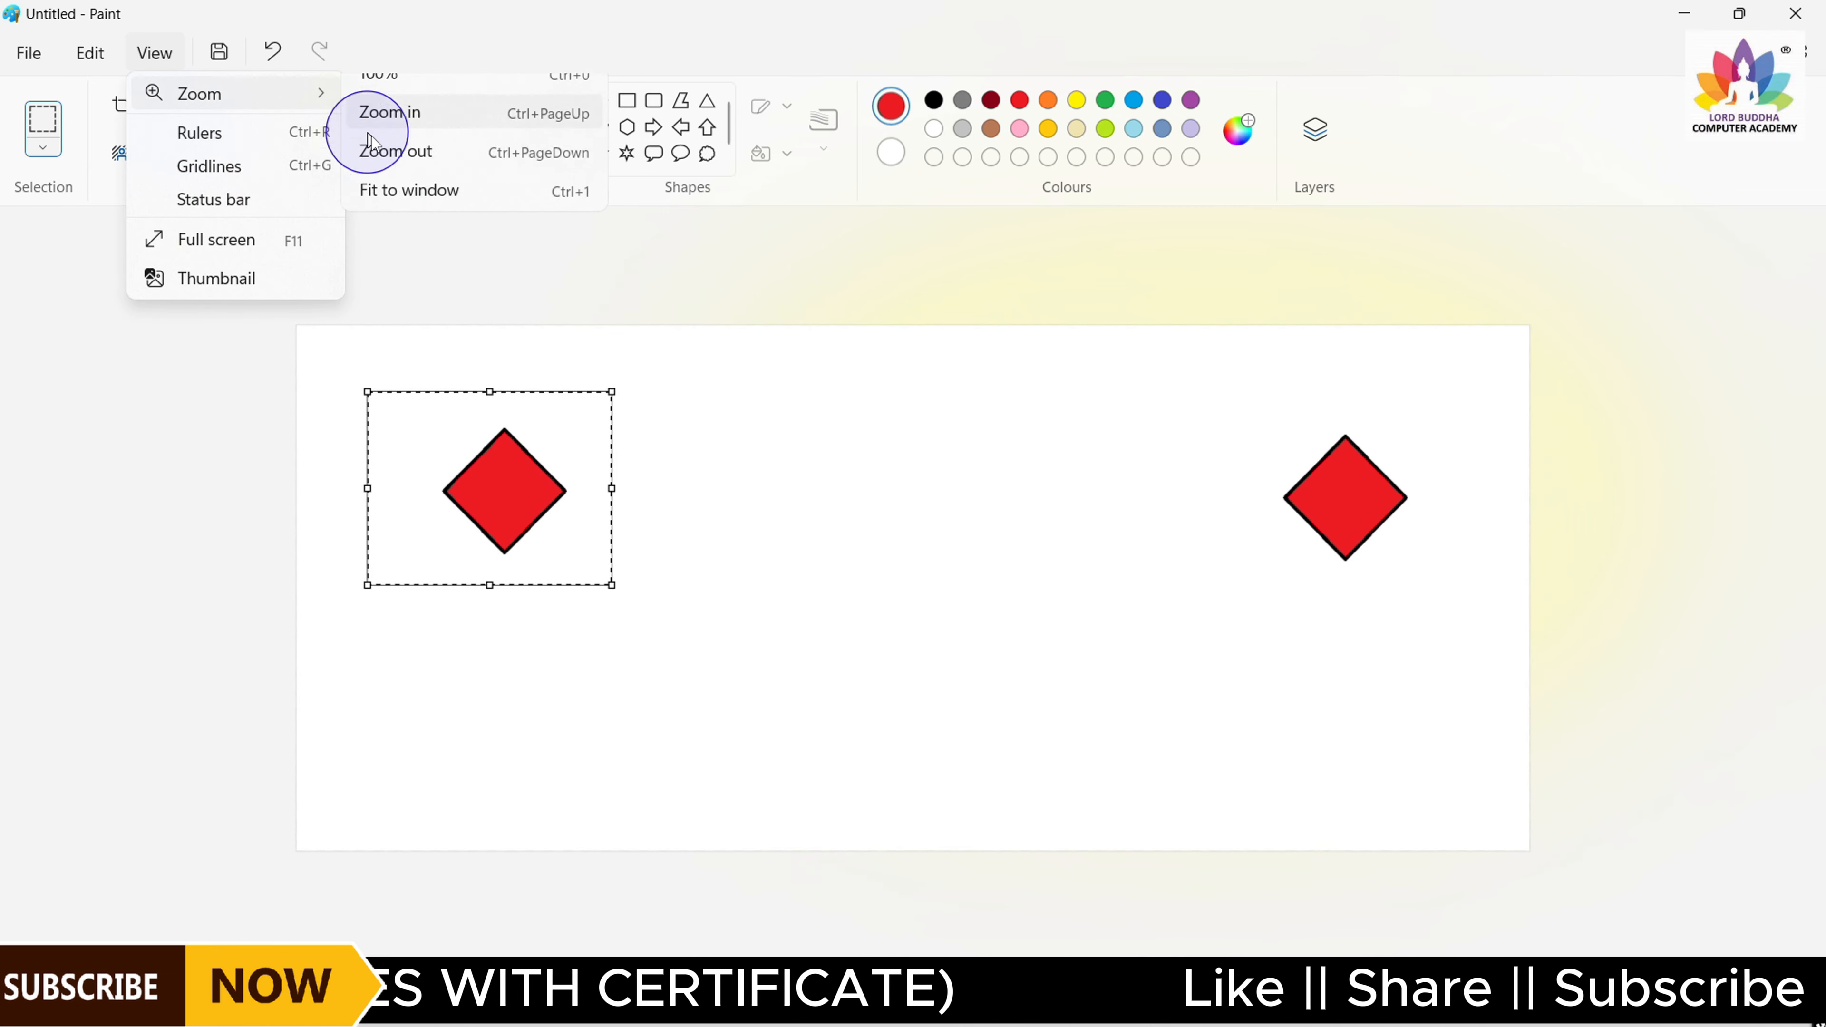
{"action": "left_click", "coordinate": [399, 175]}
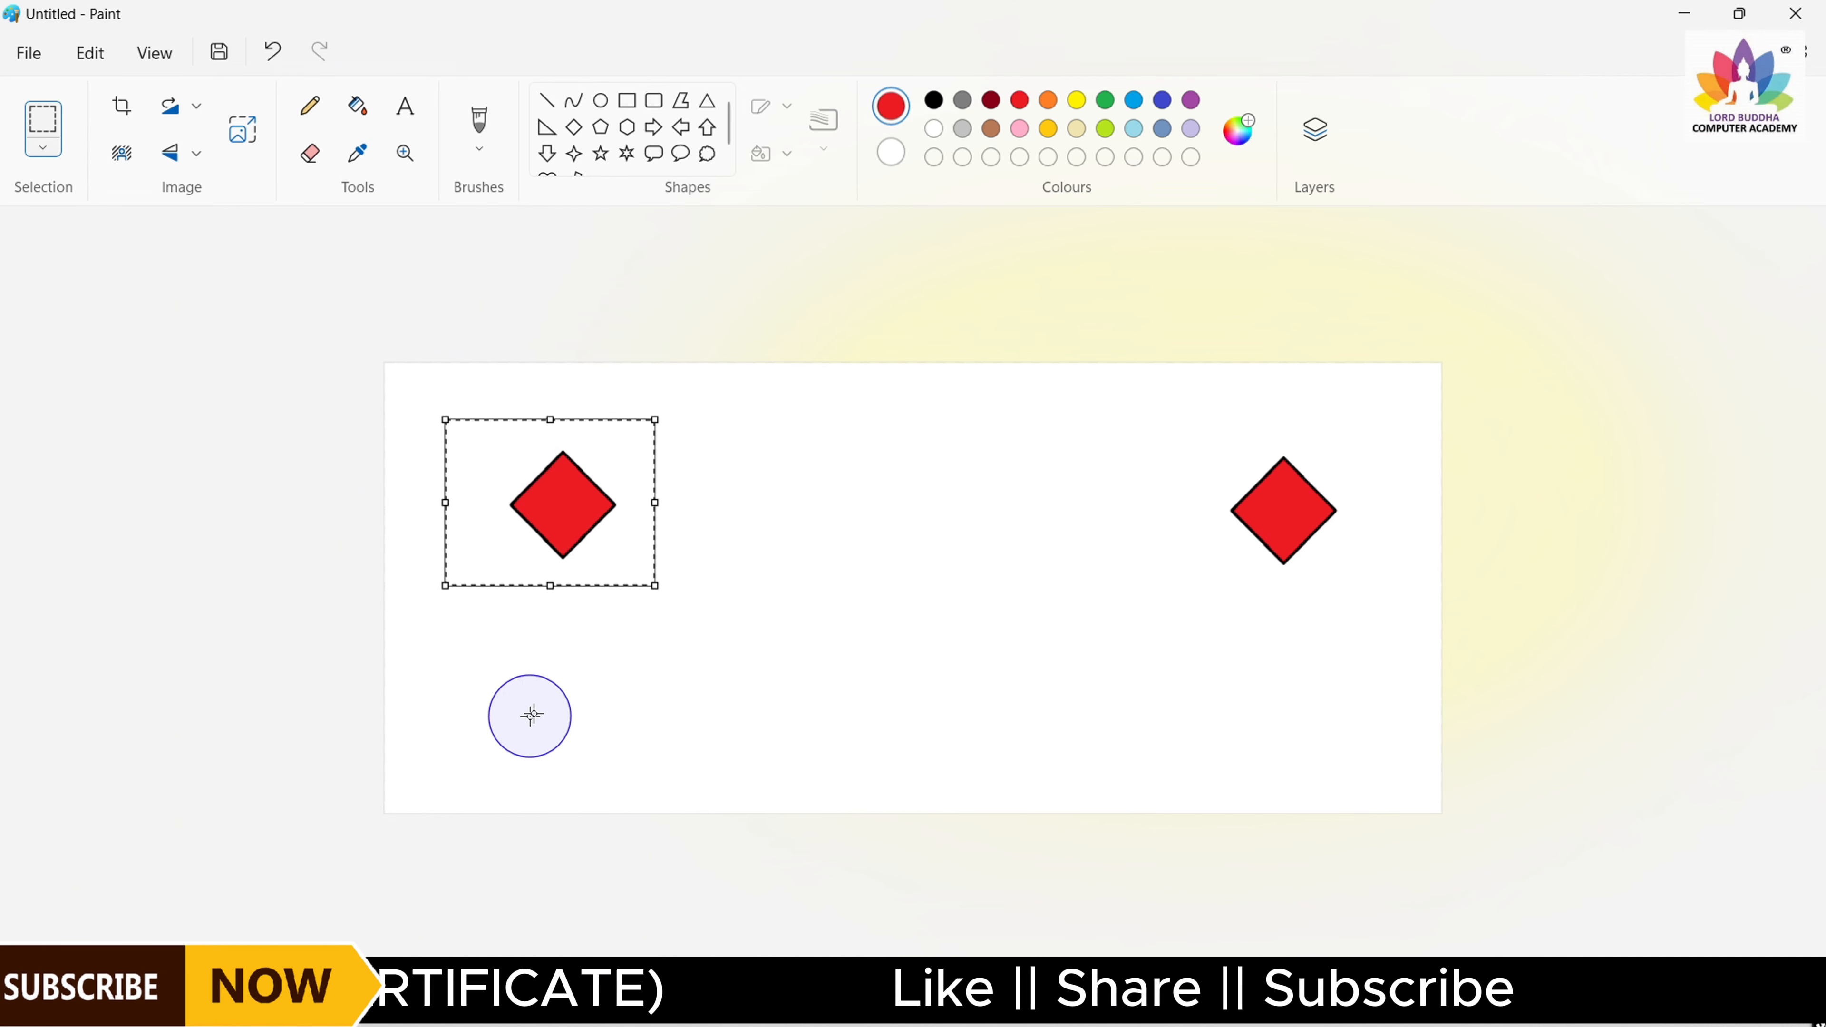
Return the zoomed-out canvas to 100% zoom
{"action": "left_click", "coordinate": [154, 52]}
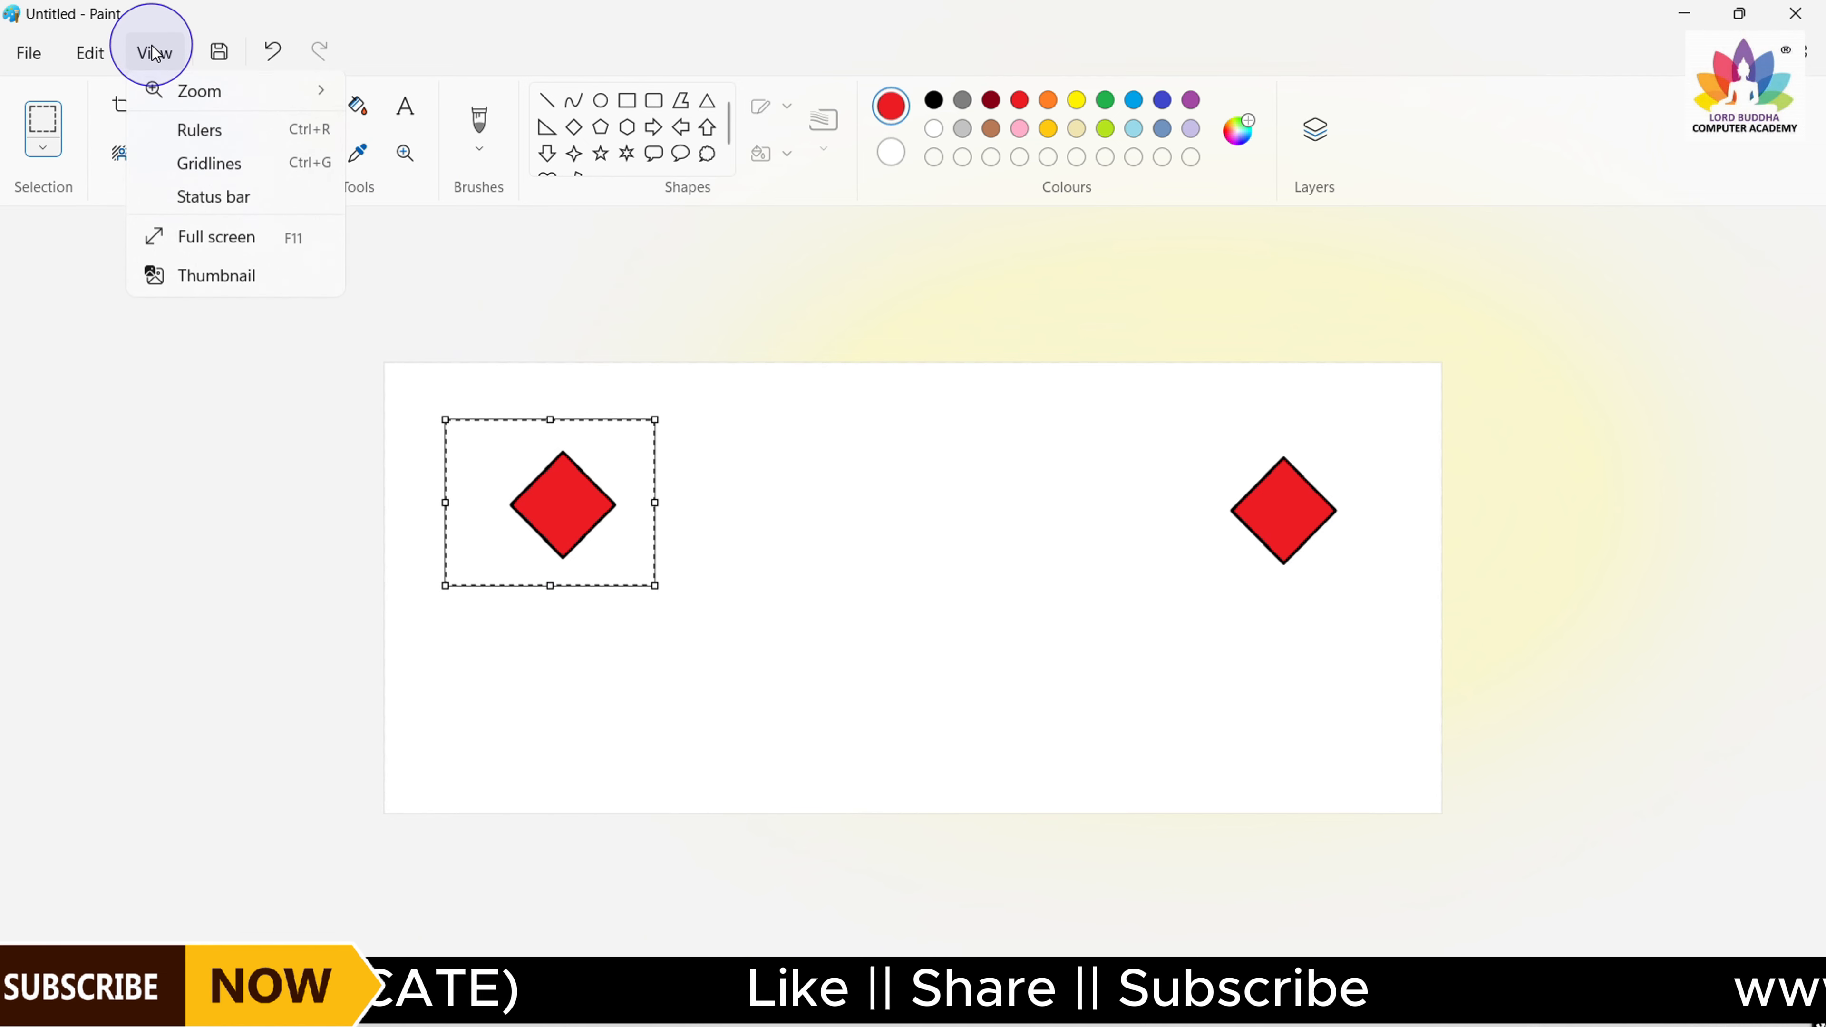
{"action": "mouse_move", "coordinate": [319, 97]}
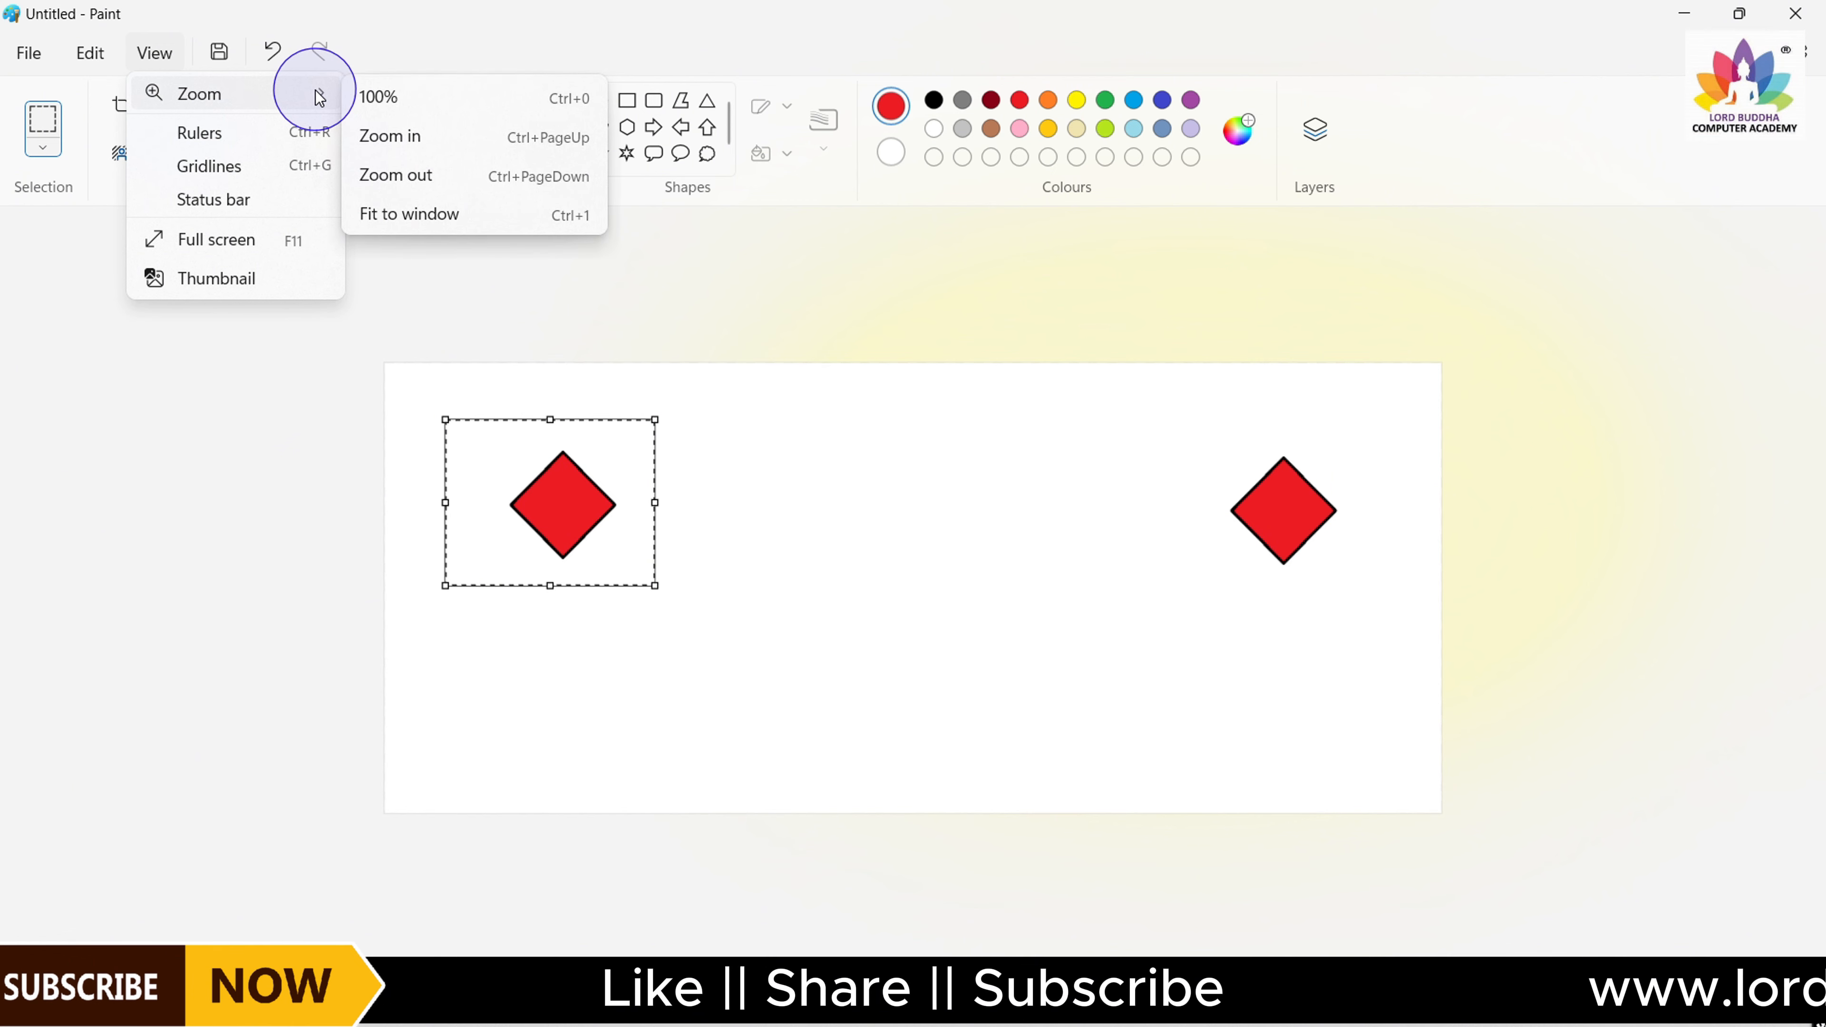
{"action": "left_click", "coordinate": [378, 91]}
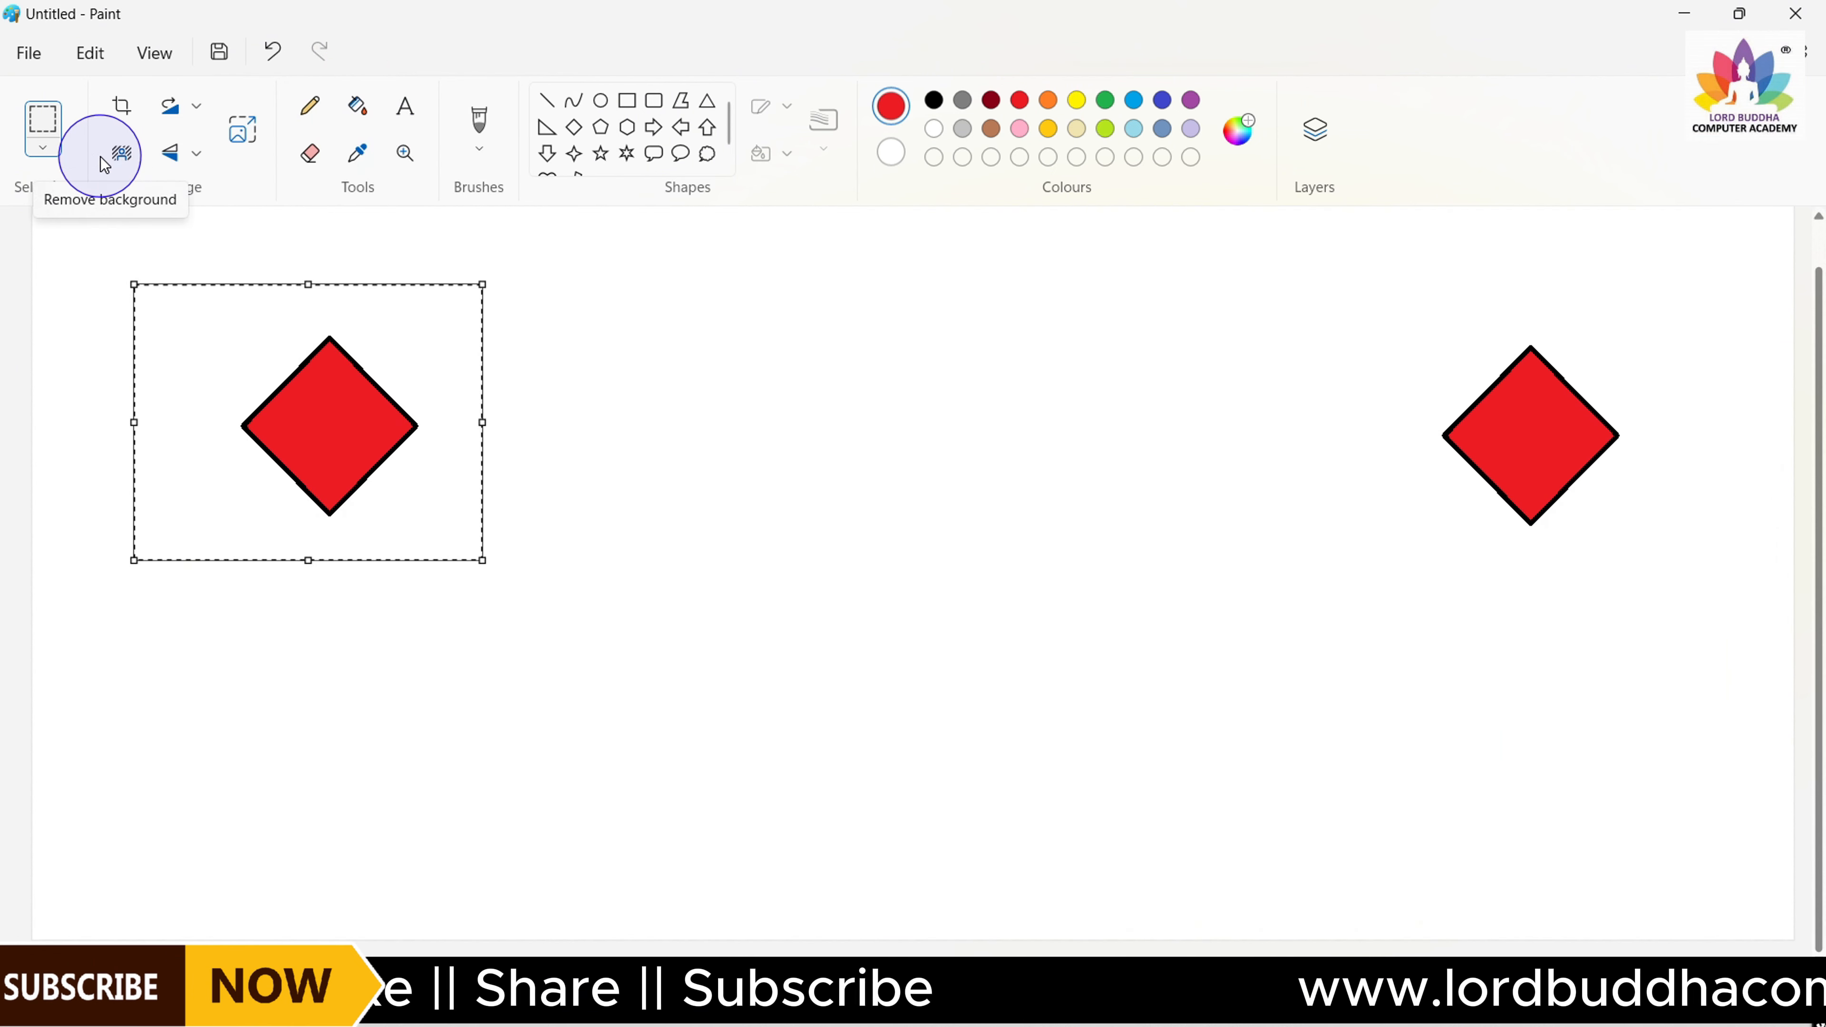
Fit the whole canvas to the window and clear the selection around the red diamond
{"action": "left_click", "coordinate": [154, 54]}
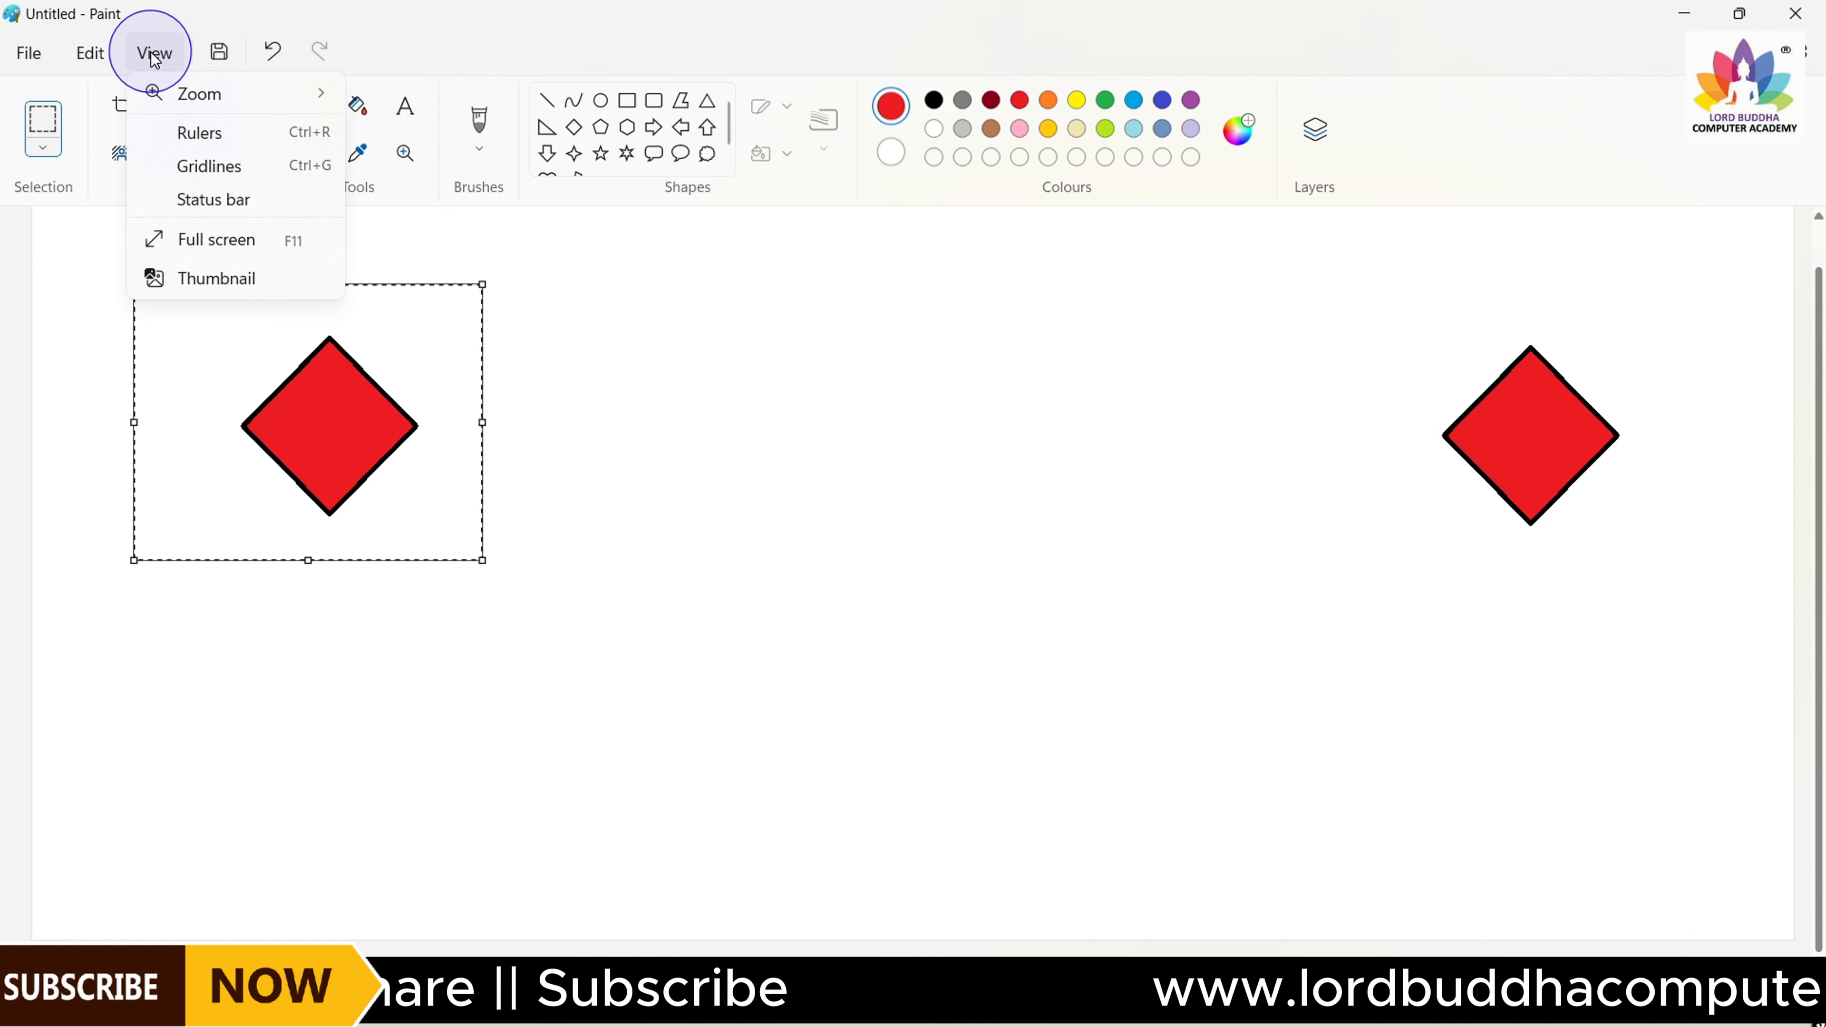
{"action": "left_click", "coordinate": [189, 92]}
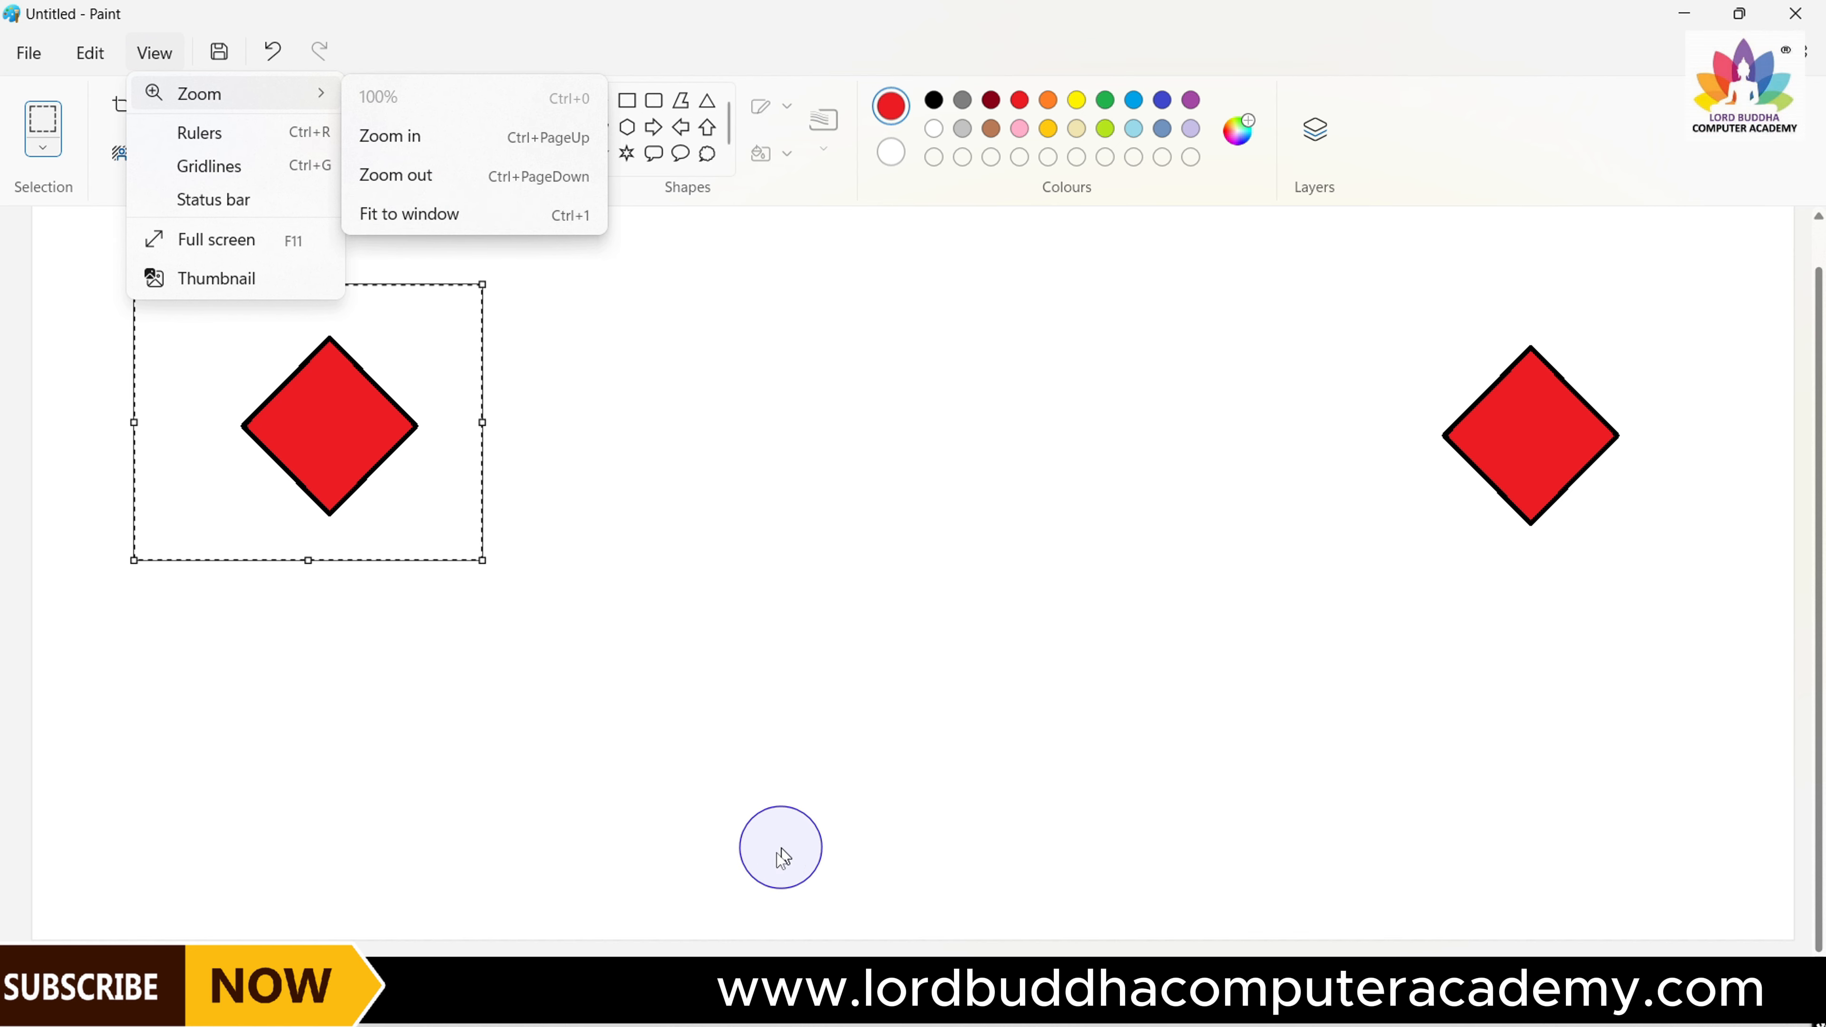
{"action": "left_click", "coordinate": [425, 228]}
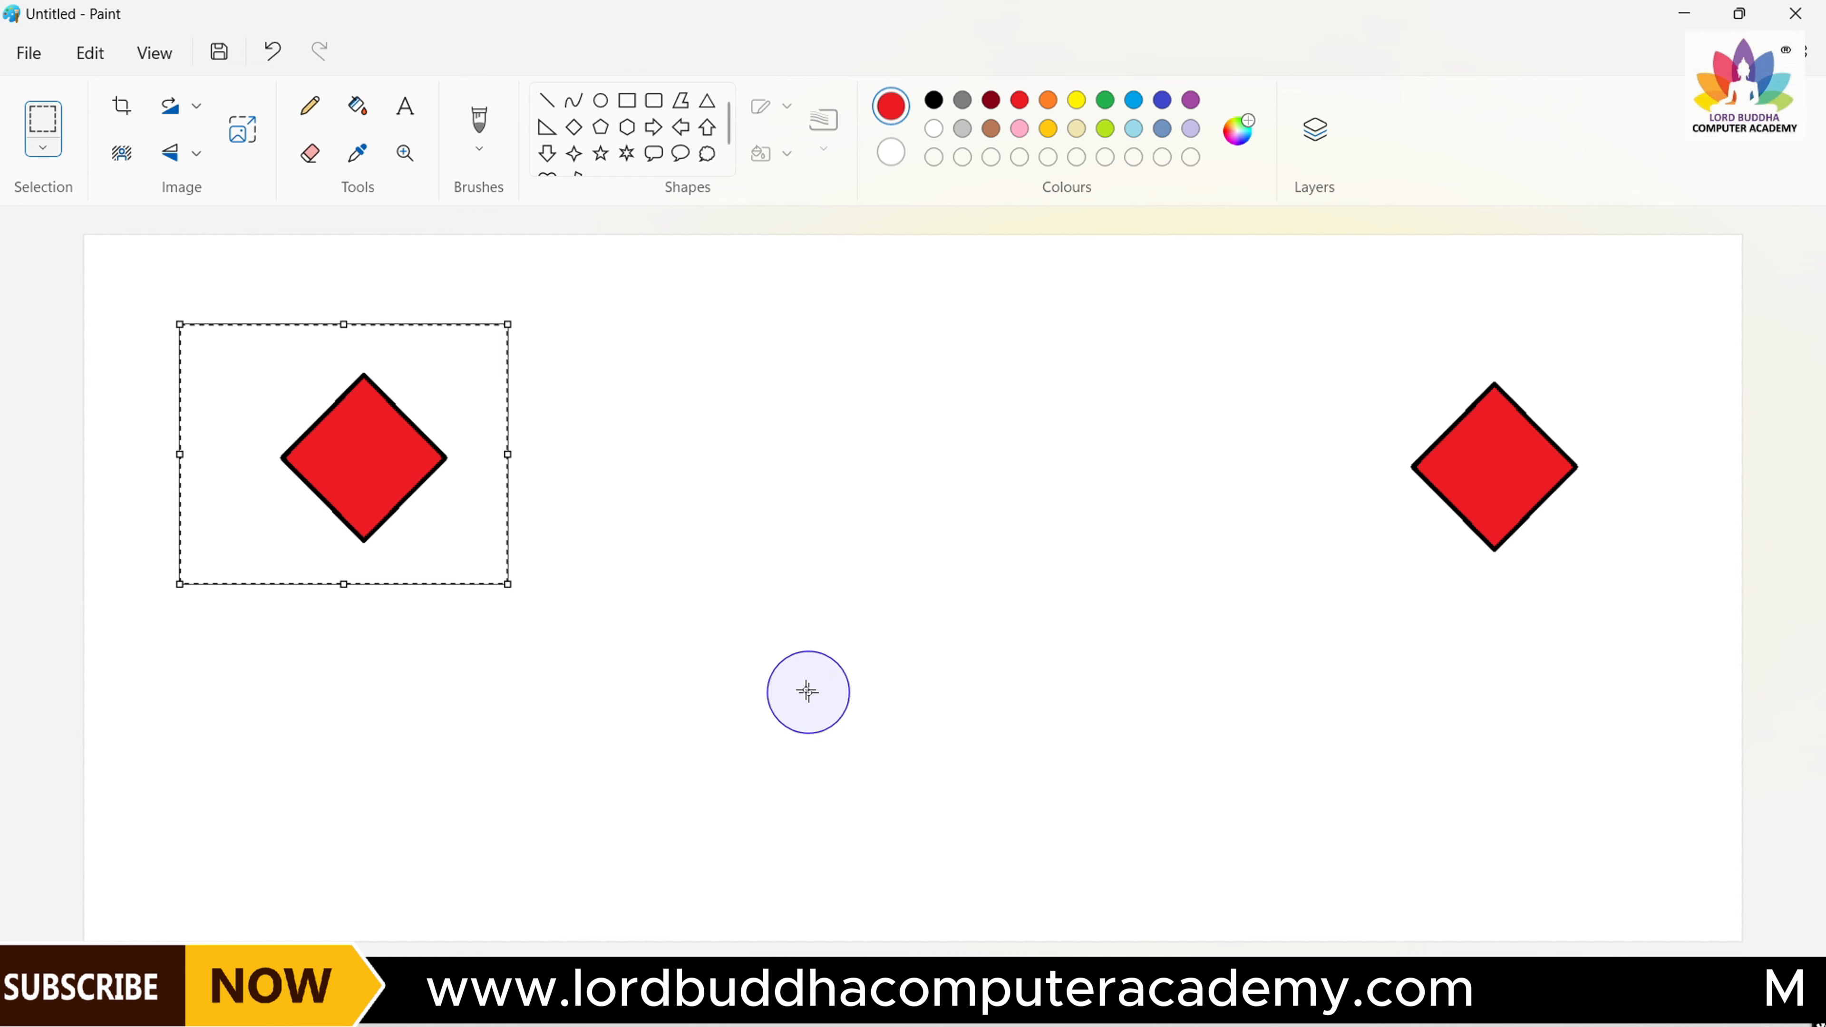
{"action": "left_click", "coordinate": [869, 530]}
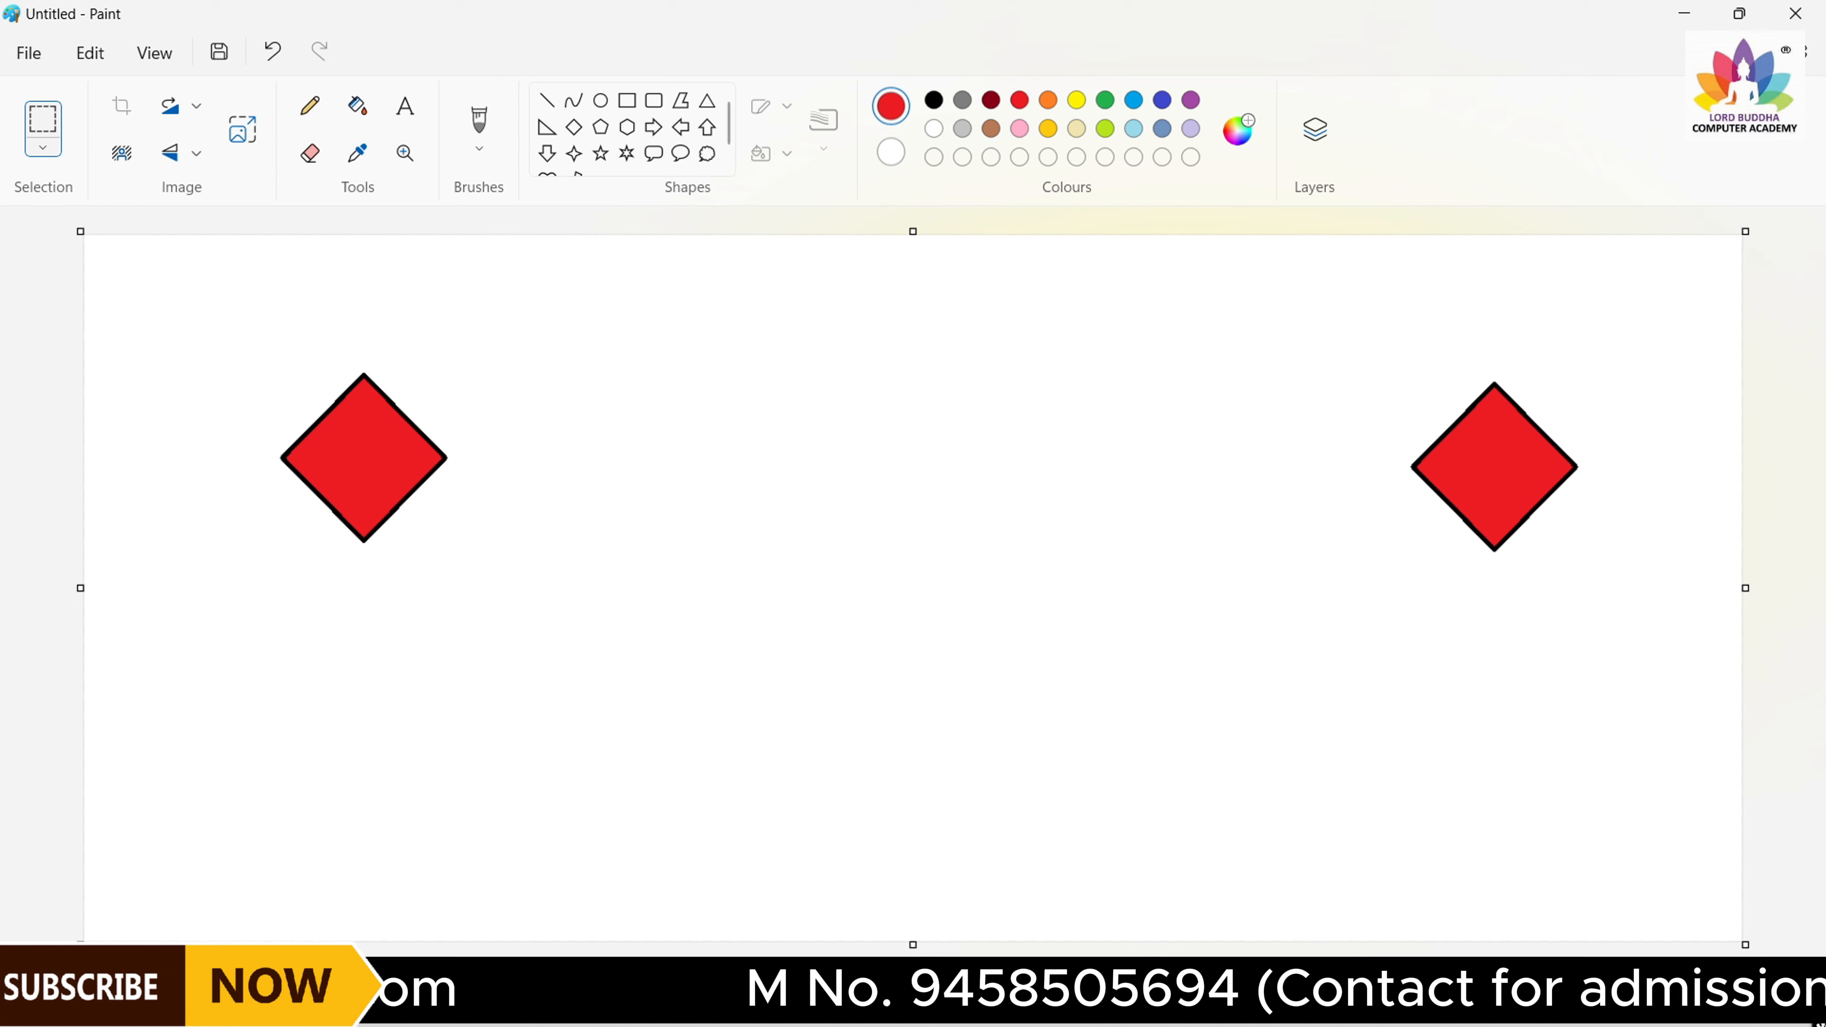
Display the rulers along the canvas edges, and hide them again
{"action": "left_click", "coordinate": [160, 52]}
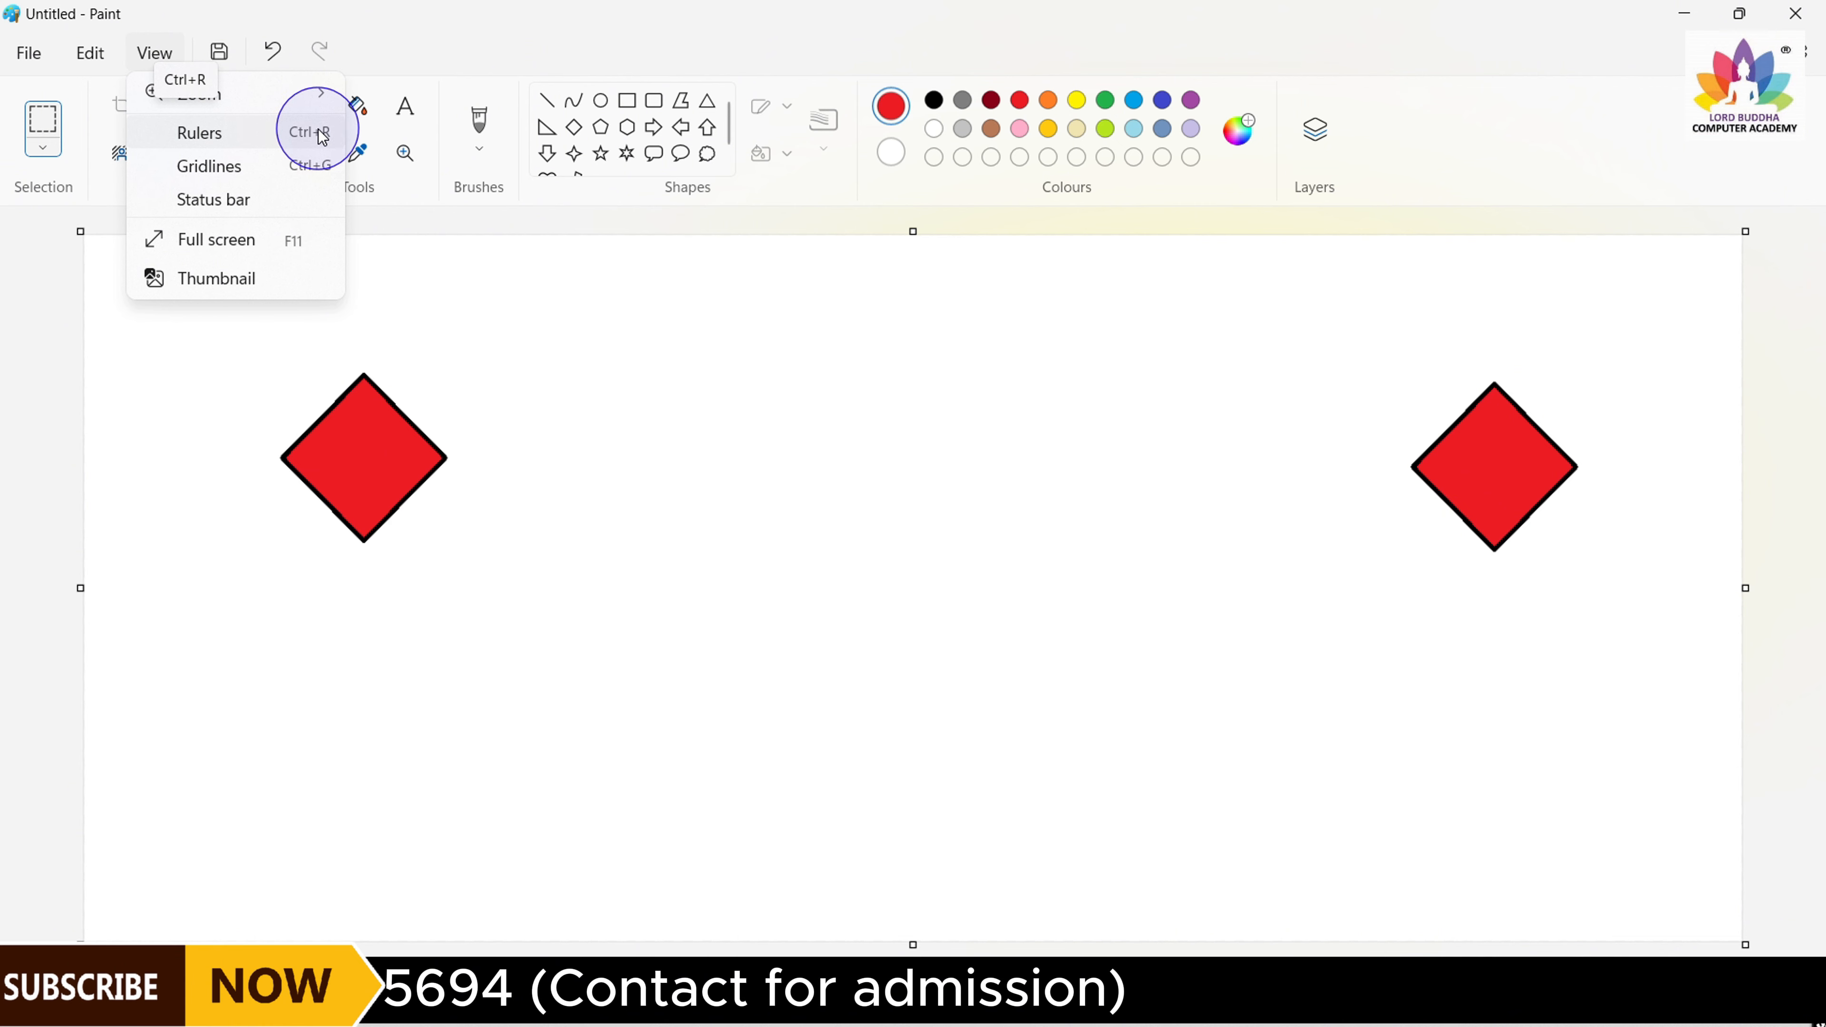
{"action": "left_click", "coordinate": [493, 289]}
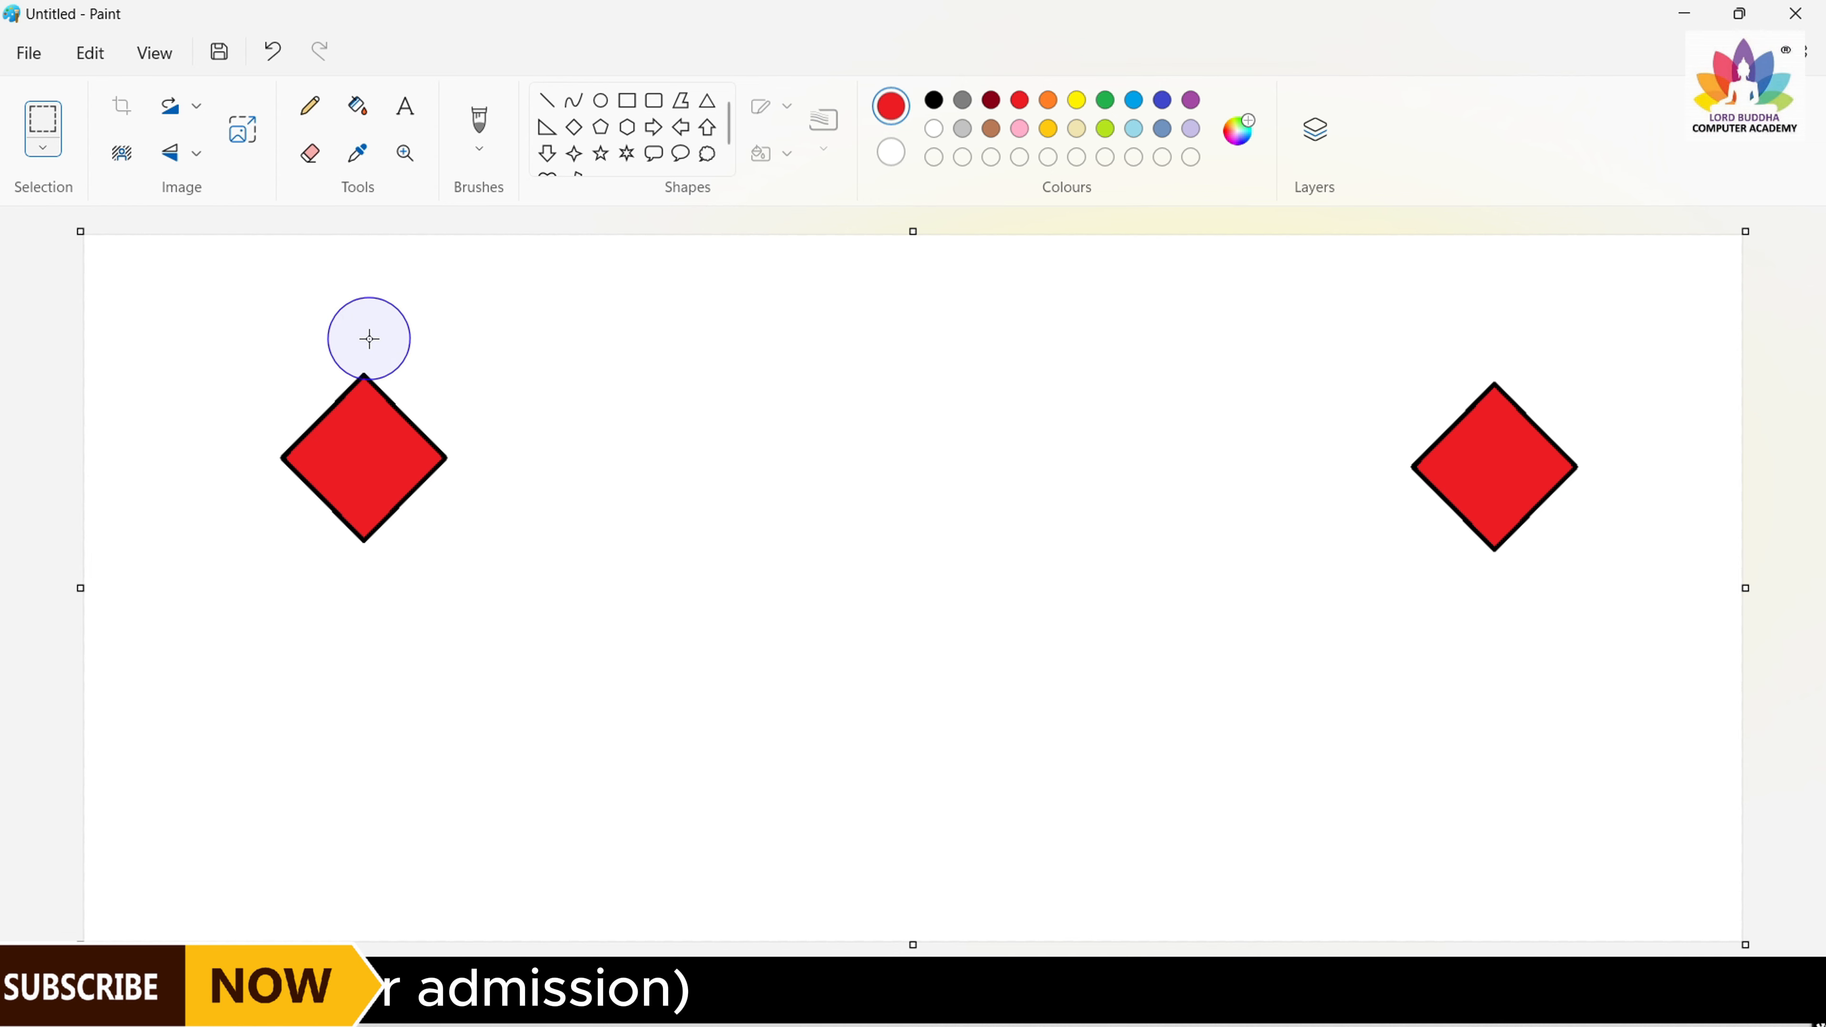
{"action": "left_click", "coordinate": [165, 47]}
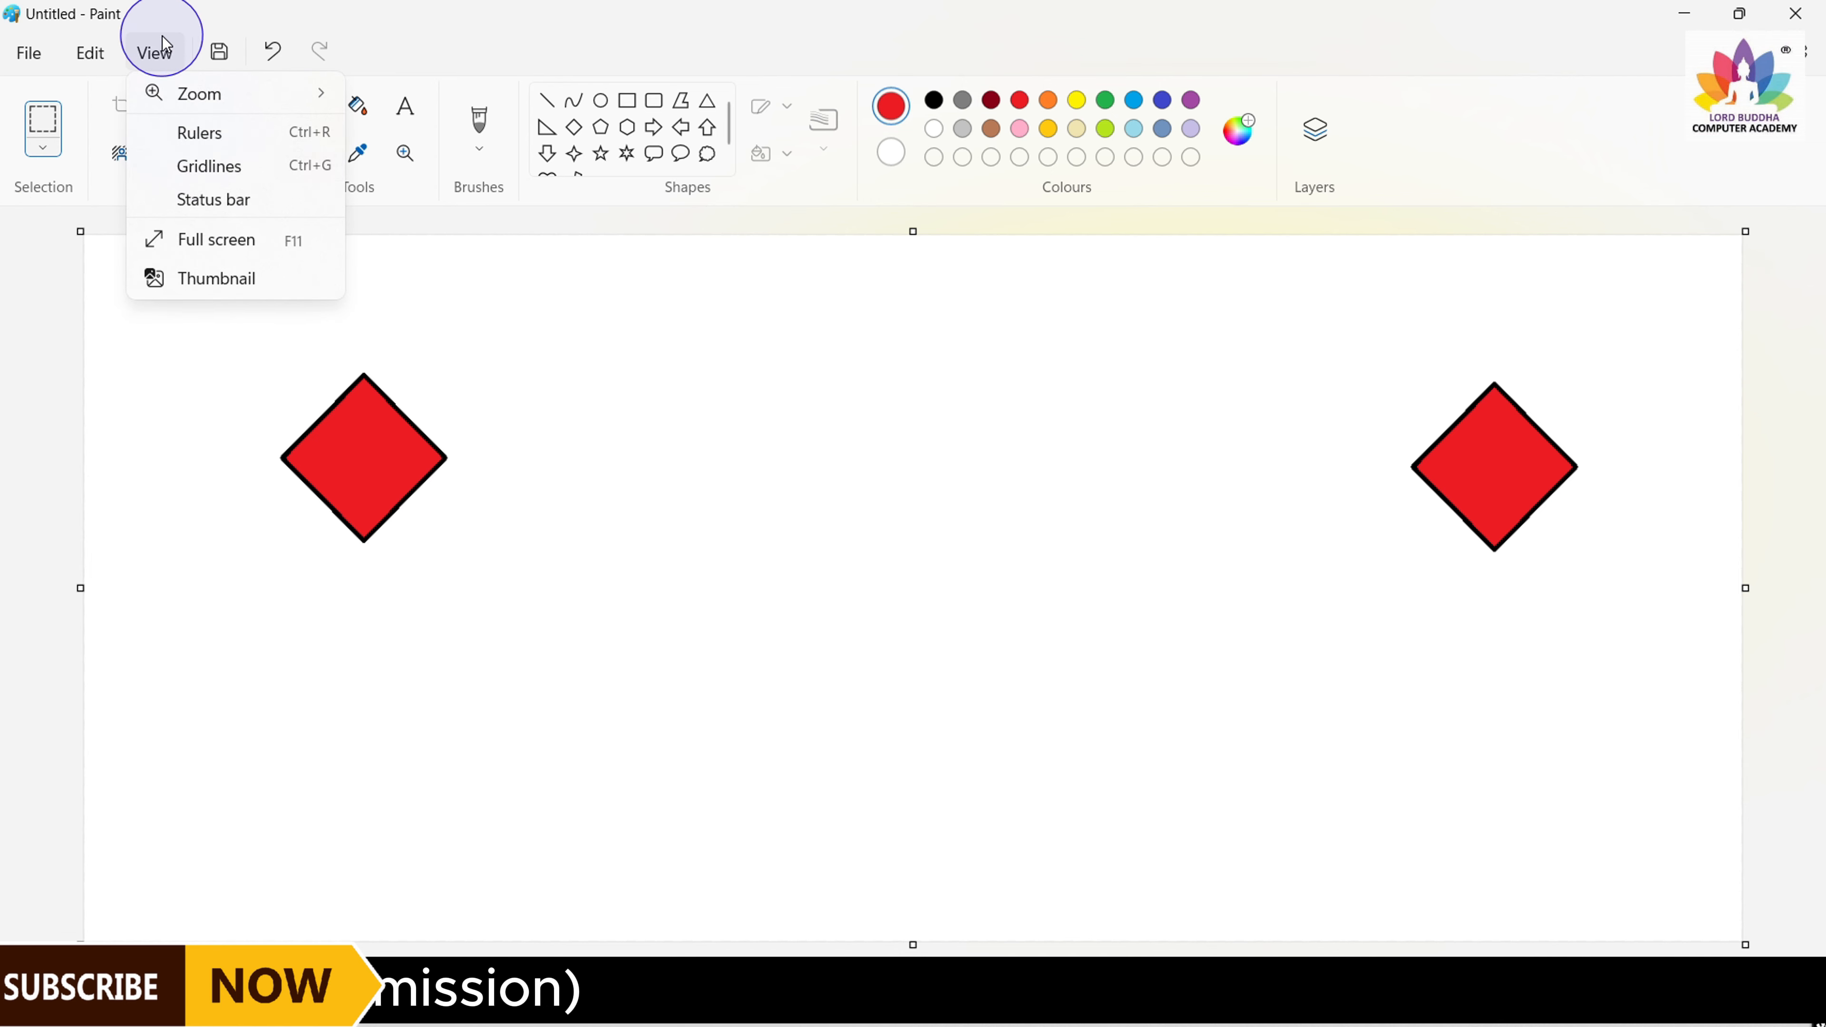
{"action": "left_click", "coordinate": [233, 133]}
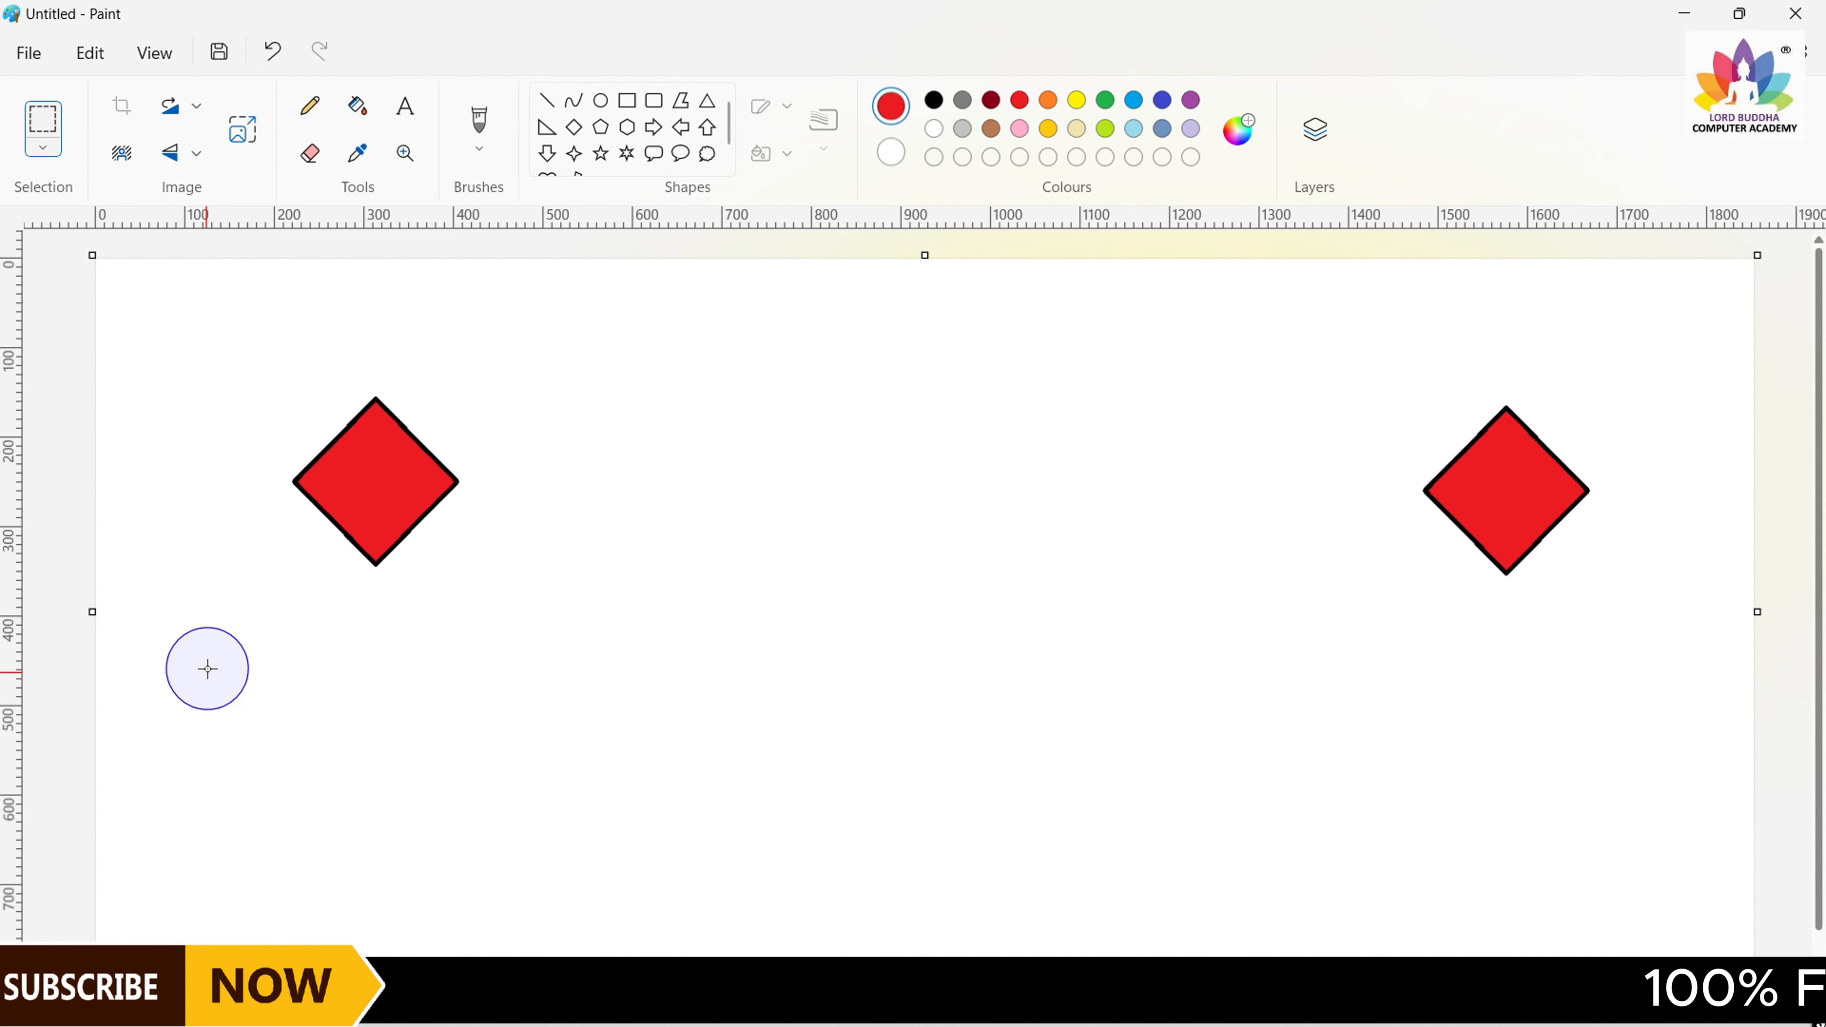
{"action": "left_click", "coordinate": [153, 57]}
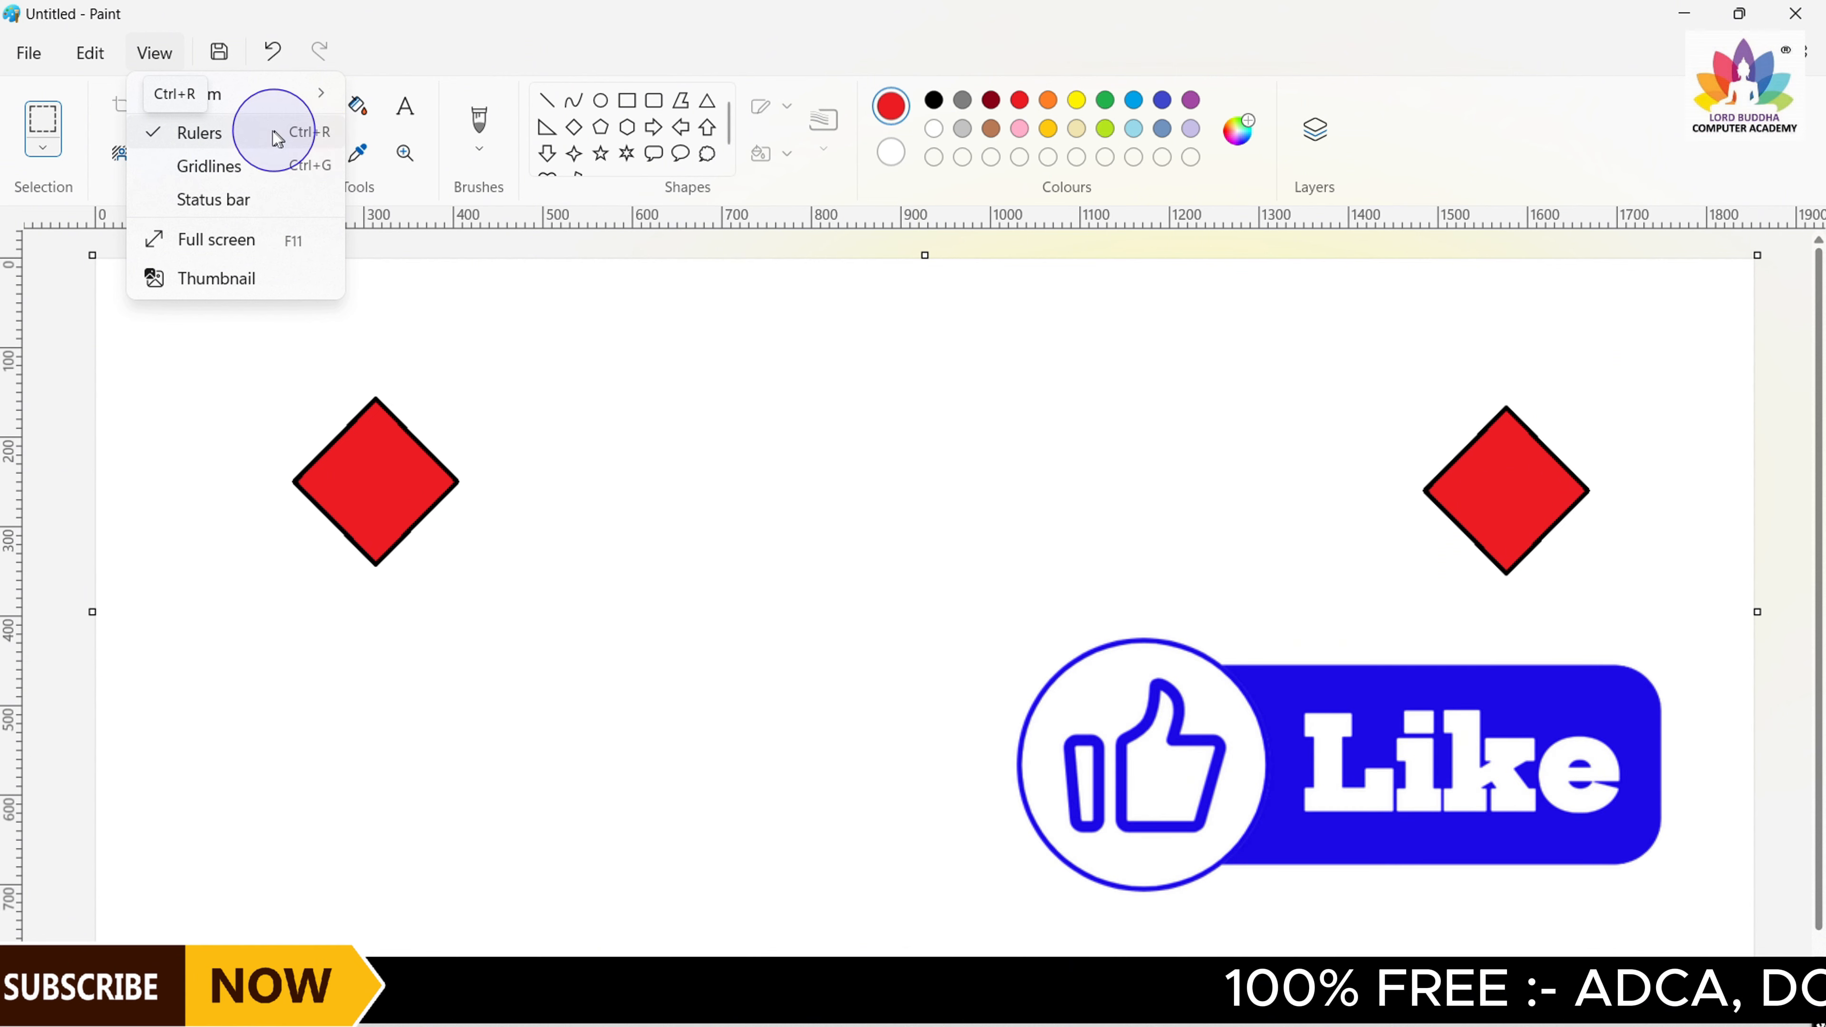
{"action": "left_click", "coordinate": [184, 134]}
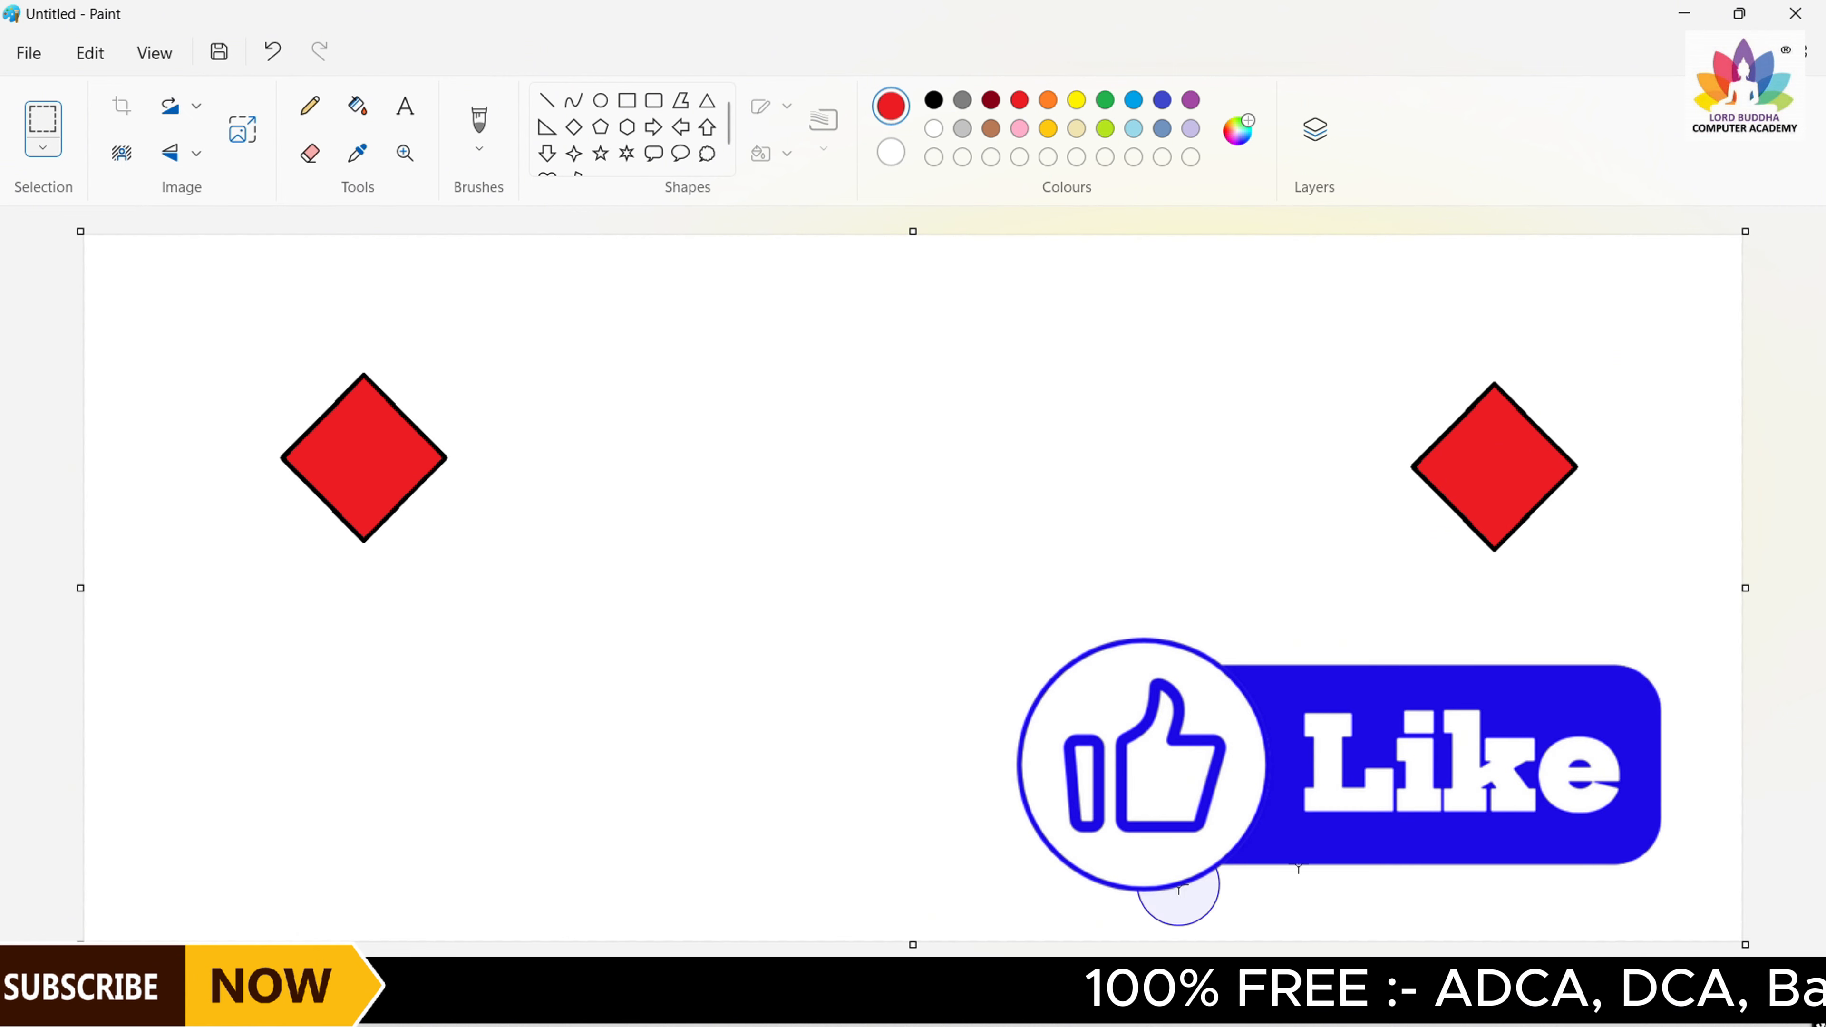
Display the gridlines over the canvas, and hide them again
{"action": "left_click", "coordinate": [154, 50]}
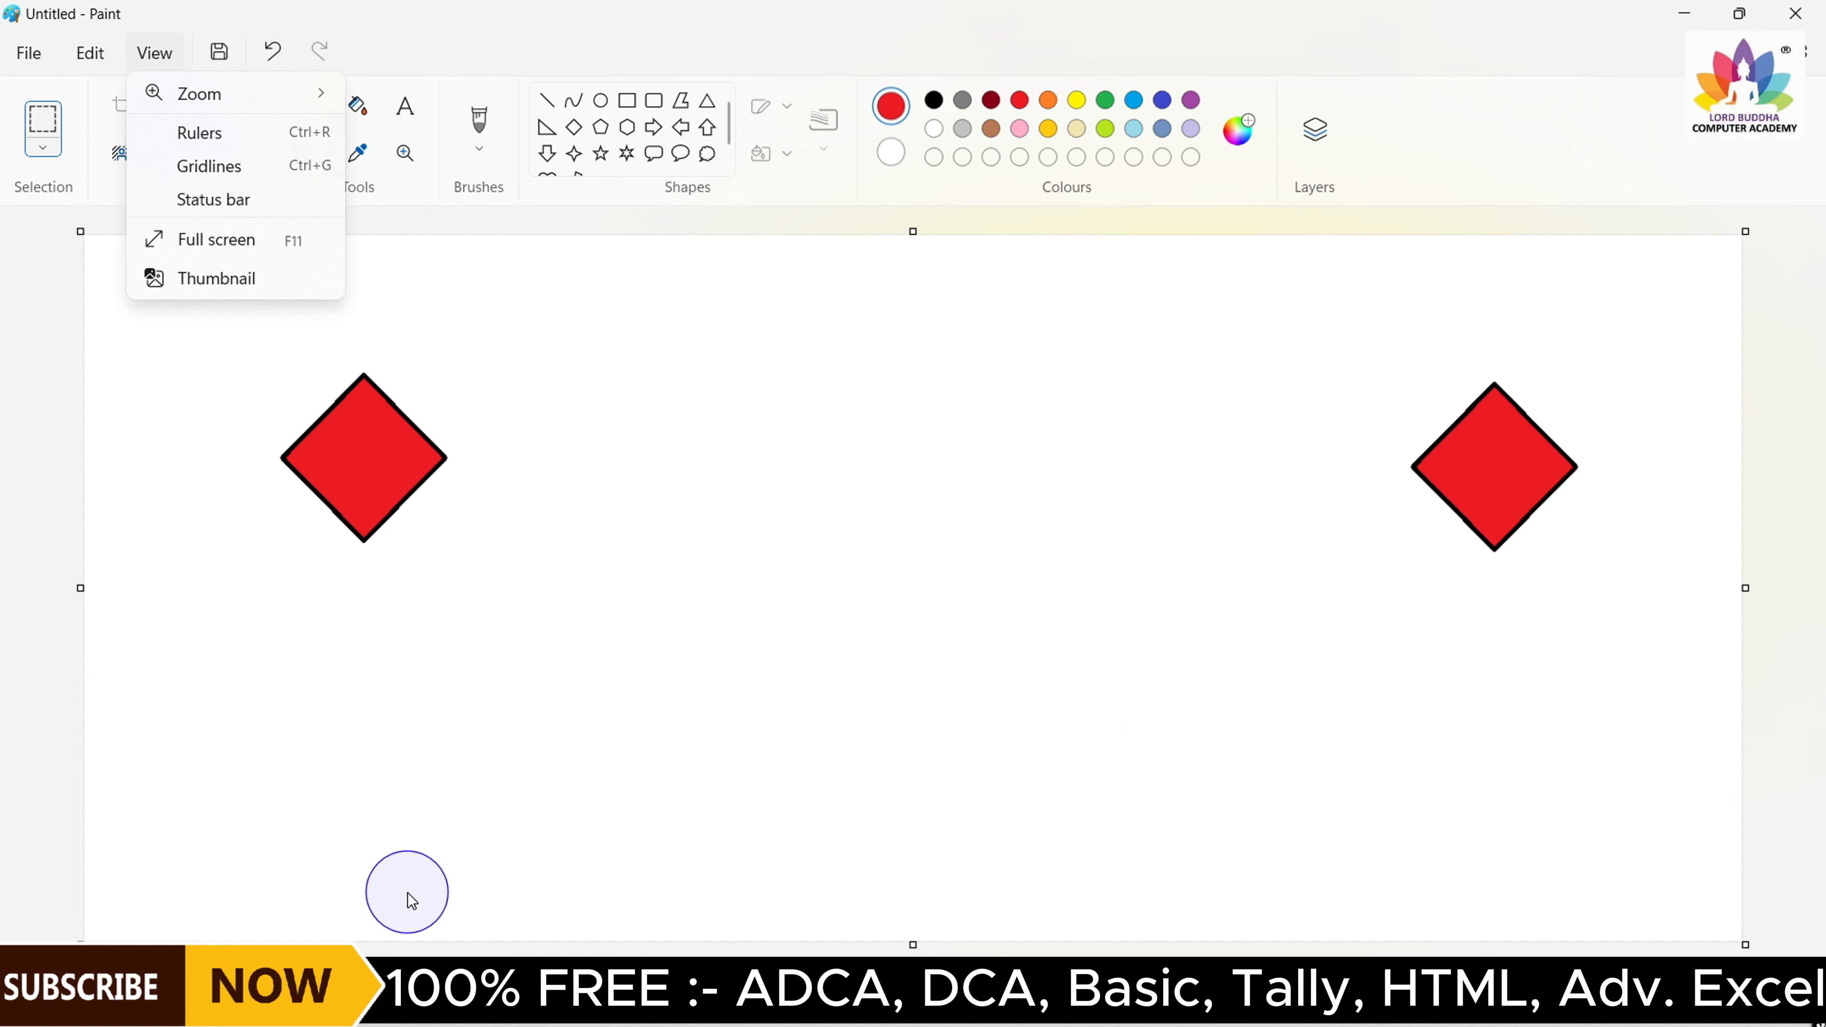
{"action": "left_click", "coordinate": [205, 165]}
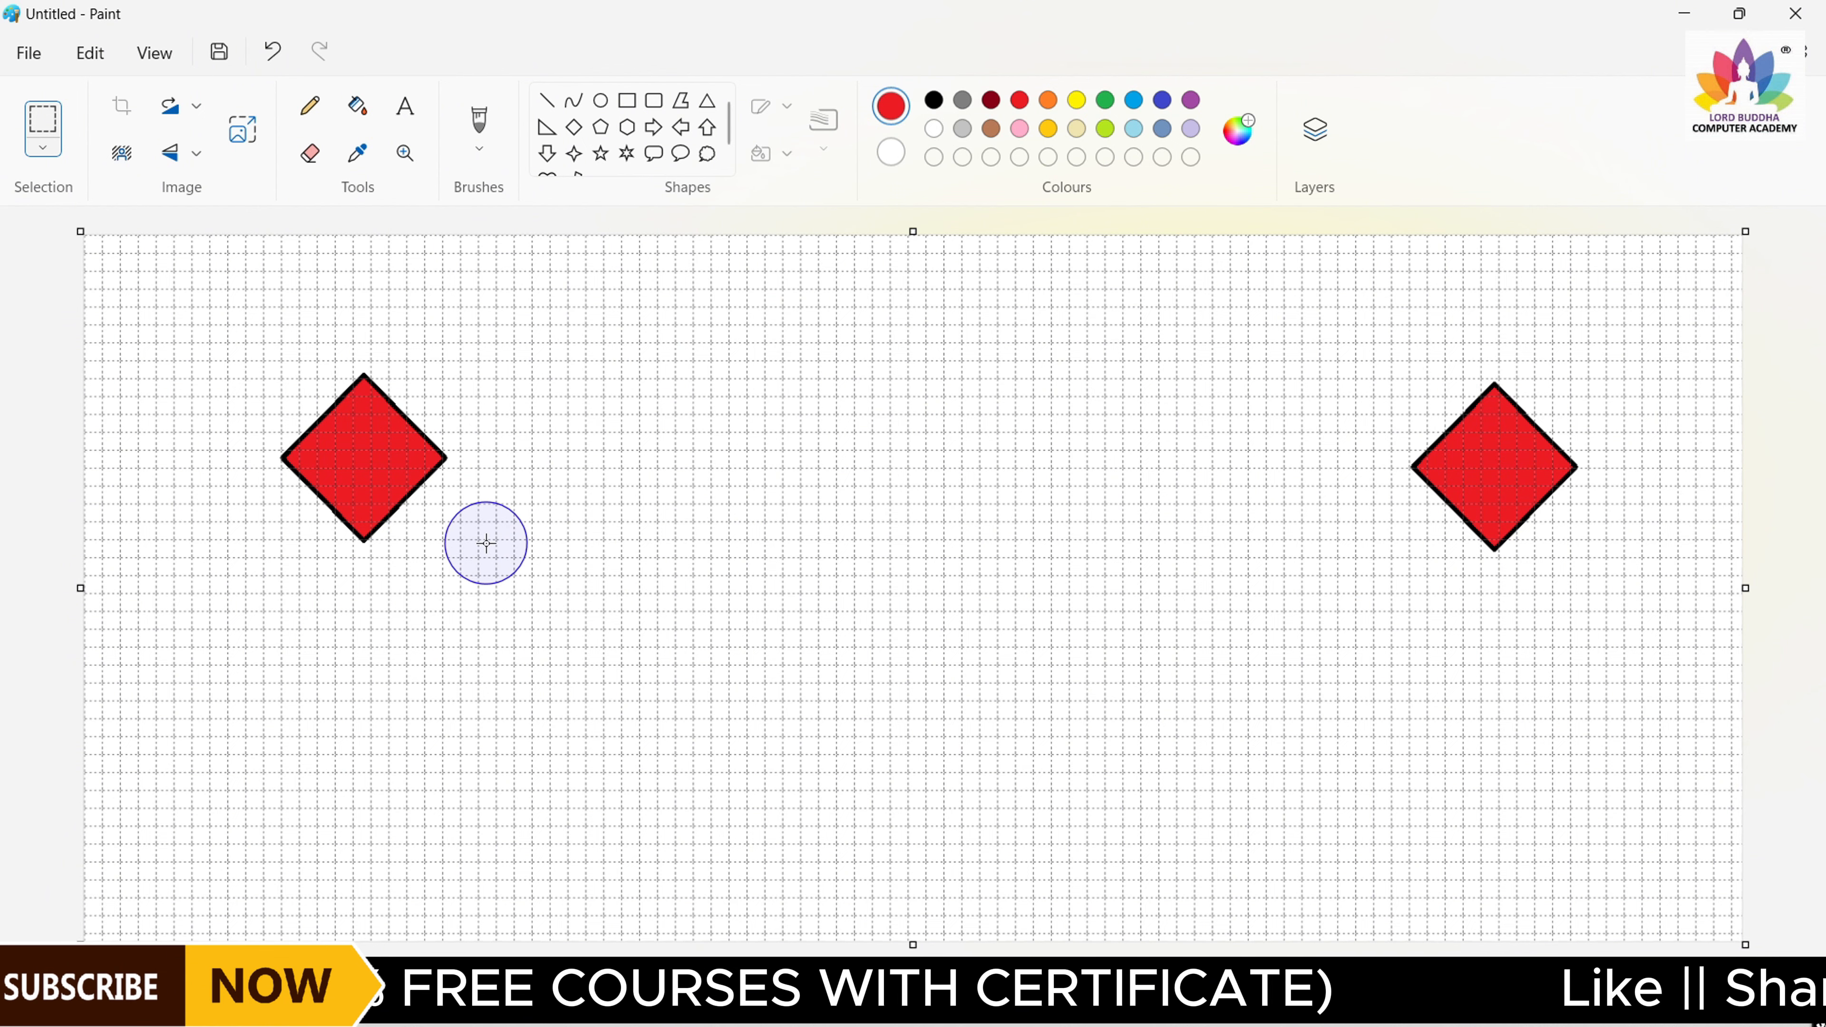
{"action": "key", "text": "ctrl+g"}
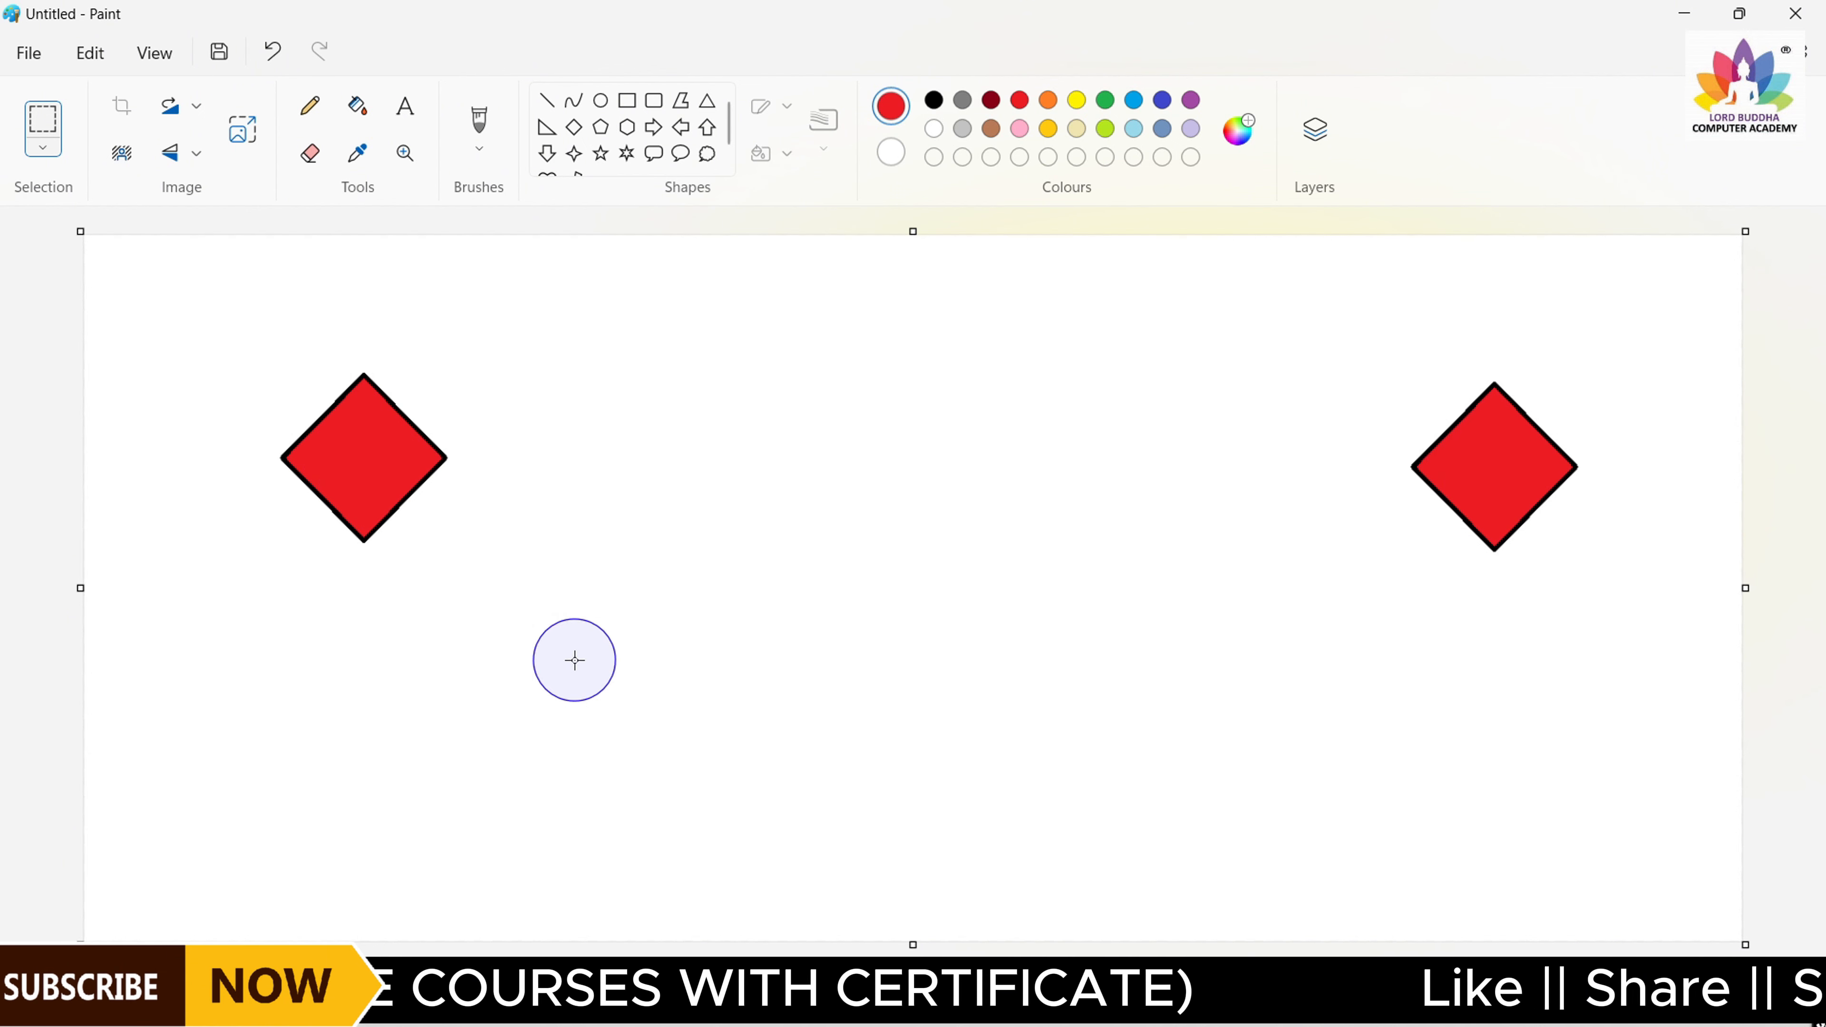
Open the canvas viewing options
{"action": "left_click", "coordinate": [153, 52]}
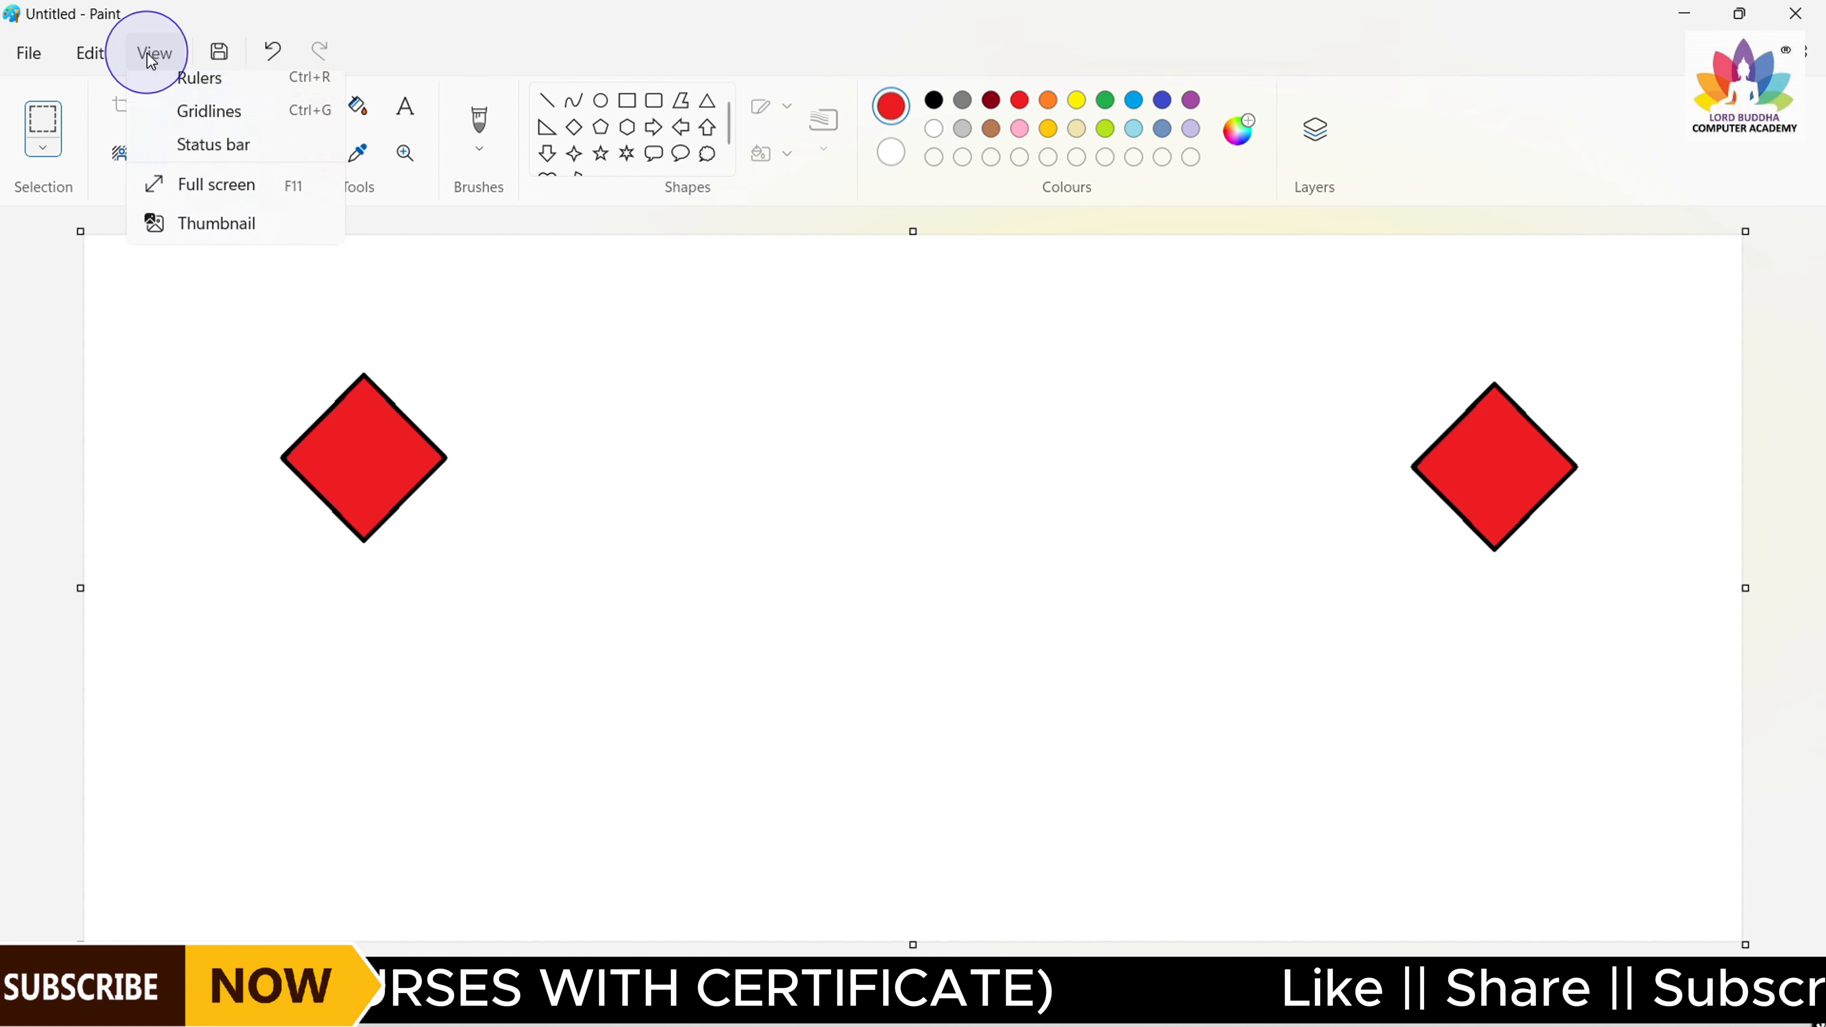